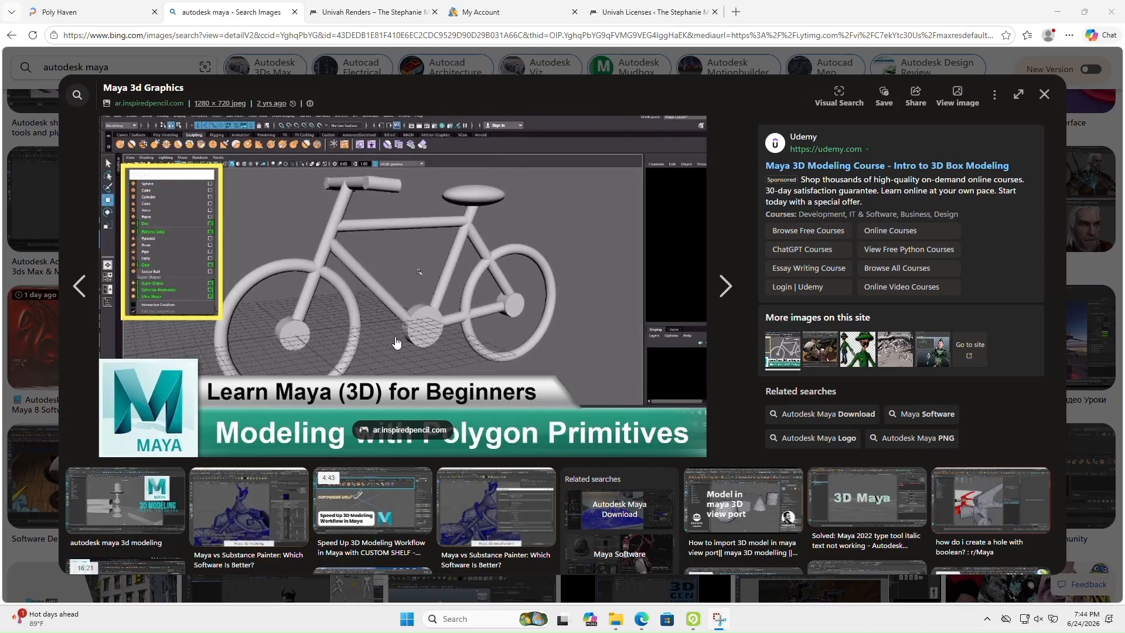
Switch from the bicycle reference image to Univah Pro and add a torus primitive to the scene
left_click(1058, 12)
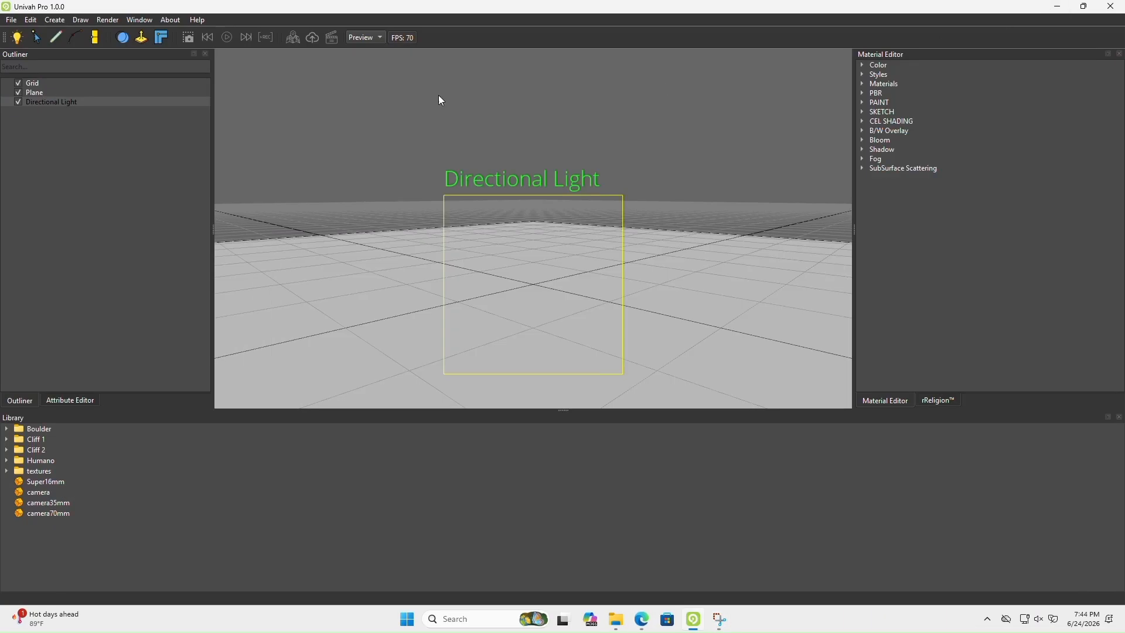
left_click(51, 20)
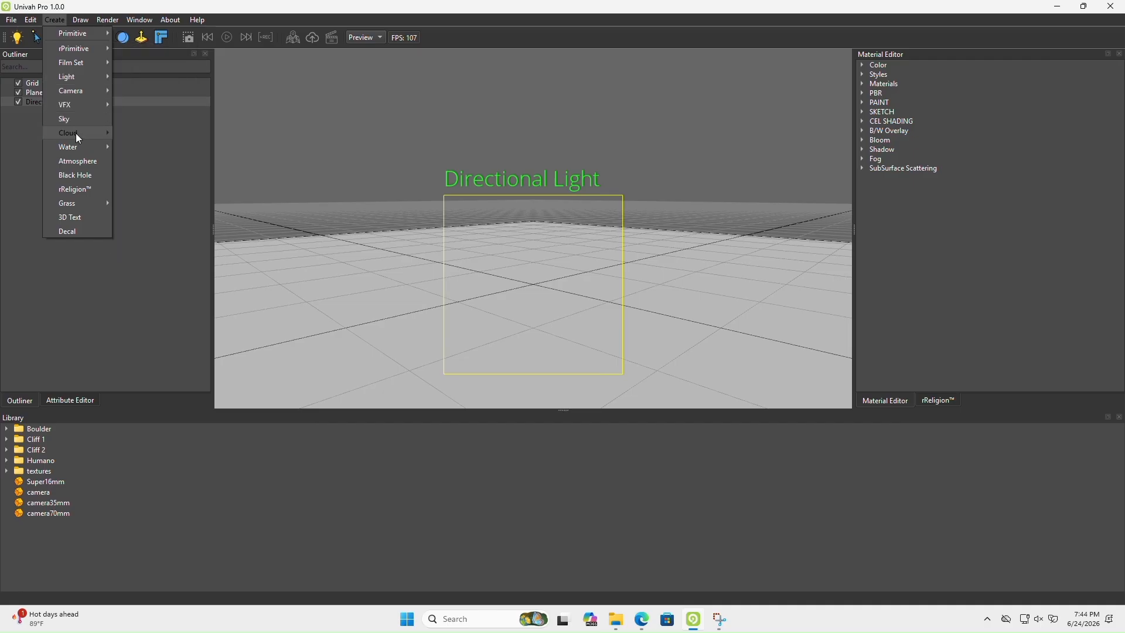
mouse_move(104, 39)
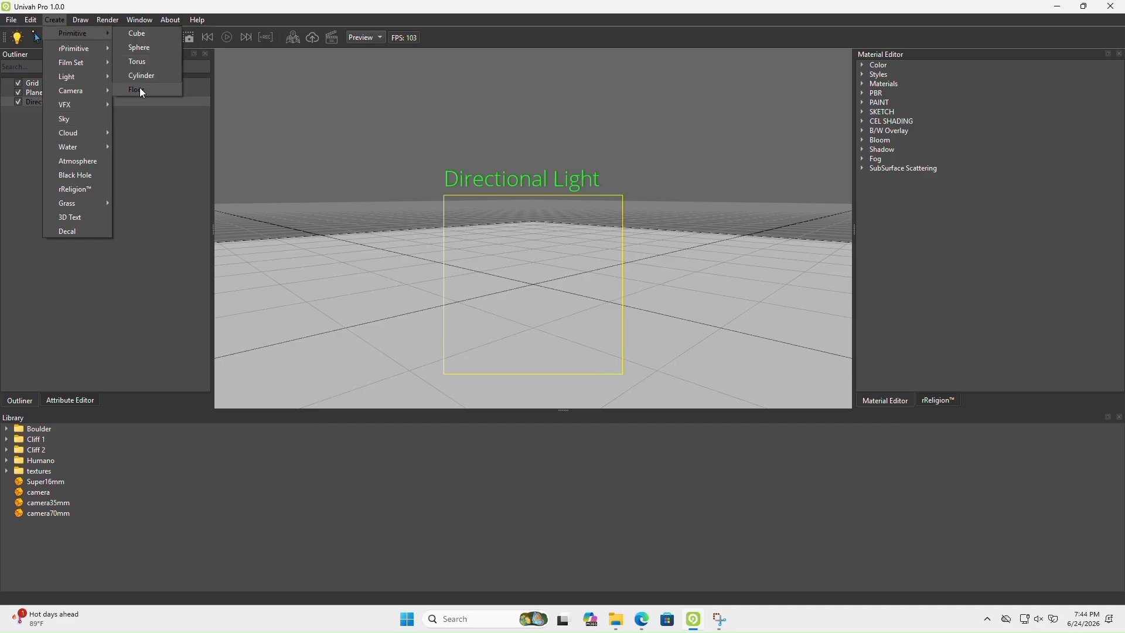
left_click(140, 61)
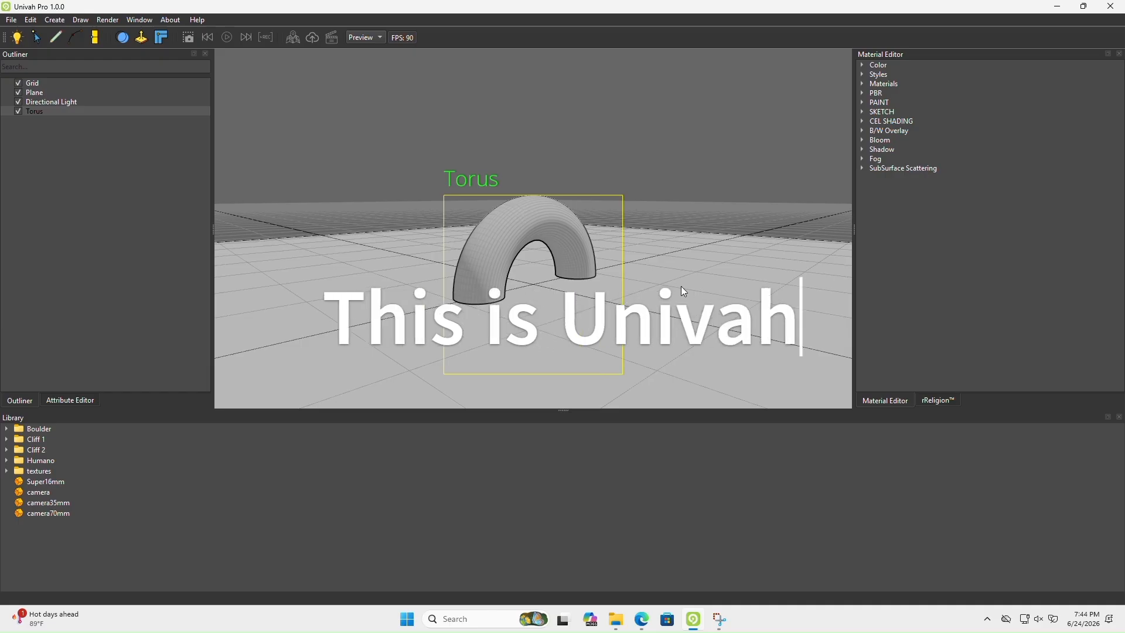
middle_click_drag(681, 286, 682, 300)
scroll(682, 300, "down", 2)
scroll(682, 299, "down", 1)
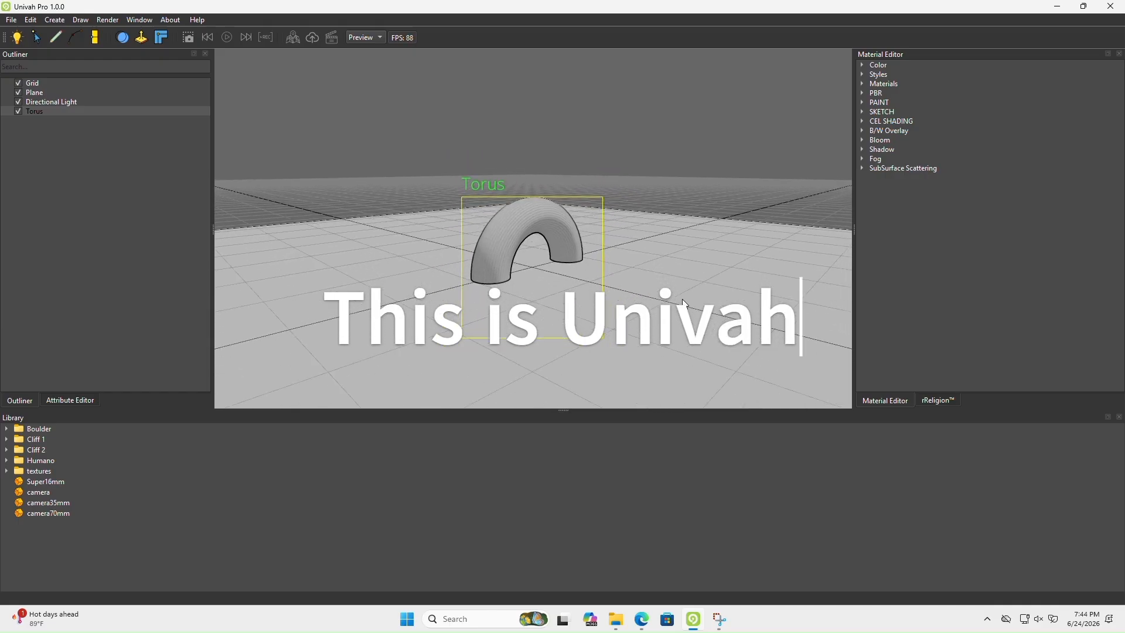
Review the bicycle reference image in the browser, then view Univah Pro's Note Pad and its image insertion option
left_click(641, 618)
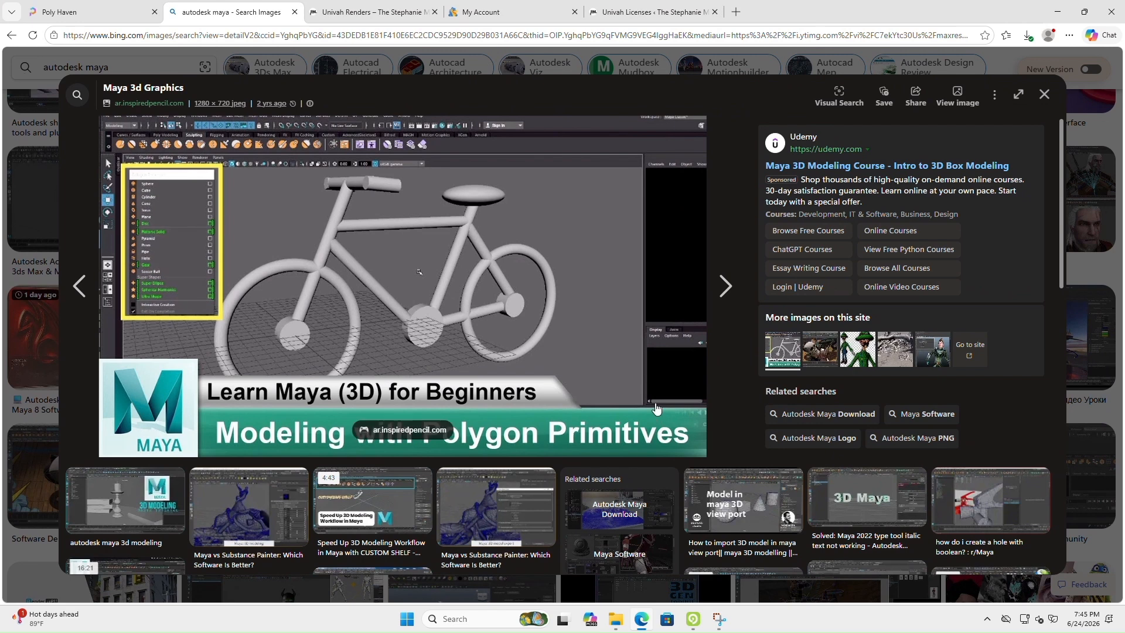
left_click(694, 619)
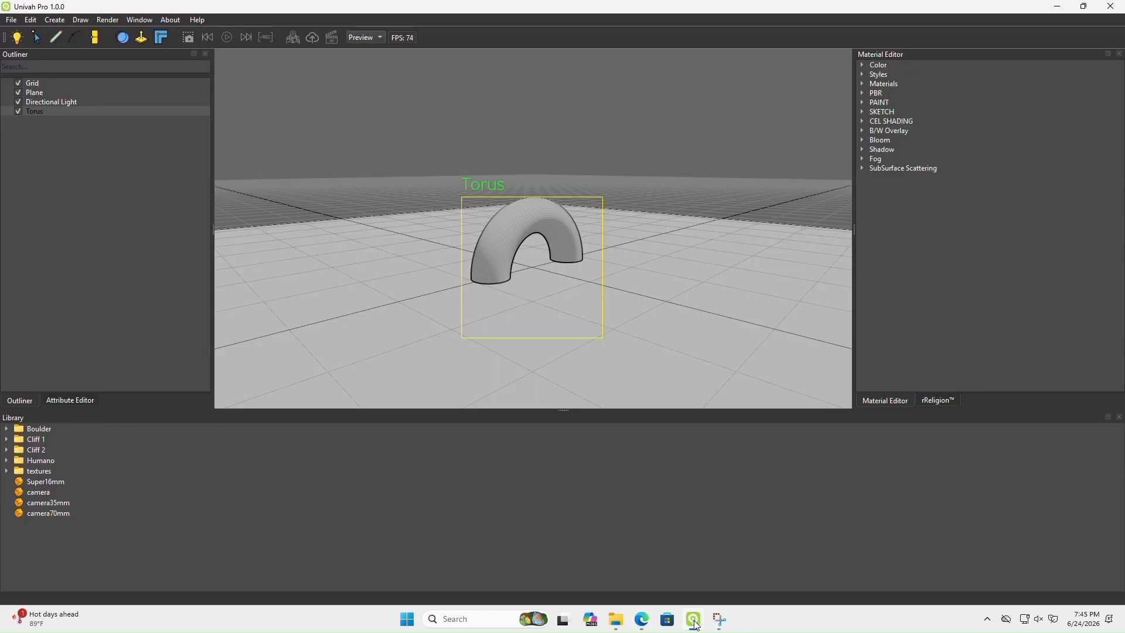
left_click(36, 20)
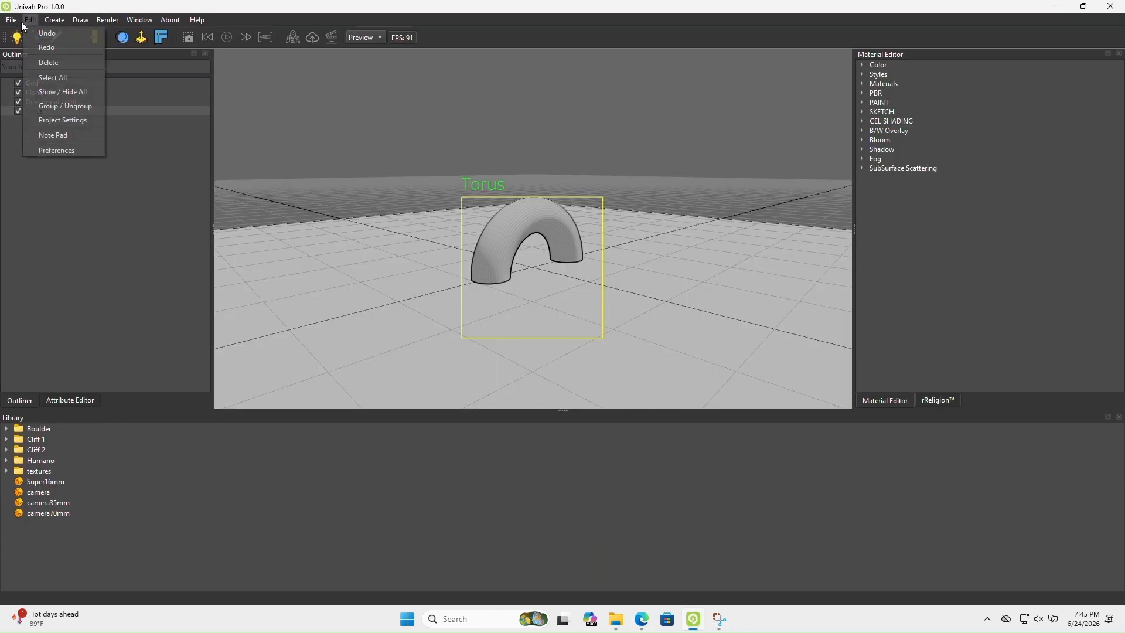
left_click(65, 135)
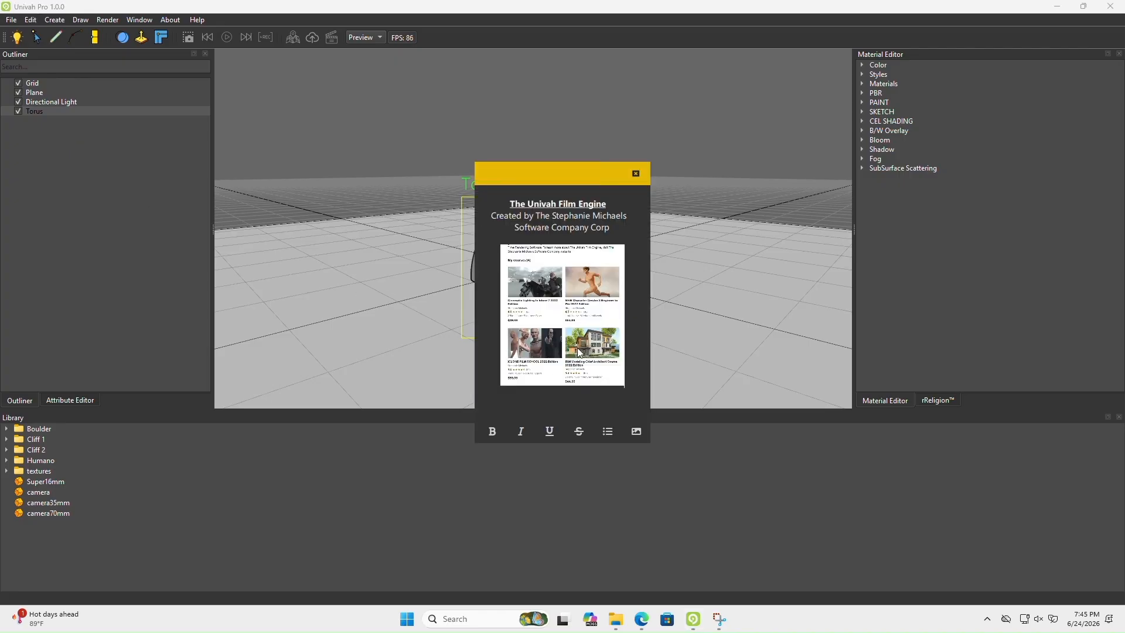
left_click(636, 432)
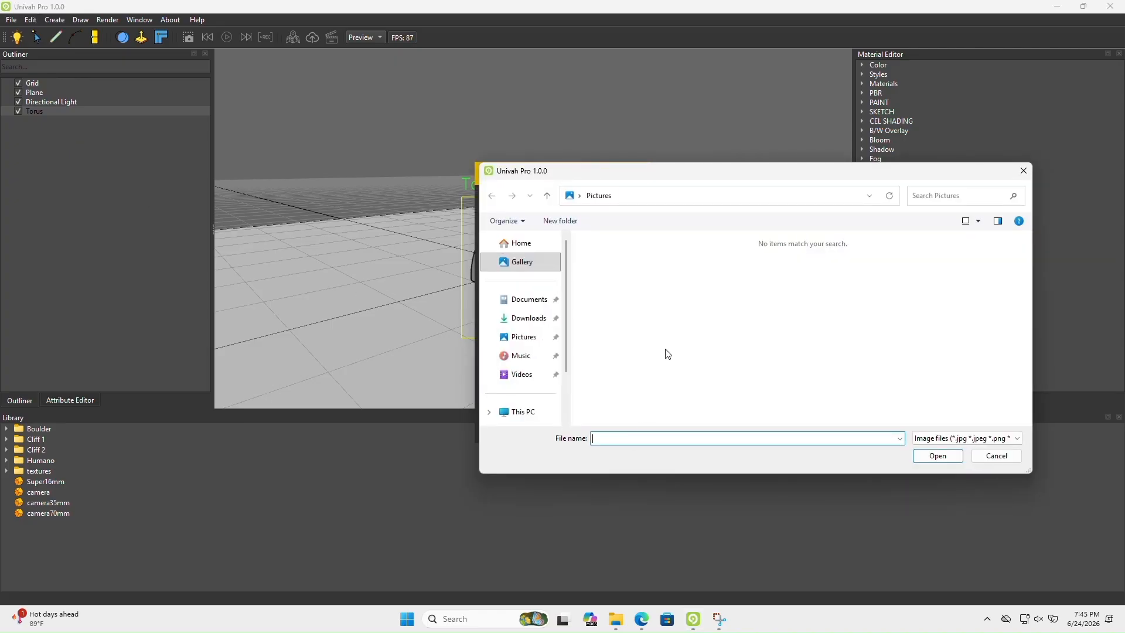
left_click(1018, 171)
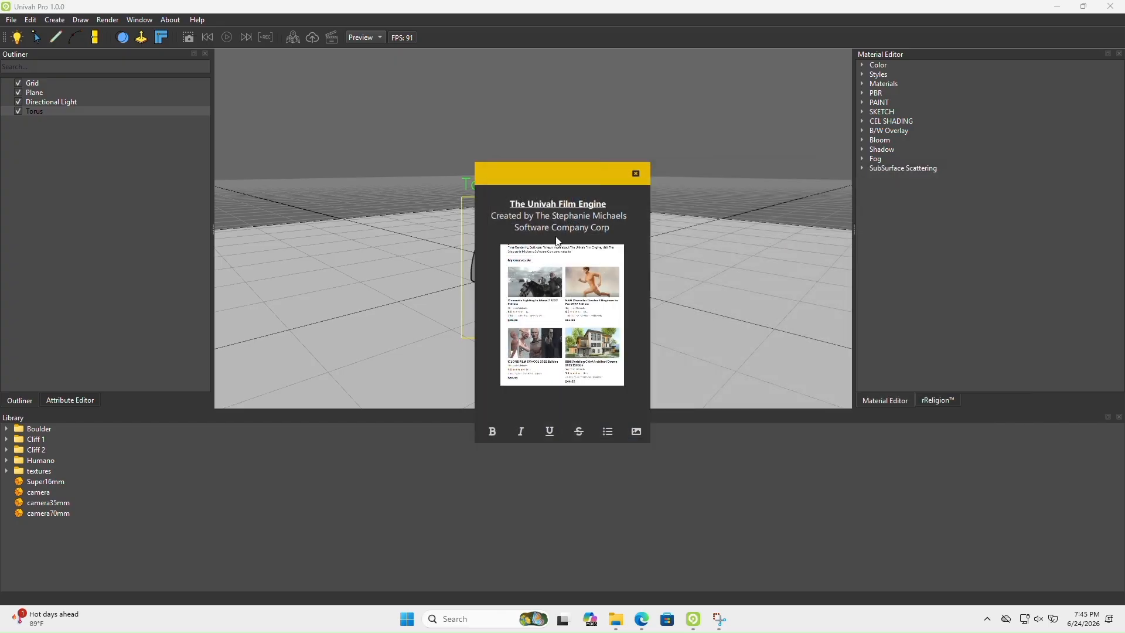
left_click_drag(566, 182, 876, 106)
Select the half-buried torus and raise it so the whole ring stands above the floor plane
middle_click_drag(497, 254, 510, 280)
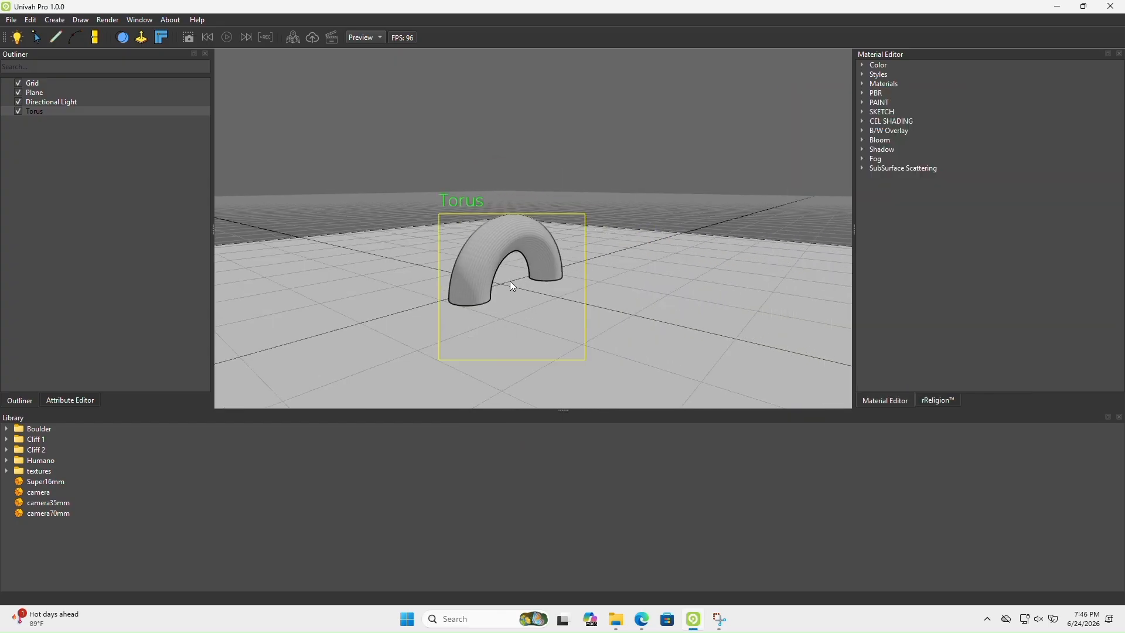
left_click(510, 282)
left_click_drag(510, 283, 420, 219)
middle_click_drag(532, 228, 540, 265)
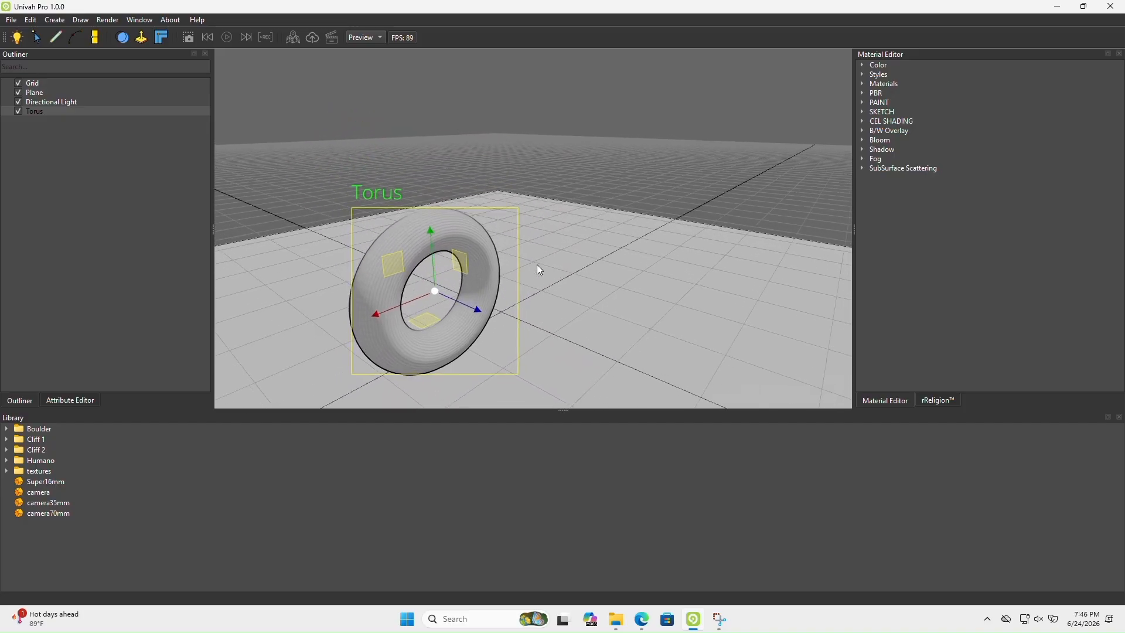
Reshape the torus into a thin wheel by setting its Major Radius to 1.90 and Minor Radius to 0.20
left_click(70, 400)
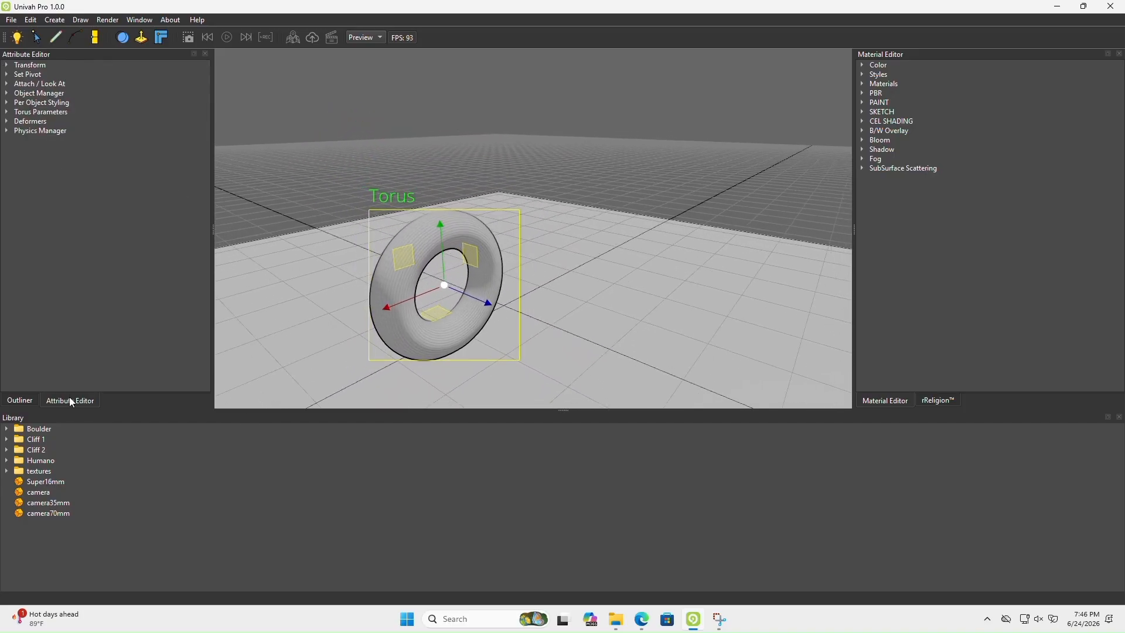
left_click(7, 103)
left_click(8, 113)
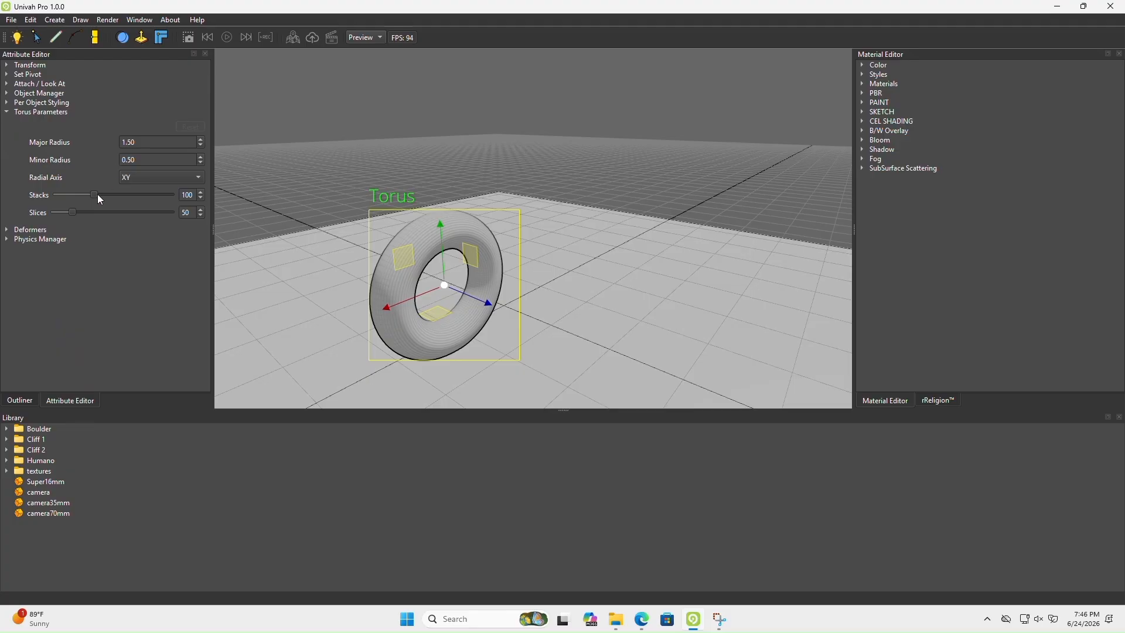
left_click(201, 147)
left_click(201, 145)
left_click(200, 146)
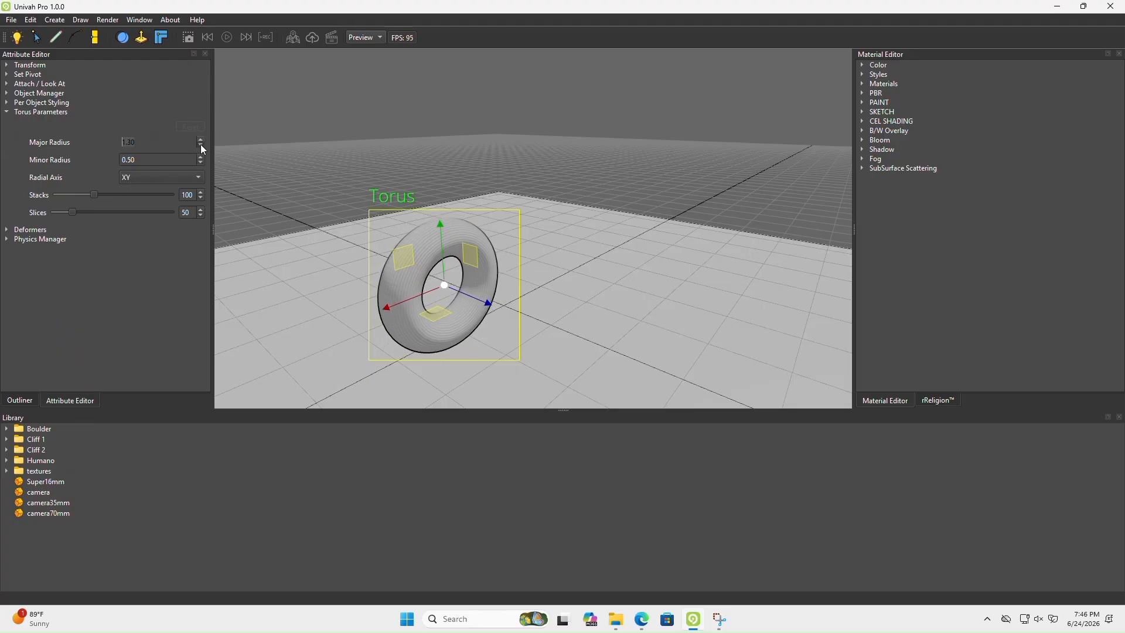
left_click_drag(200, 140, 201, 156)
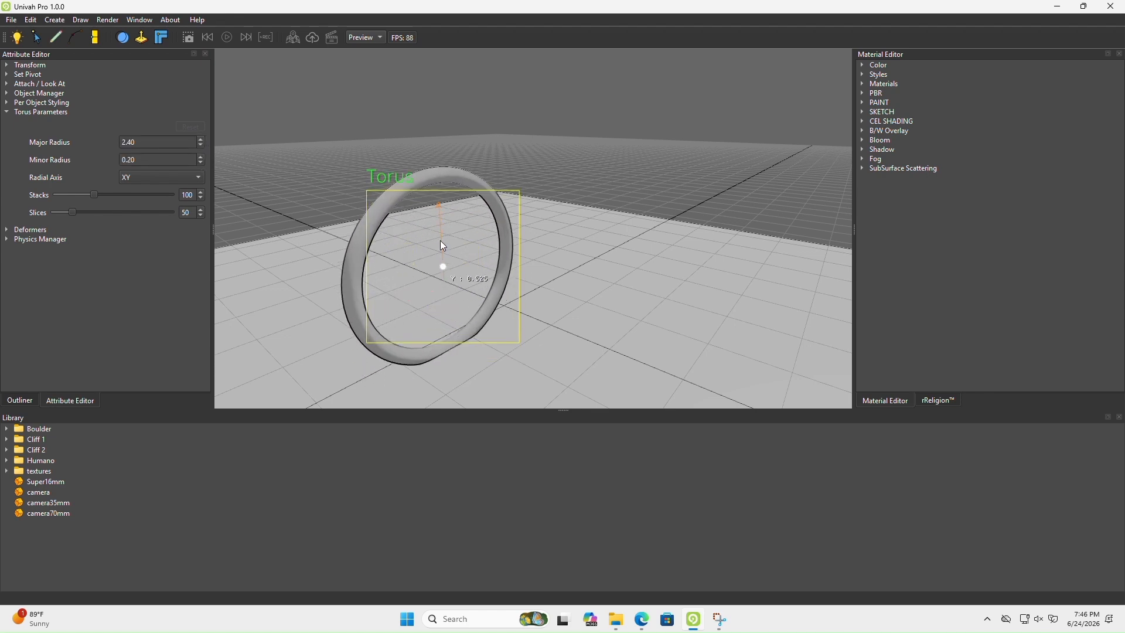
left_click(199, 140)
left_click(201, 145)
left_click(202, 146)
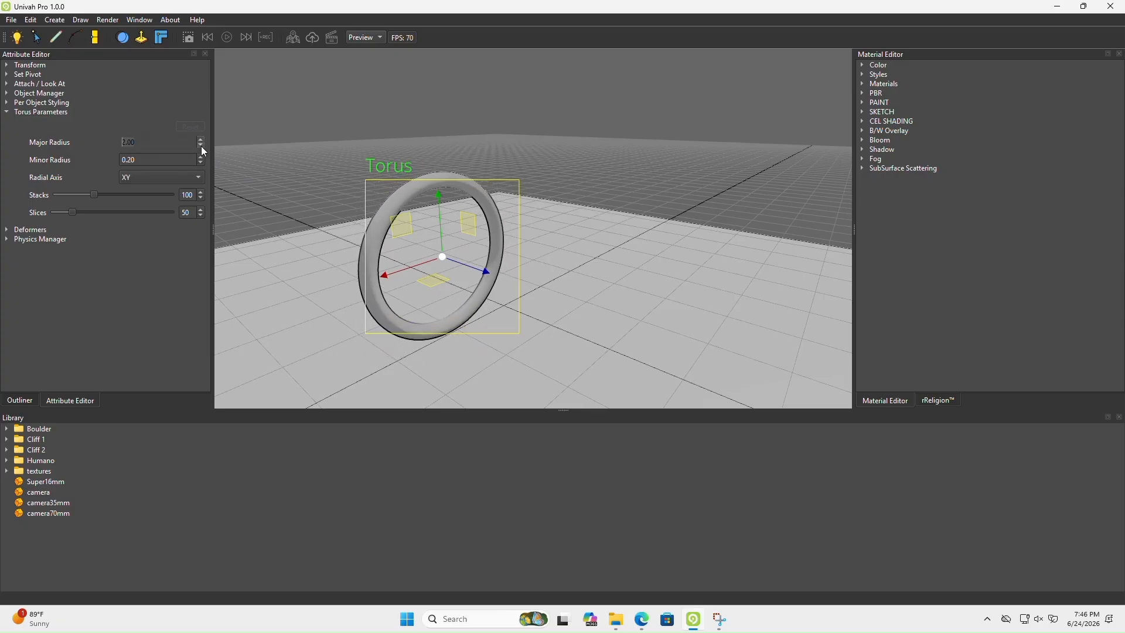
left_click(201, 145)
Duplicate the wheel torus and move the copy well behind the original to serve as the second wheel
left_click_drag(585, 283, 543, 270)
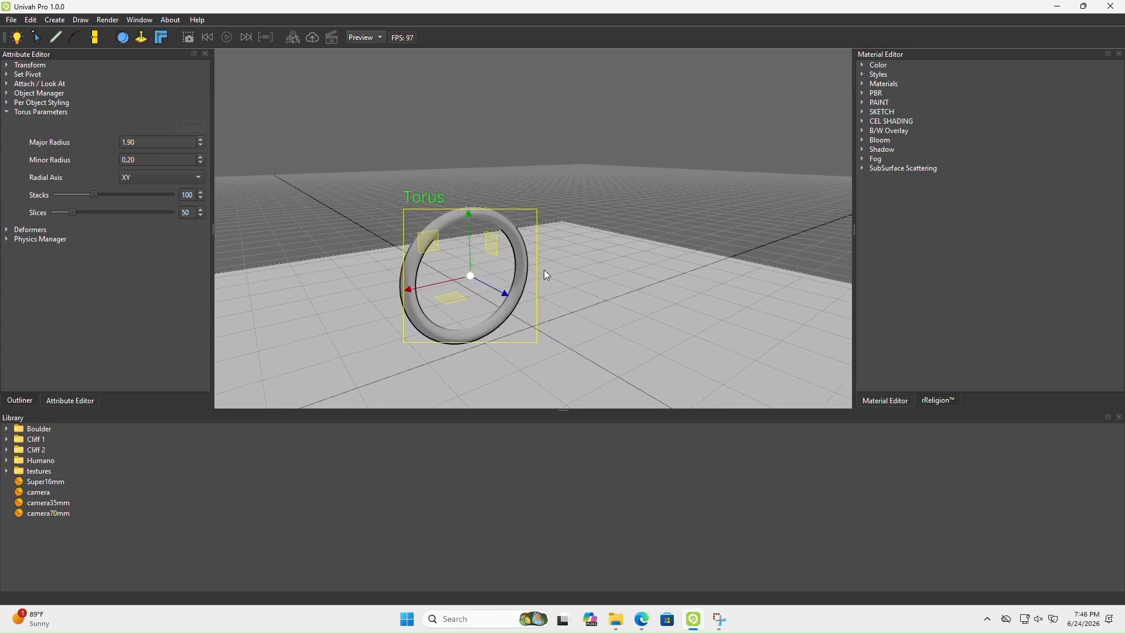
key("ctrl+d")
left_click_drag(440, 286, 634, 262)
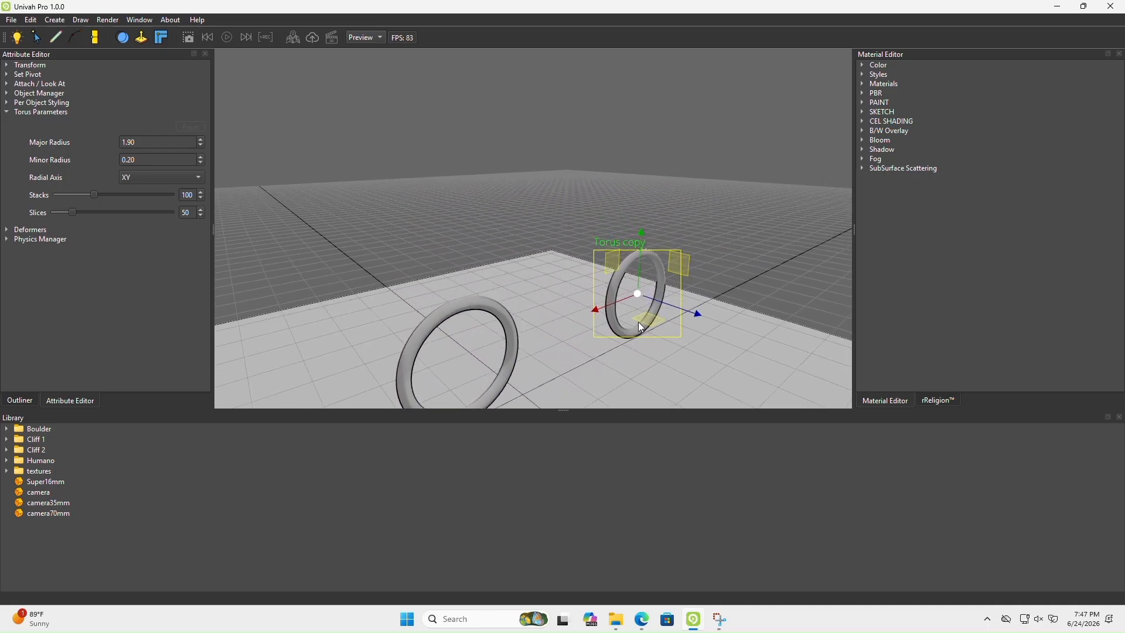
Check the bicycle reference image in the browser, then rename the original torus "front wheel" and its copy "back wheel" in Univah Pro
left_click(642, 619)
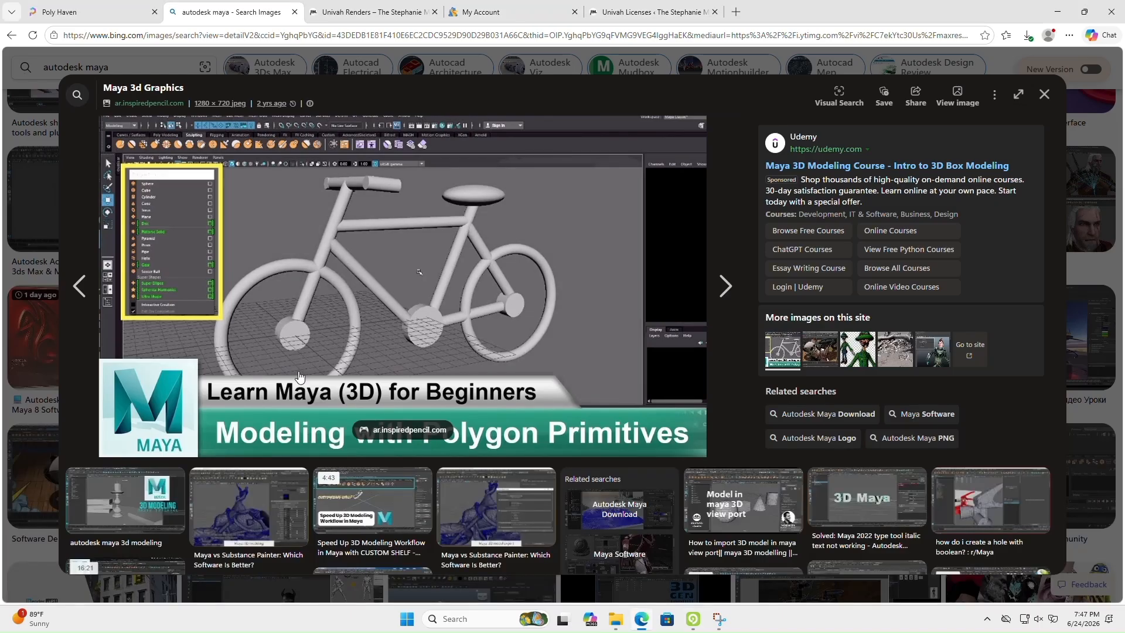
left_click(693, 619)
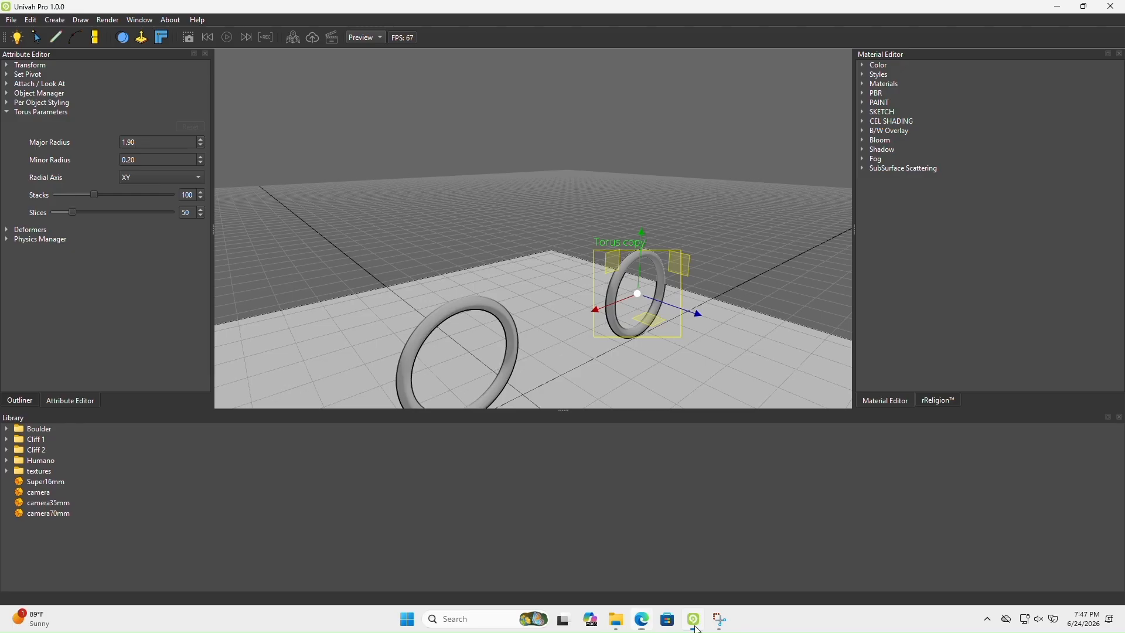
left_click(19, 400)
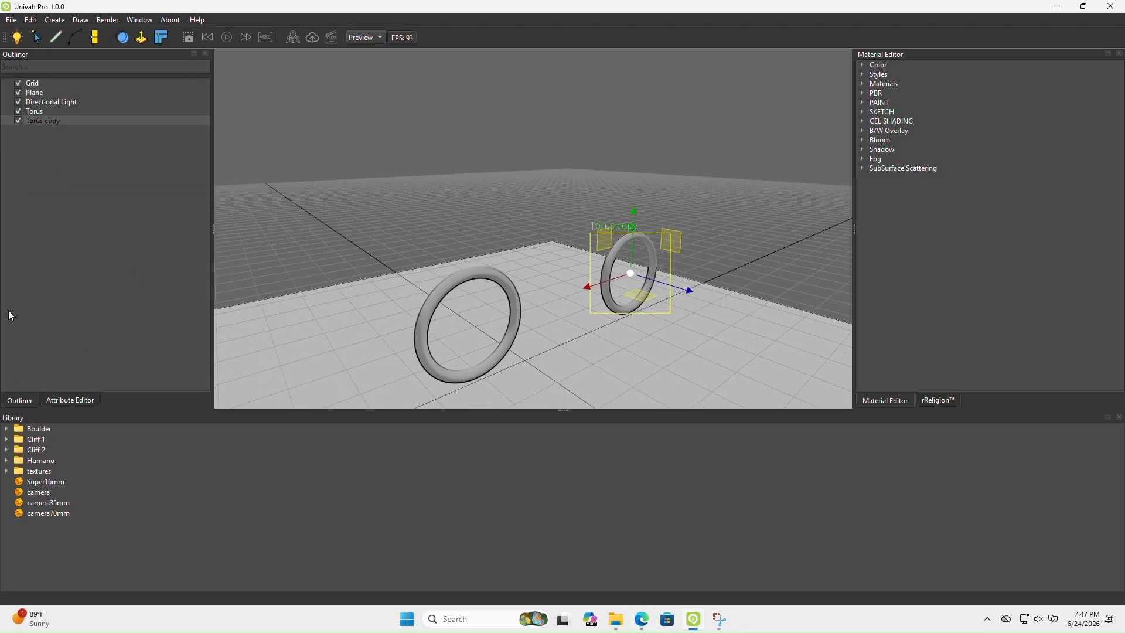
left_click(36, 110)
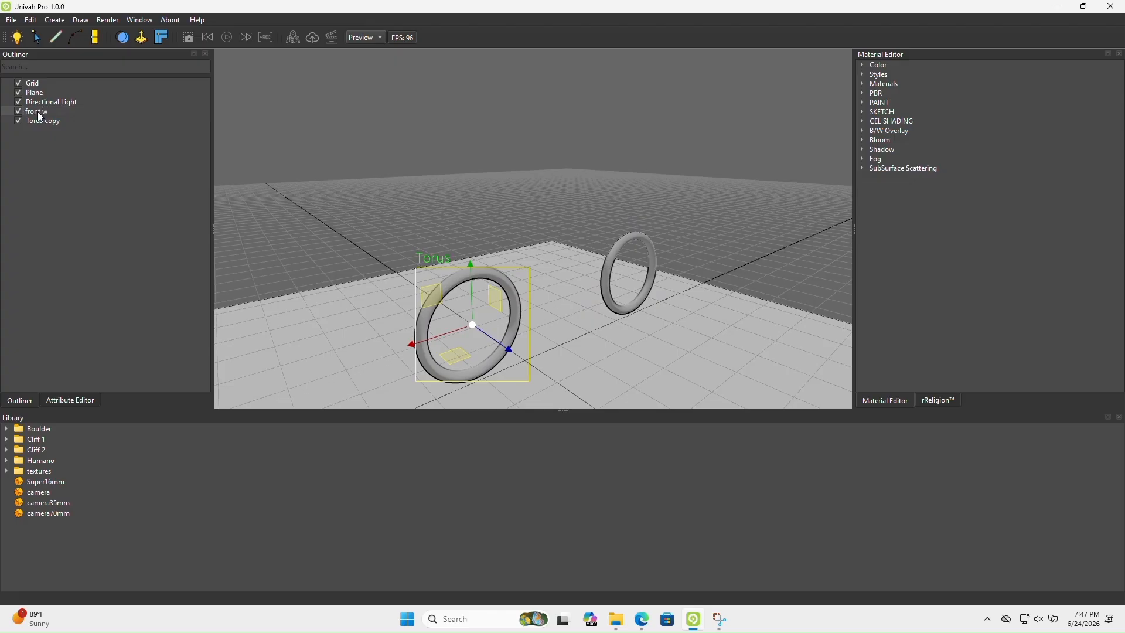
key("Return")
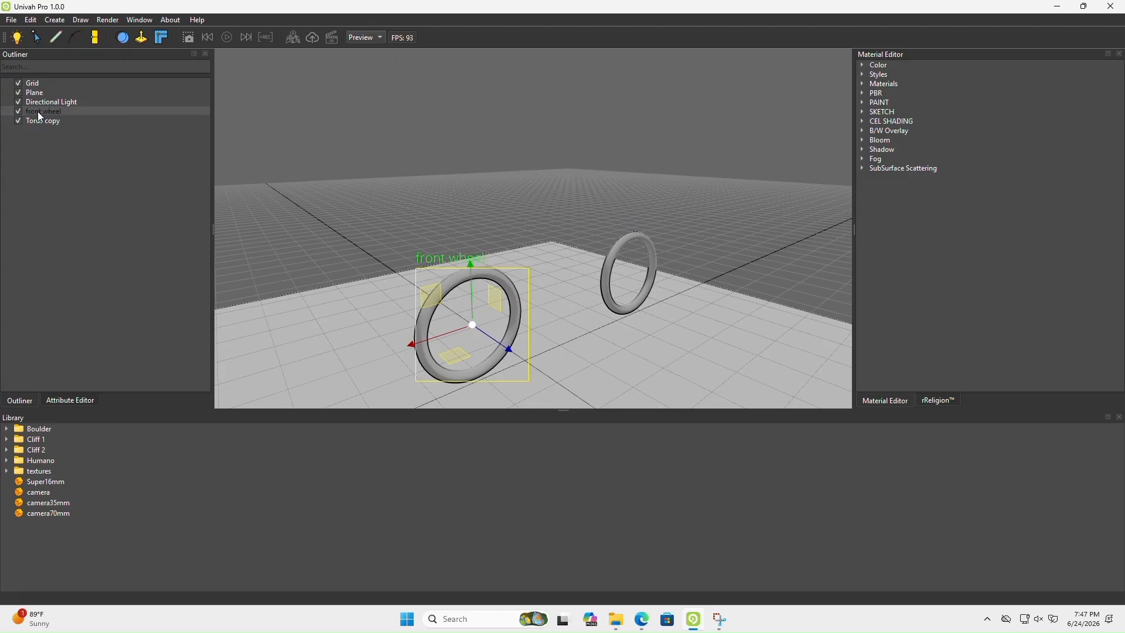
double_click(41, 121)
type("backwheel")
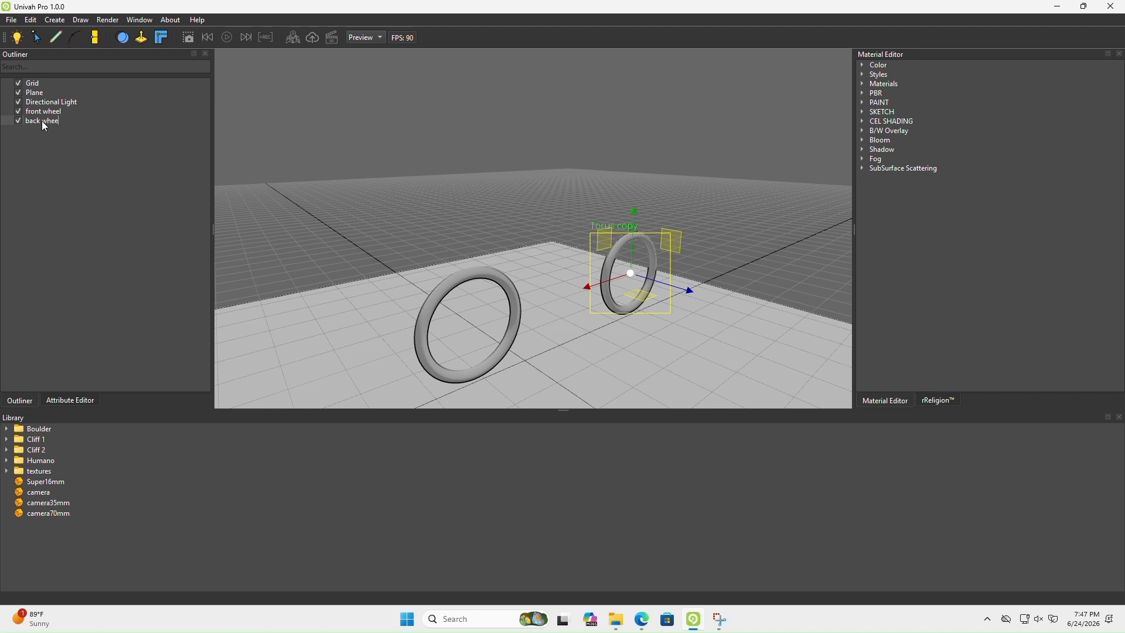
key("Return")
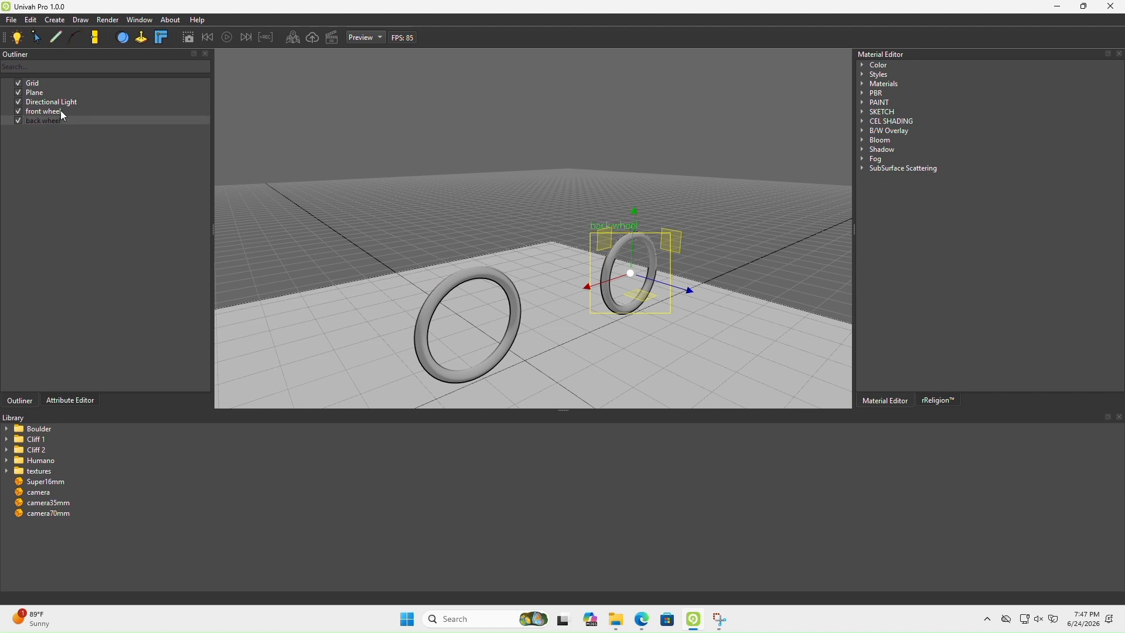
Parent the back wheel under the front wheel and test the link by hiding and showing the front wheel
left_click(47, 113)
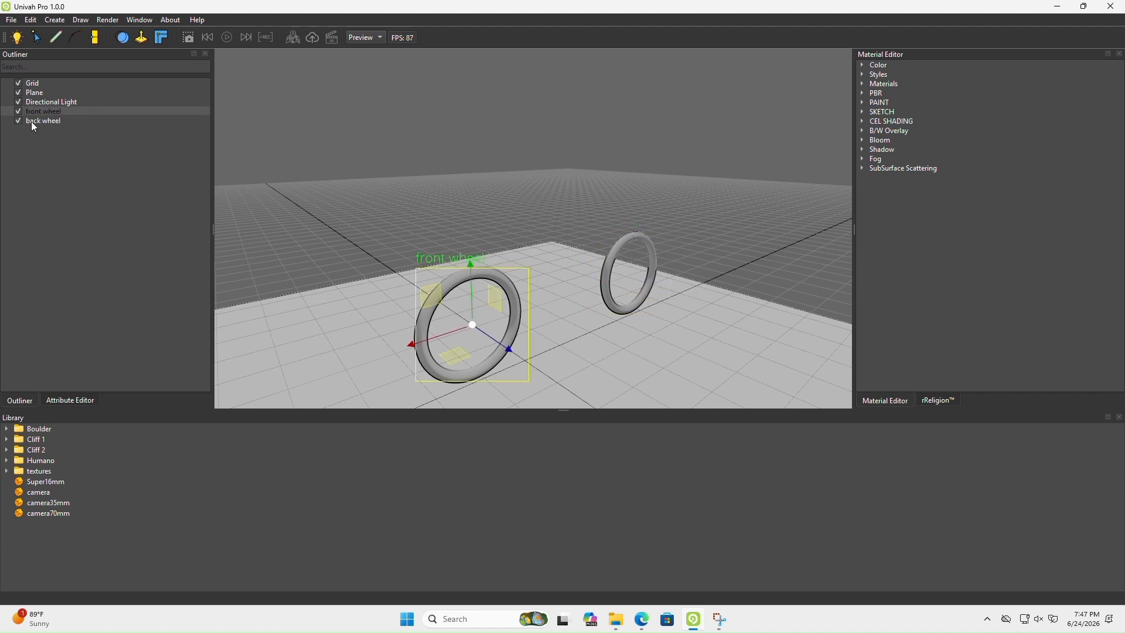
left_click(39, 122)
left_click_drag(36, 122, 51, 113)
left_click(6, 111)
left_click(18, 111)
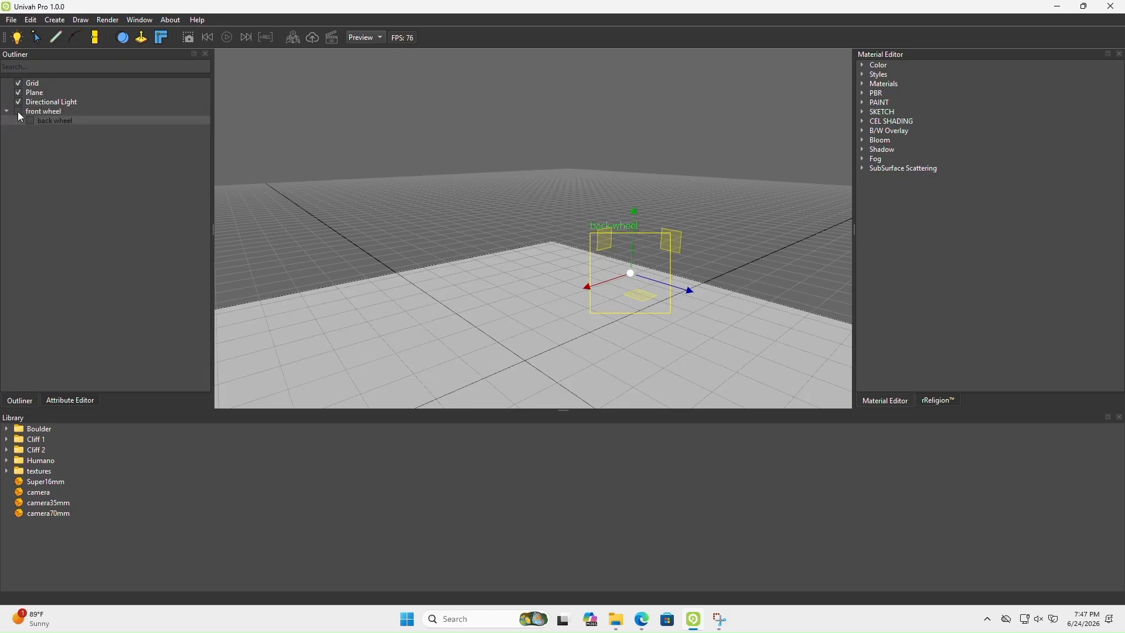
left_click(39, 115)
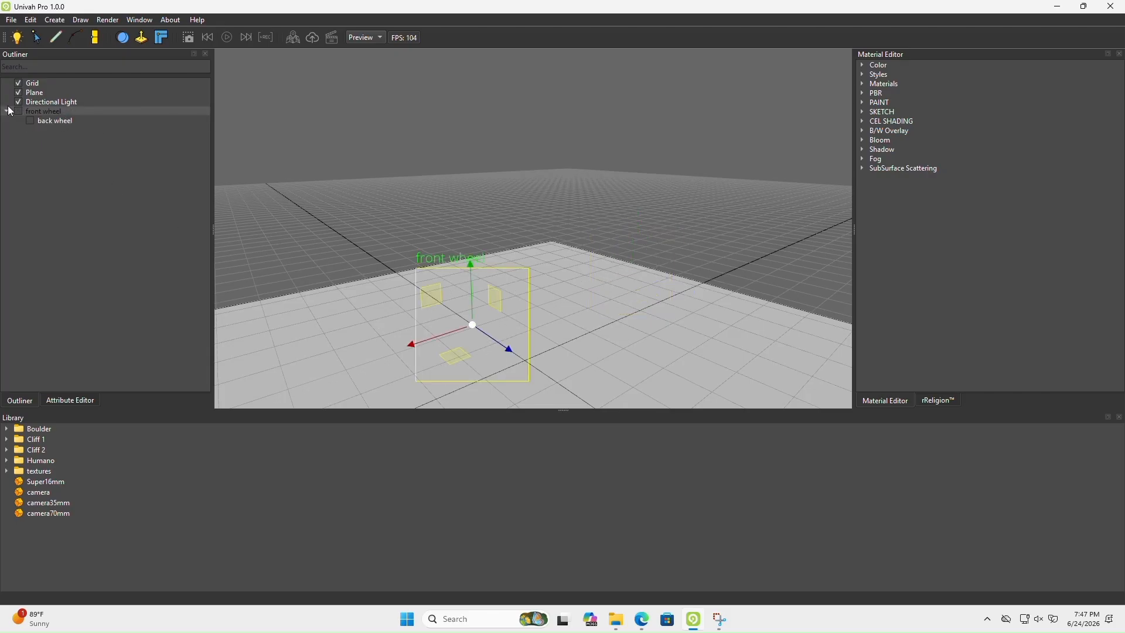
left_click(19, 111)
Move the front wheel together with its child, then shift the back wheel along the same axis towards it
left_click_drag(412, 351, 364, 348)
mouse_move(496, 294)
middle_mouse_down()
mouse_move(496, 308)
mouse_move(498, 290)
middle_mouse_up()
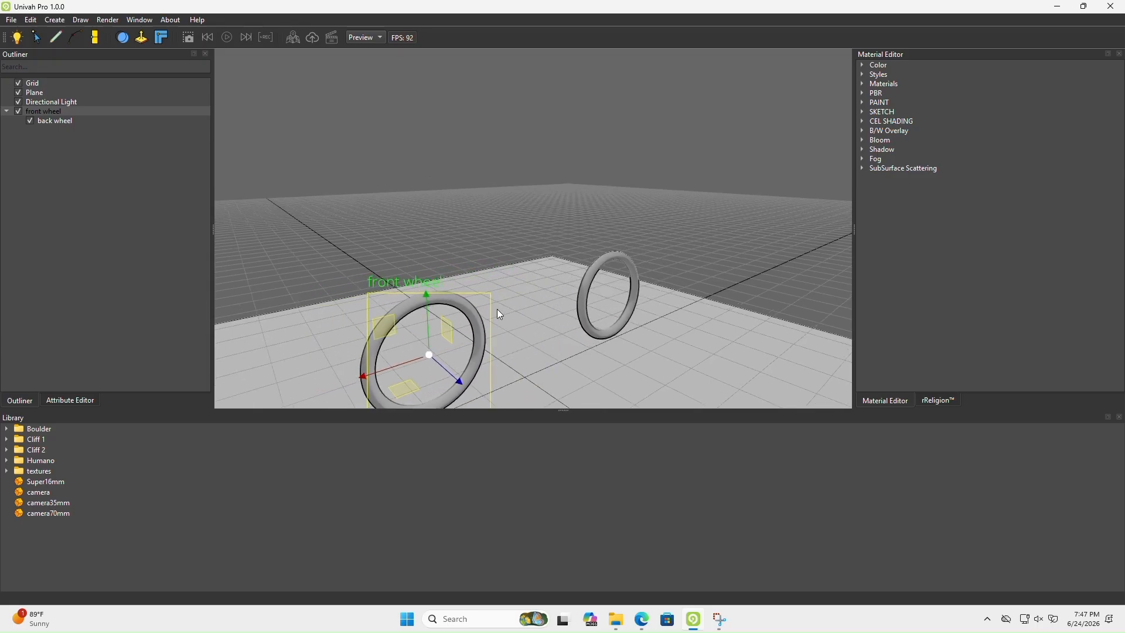
left_click(591, 303)
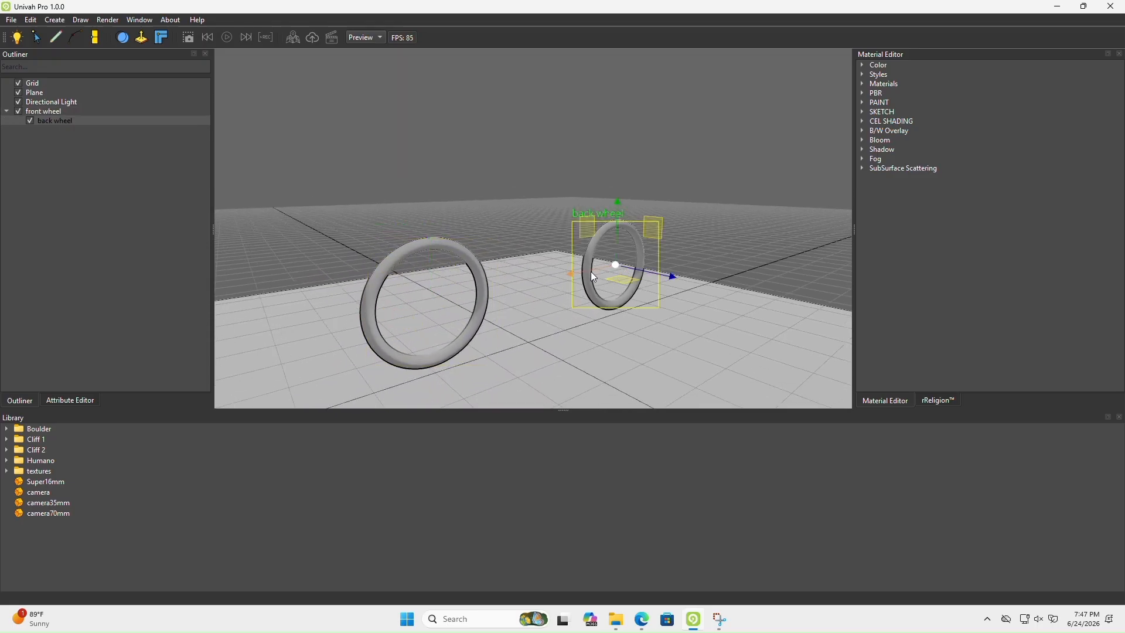
left_click_drag(590, 272, 569, 283)
left_click(481, 289)
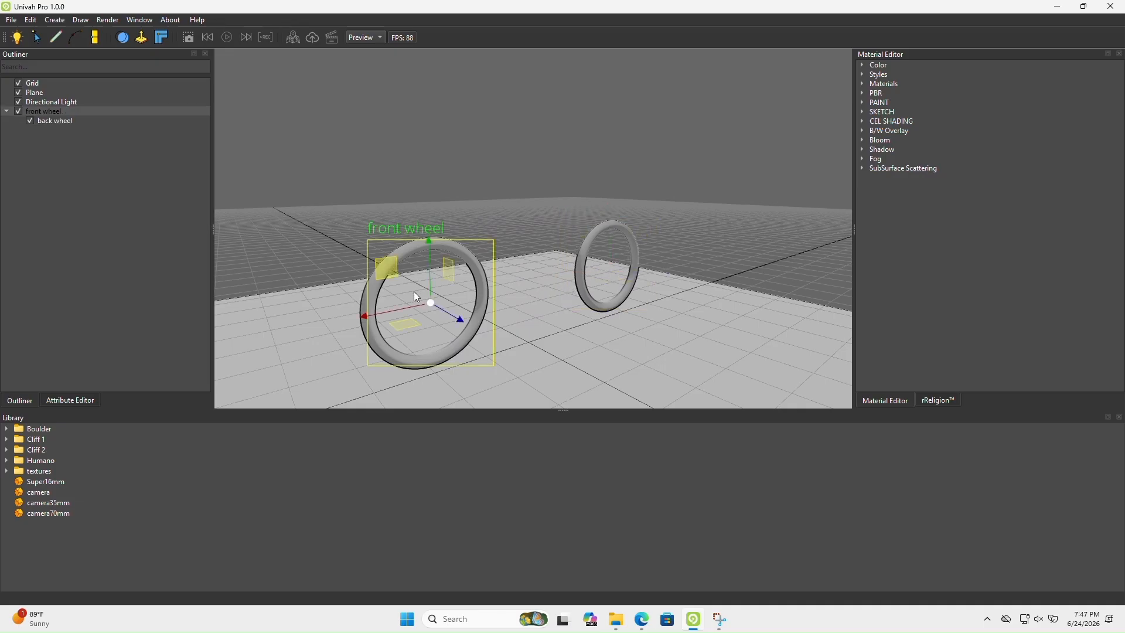
mouse_move(410, 304)
left_mouse_down()
mouse_move(451, 312)
mouse_move(402, 320)
left_mouse_up()
Compare the two wheels in Univah Pro with the bicycle reference image in the browser
left_click(693, 620)
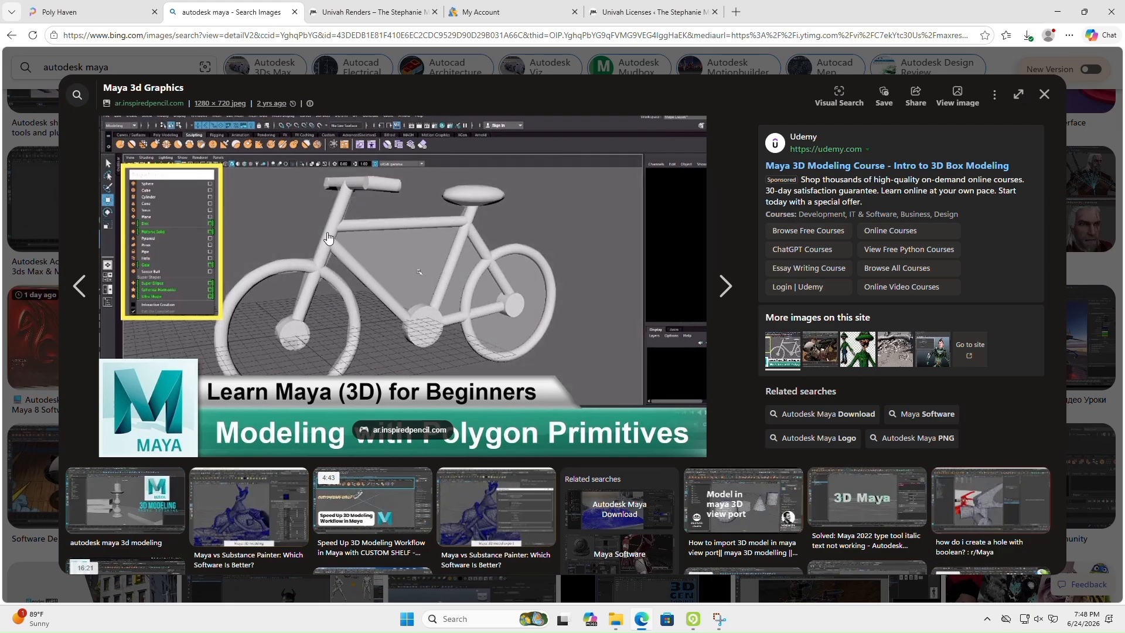
left_click(694, 620)
middle_click_drag(431, 254, 430, 265)
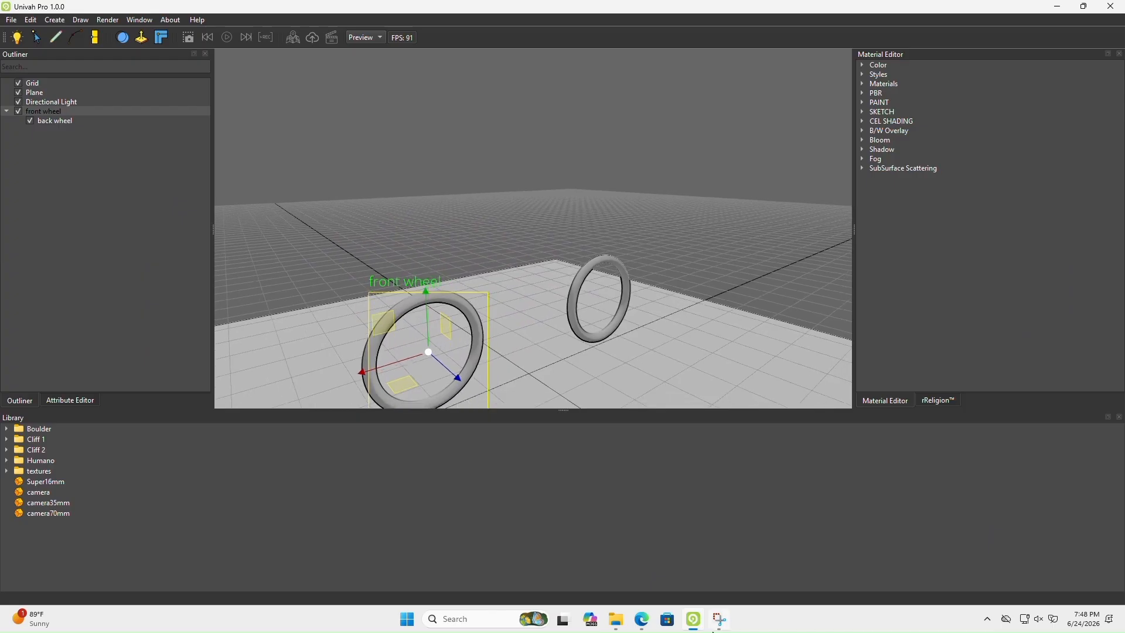
mouse_move(692, 625)
left_click(641, 623)
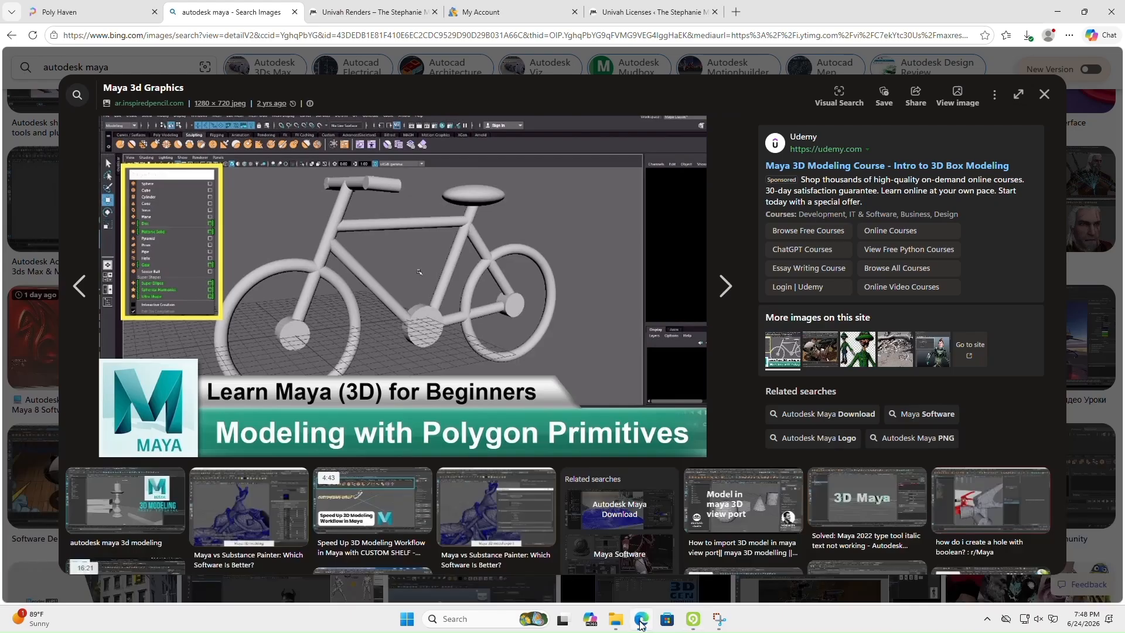
Switch back to Univah Pro, create a cylinder primitive and move it to just above the front wheel
left_click(641, 625)
left_click(59, 21)
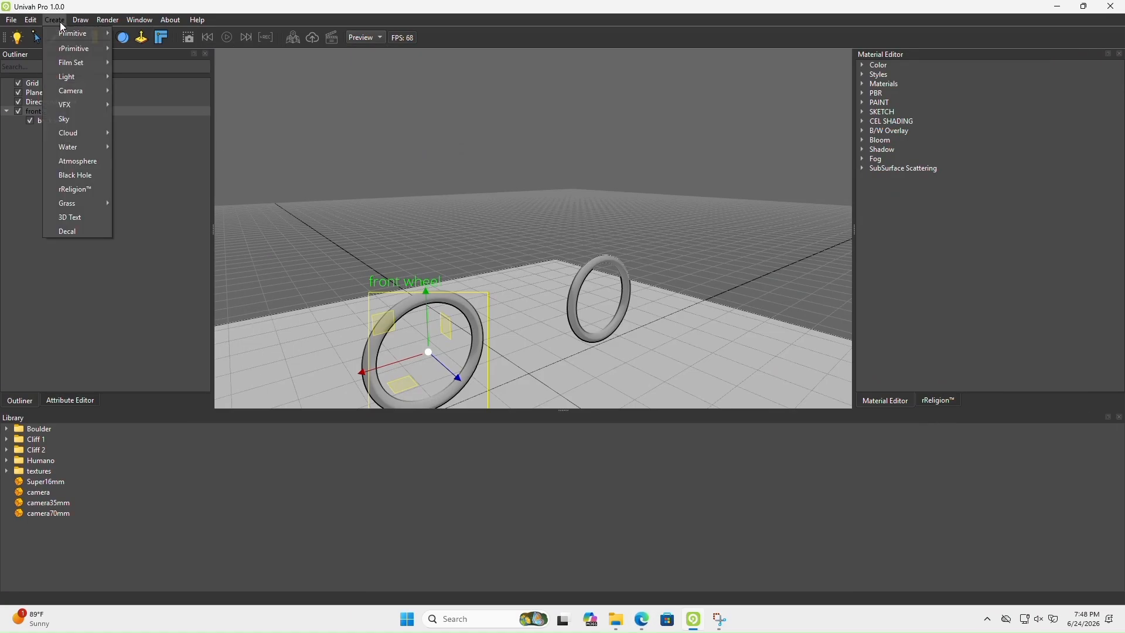
mouse_move(88, 35)
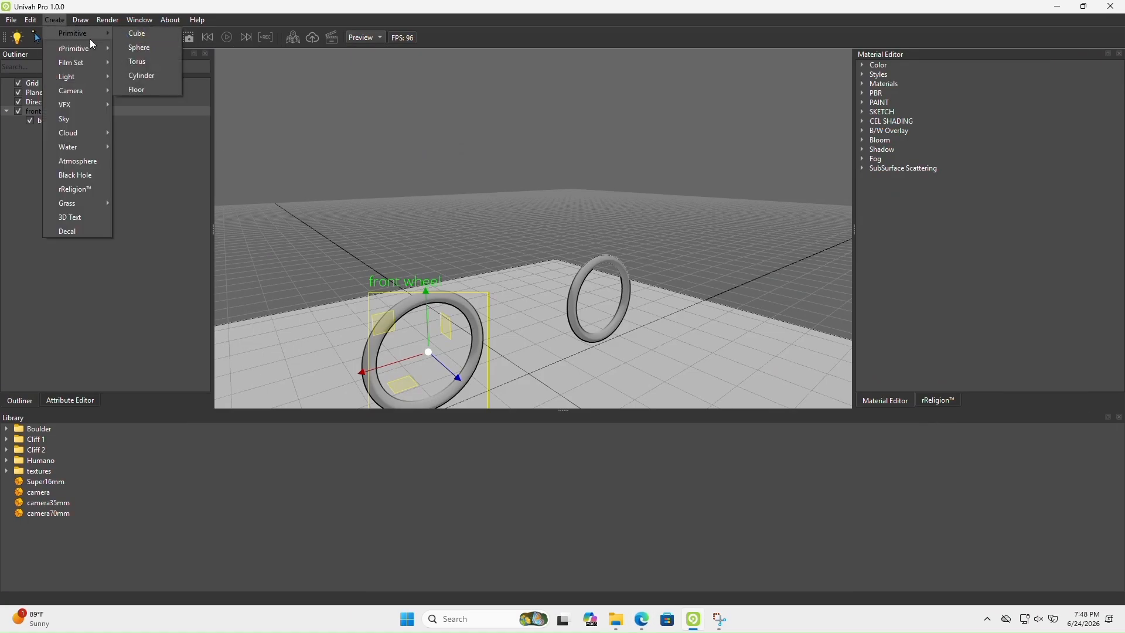
left_click(150, 77)
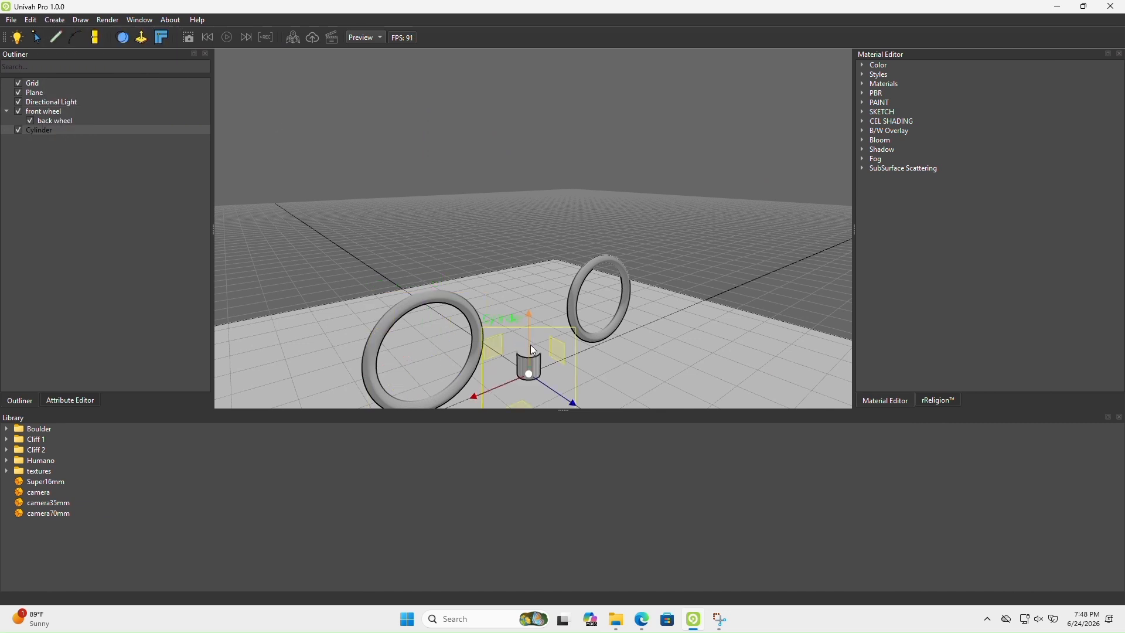
left_click_drag(532, 349, 442, 290)
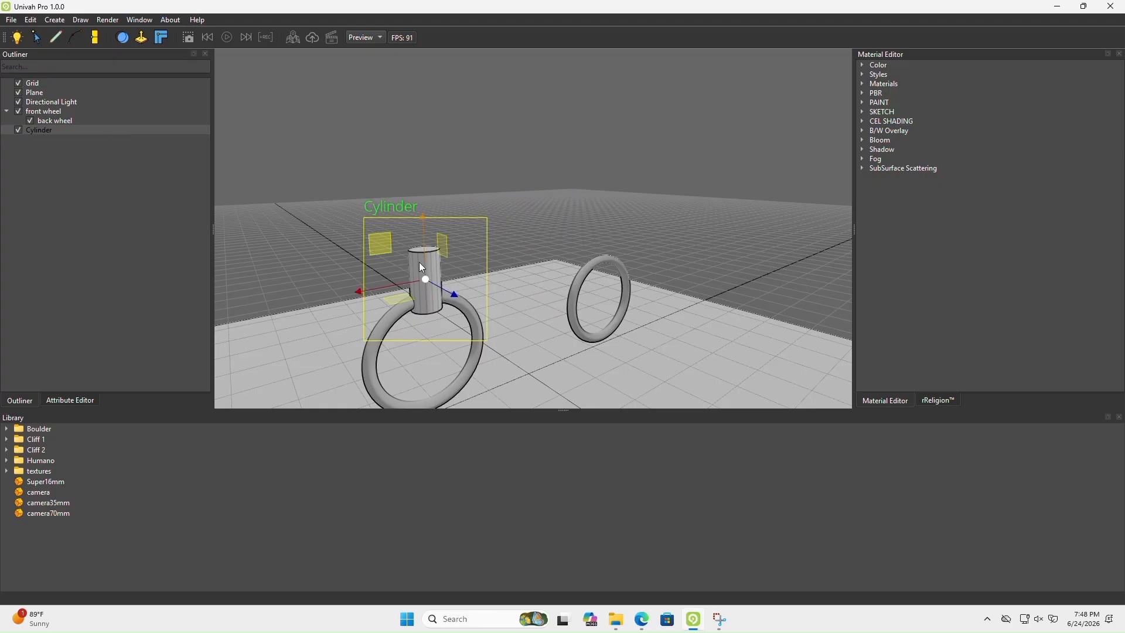
Scale the cylinder into a taller, slimmer tube for the bicycle's front fork
key("e")
key("r")
left_click_drag(420, 249, 426, 158)
left_click_drag(424, 279, 386, 339)
left_click_drag(436, 297, 474, 314, "alt")
Shift the fork cylinder sideways to line it up with the plane of the front wheel
scroll(474, 314, "up", 2)
middle_click_drag(474, 314, 483, 311, "alt")
left_click_drag(483, 311, 588, 336, "alt")
key("w")
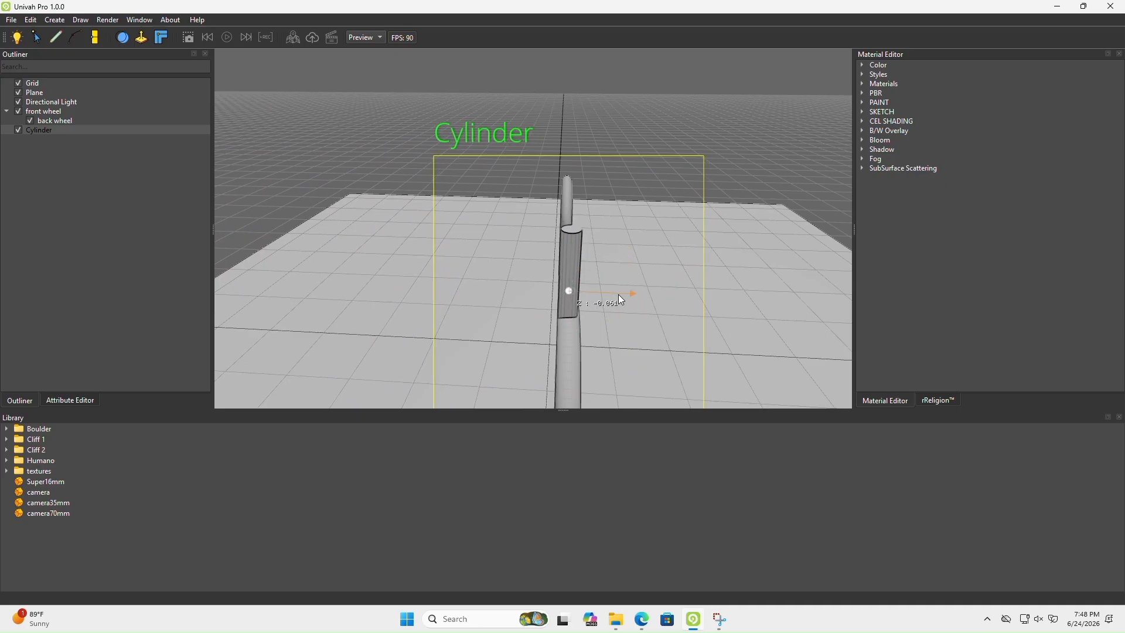
left_click_drag(620, 293, 497, 292, "alt")
Lengthen the fork cylinder, tilt its upper end back towards the back wheel and reposition it over the front wheel
key("r")
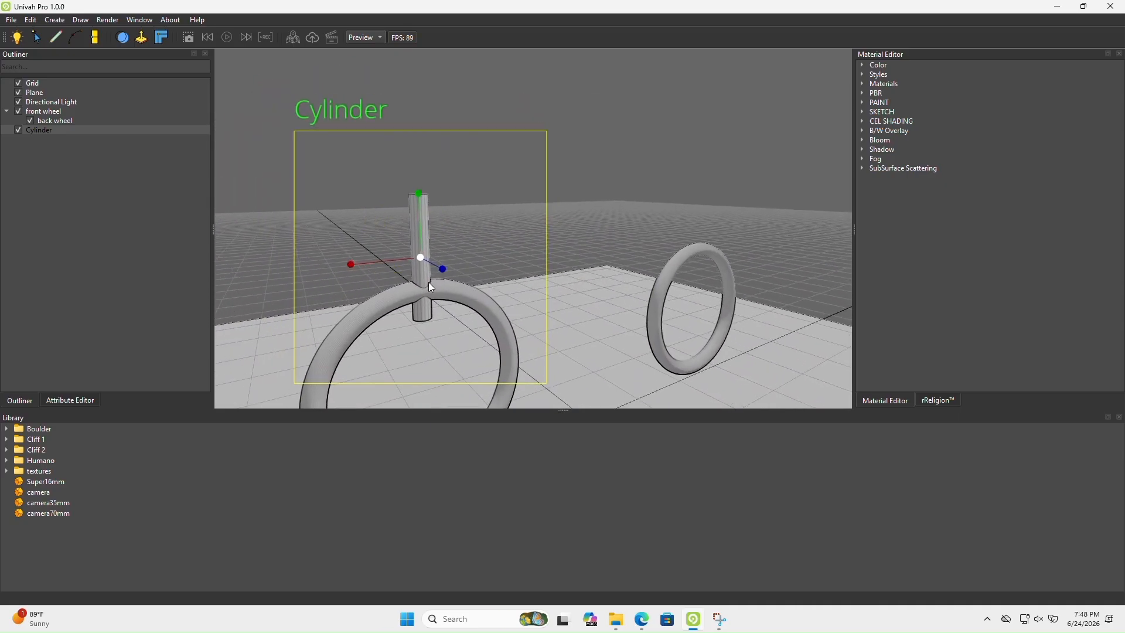
left_click_drag(420, 238, 568, 200)
key("e")
key("w")
left_click_drag(619, 250, 561, 233, "alt")
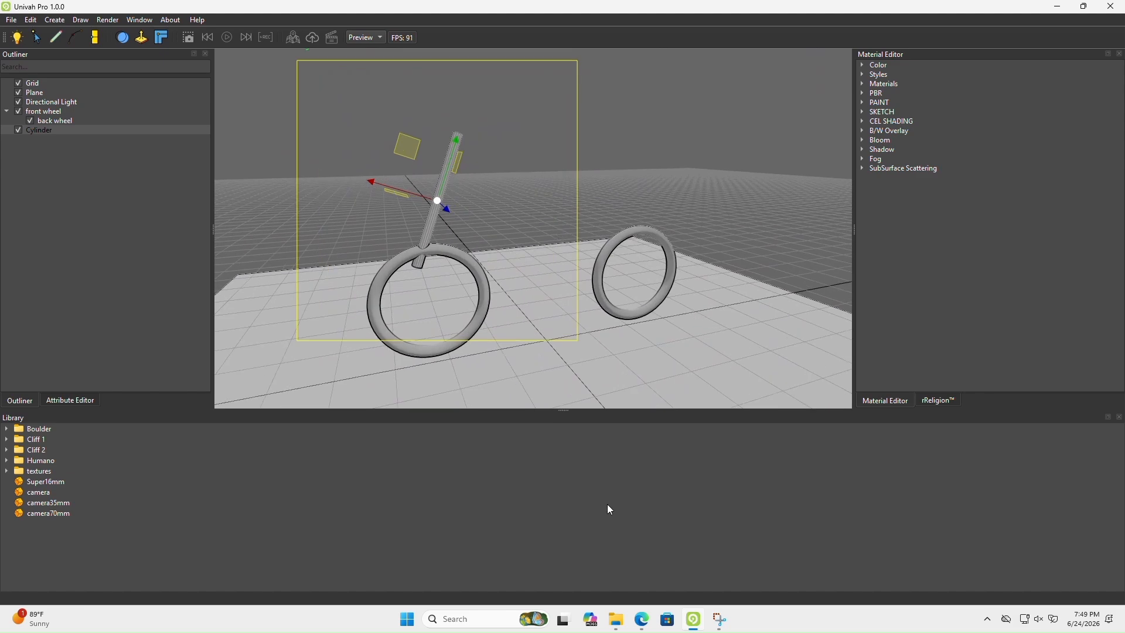
Check the fork angle against the browser's bicycle reference image, then refine the cylinder's tilt and position in Univah Pro
left_click(642, 621)
left_click(642, 621)
left_click_drag(424, 191, 444, 296, "alt")
key("e")
key("w")
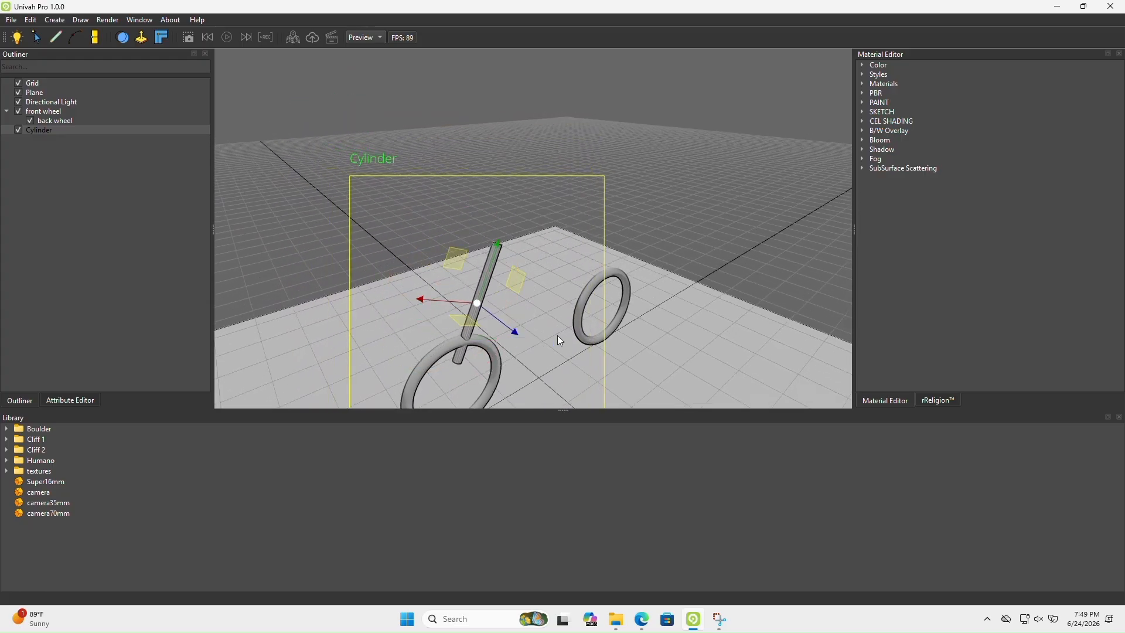
left_click_drag(557, 335, 497, 280, "alt")
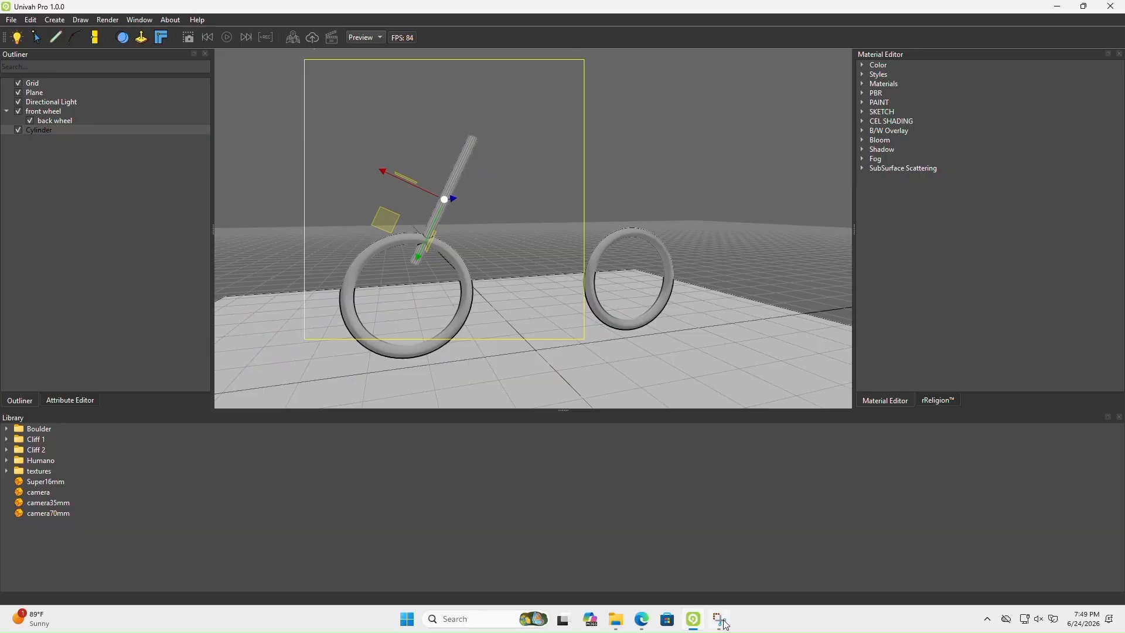
Compare the fork with the reference image again, then lower and extend the cylinder towards the front wheel's centre
left_click(697, 624)
left_click(695, 624)
left_click(649, 627)
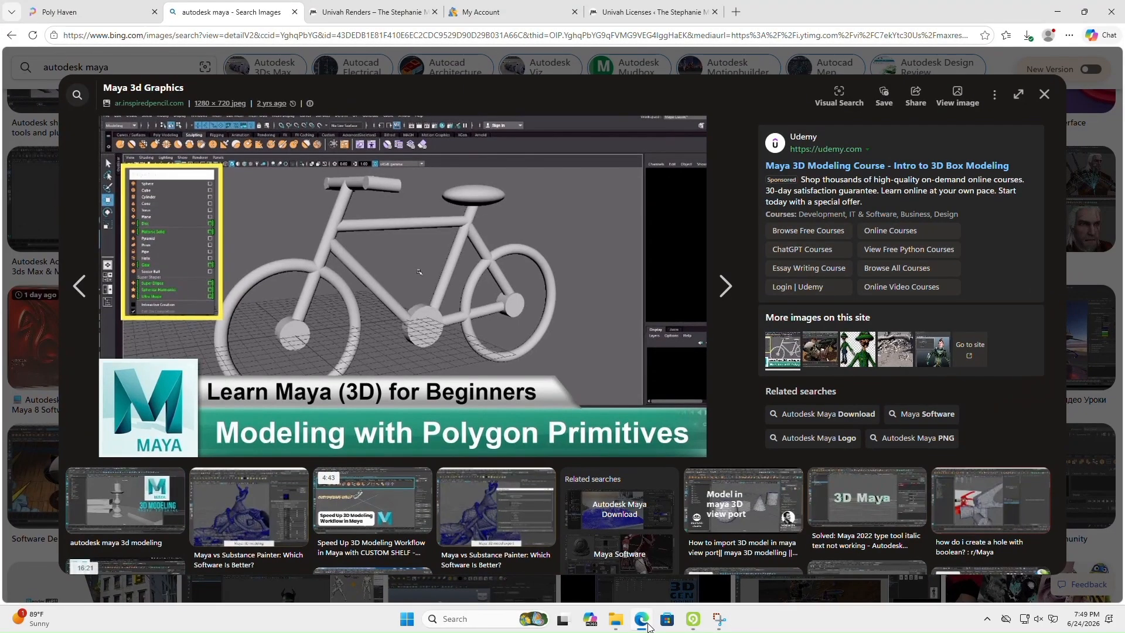
left_click(648, 627)
left_click(648, 627)
left_click(649, 627)
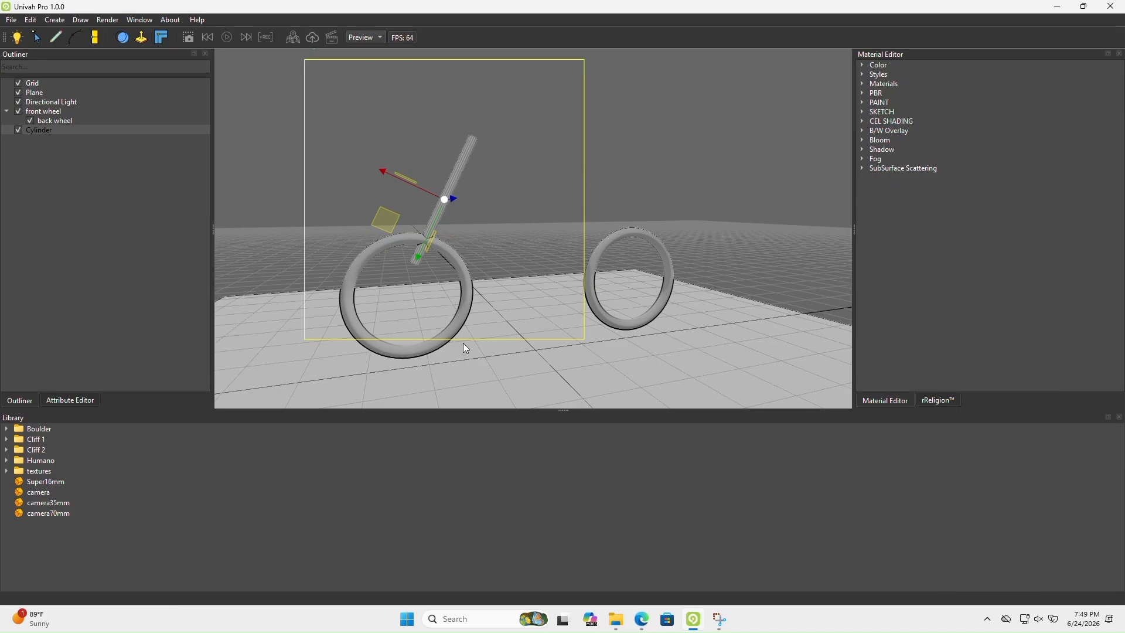
left_click_drag(448, 247, 425, 248)
Rotate the fork cylinder slightly to refine its slant and check it against the bicycle reference image
key("e")
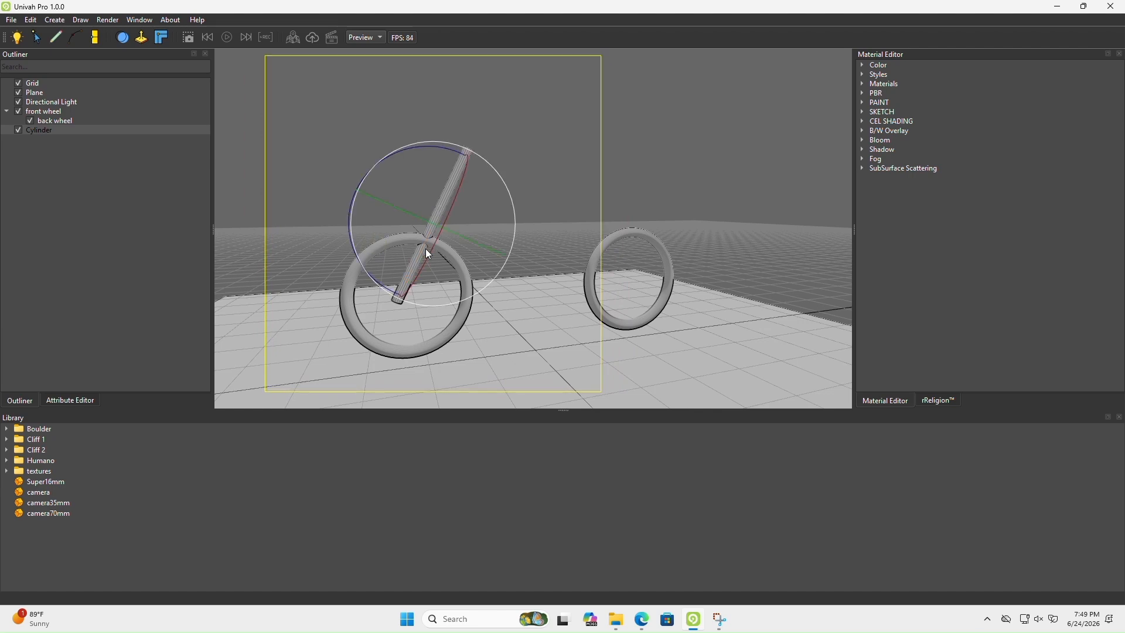
middle_click_drag(433, 203, 491, 249)
left_click_drag(429, 218, 427, 235)
left_click(642, 624)
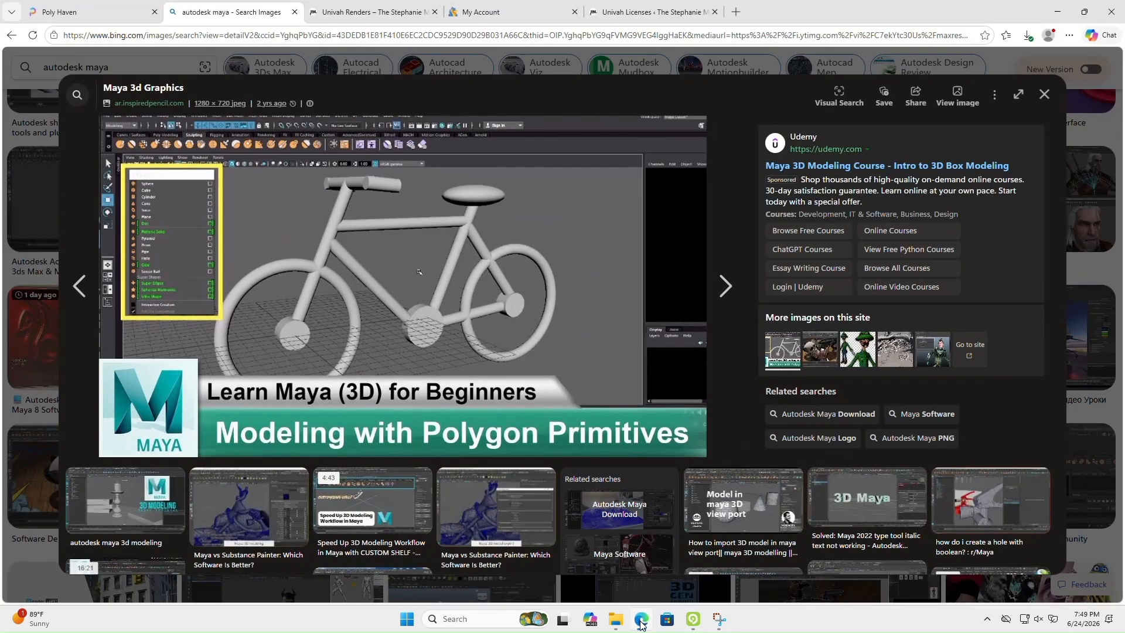
left_click(642, 625)
Shorten the fork cylinder and reposition it so its lower end stays near the front wheel's centre
mouse_move(491, 335)
middle_mouse_down()
mouse_move(505, 342)
mouse_move(495, 313)
mouse_move(496, 336)
middle_mouse_up()
scroll(494, 312, "up", 3)
scroll(497, 329, "down", 3)
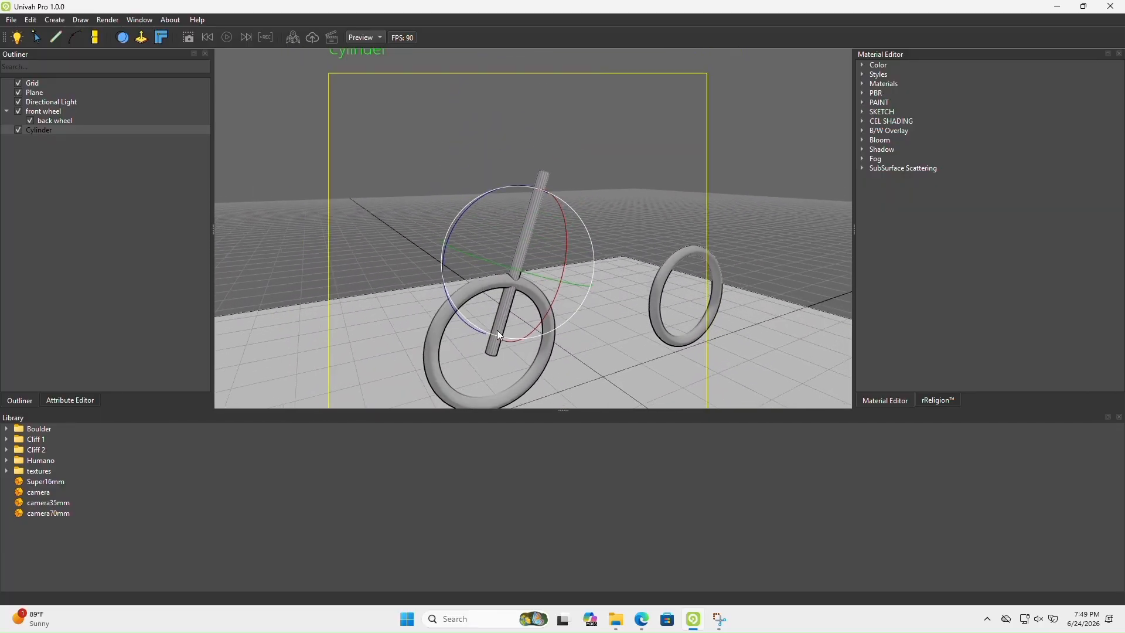
scroll(496, 337, "down", 2)
key("r")
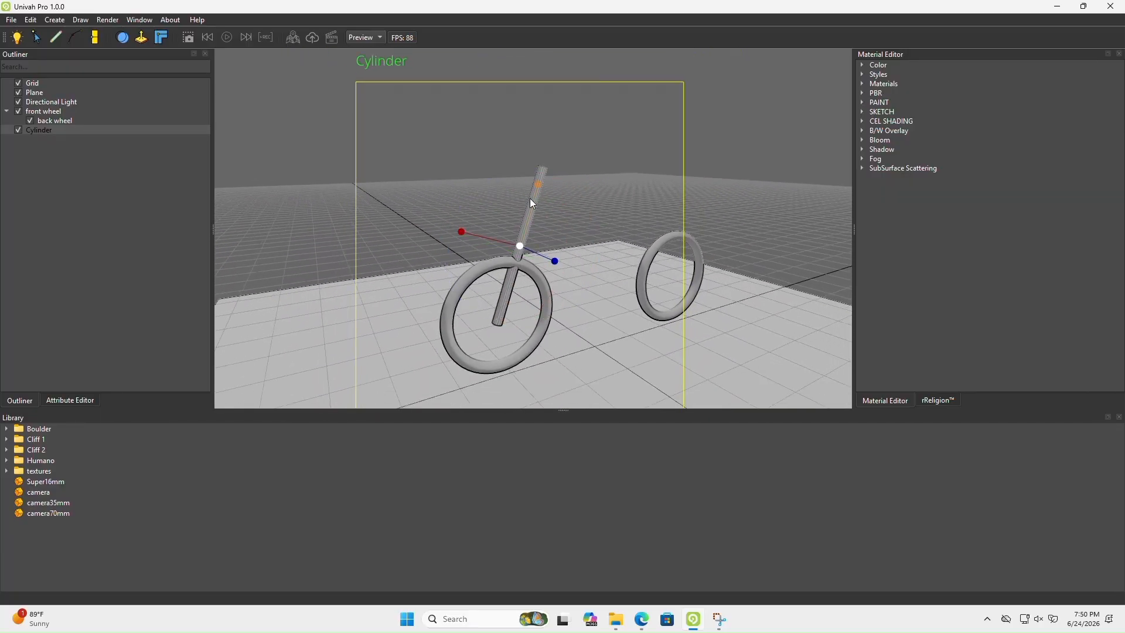
left_click_drag(530, 198, 522, 232)
key("Left")
key("Right")
key("w")
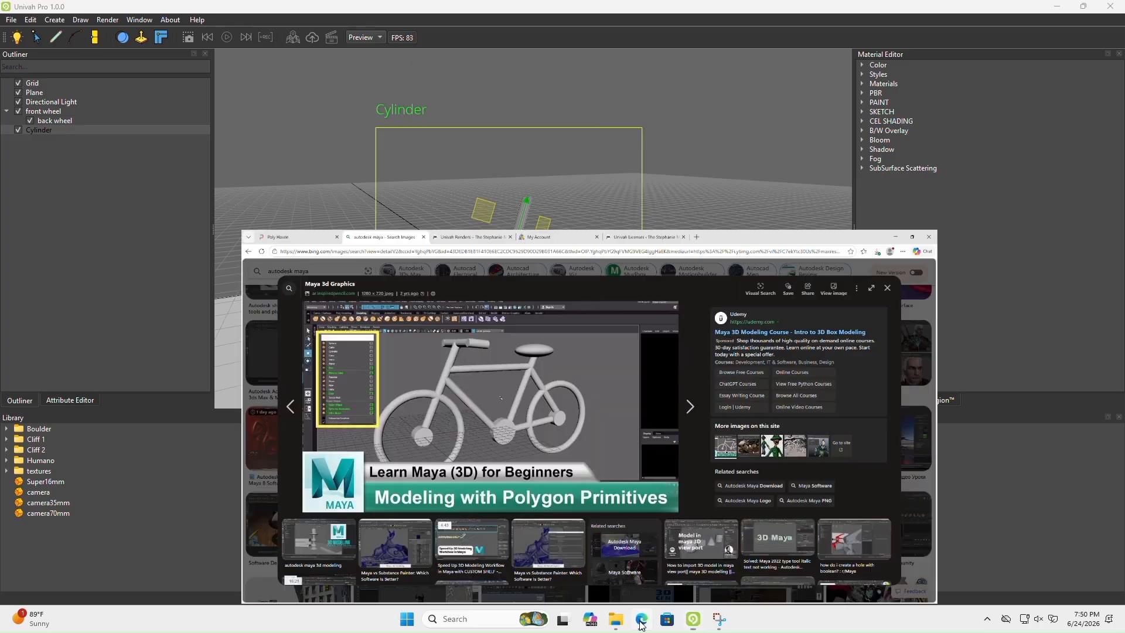
Consult the bicycle reference image, then duplicate the fork cylinder and scale the lowered copy into a short hub piece
left_click(641, 620)
left_click(642, 622)
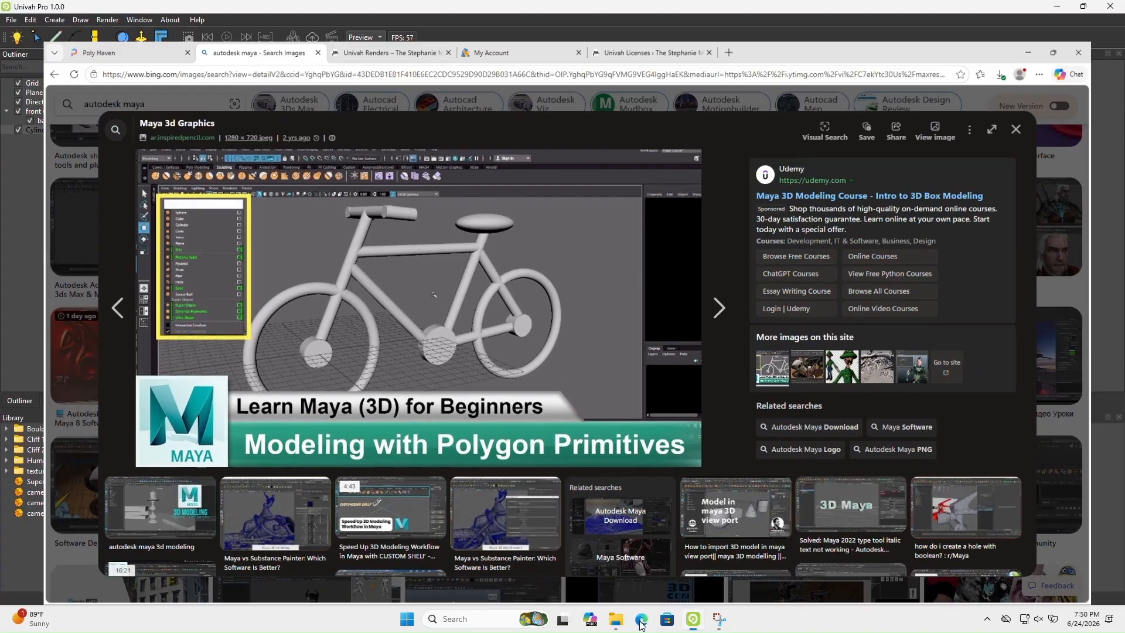
key("ctrl+d")
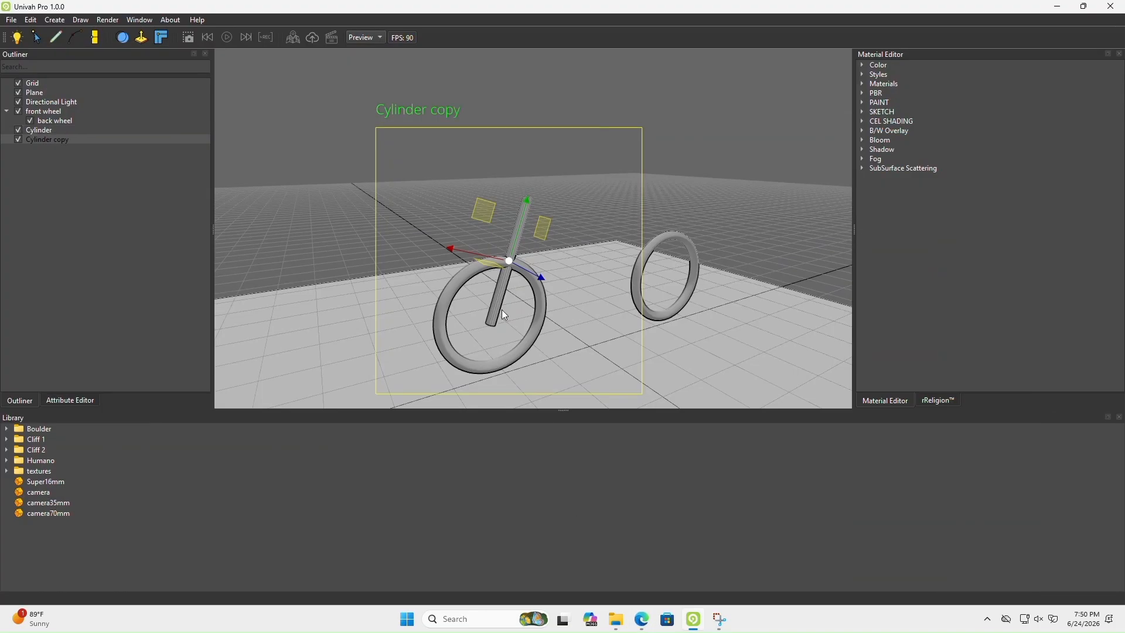
left_click_drag(516, 241, 493, 283)
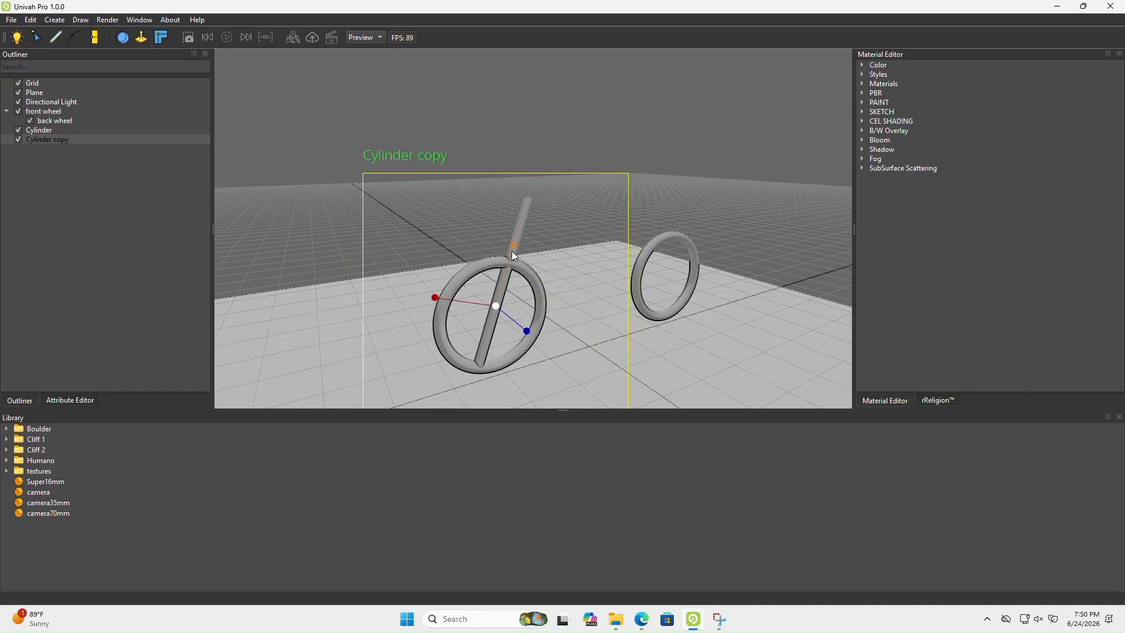
left_click_drag(512, 251, 462, 343)
mouse_move(507, 280)
left_mouse_down()
mouse_move(498, 297)
mouse_move(508, 259)
left_mouse_up()
Rotate the short cylinder copy so its axis runs crosswise through the front wheel
scroll(515, 351, "up", 5)
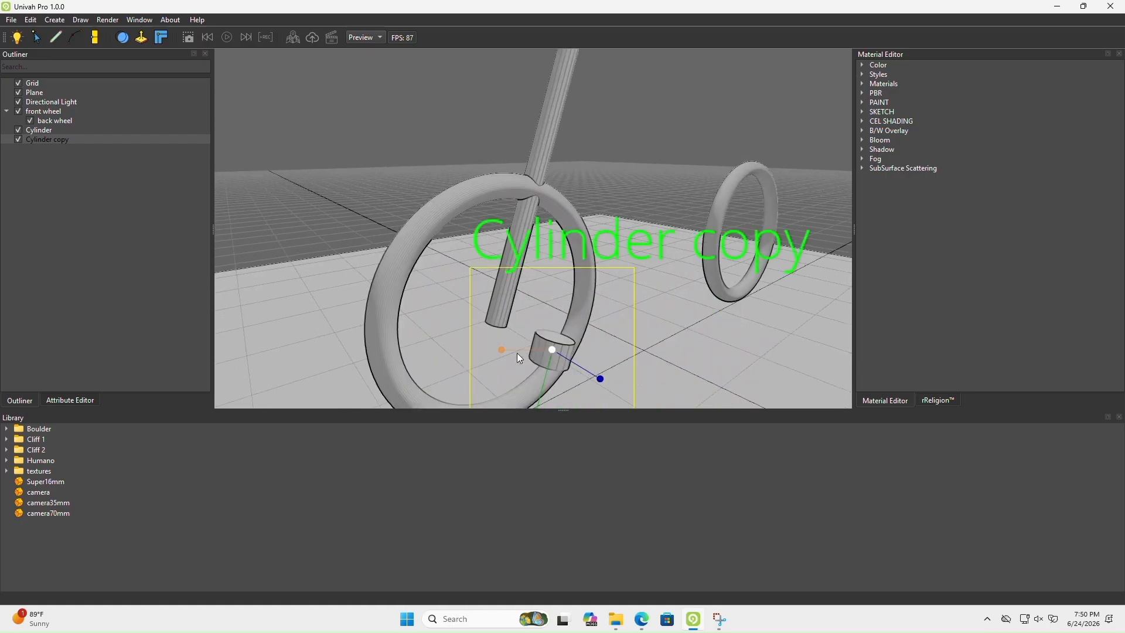
key("e")
left_click_drag(609, 332, 511, 342)
key("w")
middle_click_drag(580, 338, 429, 321)
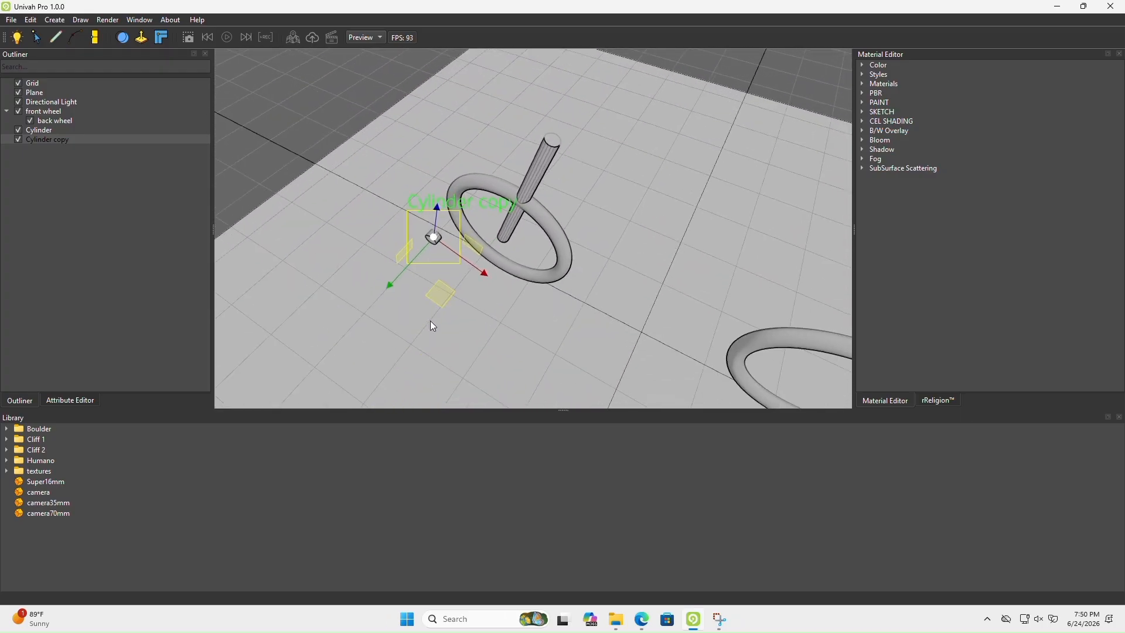
Move the cylinder copy into the front wheel's centre at the fork's lower end and enlarge it
left_click_drag(404, 275, 435, 252)
left_click_drag(506, 240, 540, 260)
left_click_drag(465, 274, 473, 269)
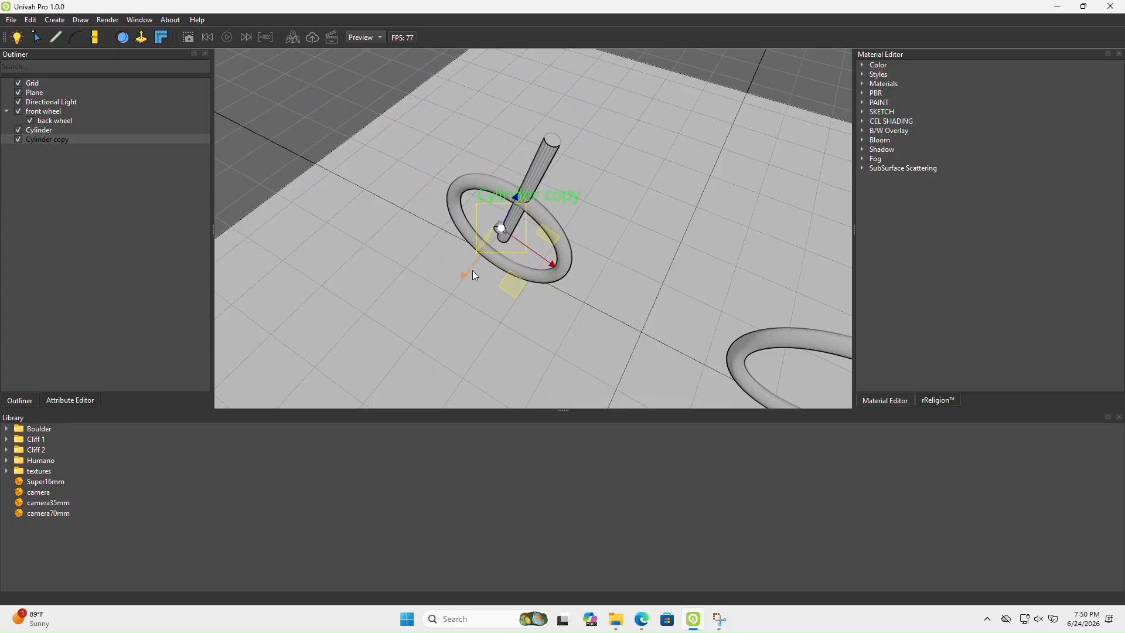
left_click_drag(515, 224, 553, 209)
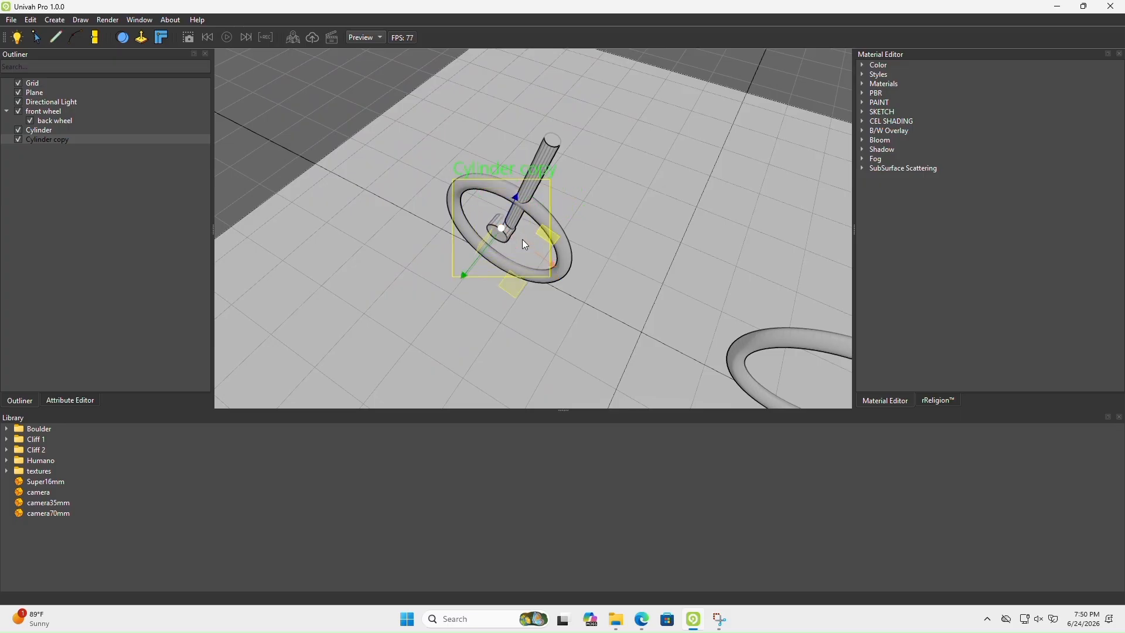
middle_click_drag(526, 251, 433, 265)
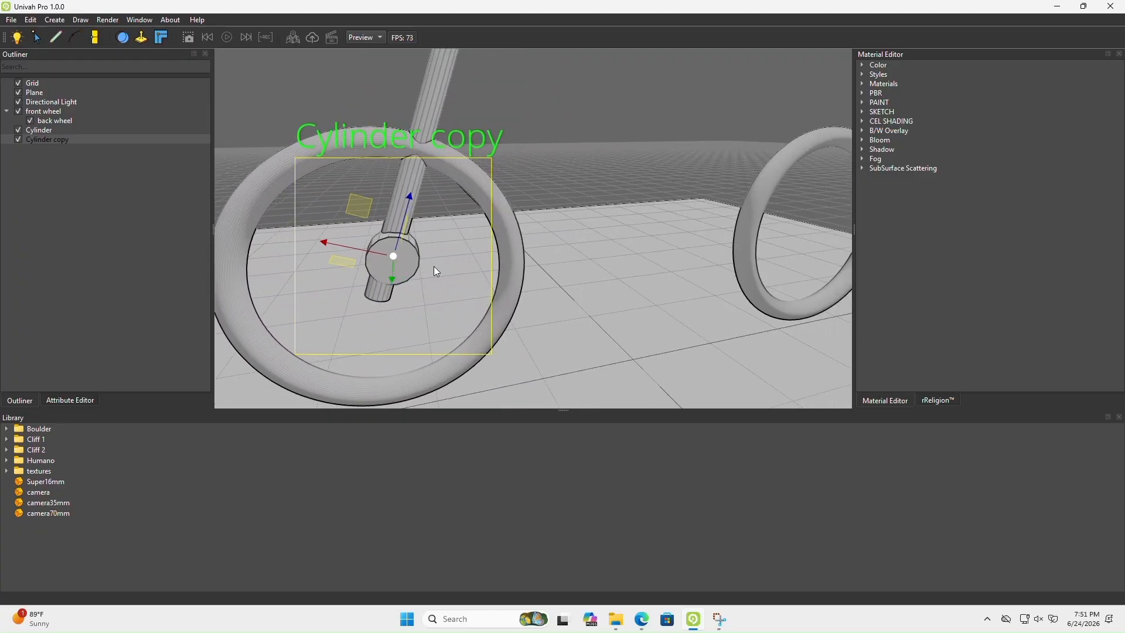
Scale the hub cylinder up further and shift it along its axis to sit within the front wheel's plane
key("r")
mouse_move(392, 255)
left_mouse_down()
mouse_move(402, 225)
mouse_move(398, 253)
left_mouse_up()
key("w")
middle_click_drag(401, 254, 536, 280)
scroll(536, 279, "down", 3)
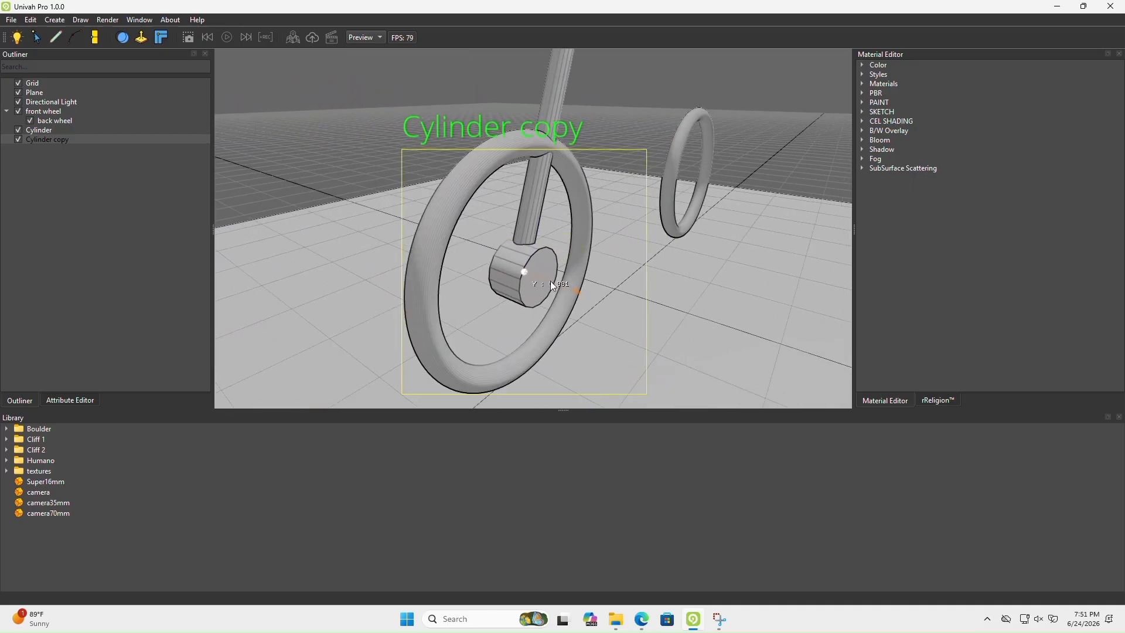
Check the hub against the reference image, then nudge it up towards the fork and adjust its thickness
left_click(641, 619)
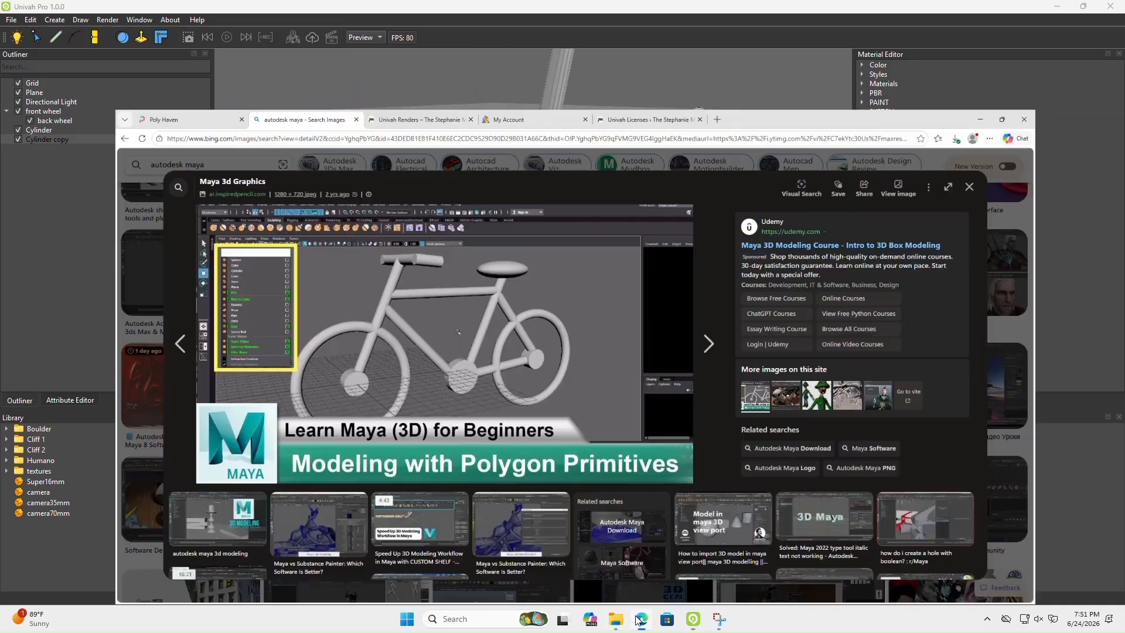
left_click(638, 619)
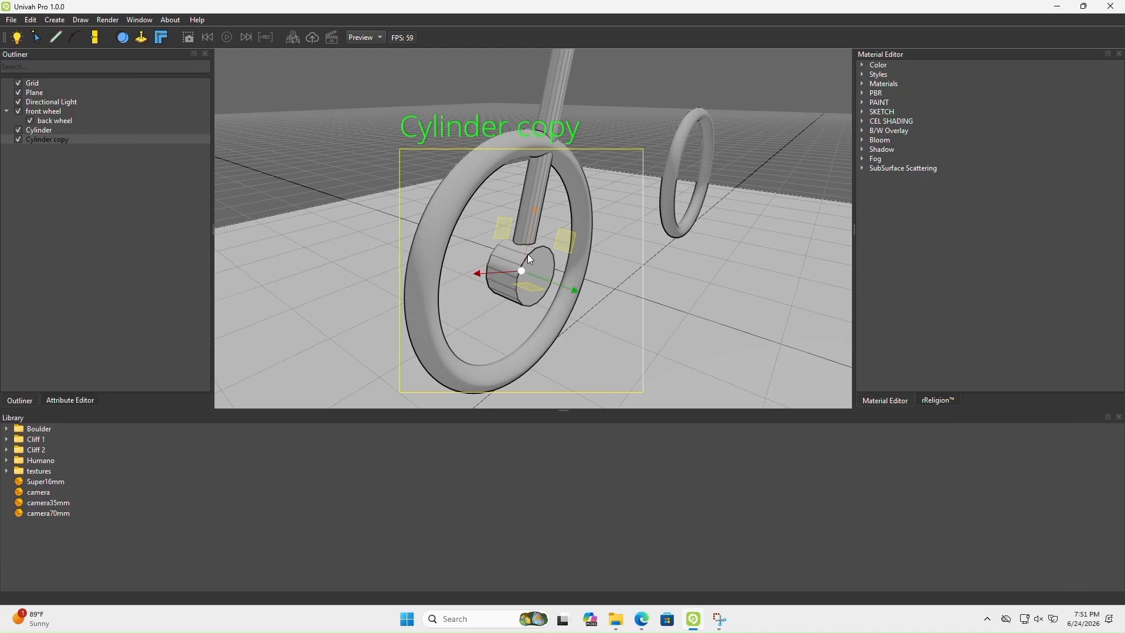
mouse_move(525, 249)
left_mouse_down()
mouse_move(530, 214)
mouse_move(521, 248)
left_mouse_up()
key("r")
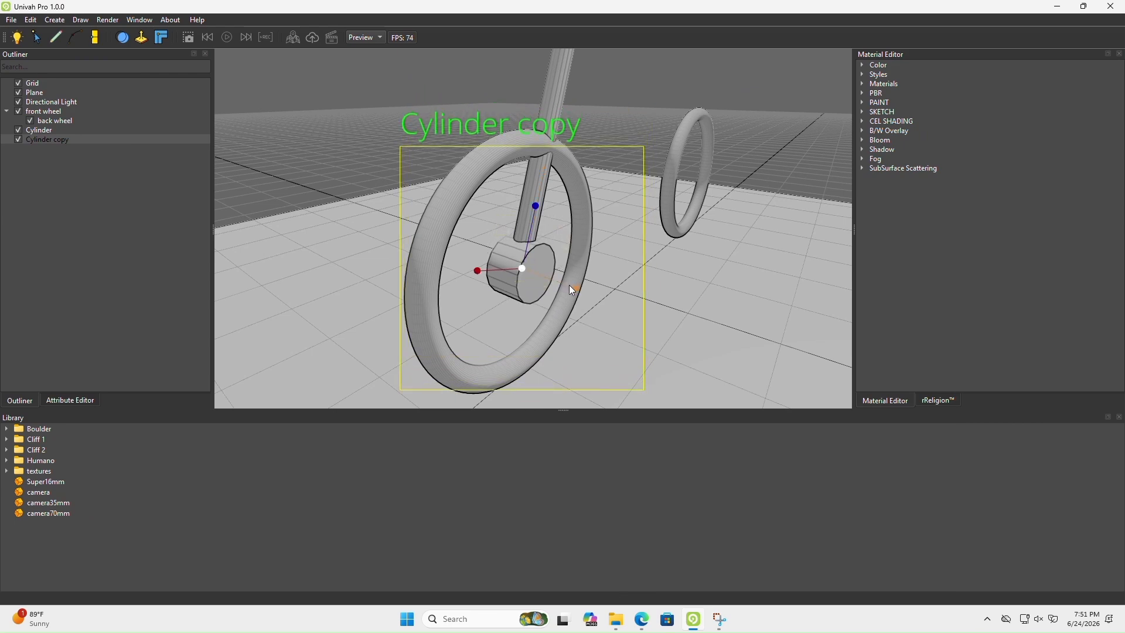
left_click_drag(570, 288, 545, 275)
middle_click_drag(543, 274, 441, 266)
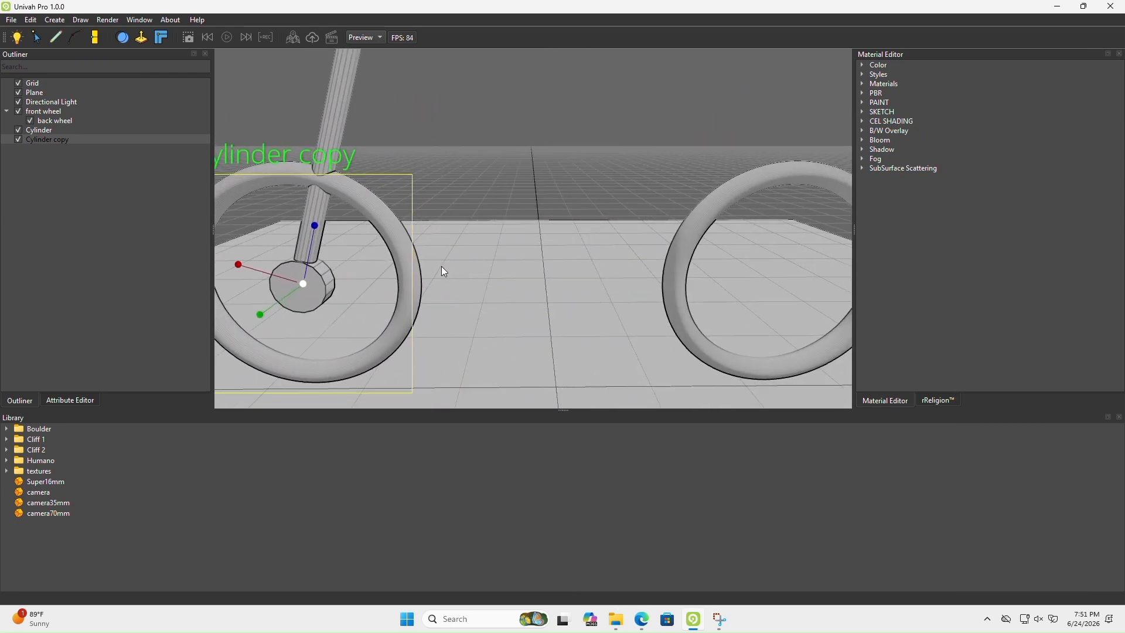
Centre the hub cylinder within the front wheel, compare it with the reference image and switch the move axes to world orientation
scroll(441, 266, "down", 4)
key("w")
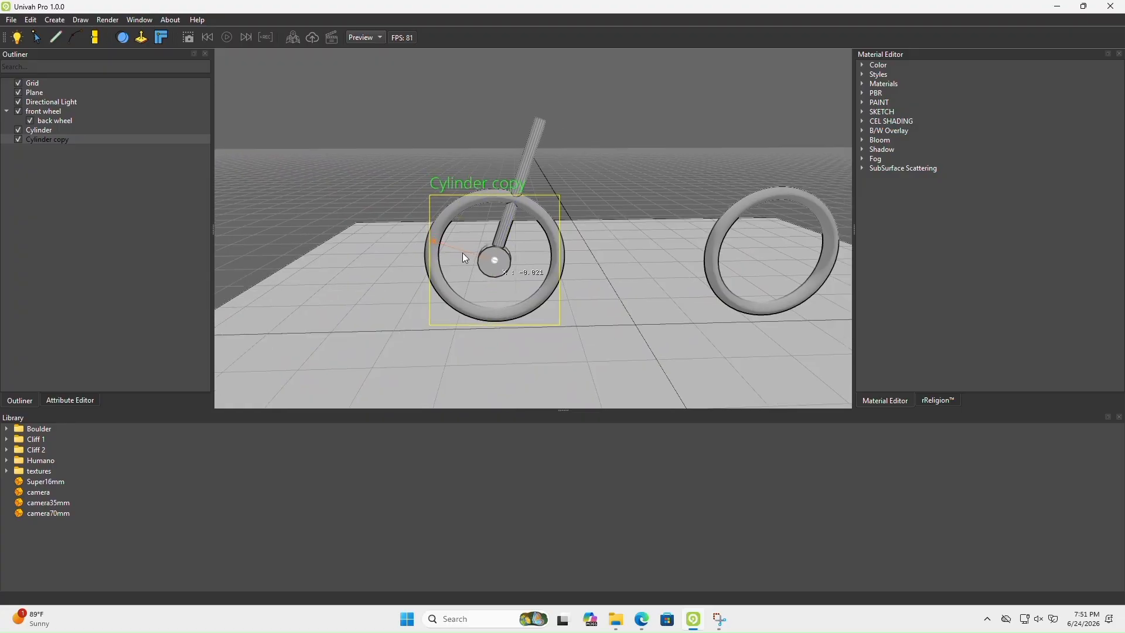
left_click_drag(503, 240, 502, 246)
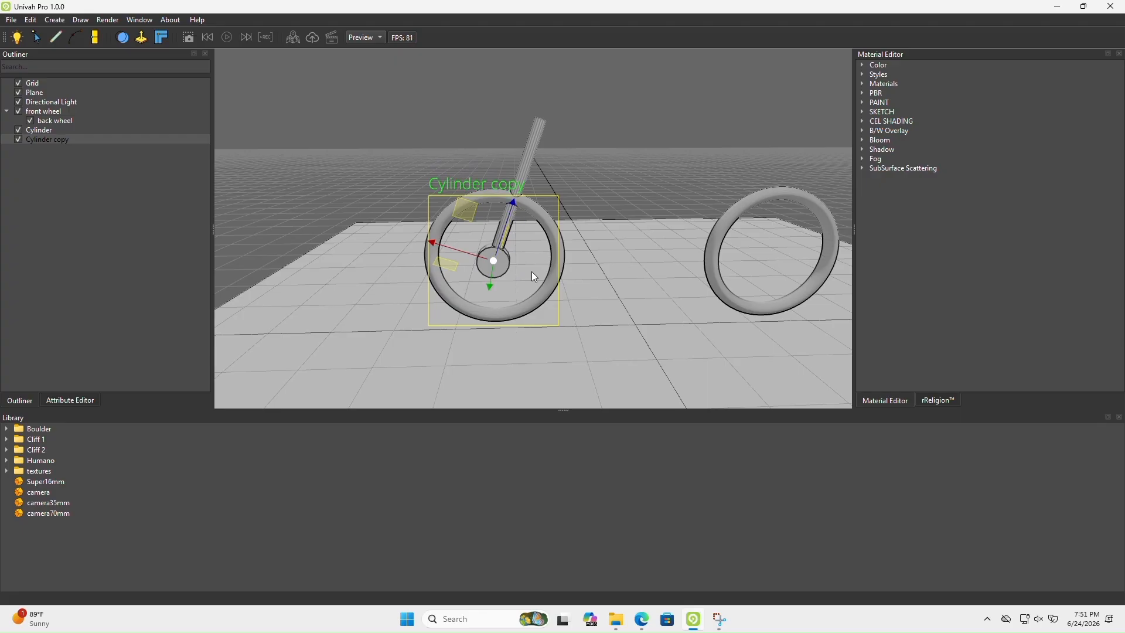
left_click(641, 620)
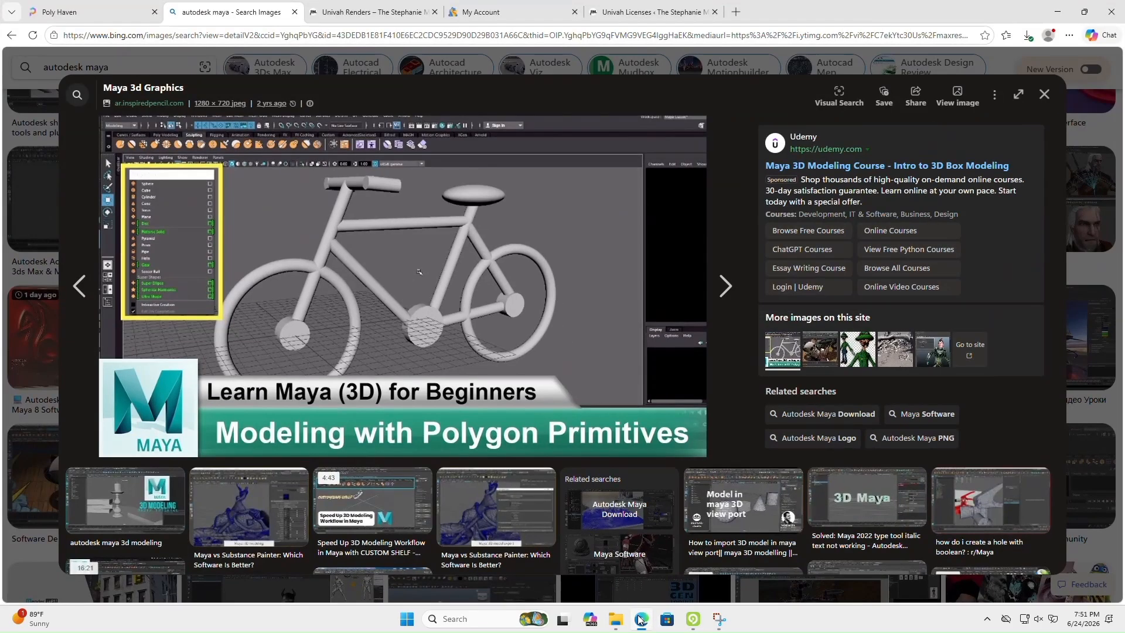
left_click(640, 619)
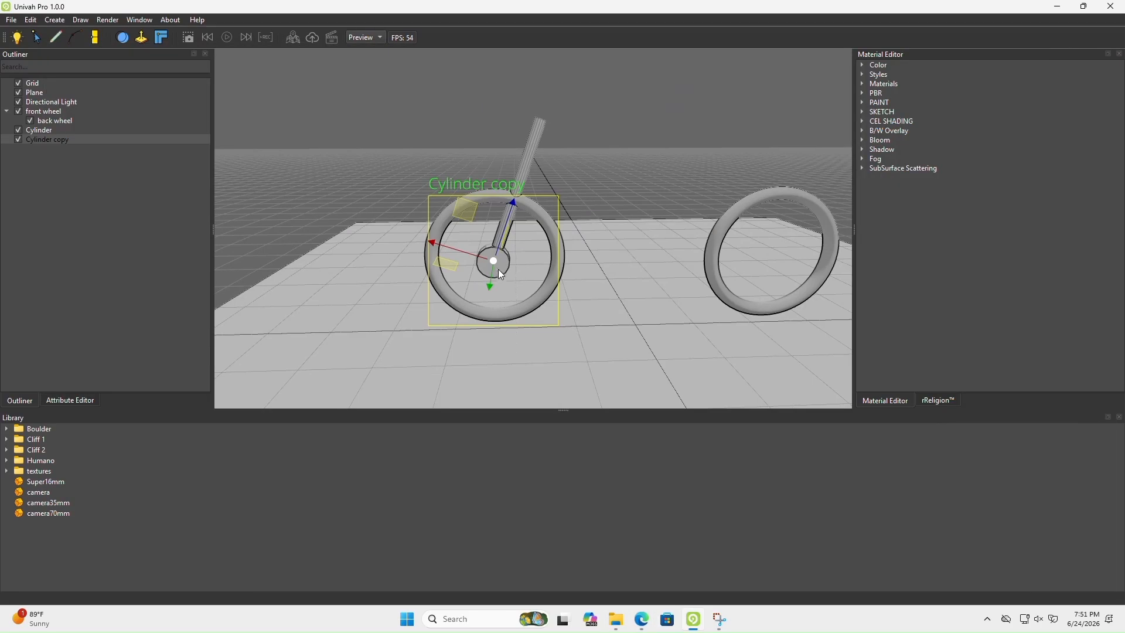
key("w")
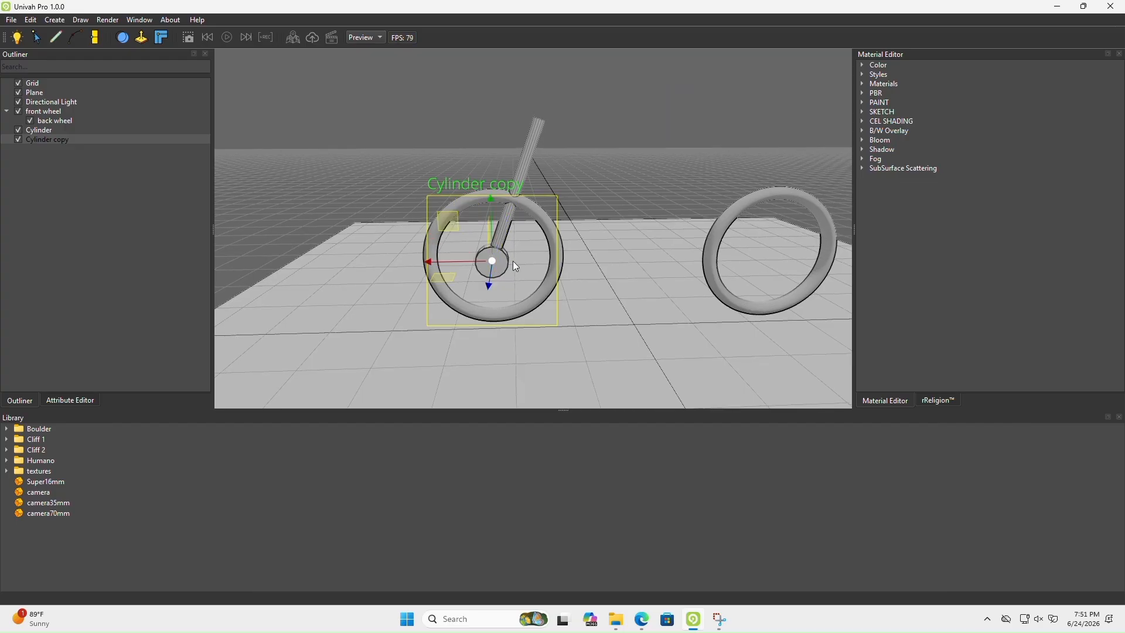
Duplicate the front wheel's hub cylinder and move the copy along X into the centre of the back wheel
key("d")
key("ctrl+d")
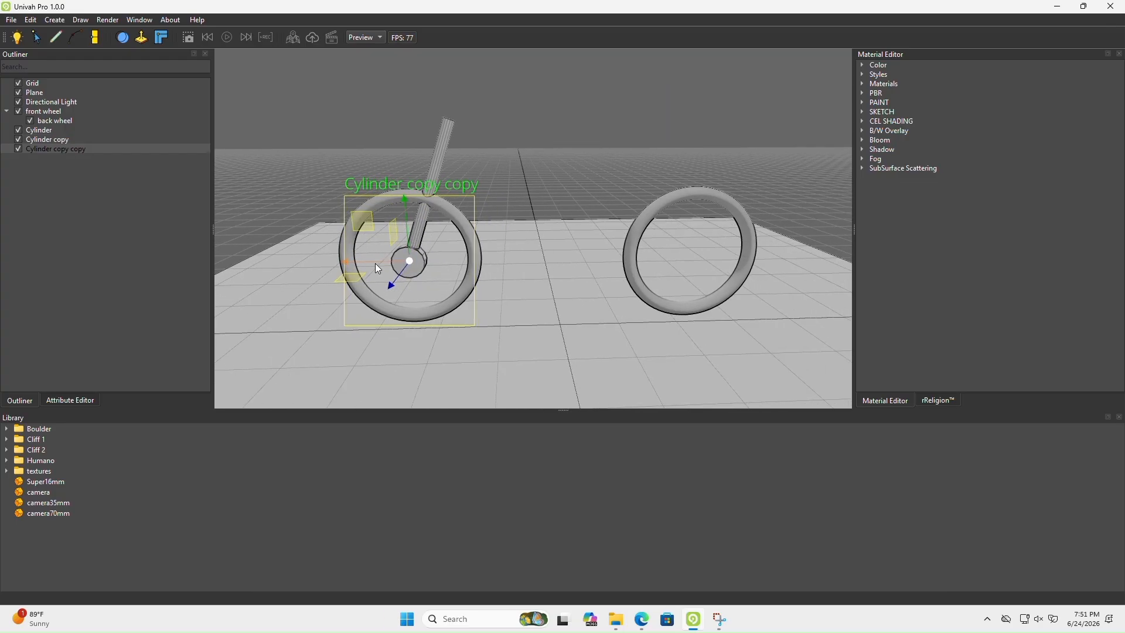
left_click_drag(375, 262, 661, 257)
middle_click_drag(544, 307, 522, 303)
key("d")
key("s")
key("a")
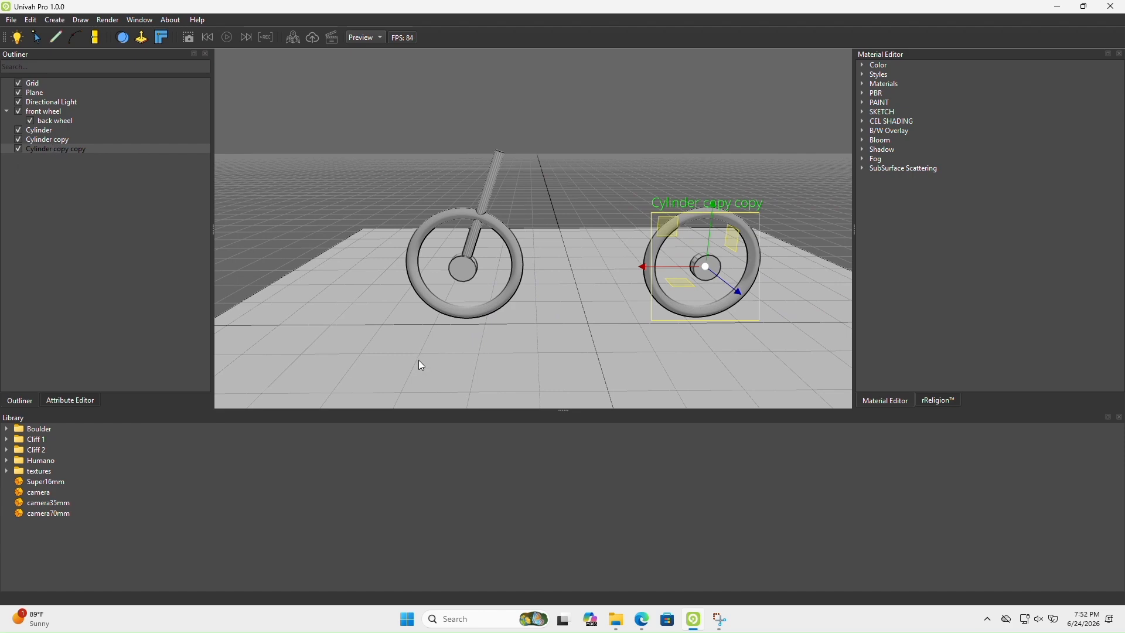
Check the reference image, then duplicate the back hub, move the copy midway between the wheels and enlarge it as the crank
left_click(643, 621)
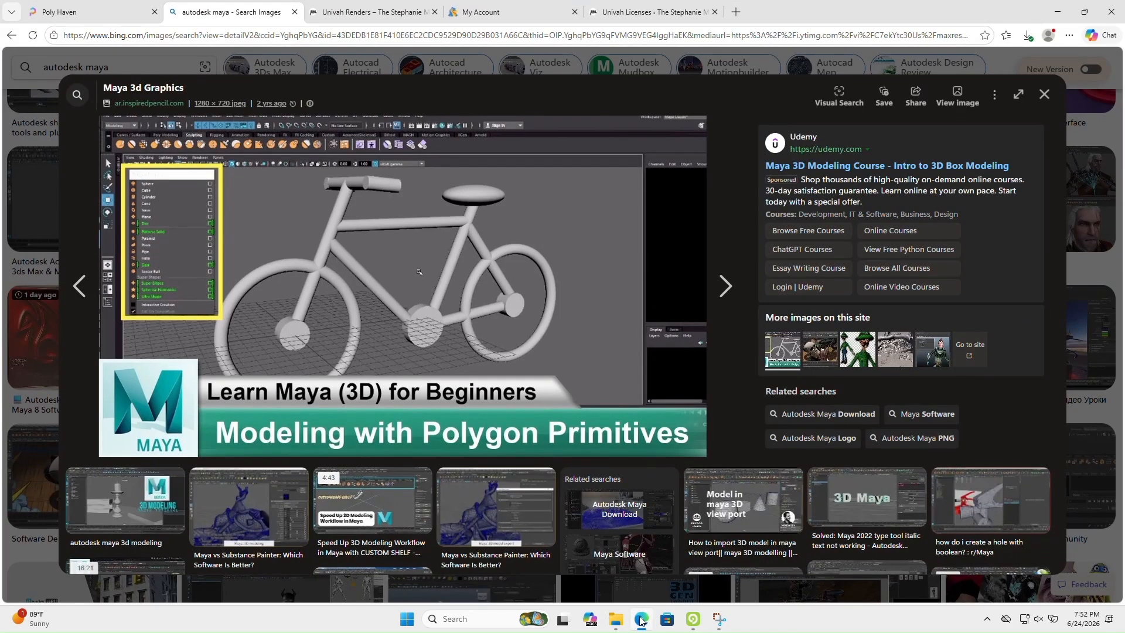
left_click(642, 621)
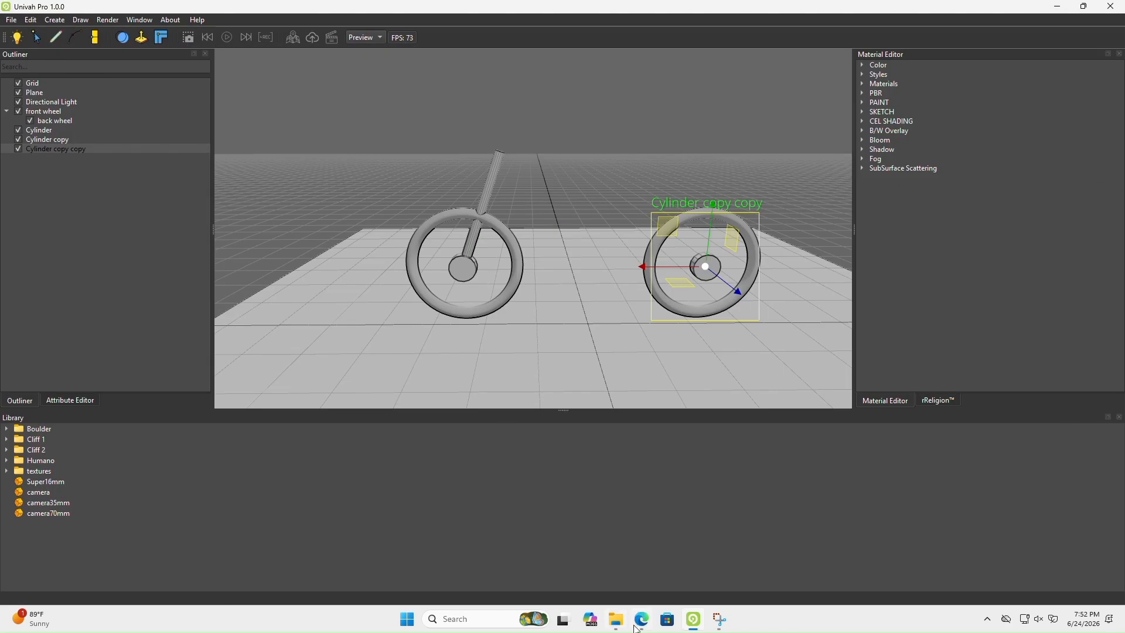
left_click(639, 622)
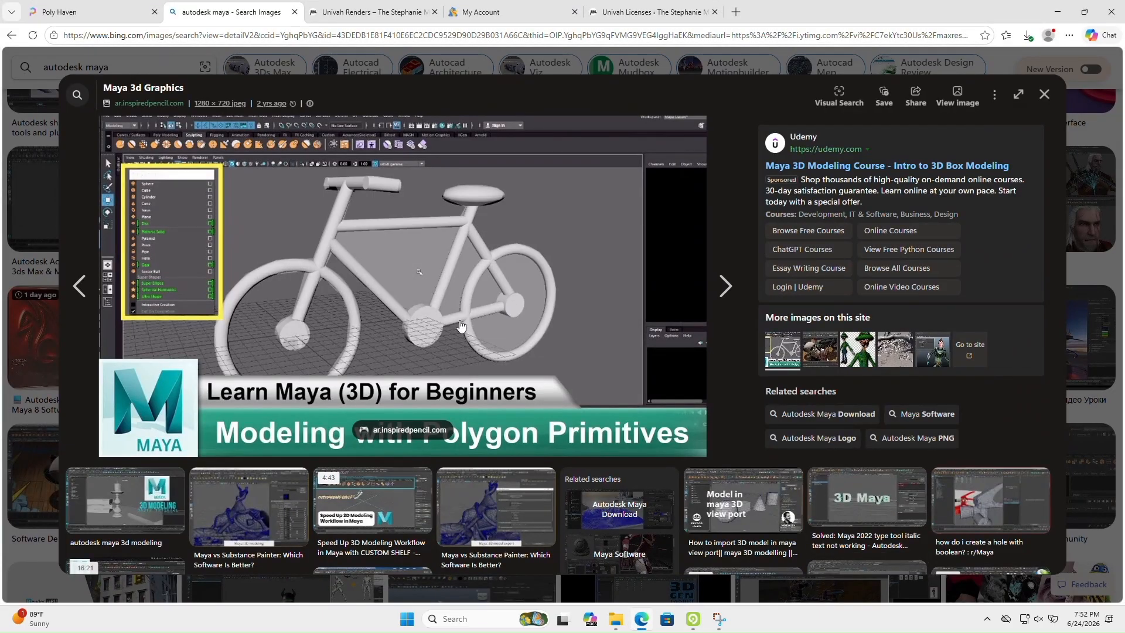
left_click(641, 622)
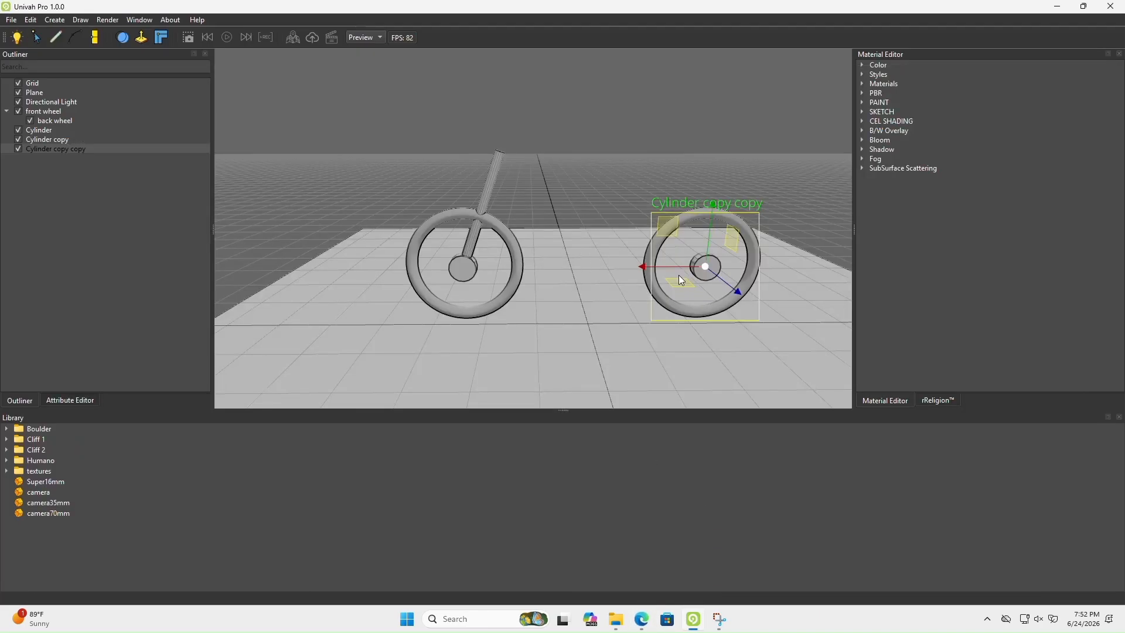
key("ctrl+d")
left_click_drag(678, 267, 564, 267)
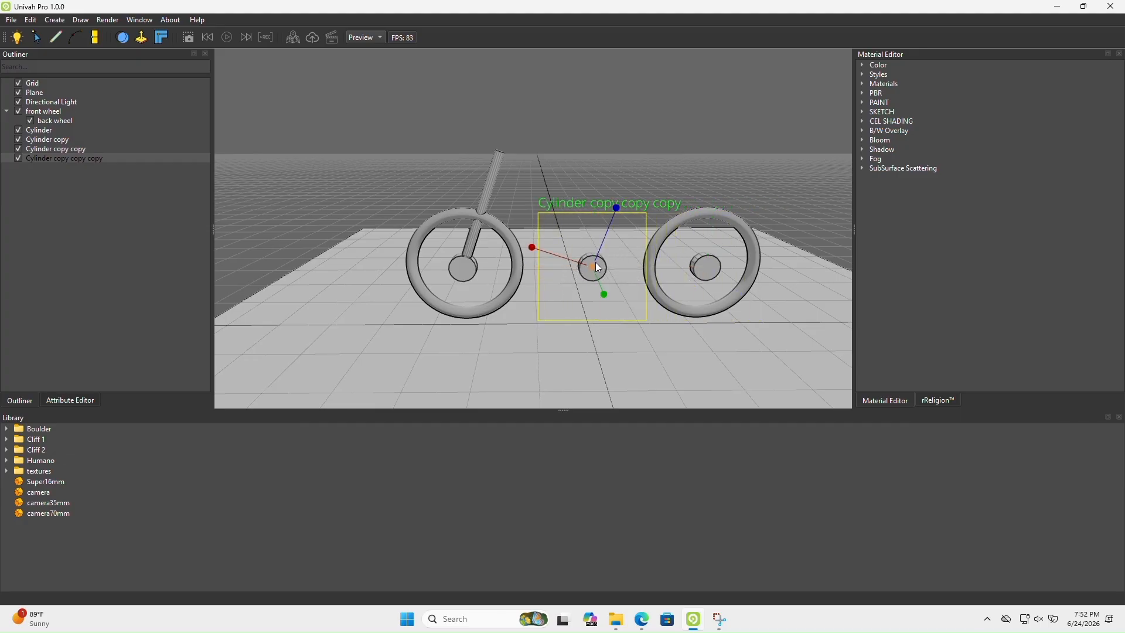
mouse_move(593, 266)
left_mouse_down()
mouse_move(629, 263)
mouse_move(613, 261)
left_mouse_up()
right_click_drag(613, 262, 642, 325)
Inspect the middle hub and both wheels from several angles and compare them with the reference image
key("a")
key("w")
key("s")
left_click_drag(732, 301, 719, 293)
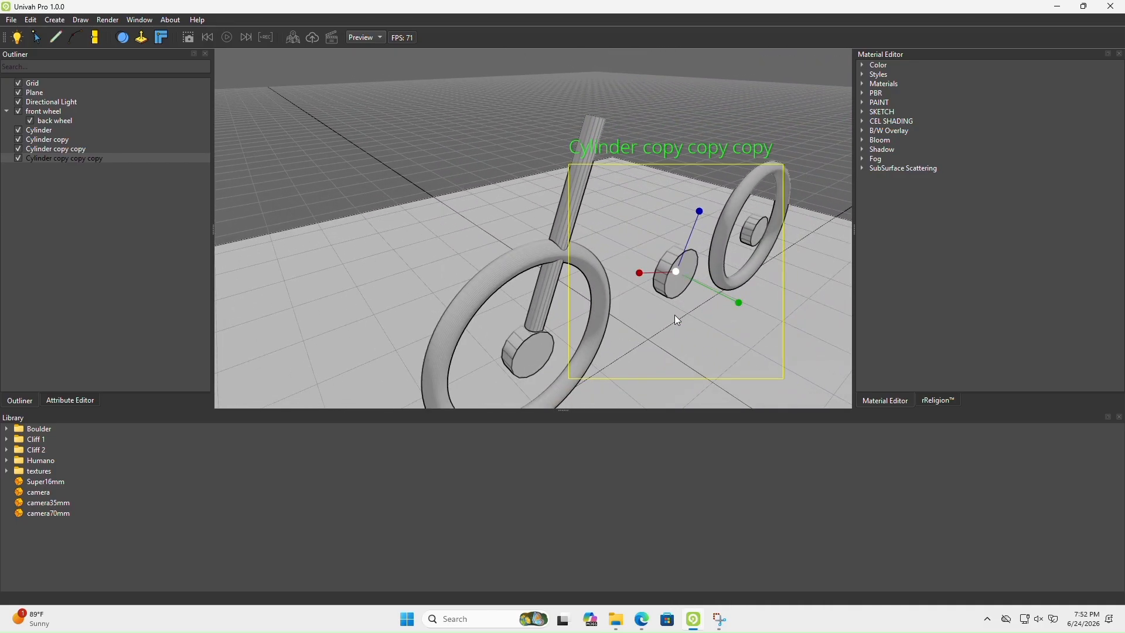
key("d")
key("w")
right_click_drag(673, 314, 611, 276)
key("s")
key("d")
key("a")
key("s")
key("d")
key("a")
key("q")
key("w")
key("s")
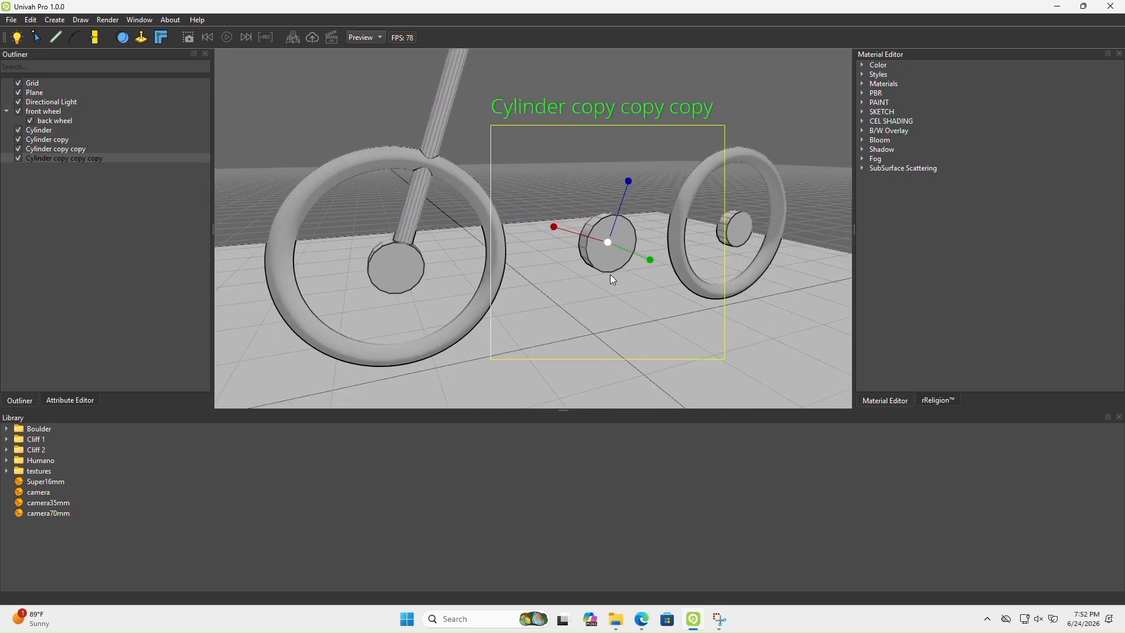
left_click(640, 621)
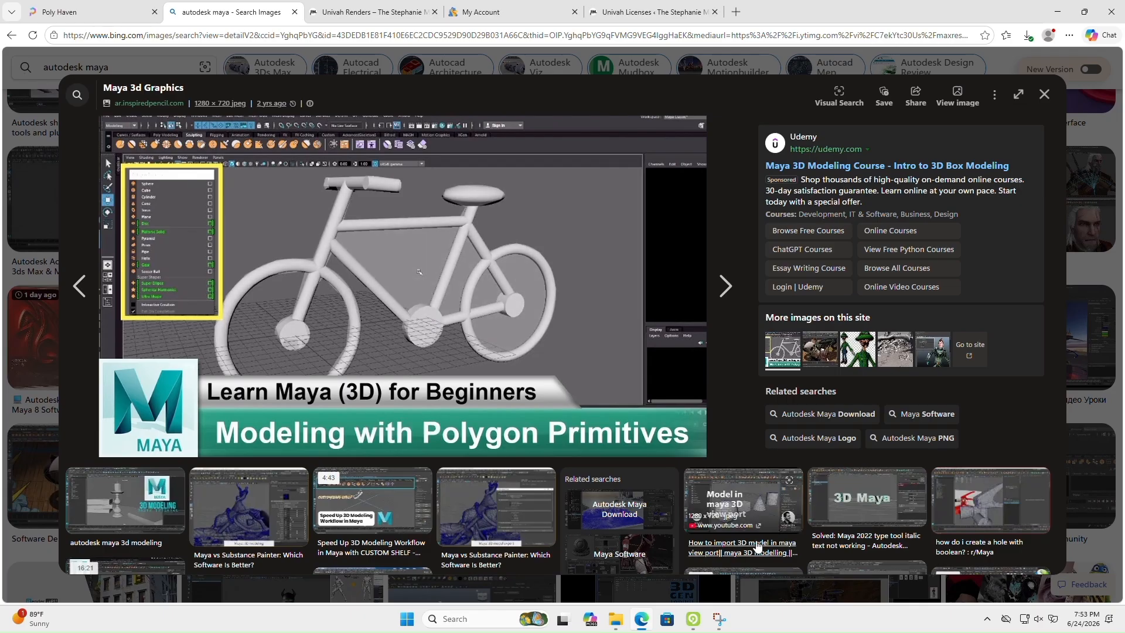
left_click(693, 624)
scroll(611, 286, "down", 3)
middle_click_drag(612, 286, 571, 283)
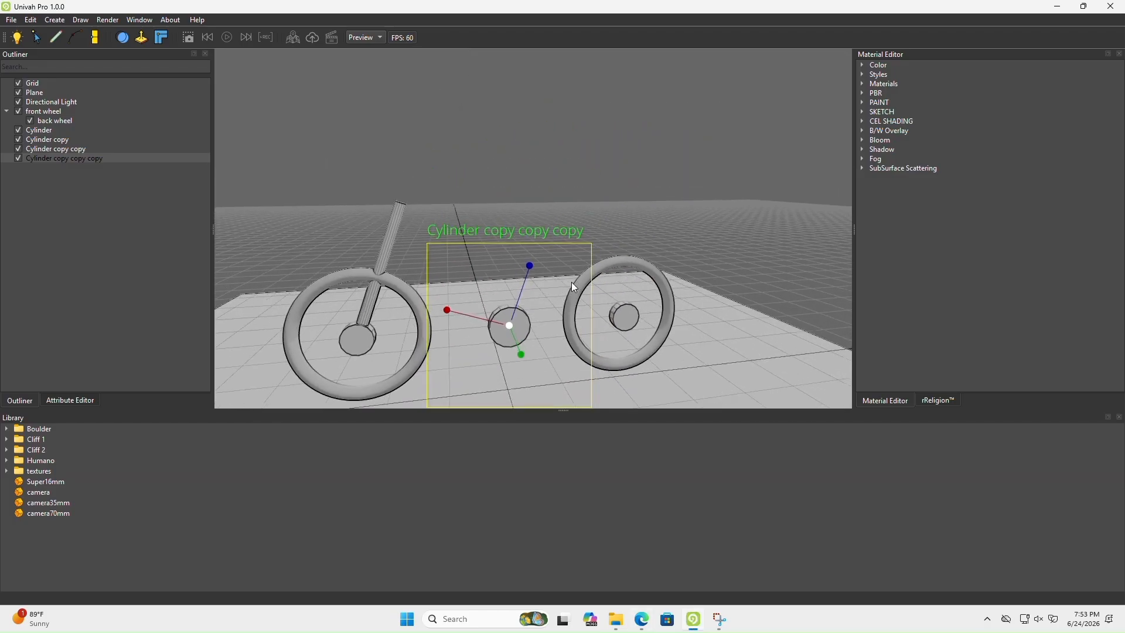
Duplicate the front fork cylinder and move the copy onto the middle hub as the seat tube, raising it above the hub
left_click(44, 131)
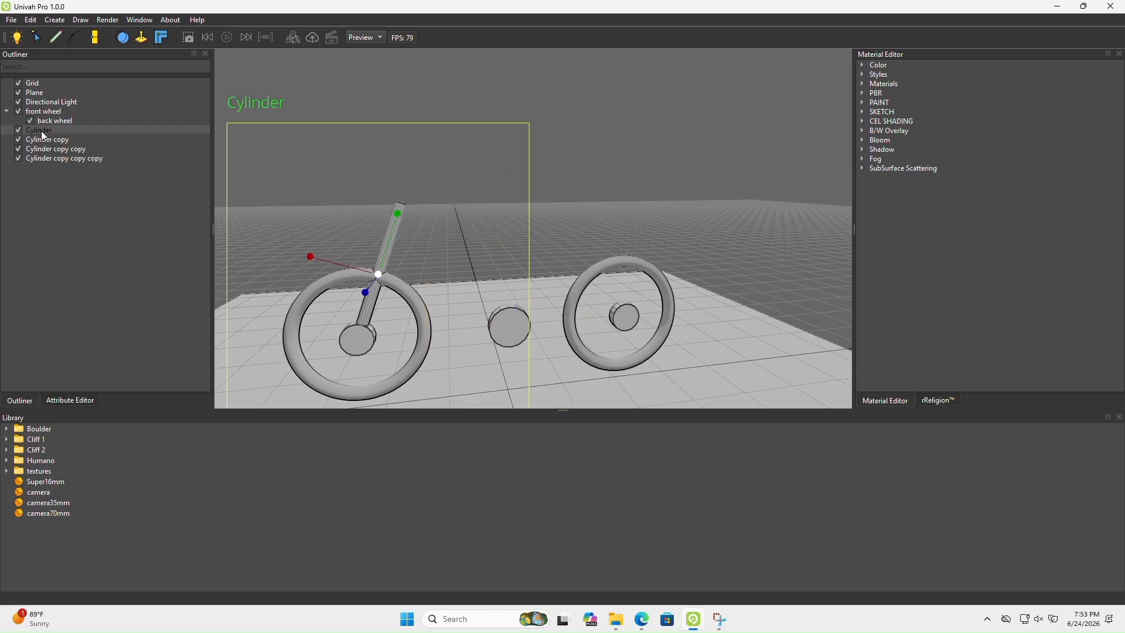
key("w")
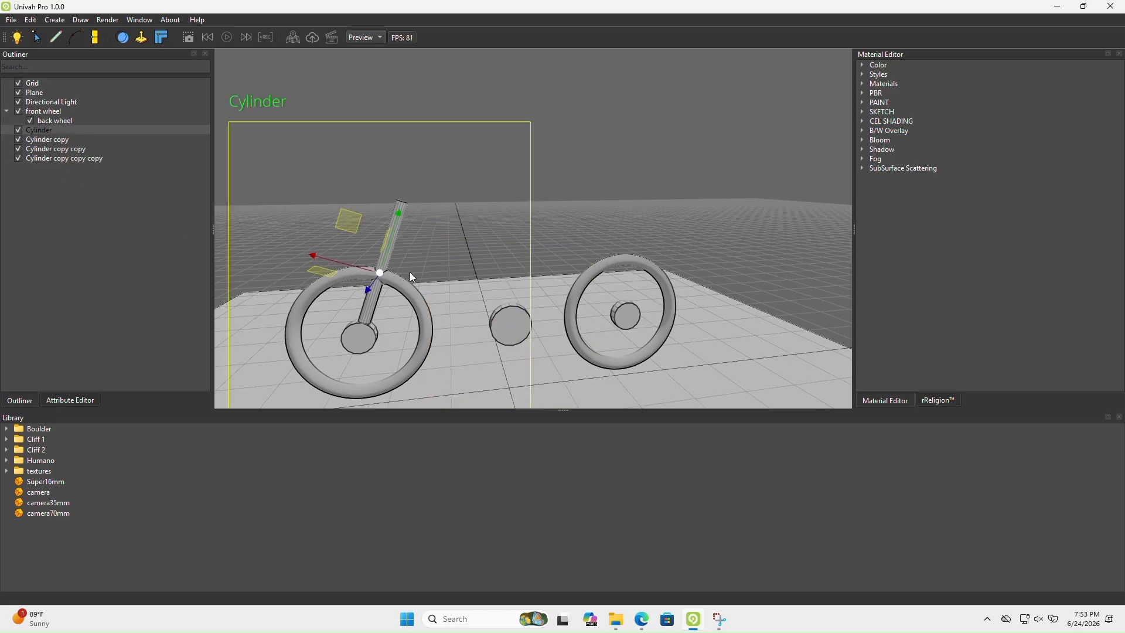
key("ctrl+d")
left_click_drag(336, 265, 486, 266)
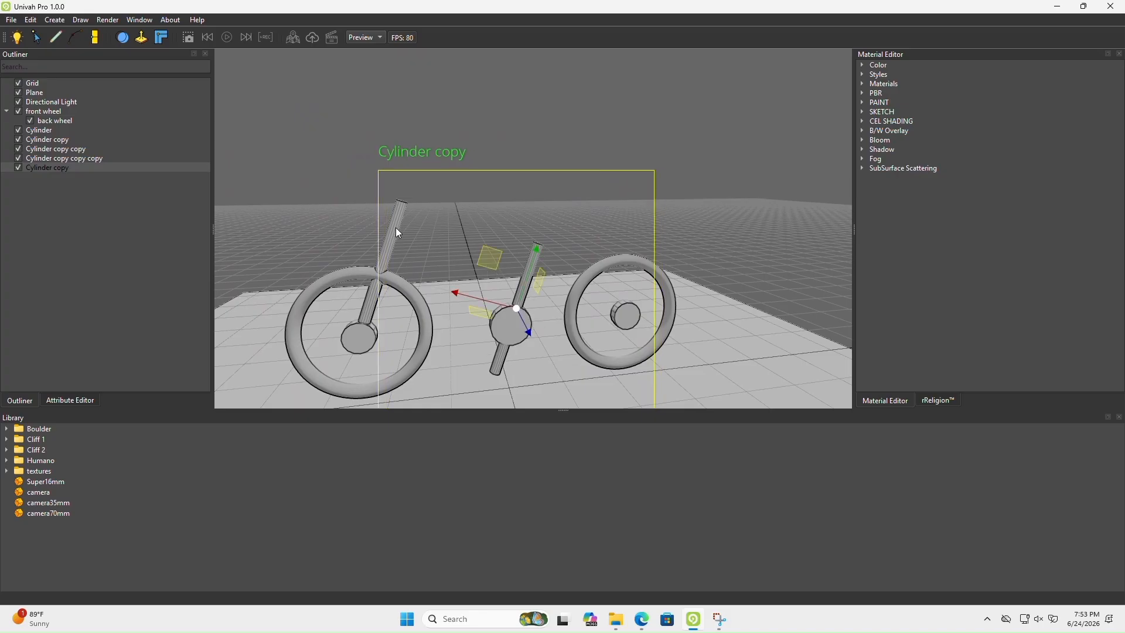
left_click_drag(533, 274, 540, 226)
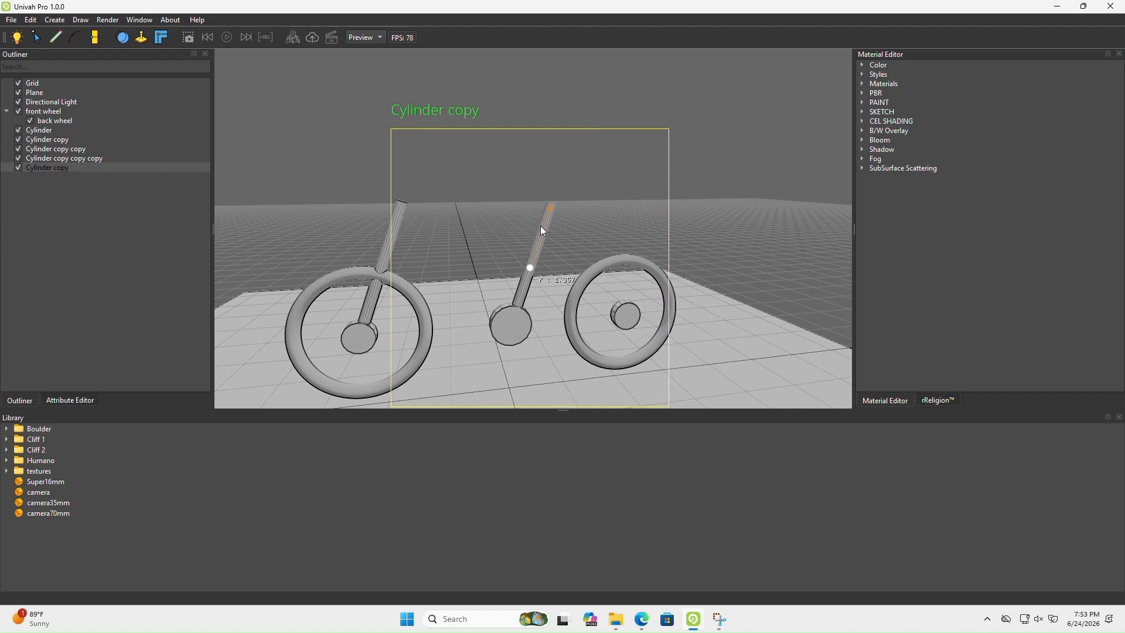
Compare the seat tube with the reference image and lower it along its axis through the middle hub
left_click(646, 627)
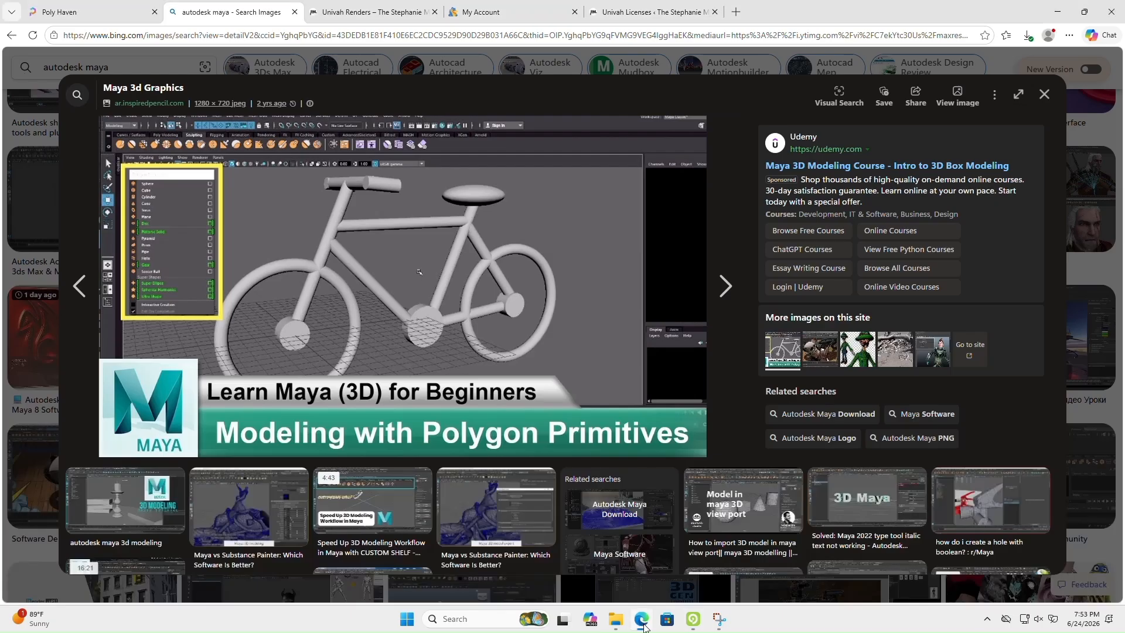
left_click(643, 626)
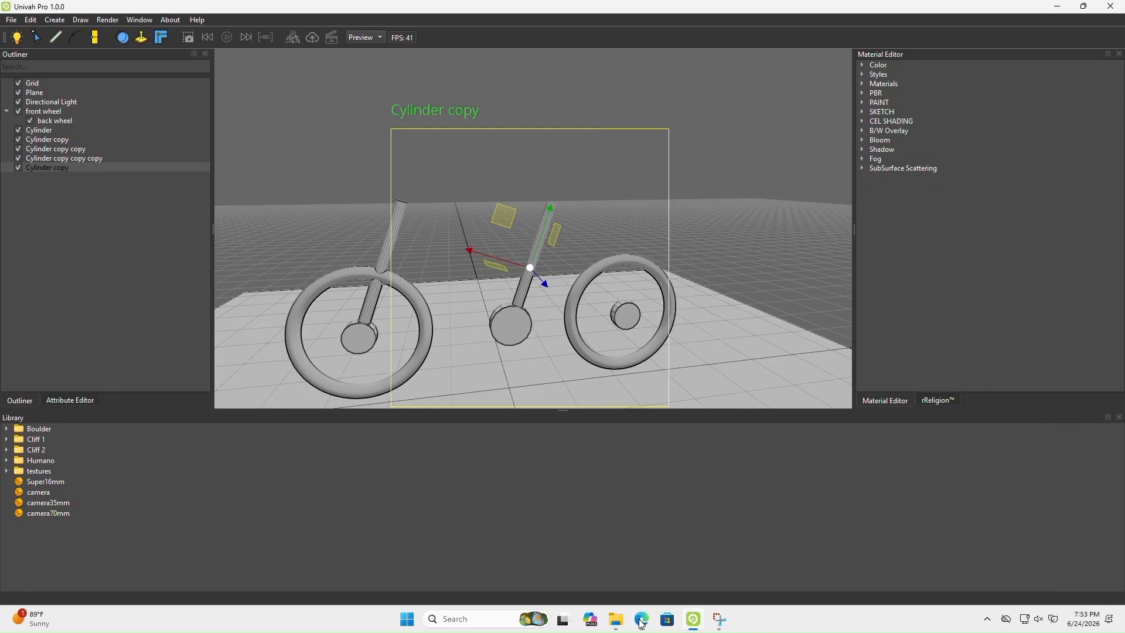
left_click_drag(543, 234, 540, 255)
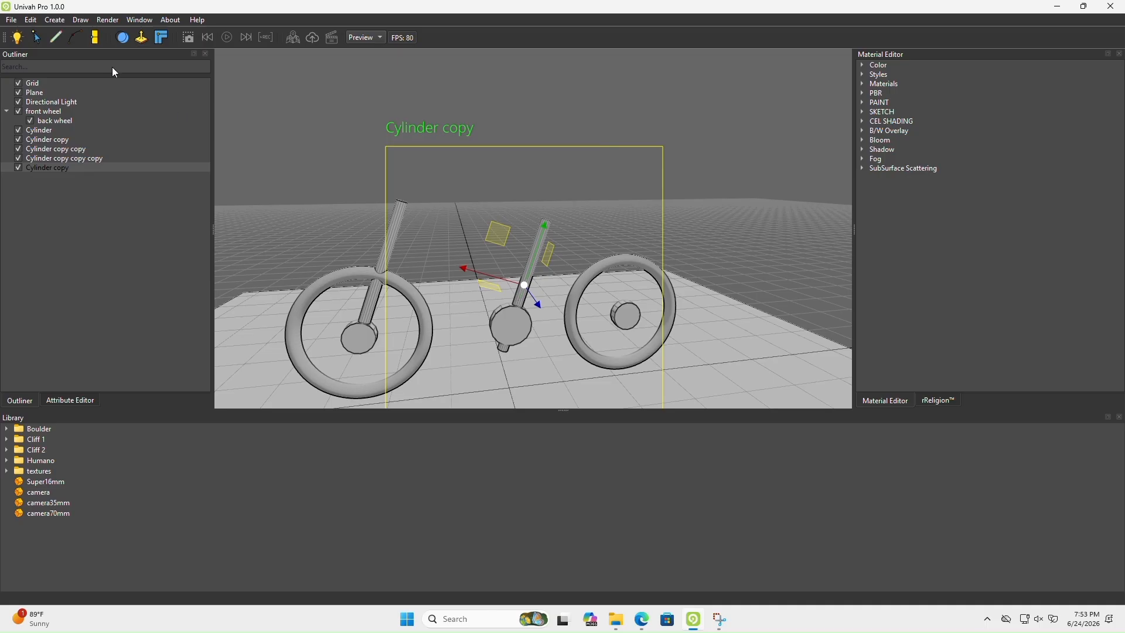
left_click(641, 618)
left_click(642, 619)
Create a sphere primitive and move it above the seat tube
left_click(54, 19)
mouse_move(88, 34)
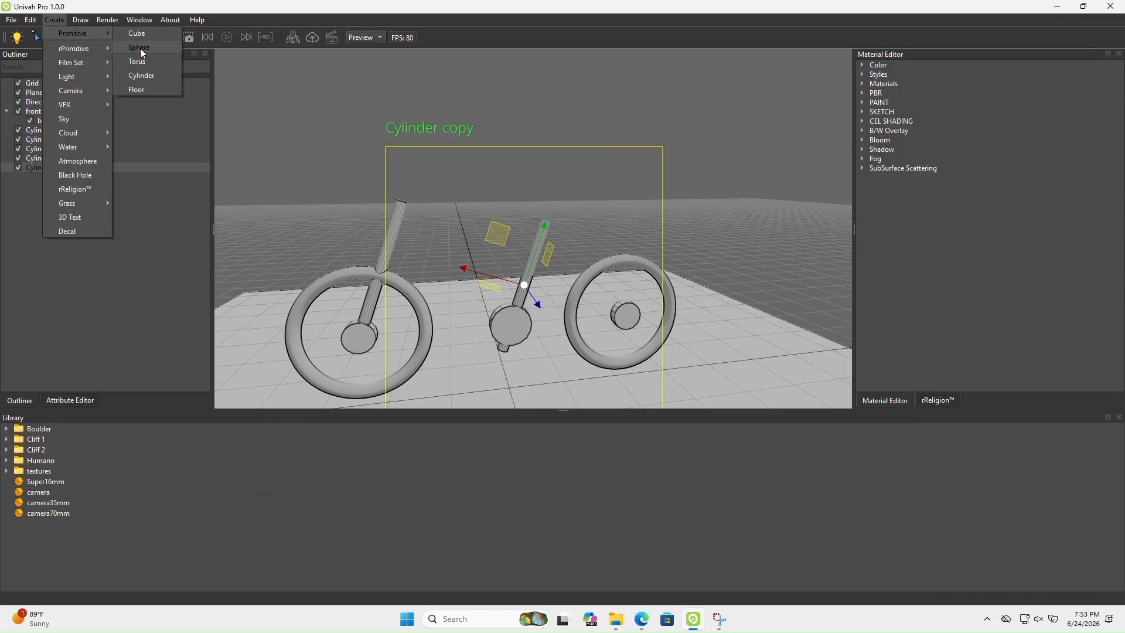
left_click(141, 53)
left_click_drag(507, 372, 515, 209)
middle_click_drag(487, 280, 627, 353)
middle_click_drag(570, 283, 494, 243)
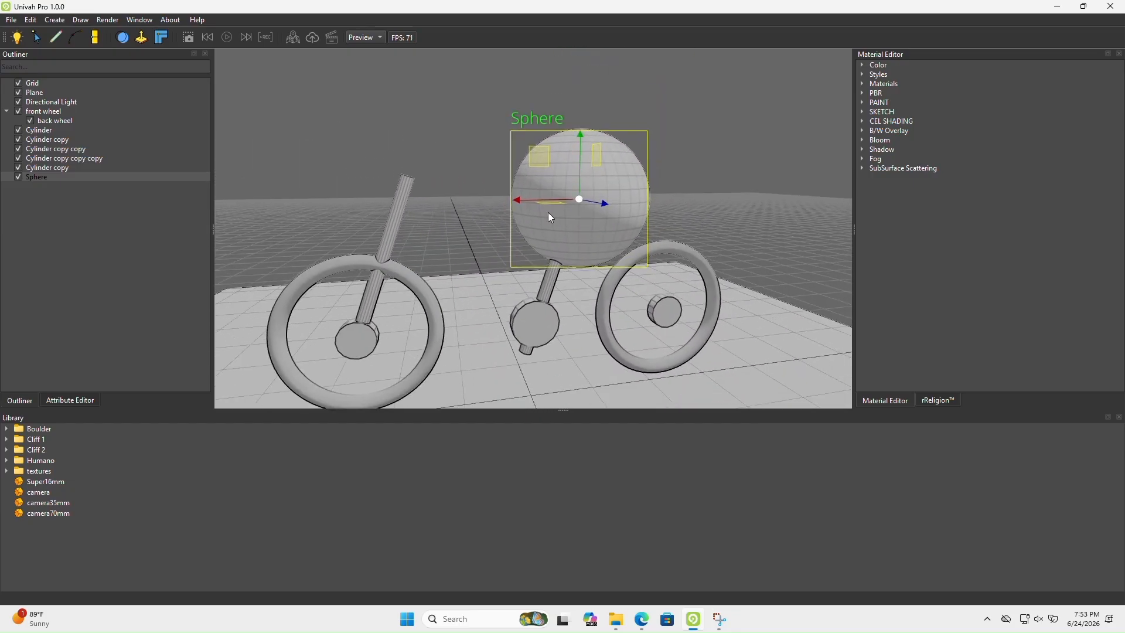
Rename the sphere to SEAT
double_click(35, 177)
type("SEA")
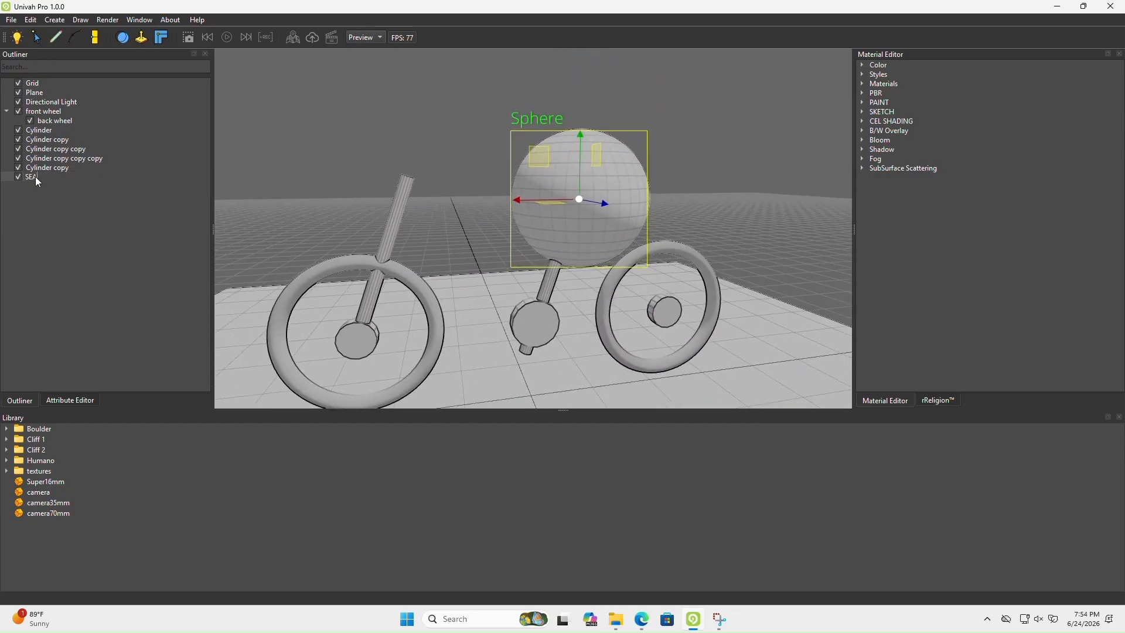
type("T")
key("Return")
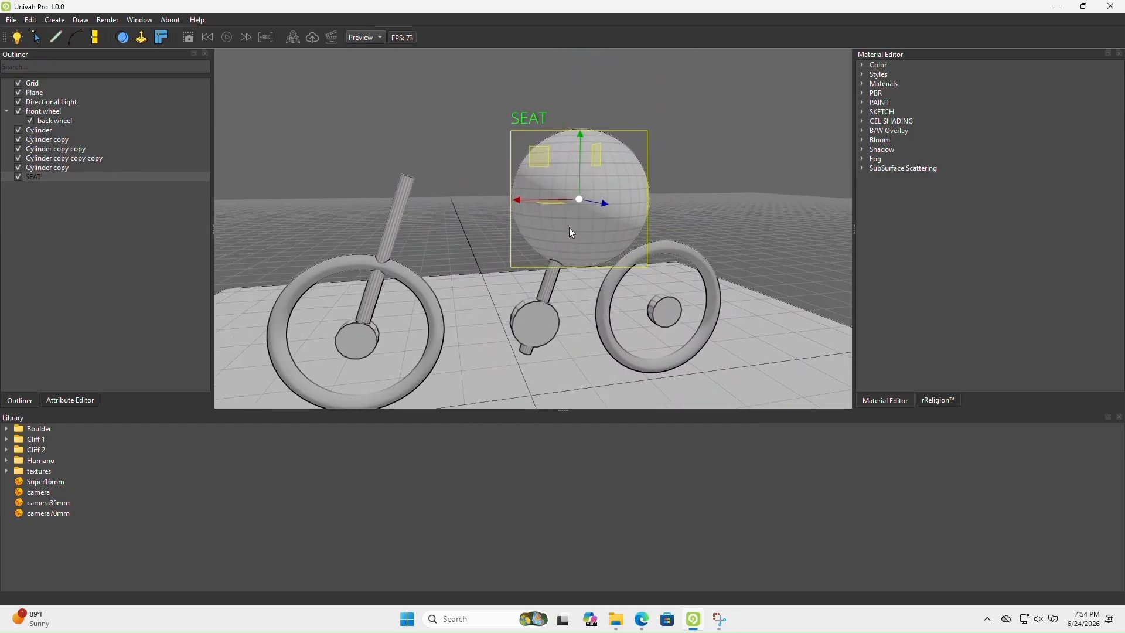
Try to scale down and reposition the SEAT sphere
key("r")
right_click_drag(568, 227, 576, 217)
left_click_drag(562, 215, 537, 256)
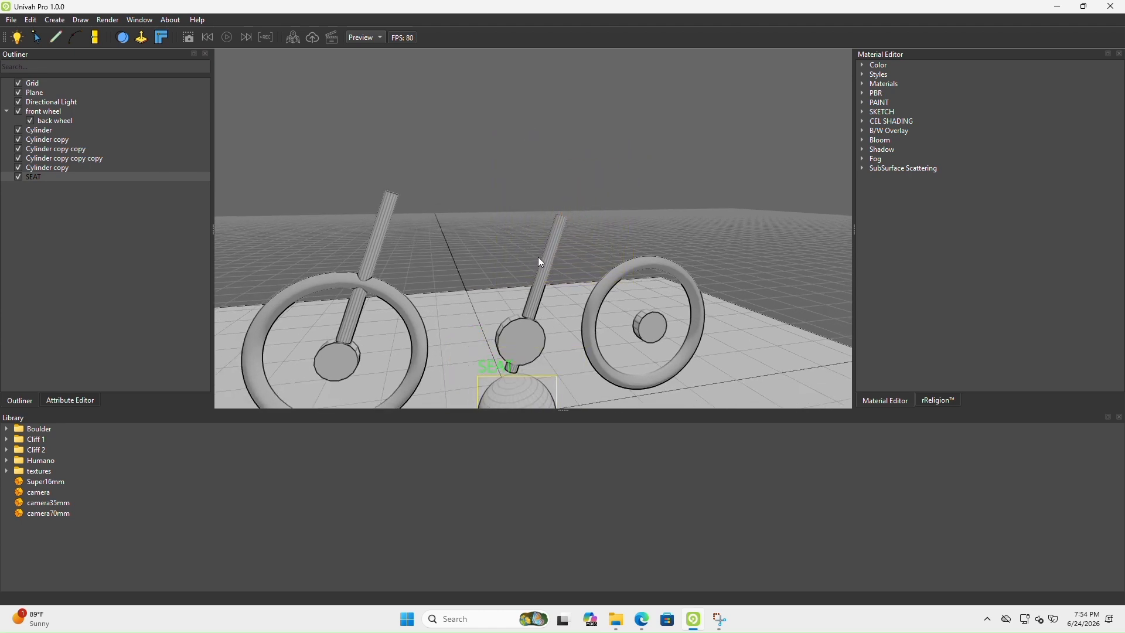
key("w")
right_click_drag(529, 301, 531, 350)
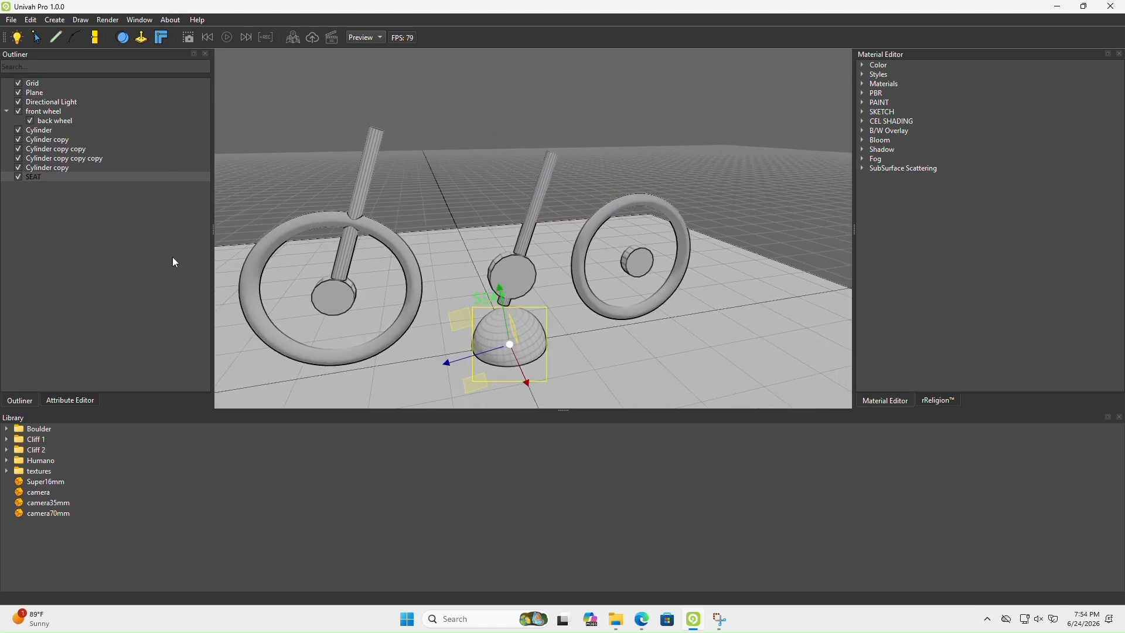
Reset the SEAT sphere's position, rotation and scale to their defaults
left_click(78, 403)
left_click(7, 66)
left_click(67, 163)
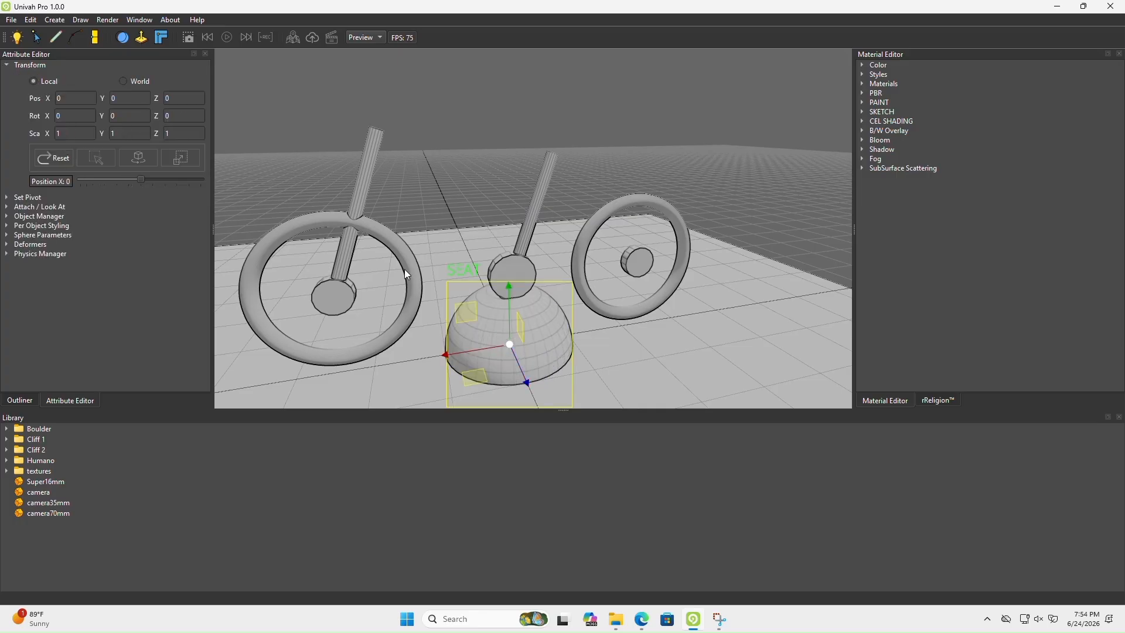
Scale the SEAT sphere uniformly to 0.41 and move it onto the seat tube's upper end at X 1.27086, Y 5.6576
right_click_drag(529, 330, 530, 328)
key("r")
left_click_drag(508, 347, 510, 163)
key("w")
right_click_drag(561, 204, 579, 255)
scroll(578, 254, "up", 7)
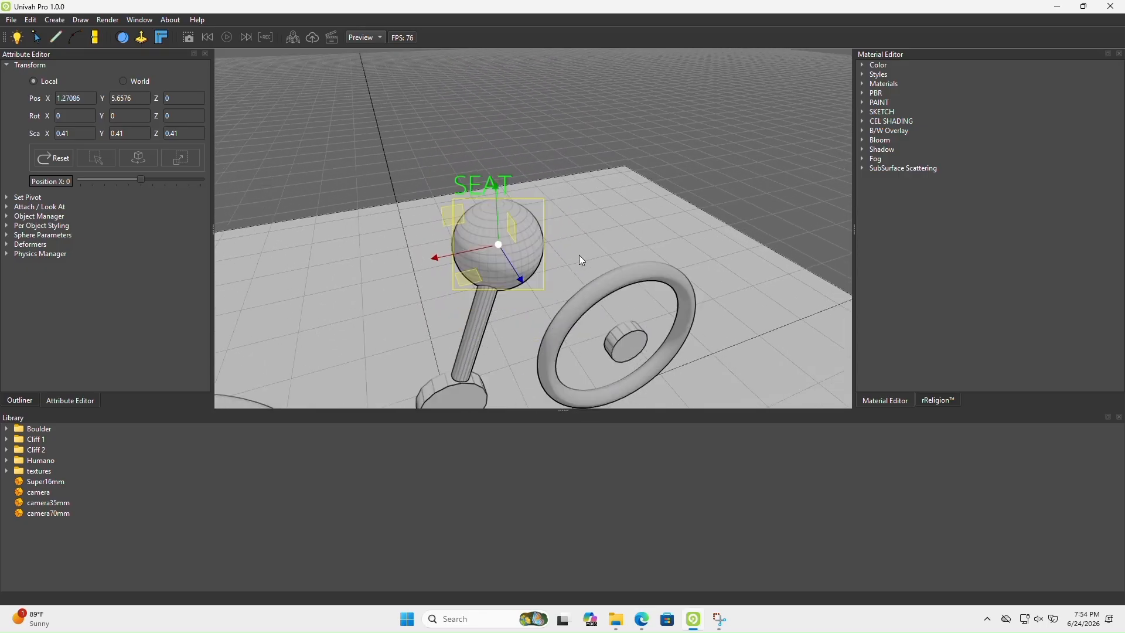
Stretch the SEAT sphere along X to a scale of 0.895545
scroll(577, 252, "down", 5)
key("r")
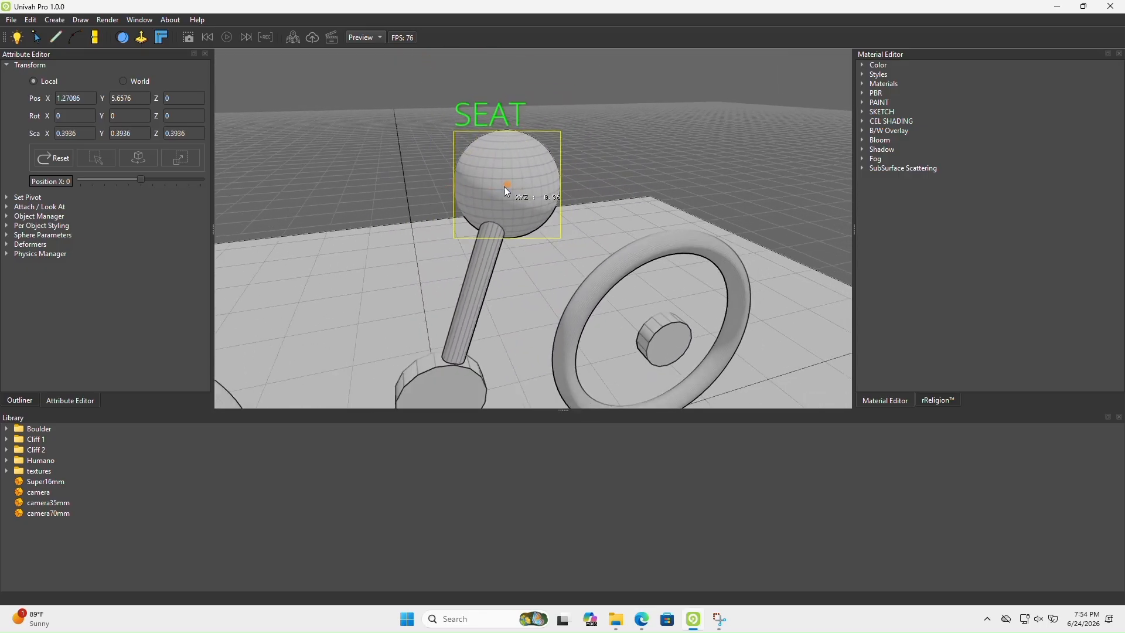
left_click_drag(503, 186, 439, 196)
scroll(532, 242, "down", 5)
right_click_drag(532, 241, 515, 213)
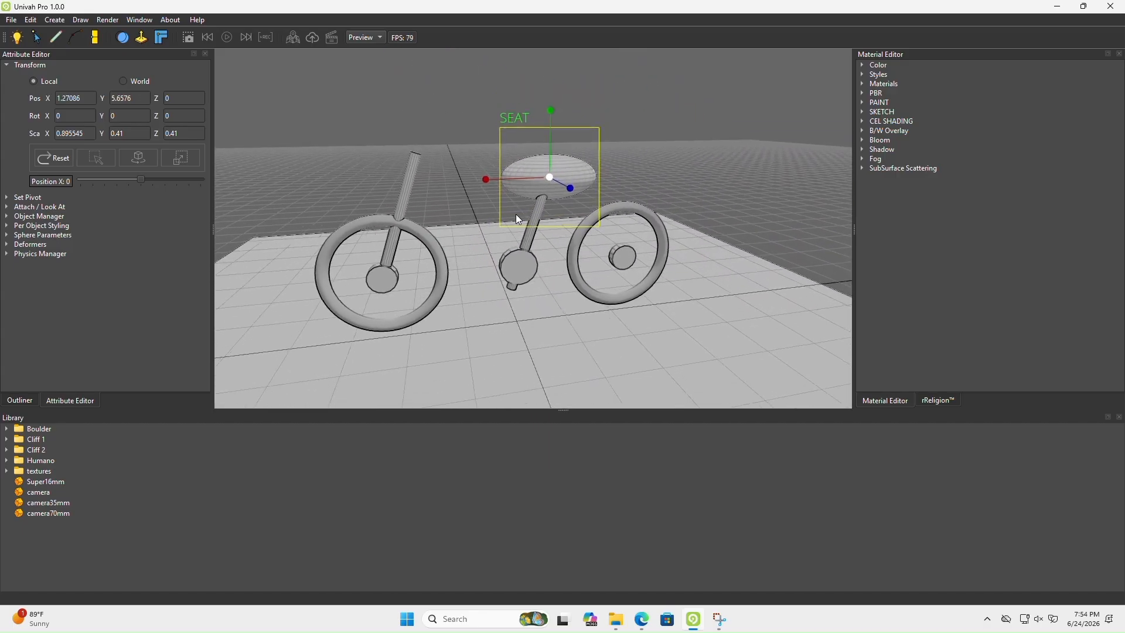
Open the floating note, add a laugh and the line "MY SEAT DOES NOT LOOK TOO GOOD" below its image, and move it aside
left_click(34, 23)
left_click(59, 134)
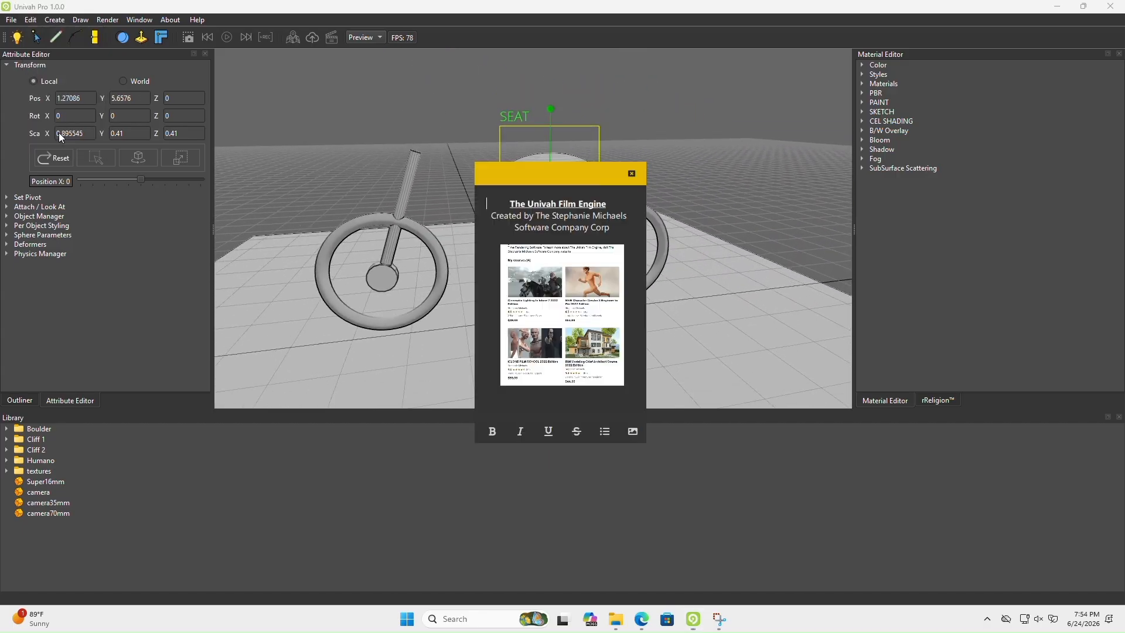
left_click_drag(518, 177, 705, 131)
scroll(761, 327, "down", 2)
left_click(718, 322)
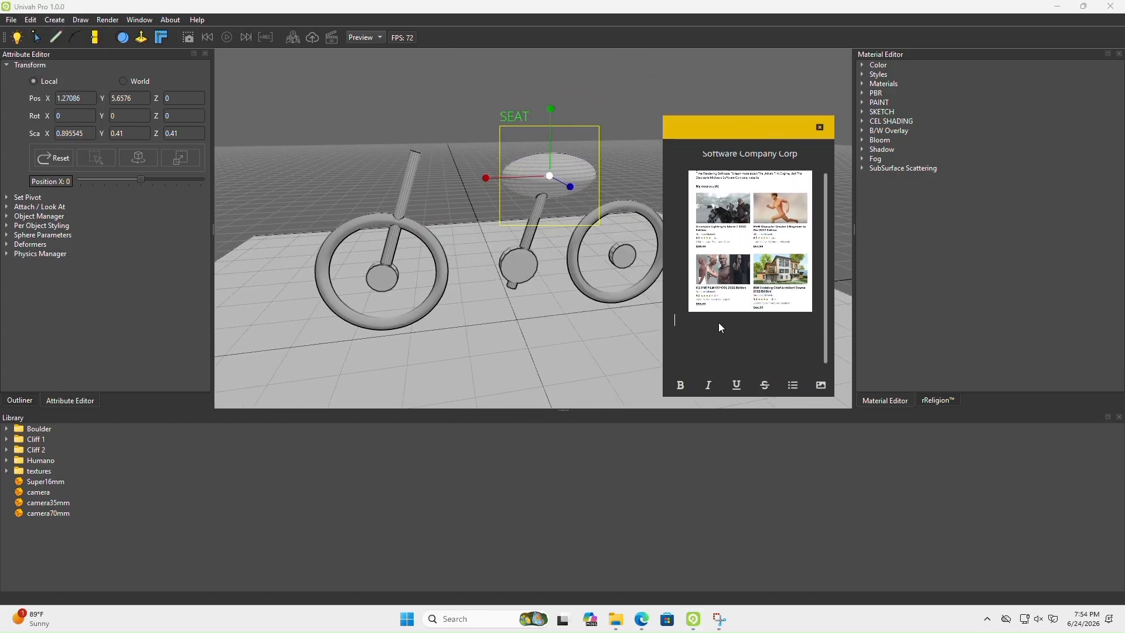
type("HAHAHAHAHA ")
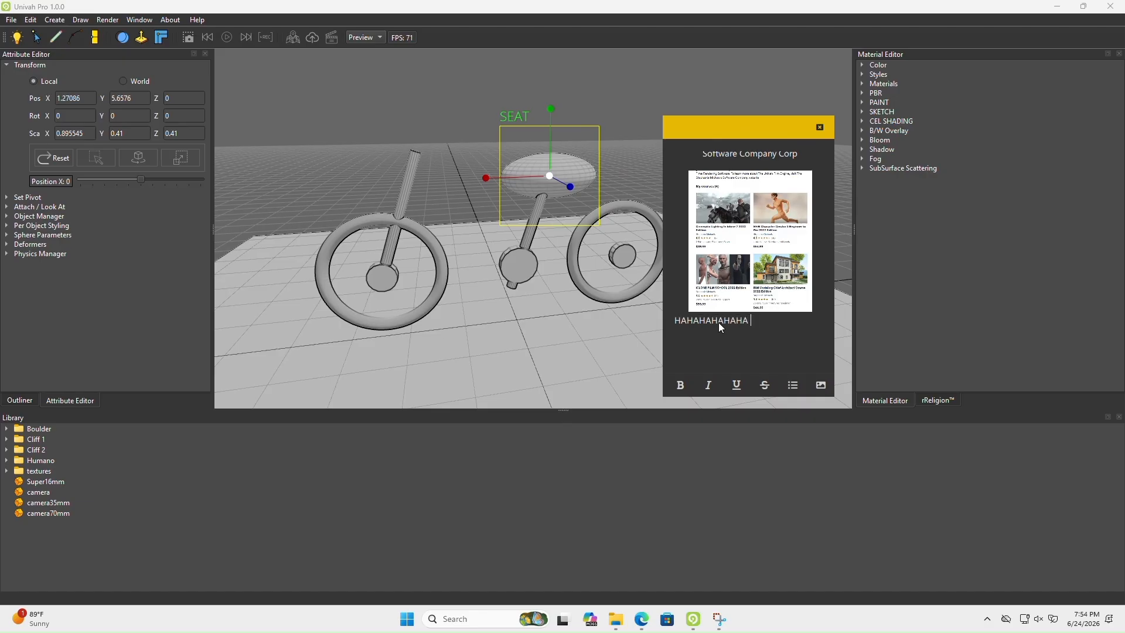
type(":) MY SEAT DOES NOT LOOK TOO GOOD")
left_click_drag(752, 137, 866, 100)
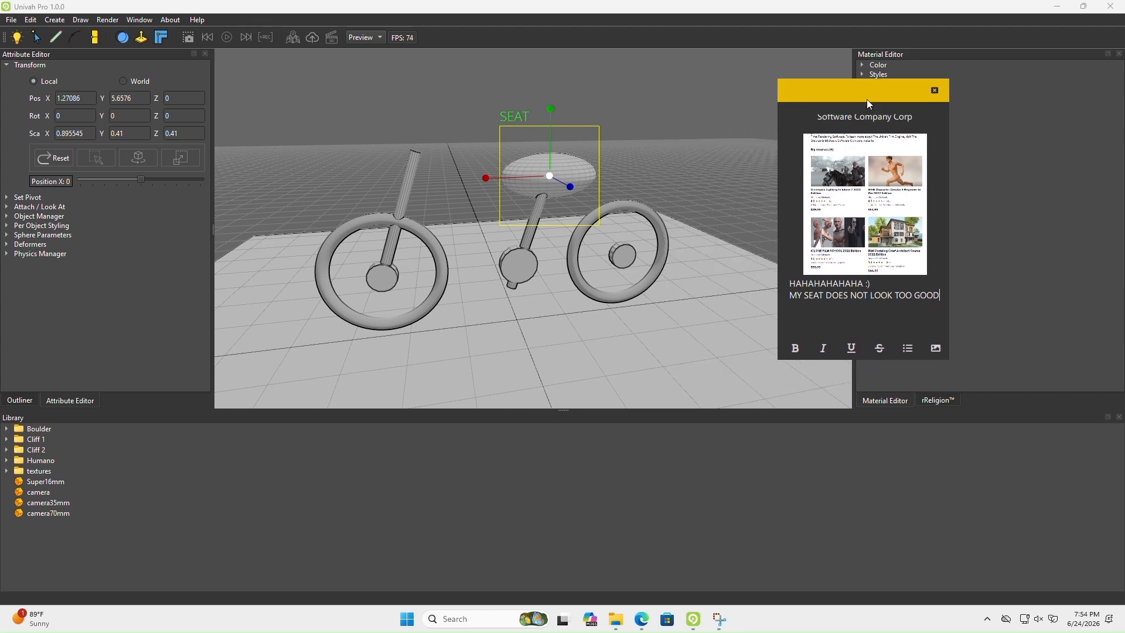
Check the seat's shape in the reference image, then close the floating note
left_click(642, 619)
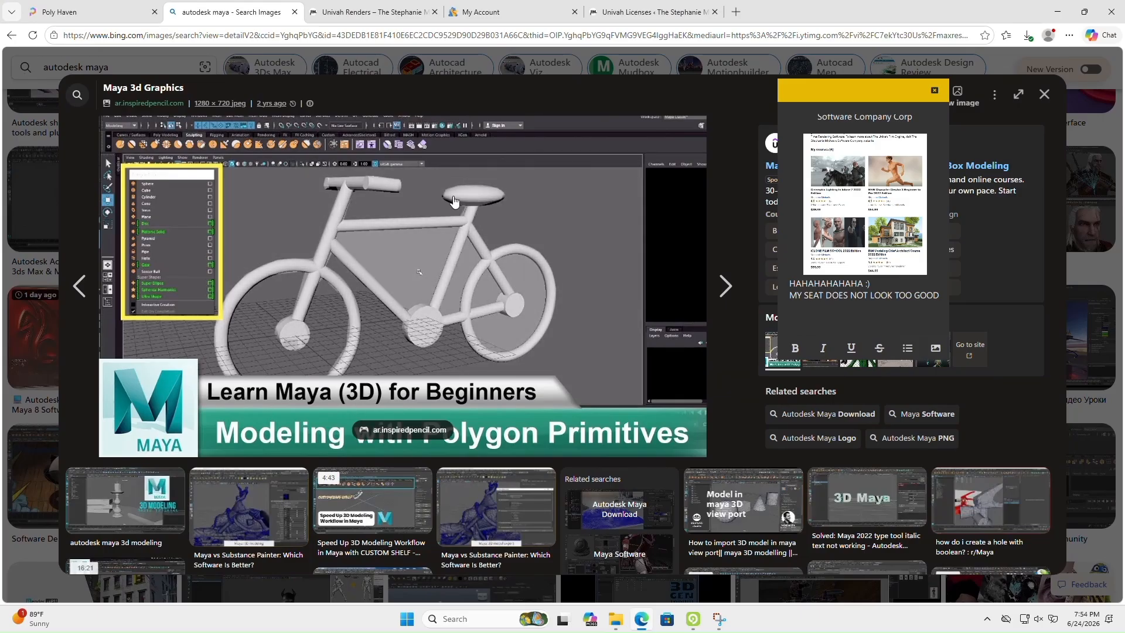
left_click(695, 620)
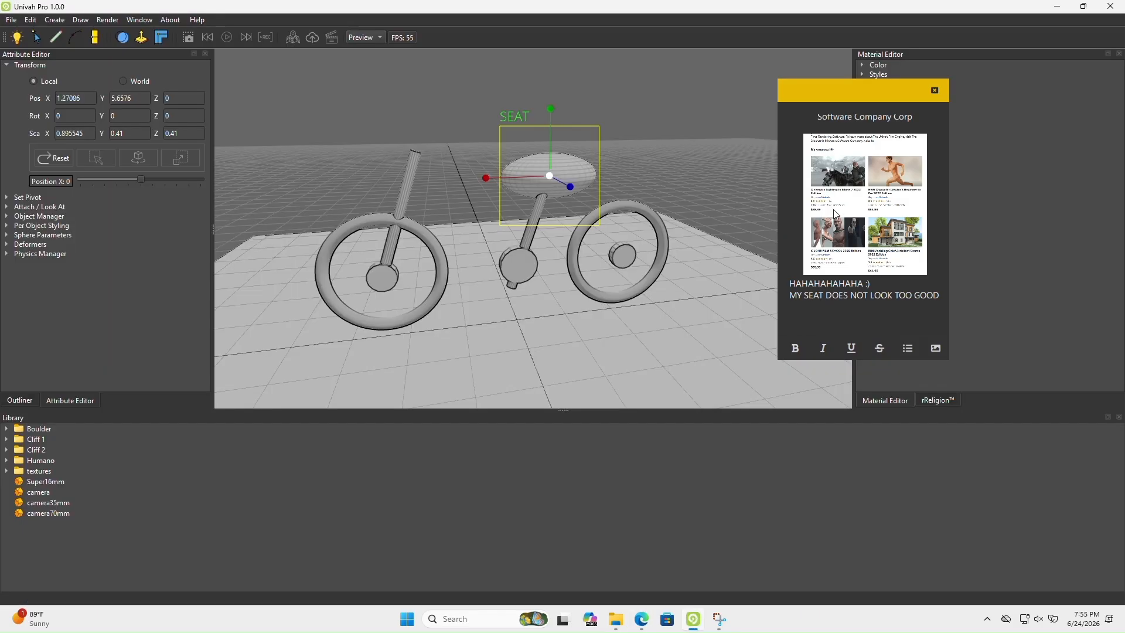
left_click(934, 91)
scroll(629, 237, "up", 5)
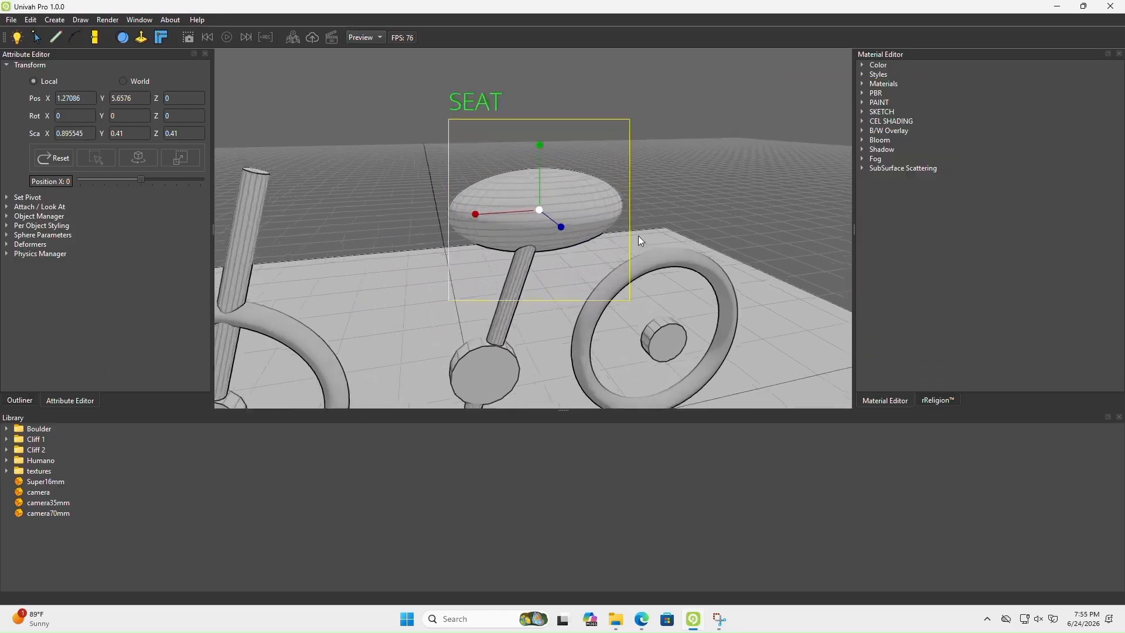
Shrink the SEAT sphere uniformly to Y and Z scales of 0.2706, and shift it to X 1.08723, Z 0.350235
mouse_move(542, 203)
left_mouse_down()
mouse_move(523, 216)
mouse_move(563, 224)
mouse_move(502, 212)
mouse_move(547, 219)
left_mouse_up()
key("w")
middle_click_drag(551, 222, 514, 226)
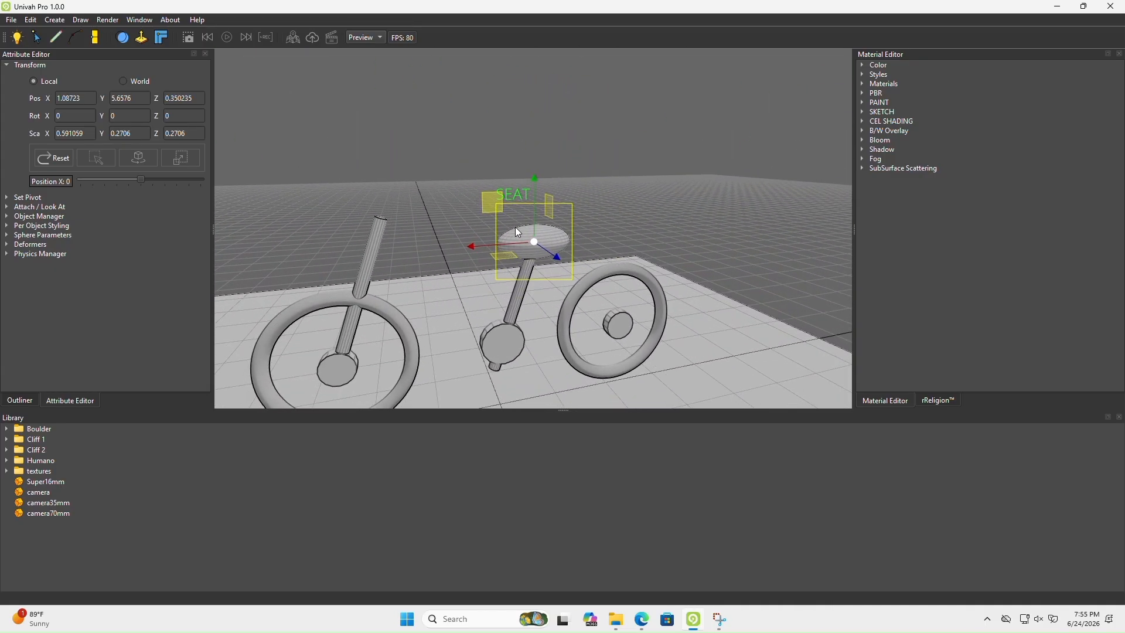
Flatten the SEAT sphere to a Y scale of 0.191224 and raise it to Y 5.80535
key("r")
left_click_drag(533, 207, 533, 223)
key("w")
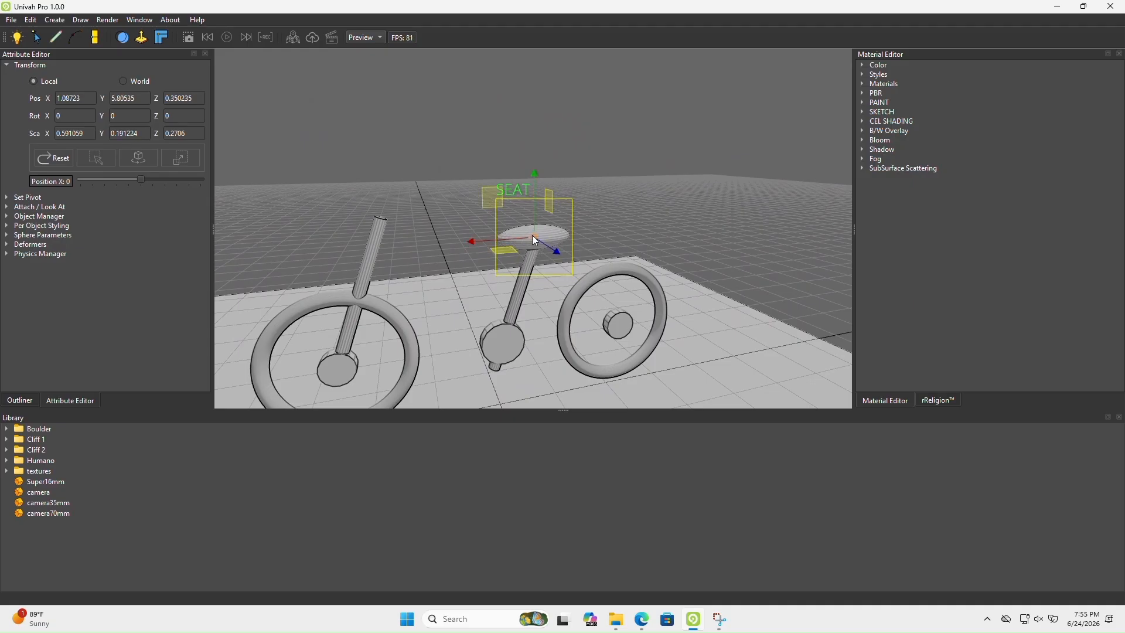
left_click_drag(695, 228, 648, 315, "alt")
Adjust the SEAT sphere's proportions to an X scale of 0.537403 and a Z scale of 0.316514
key("r")
scroll(636, 331, "down", 2)
left_click_drag(643, 328, 508, 276, "alt")
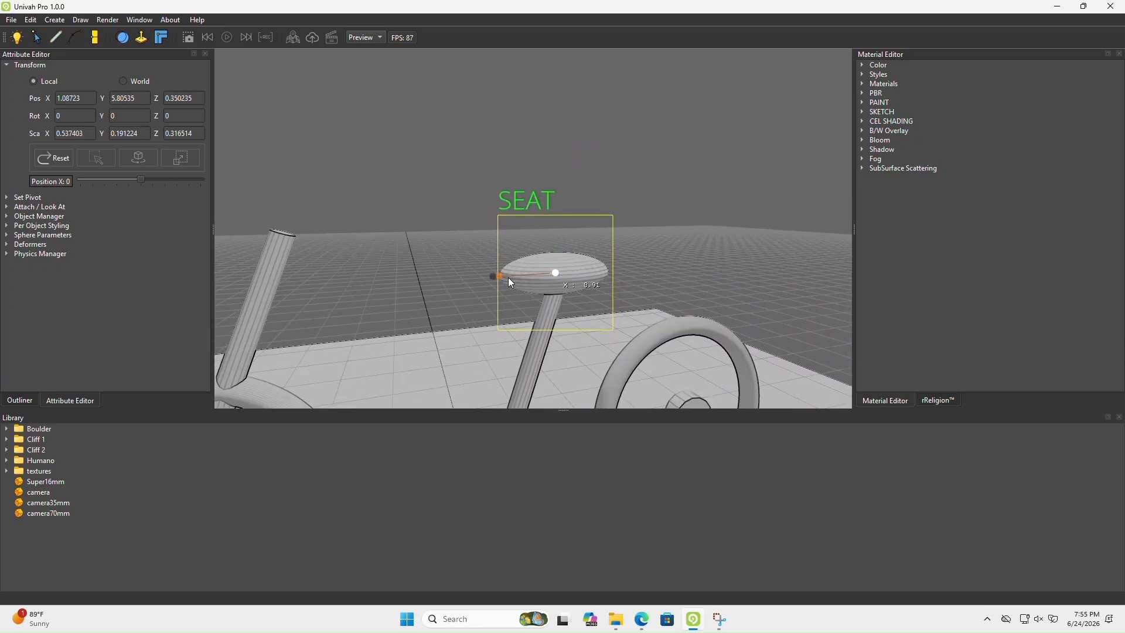
left_click_drag(539, 313, 493, 334, "alt")
middle_click_drag(492, 329, 490, 330, "alt")
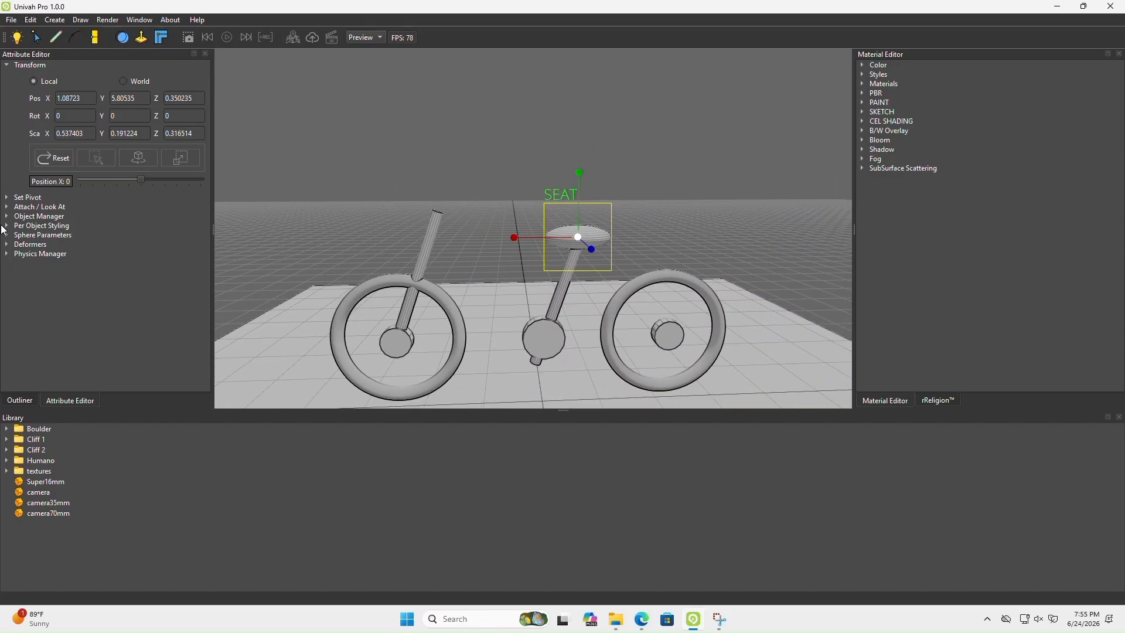
Examine the frame tubes in the Maya reference image in the browser, then return to the object list in Univah Pro
left_click(7, 67)
left_click(29, 401)
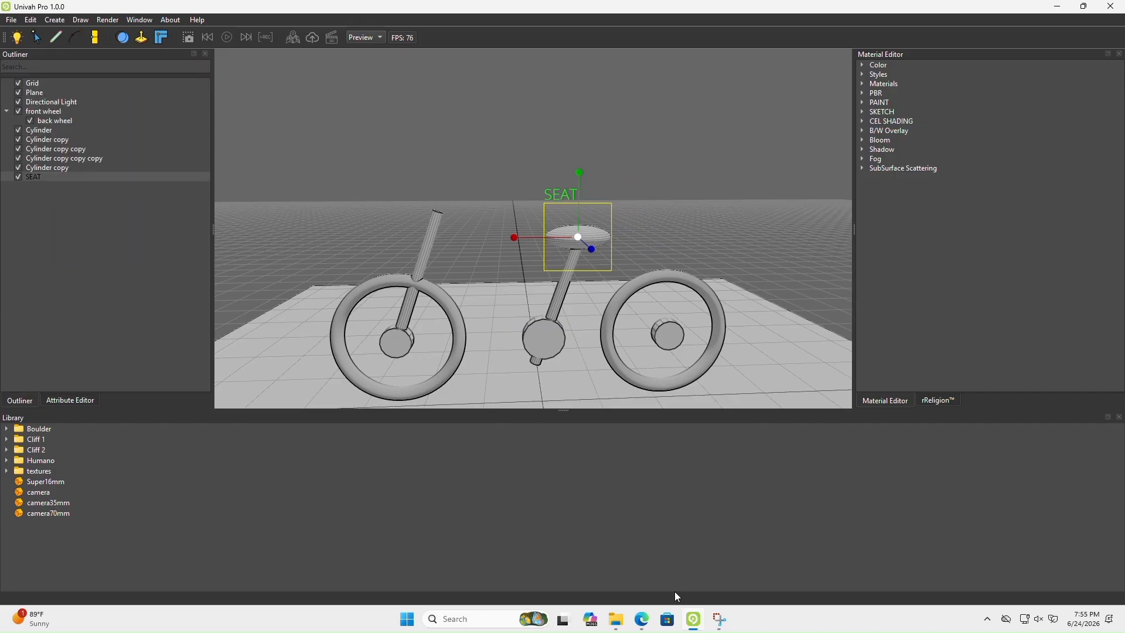
left_click(640, 620)
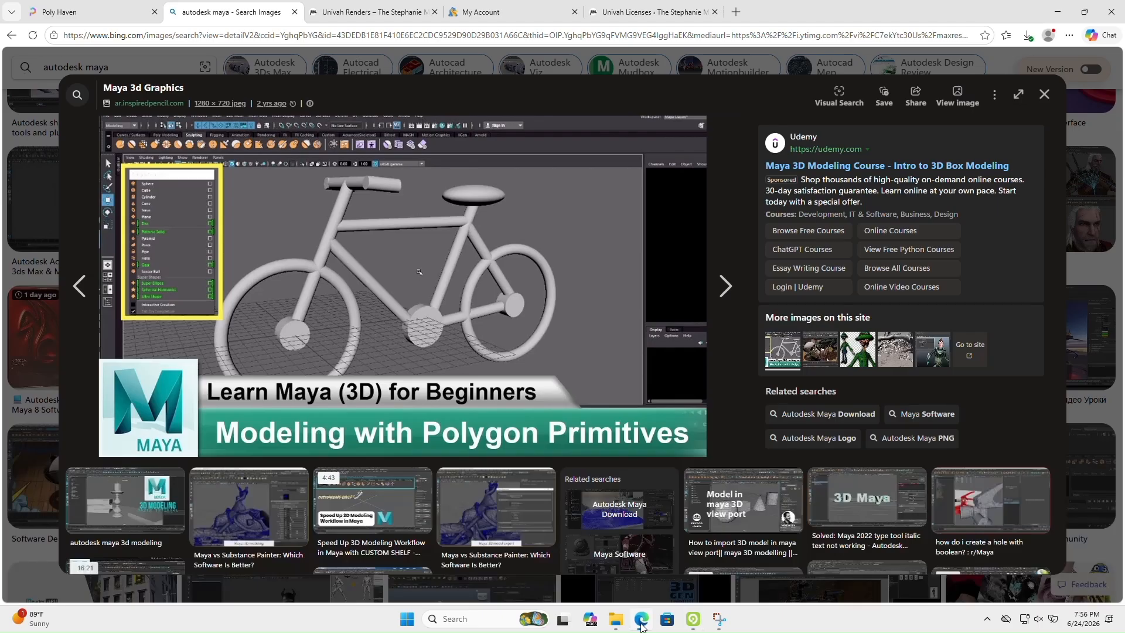
left_click(642, 622)
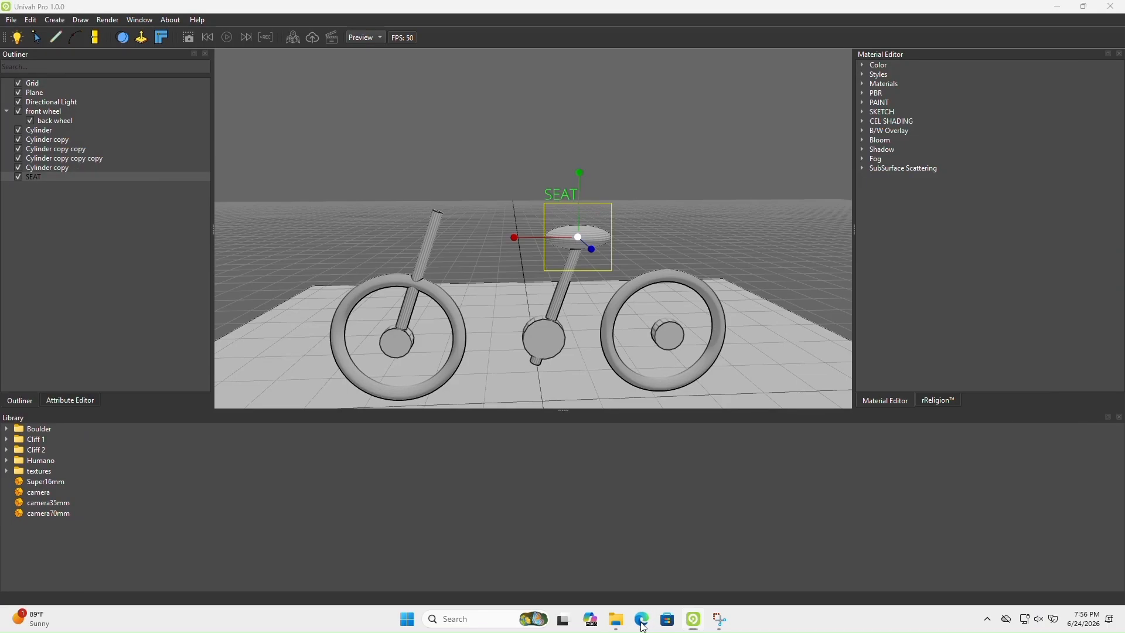
left_click(642, 622)
left_click(641, 622)
left_click(642, 622)
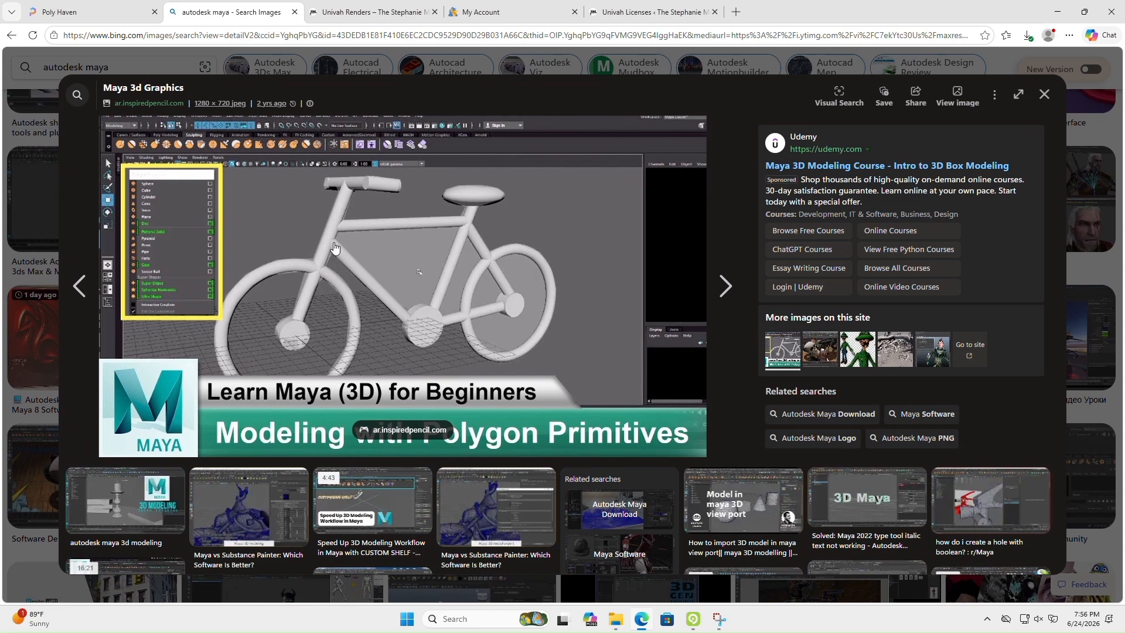
left_click(697, 625)
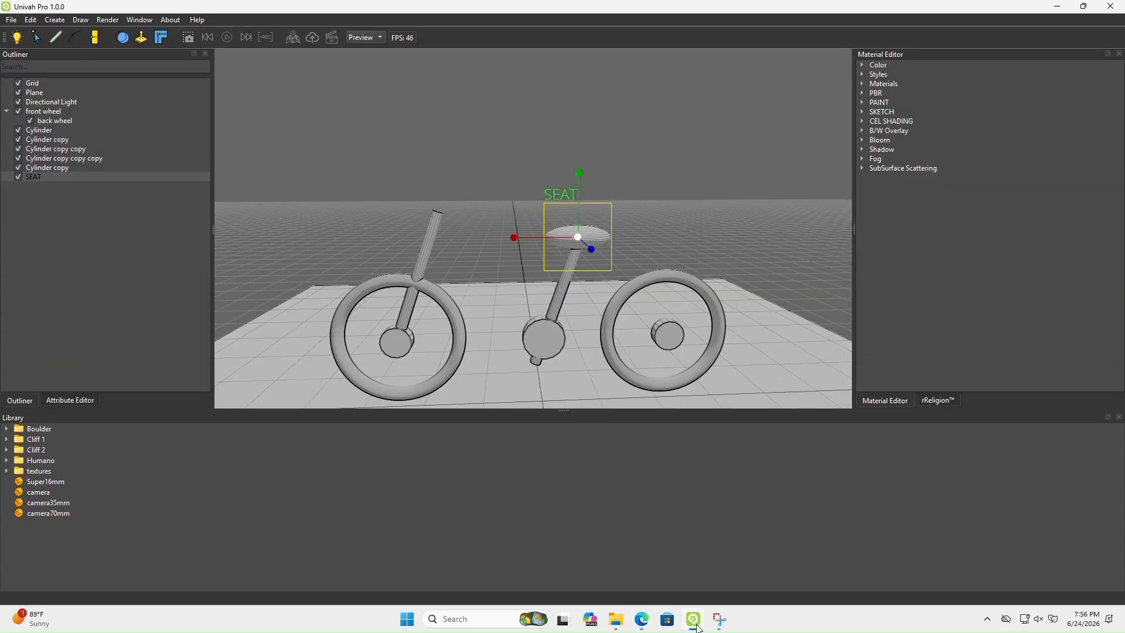
left_click(697, 626)
left_click(697, 626)
Duplicate the seat tube cylinder and move the copy toward the front wheel to X -0.667938, Y 4.22583
left_click(23, 168)
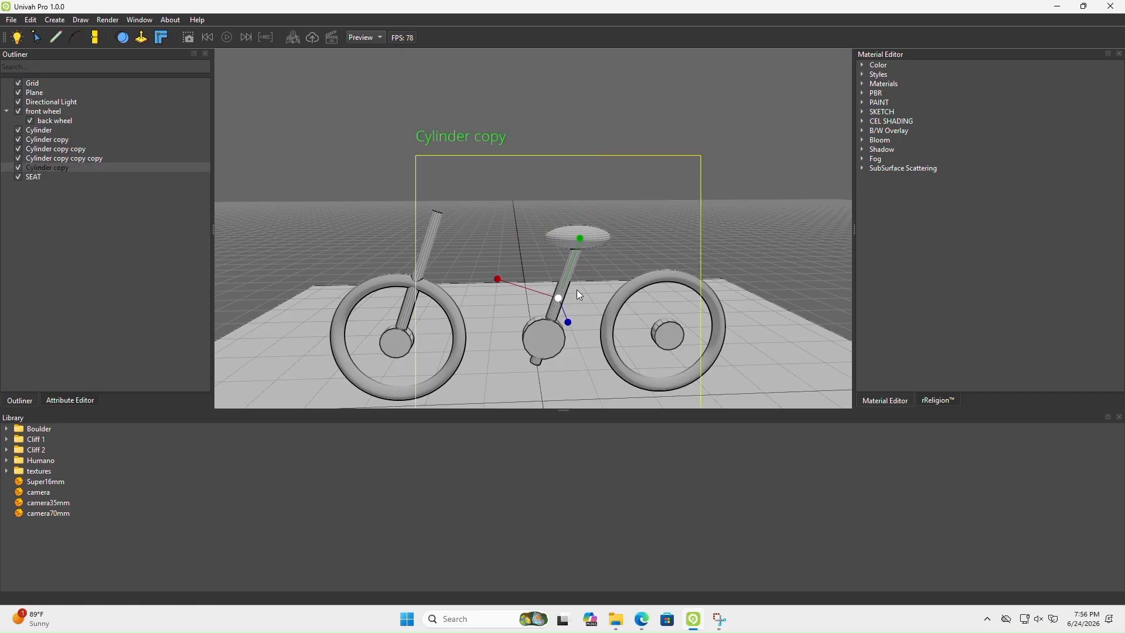
key("ctrl+d")
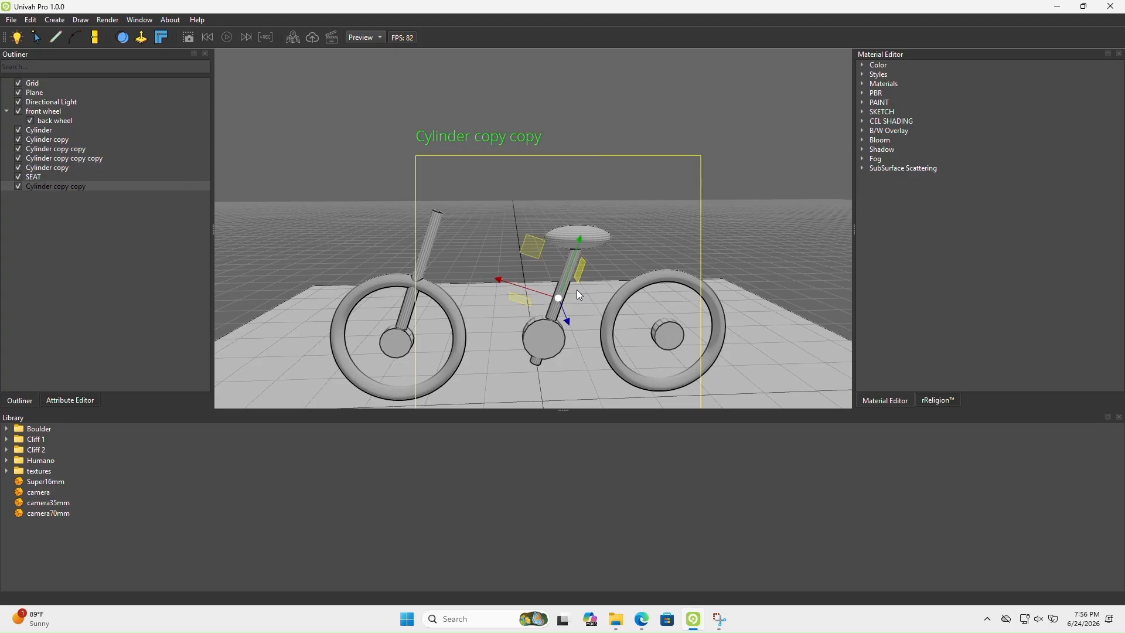
left_click_drag(527, 287, 490, 291)
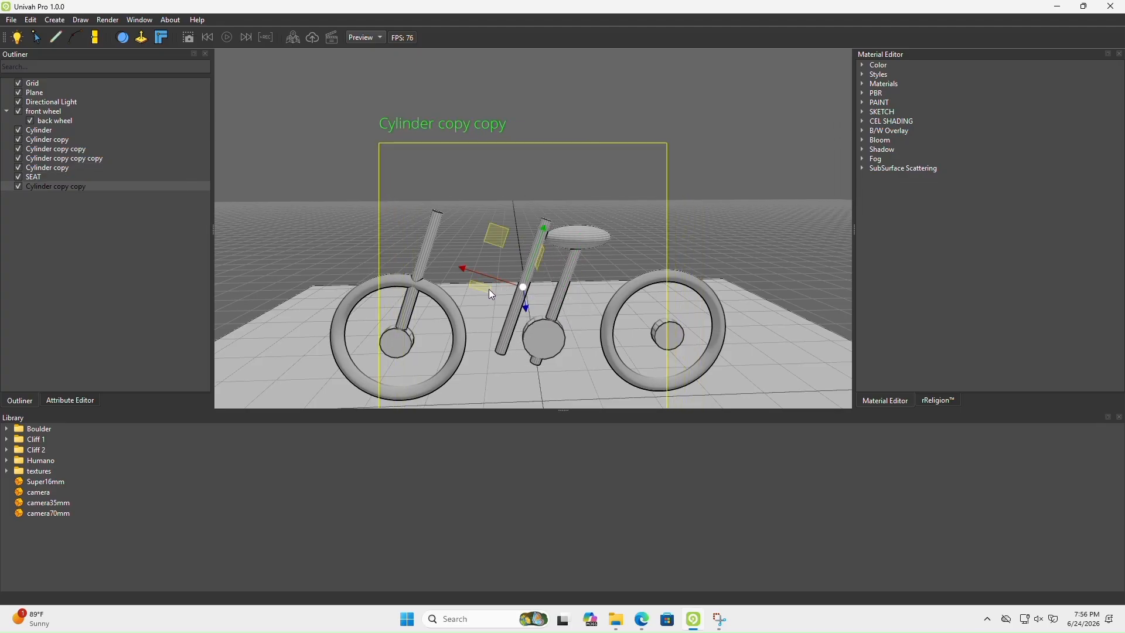
Rotate the copied tube about Z to 38.0535 so it slants like the down tube in the reference image
left_click(70, 400)
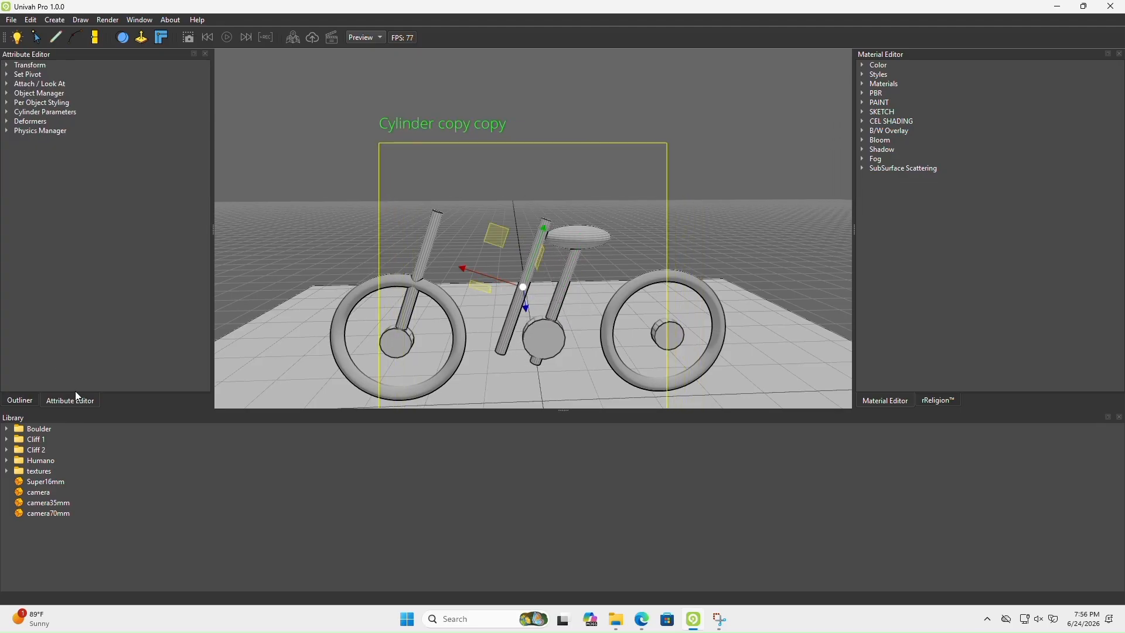
left_click(7, 65)
left_click(135, 158)
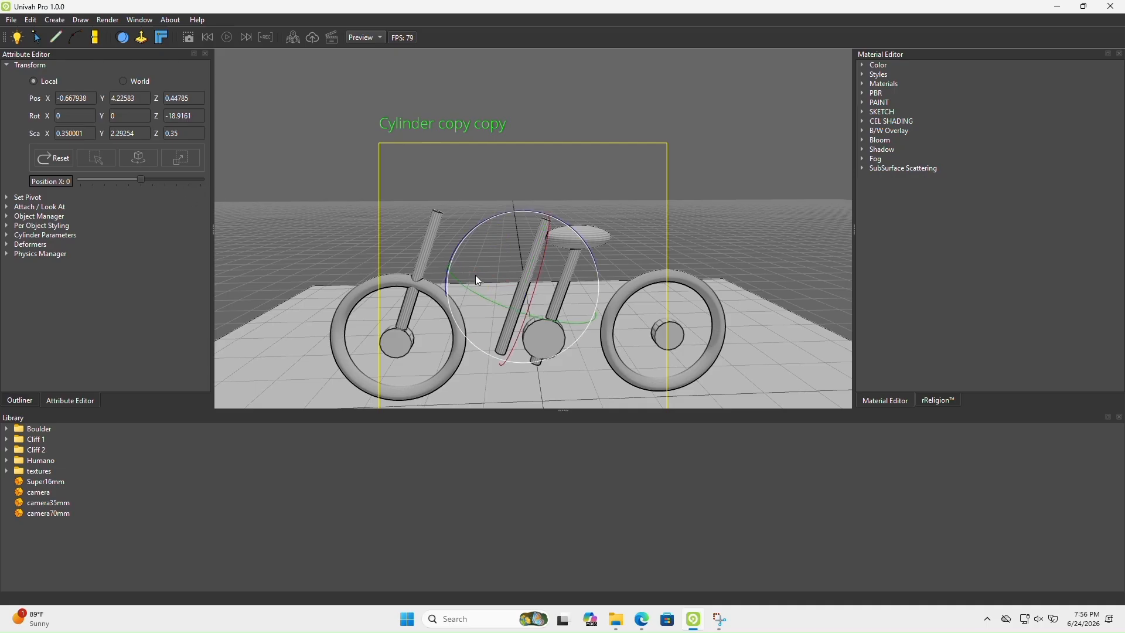
middle_click_drag(475, 276, 521, 281)
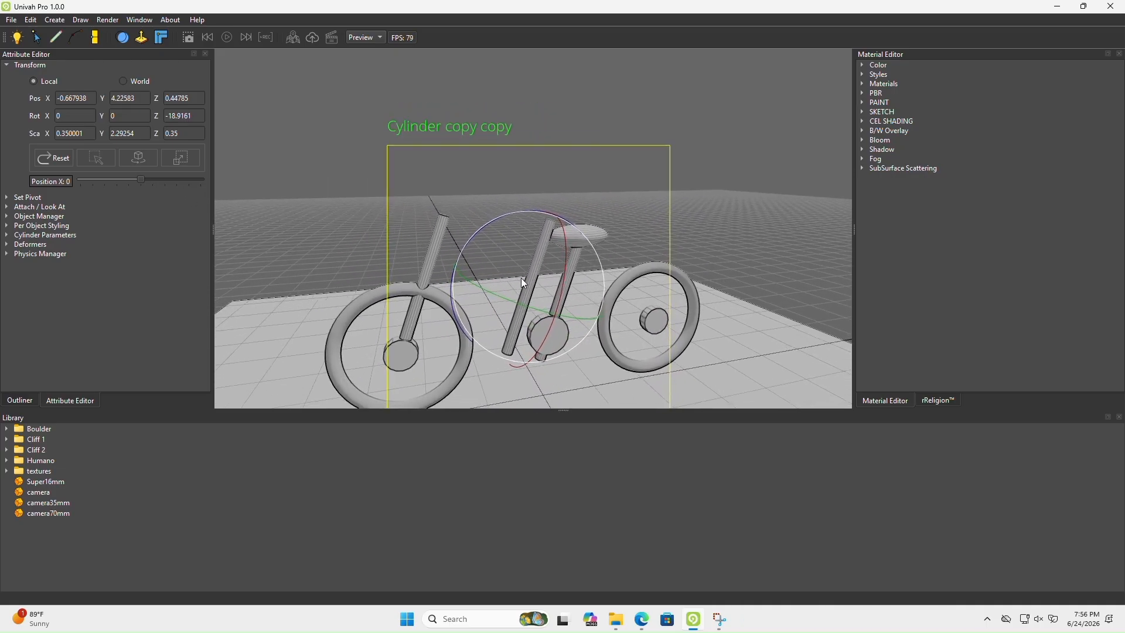
left_click(642, 621)
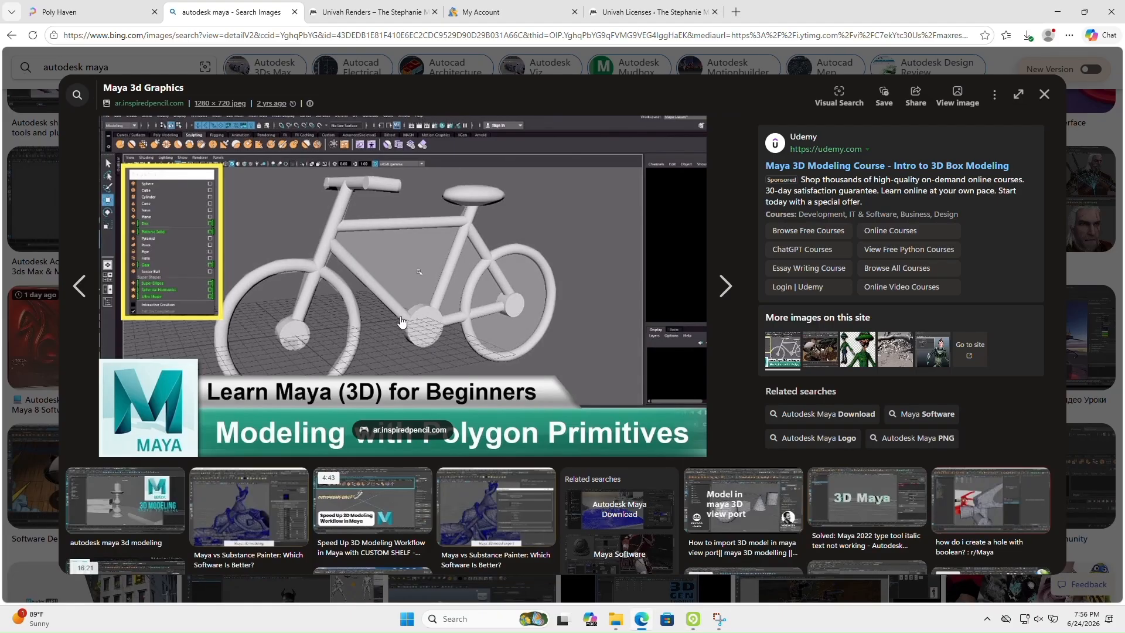
key("alt+Tab")
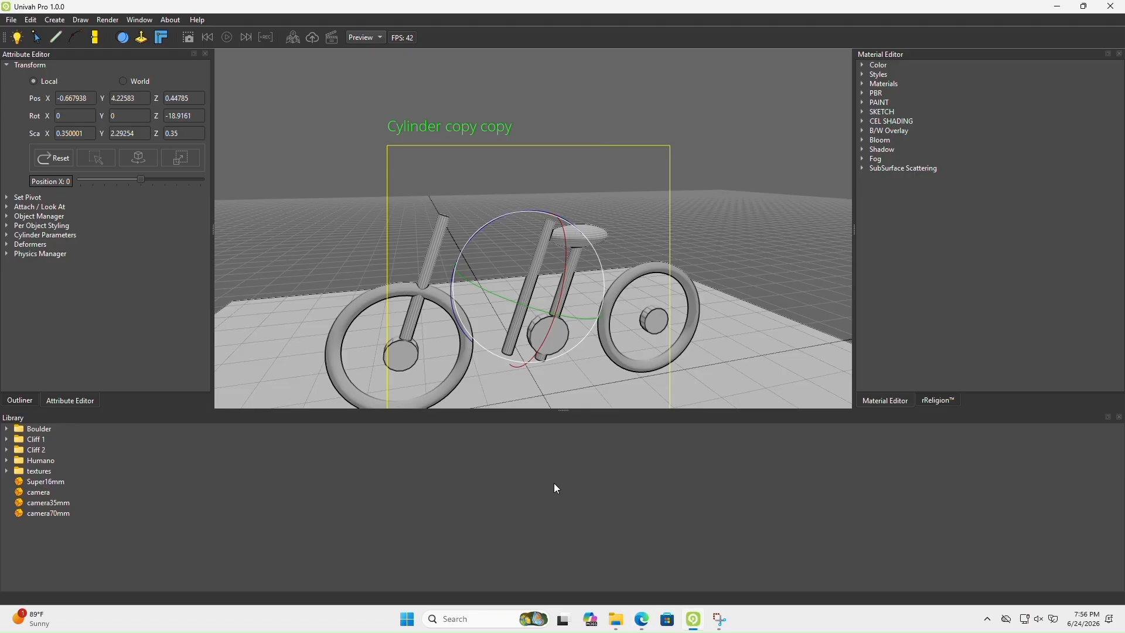
middle_click_drag(525, 289, 549, 287)
left_click_drag(549, 287, 519, 371)
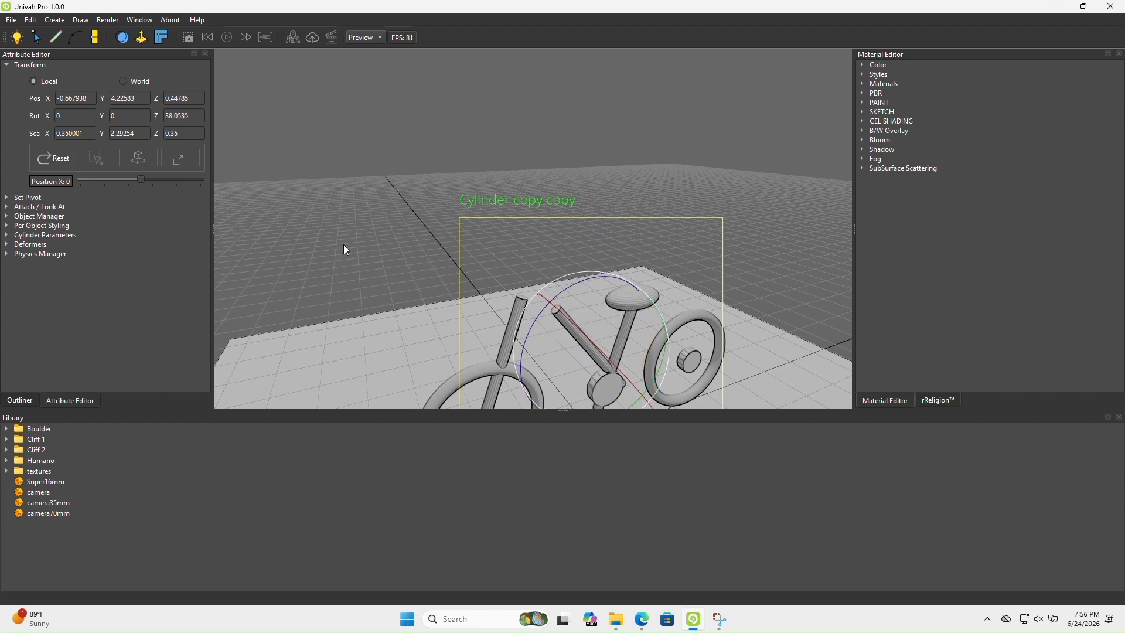
Move the down tube toward the front wheel to X -1.4735, Y 3.59525, with its lower end at the crank
middle_click_drag(614, 326, 523, 296)
key("w")
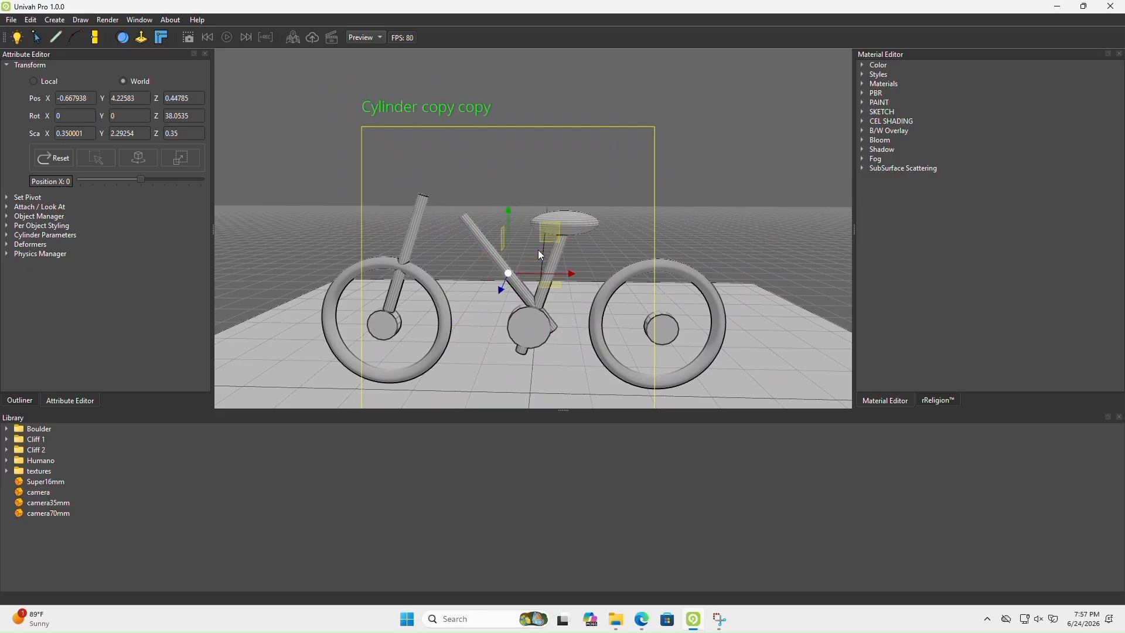
left_click_drag(541, 249, 508, 257)
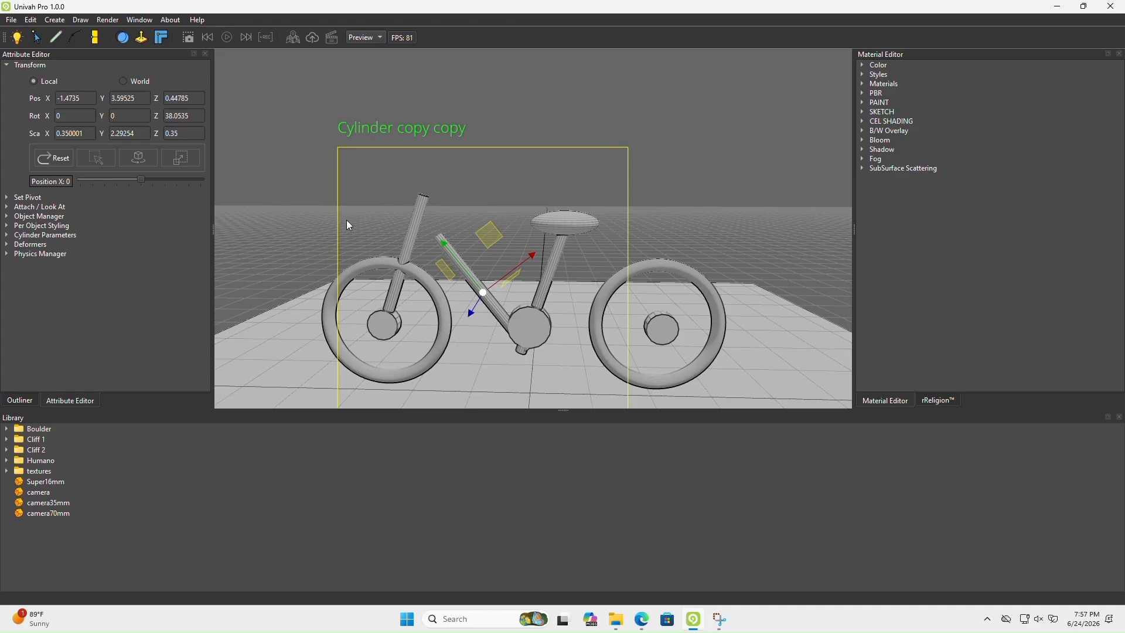
Rotate the down tube about Z to 46.4891 and move it to X -2.09904, Y 4.18909, bridging the fork and crank
key("e")
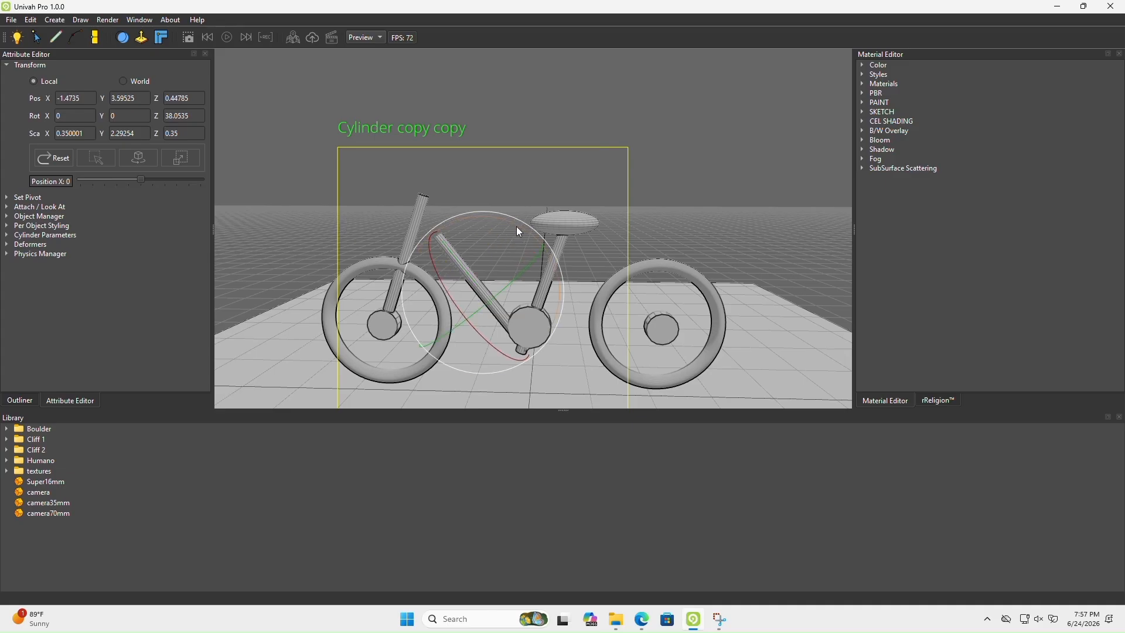
left_click_drag(519, 226, 508, 223)
key("w")
left_click_drag(463, 280, 435, 262)
mouse_move(461, 304)
middle_mouse_down()
mouse_move(532, 293)
mouse_move(649, 336)
mouse_move(591, 284)
mouse_move(451, 283)
middle_mouse_up()
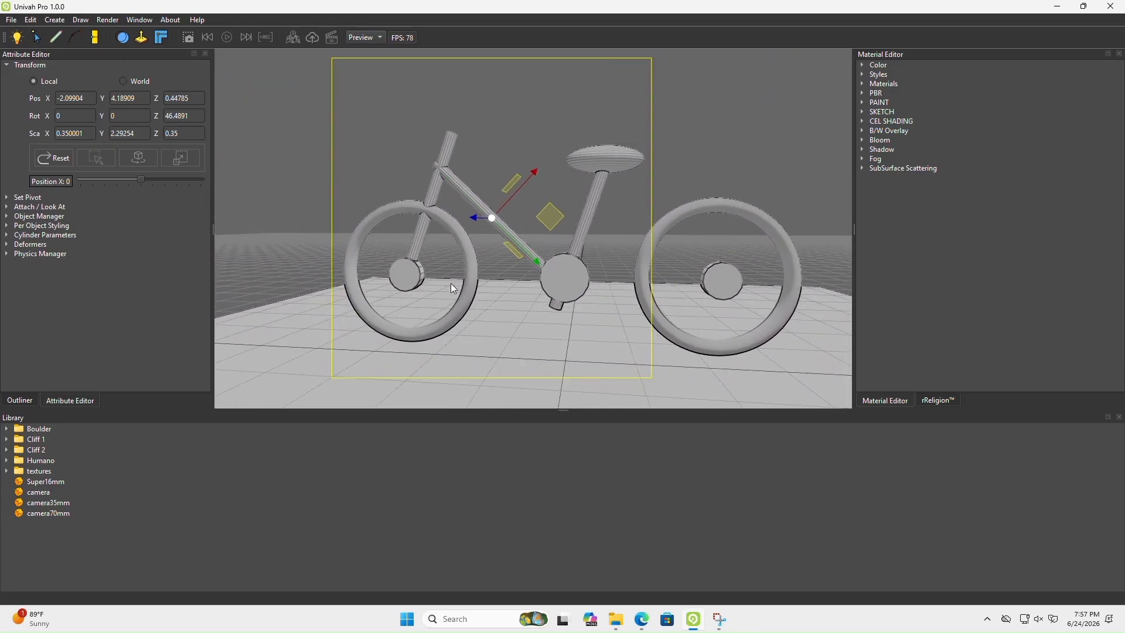
Check the remaining frame tubes in the reference image, then duplicate the seat tube cylinder
left_click(642, 619)
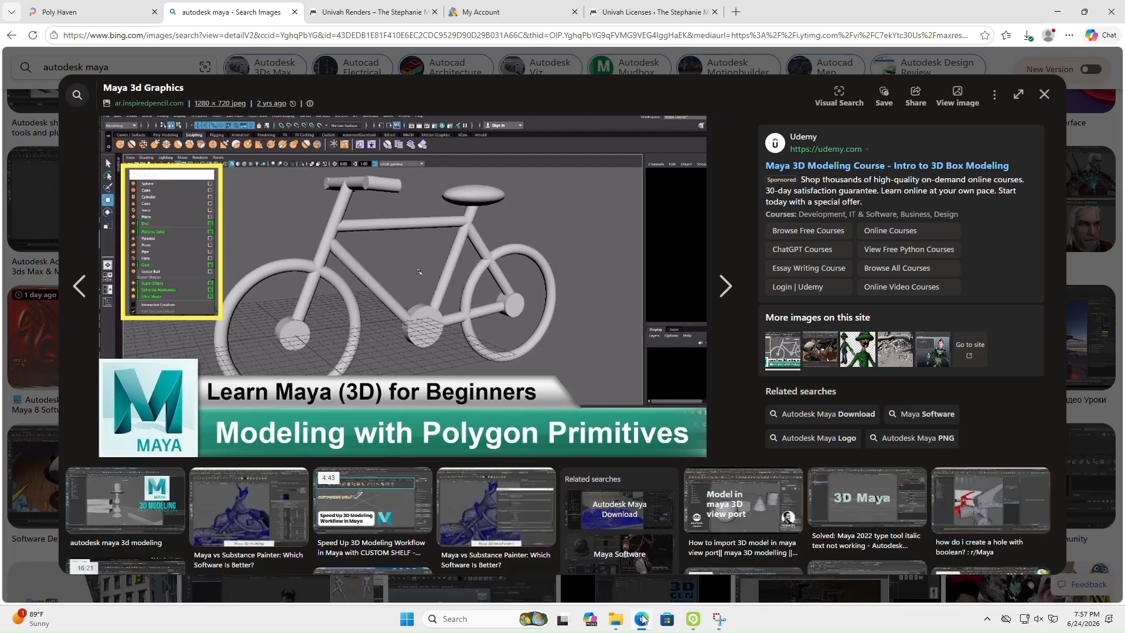
left_click(642, 618)
middle_click_drag(530, 328, 601, 317)
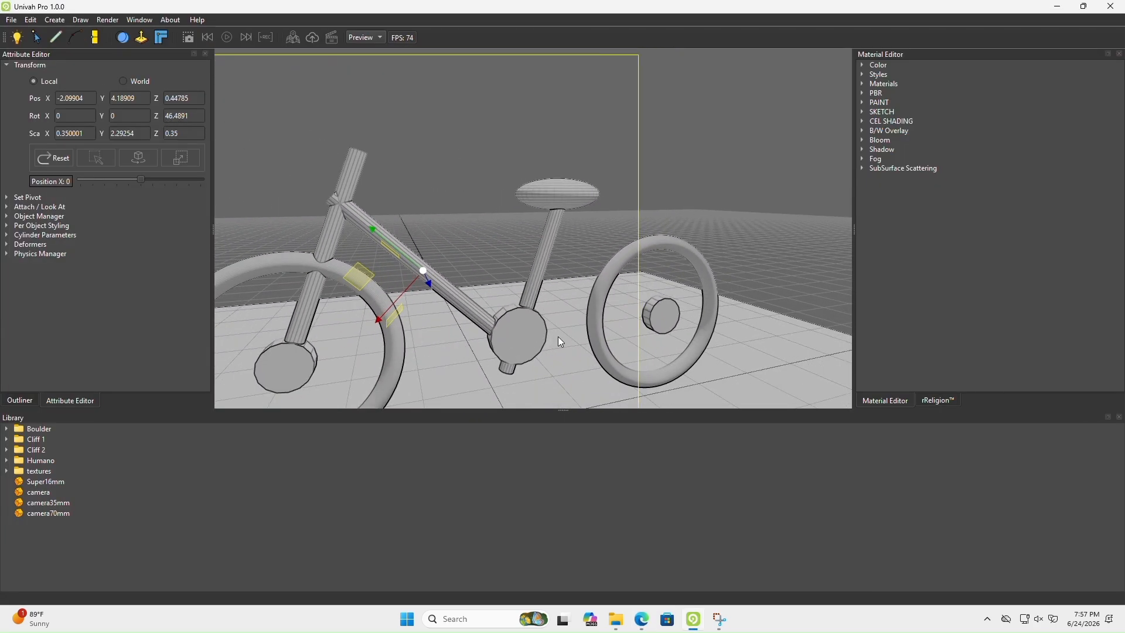
scroll(558, 338, "down", 2)
middle_click_drag(558, 339, 536, 340)
left_click(19, 400)
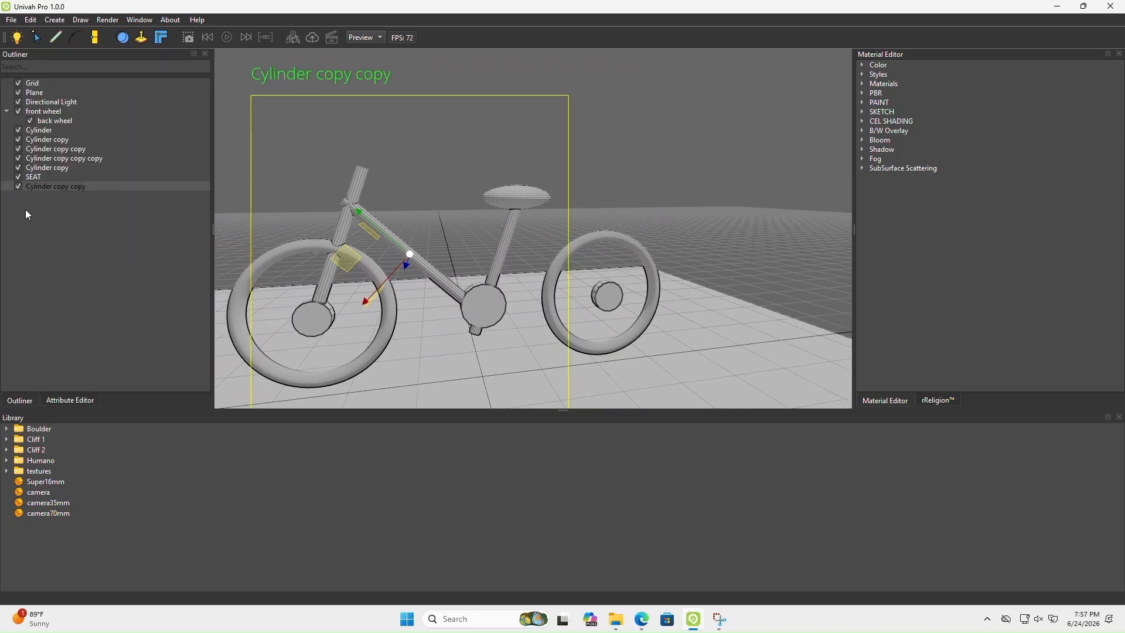
left_click(37, 176)
left_click(44, 169)
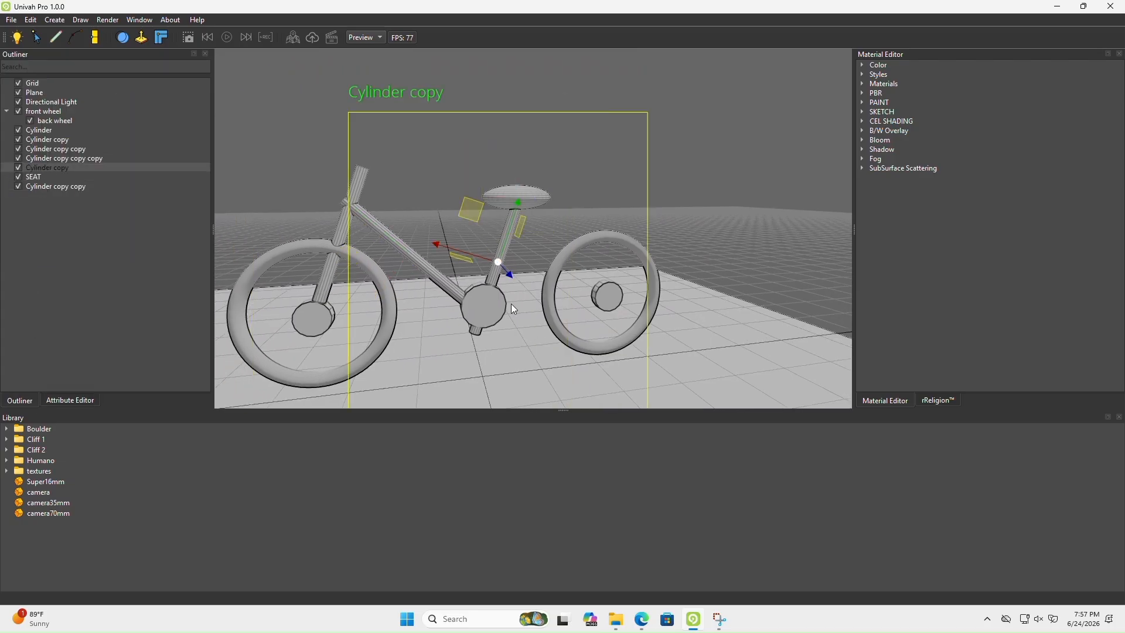
middle_click_drag(523, 291, 522, 291)
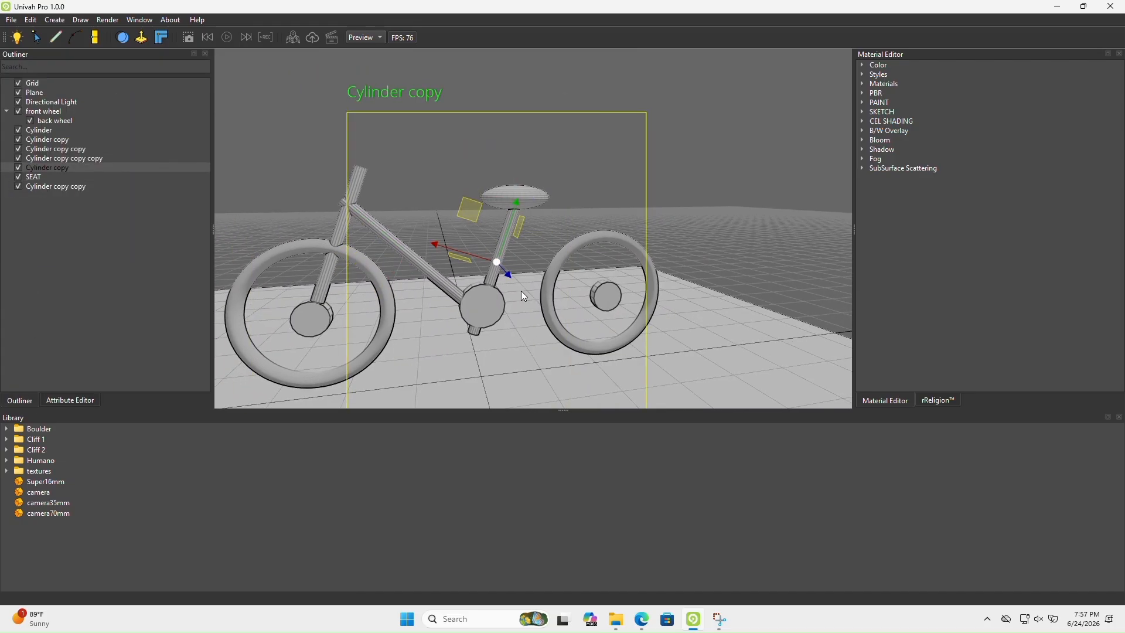
key("ctrl+d")
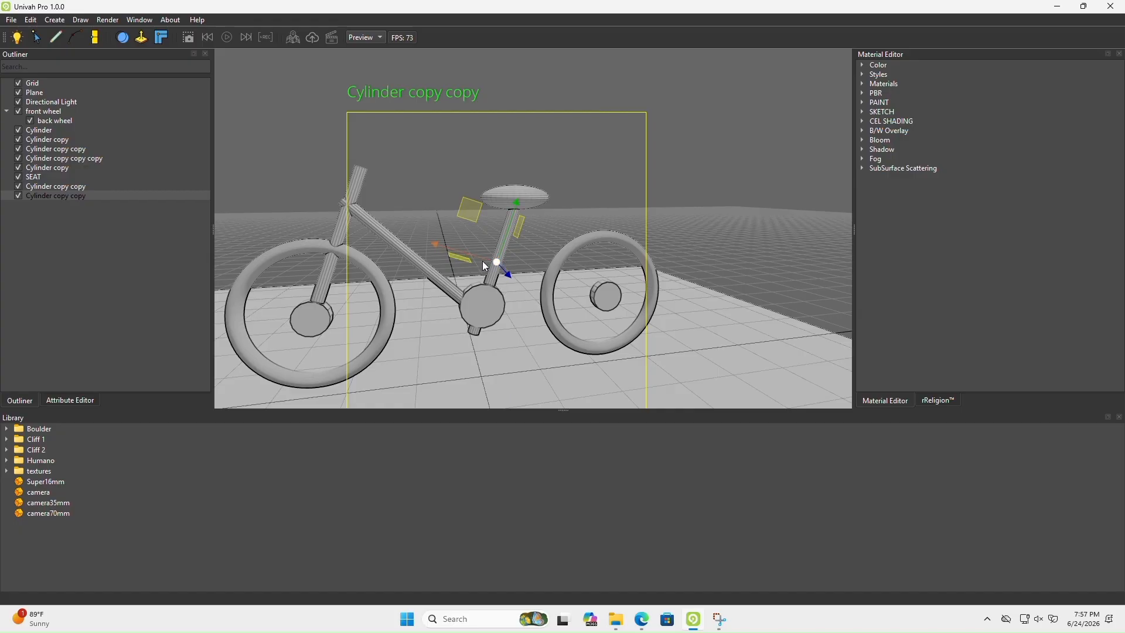
Rotate the new seat tube copy about Z to -89.7697 so it lies nearly horizontal
key("e")
middle_click_drag(483, 261, 490, 300)
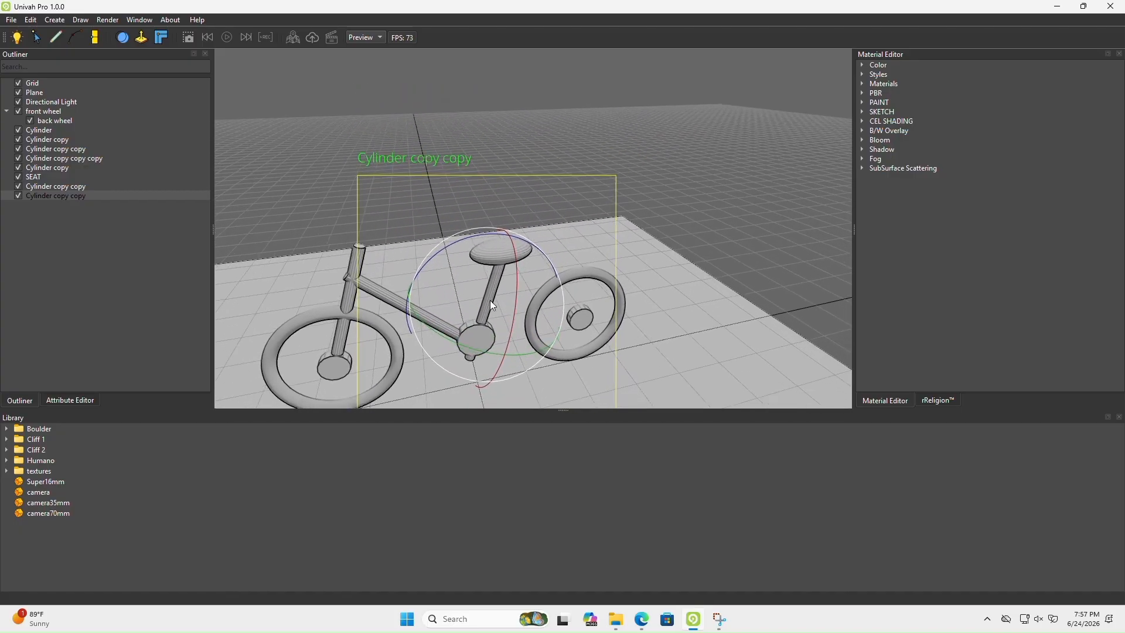
left_click_drag(461, 247, 543, 258)
left_click(70, 400)
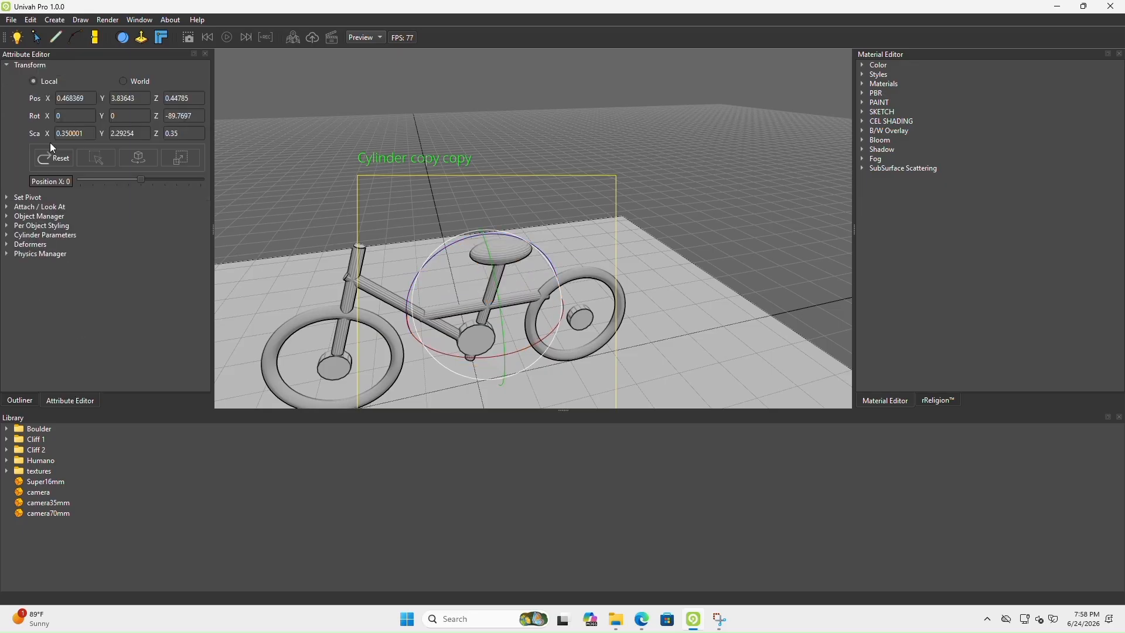
Move the horizontal tube to X 1.8496, Y 2.58238 so it connects the crank with the rear hub
key("w")
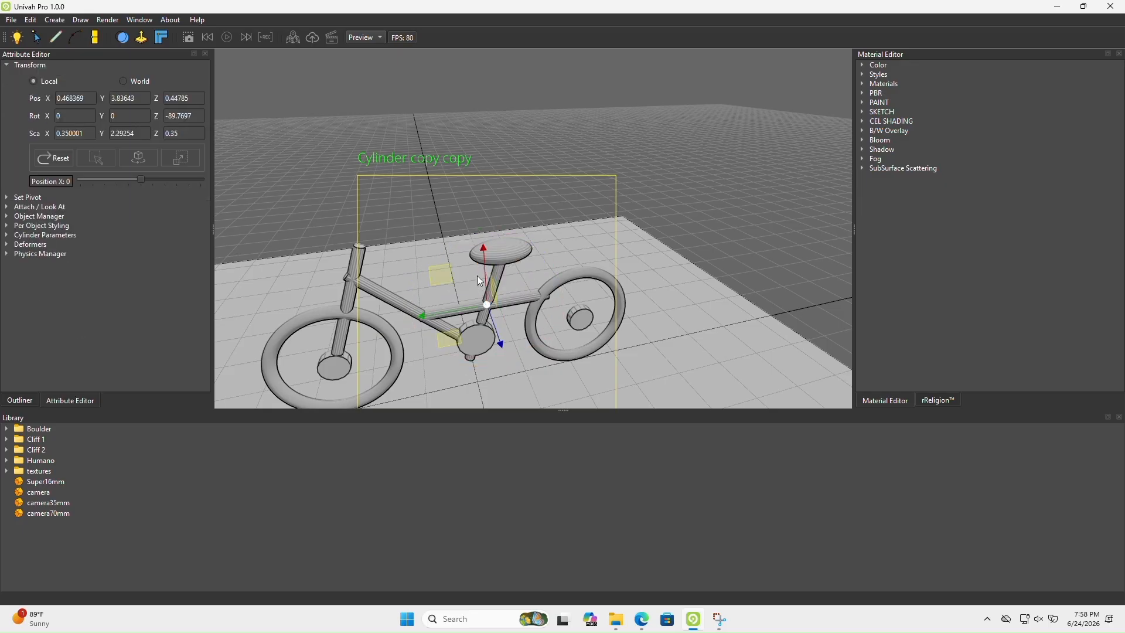
left_click_drag(477, 275, 448, 312)
middle_click_drag(448, 312, 451, 273)
scroll(451, 273, "up", 4)
left_click_drag(432, 242, 428, 237)
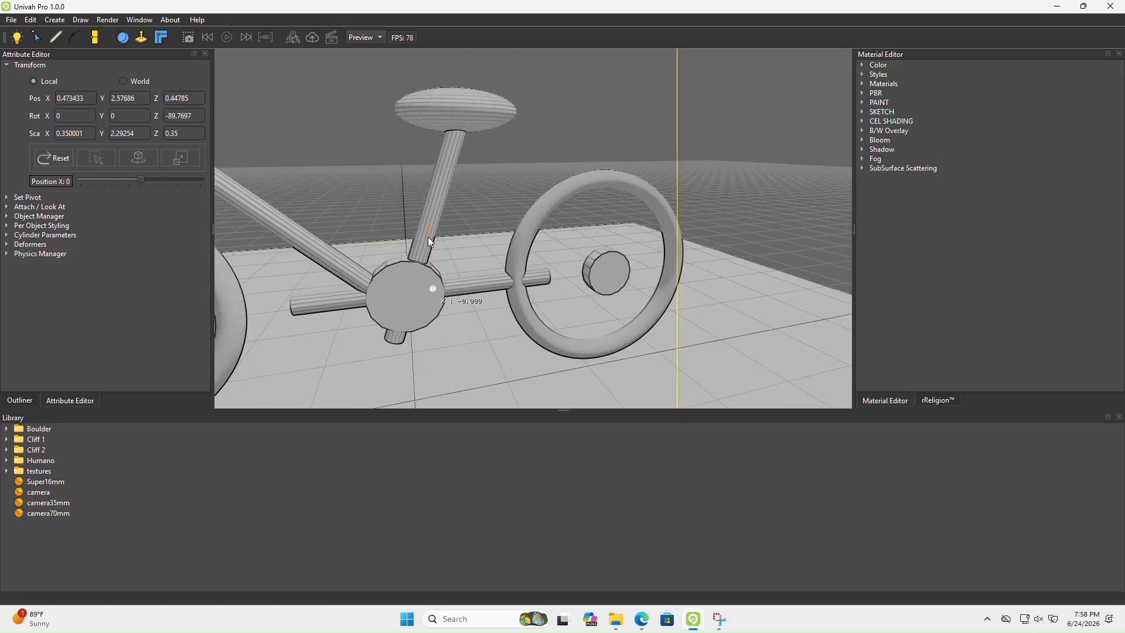
left_click_drag(374, 302, 441, 295)
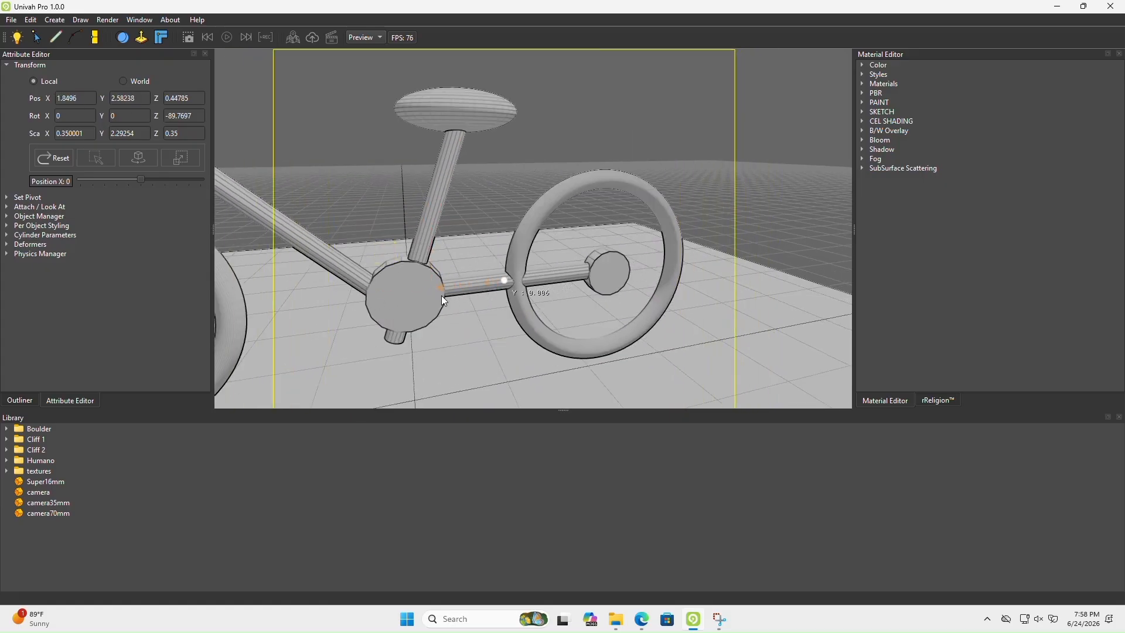
Inspect the tube between the crank and rear hub from several angles and compare the frame with the Maya reference image
middle_click_drag(444, 310, 379, 304)
key("a")
right_click_drag(379, 304, 427, 300)
key("s")
right_click_drag(493, 367, 435, 332)
key("a")
key("d")
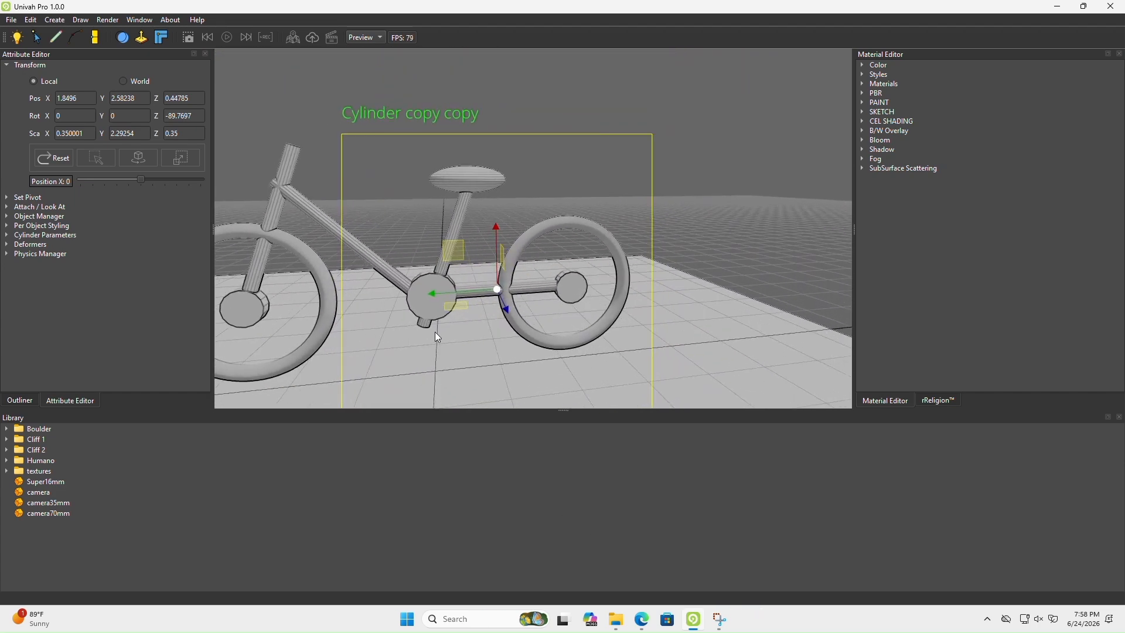
left_click(645, 621)
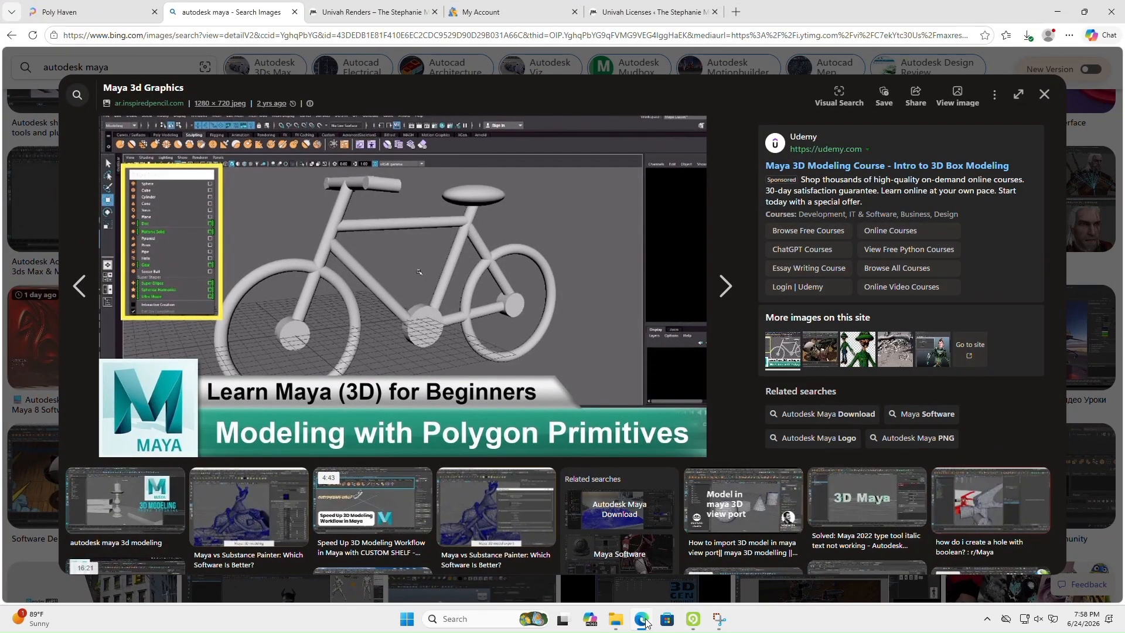
Rotate the tube between the crank and rear hub to Z -83.775 and move it to X 1.87372, Y 2.36124
left_click(644, 620)
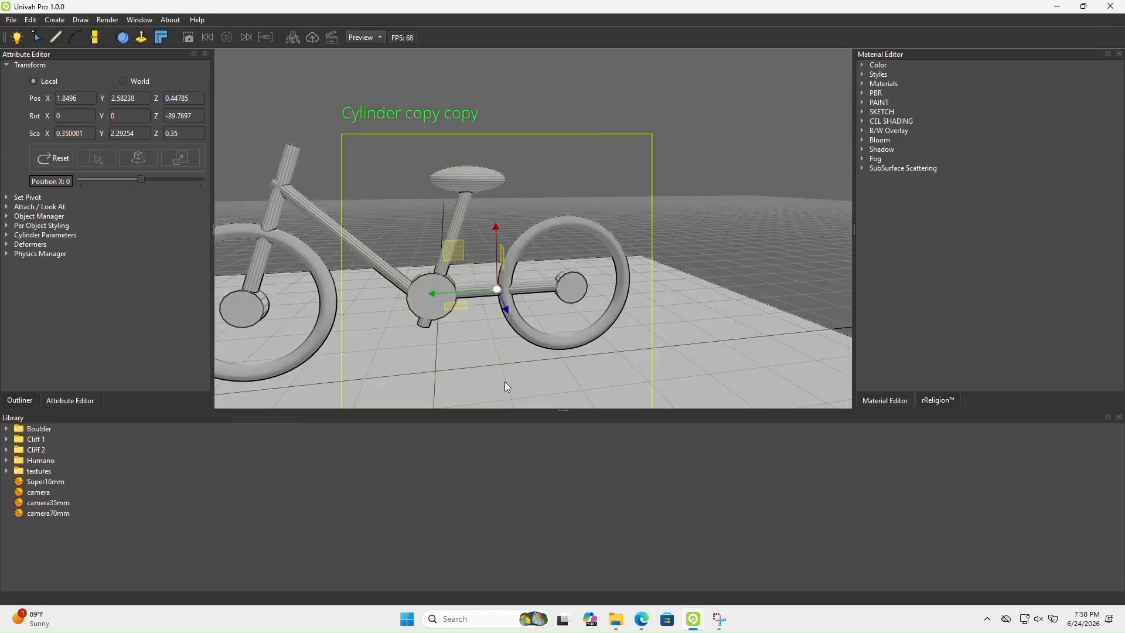
mouse_move(484, 272)
right_mouse_down()
mouse_move(522, 289)
mouse_move(476, 290)
right_mouse_up()
key("w")
key("e")
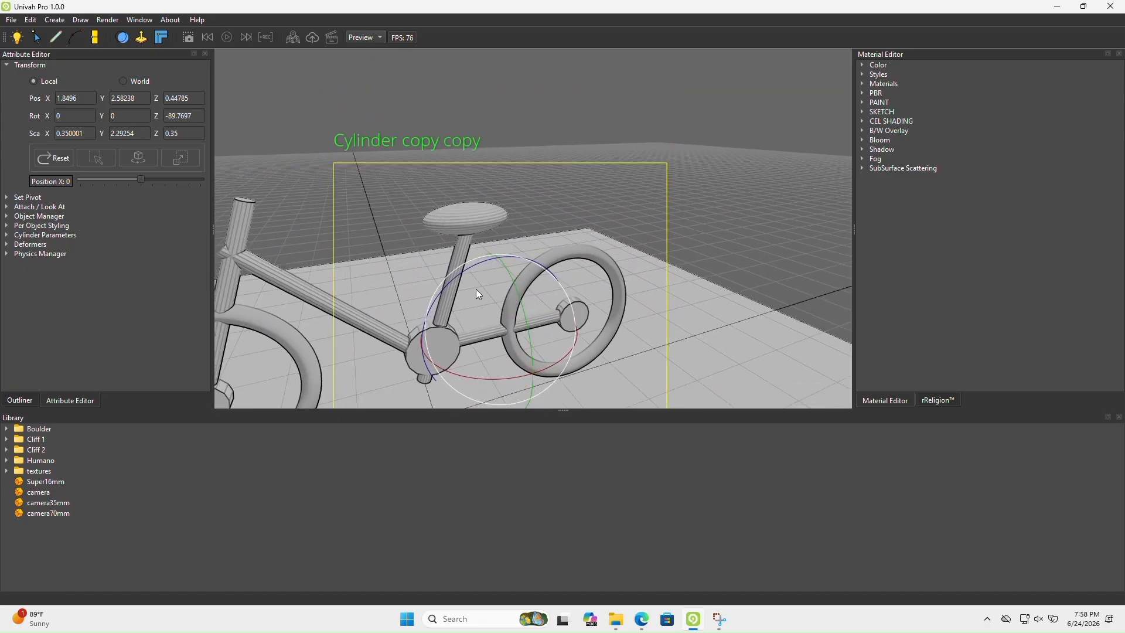
left_click_drag(472, 276, 463, 277)
right_click_drag(542, 340, 531, 290)
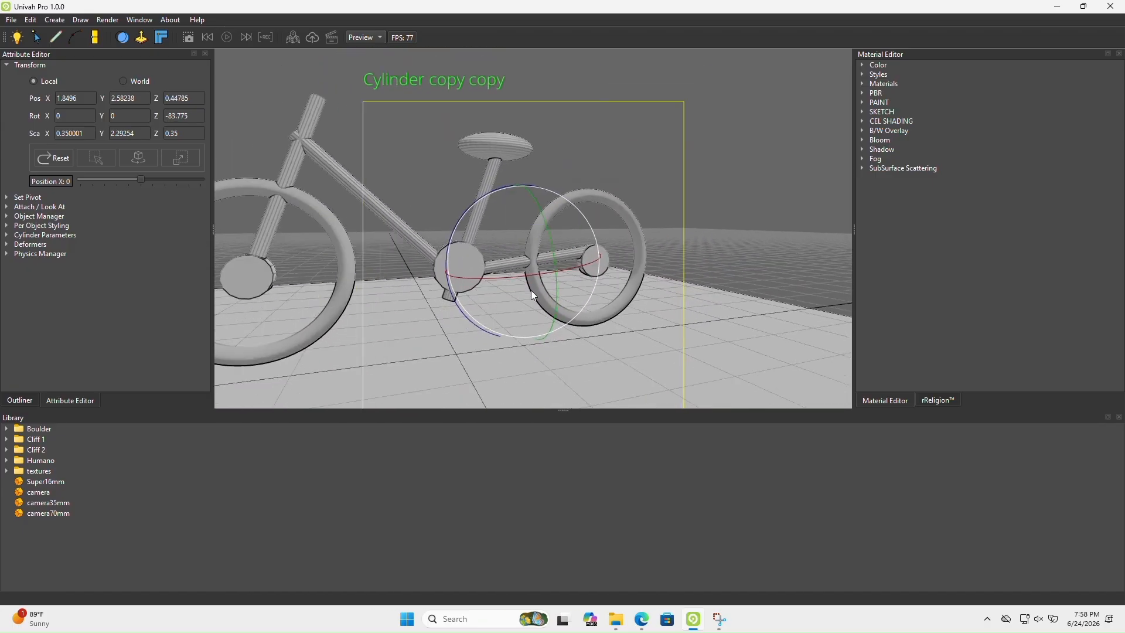
key("w")
left_click_drag(518, 234, 521, 236)
right_click_drag(513, 294, 445, 273)
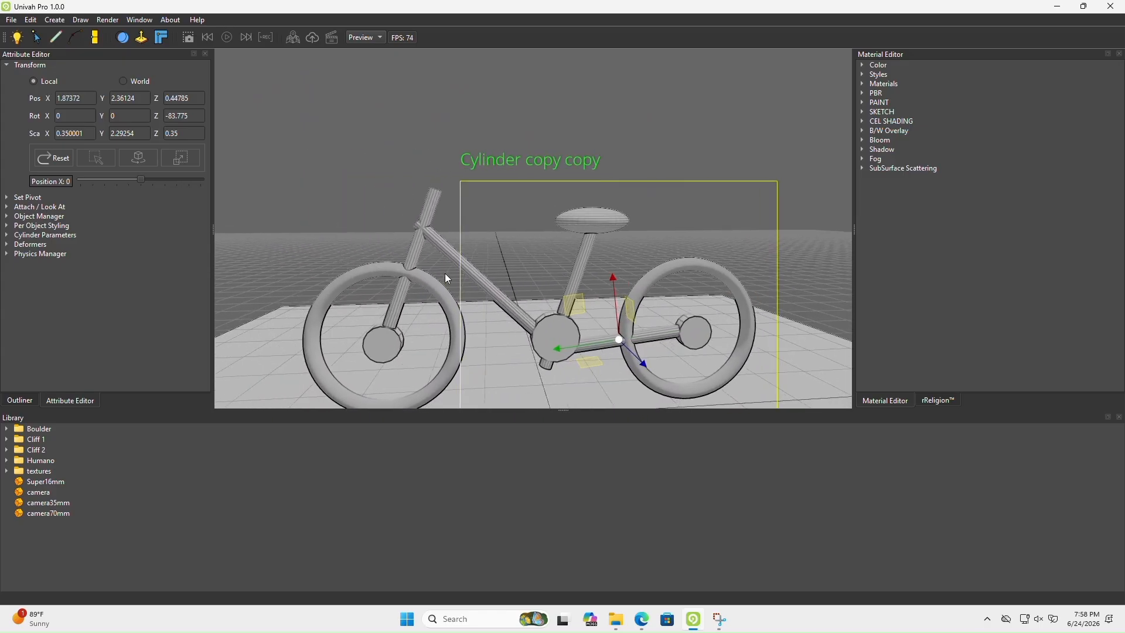
Lengthen the front fork cylinder along its Y axis so it extends past the front hub and the head tube
left_click(31, 402)
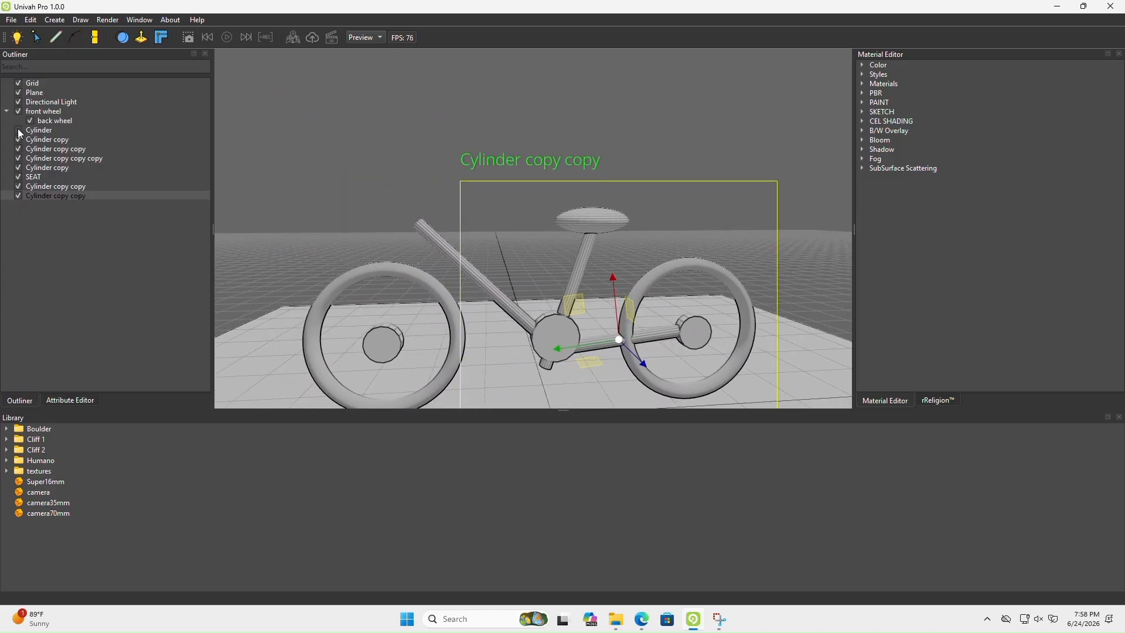
left_click(37, 130)
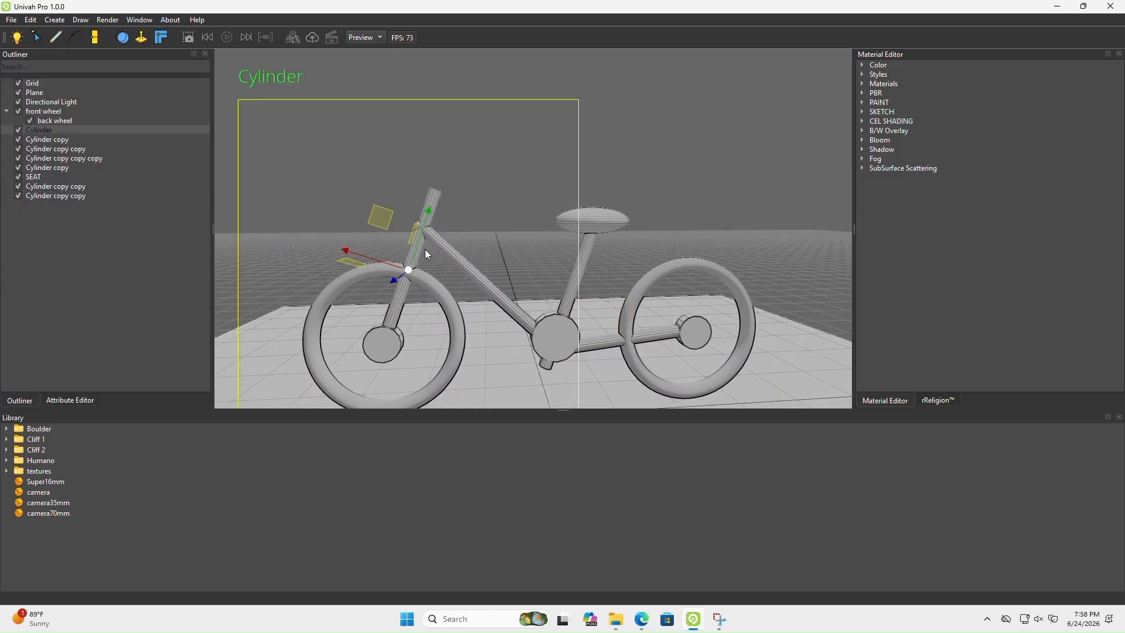
key("r")
left_click_drag(429, 213, 434, 201)
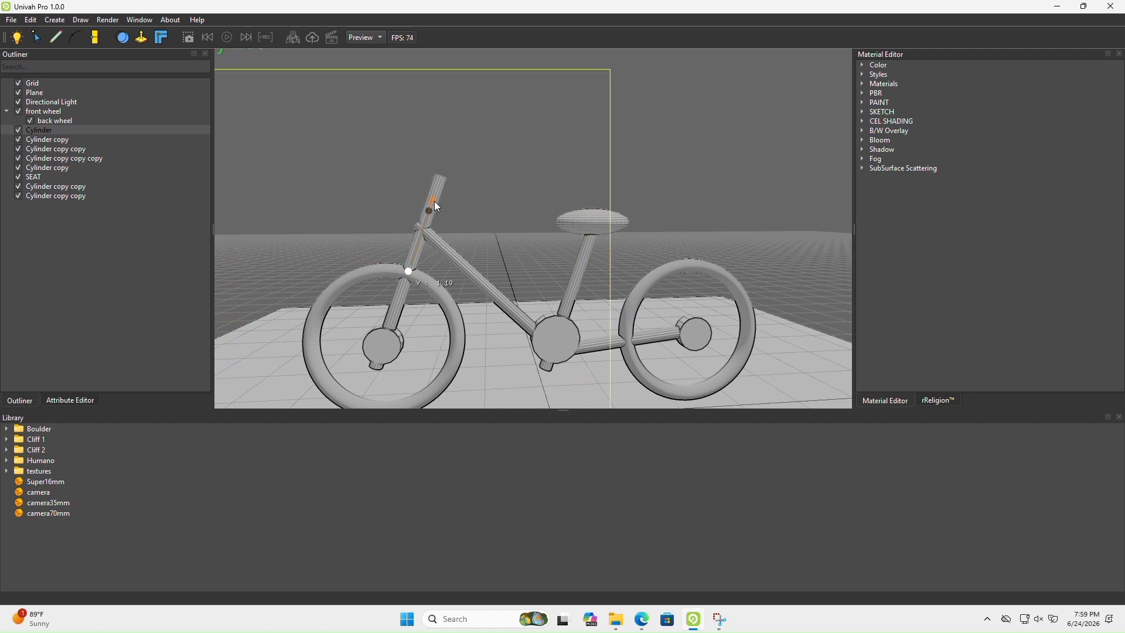
middle_click_drag(437, 283, 413, 294)
scroll(490, 288, "down", 3)
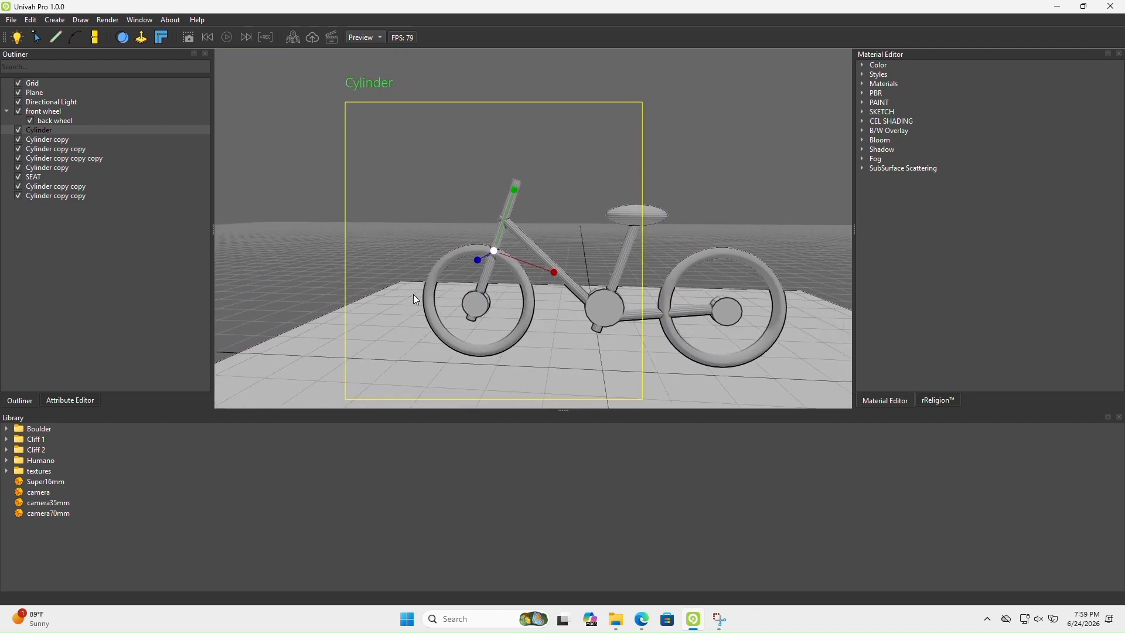
scroll(413, 295, "up", 2)
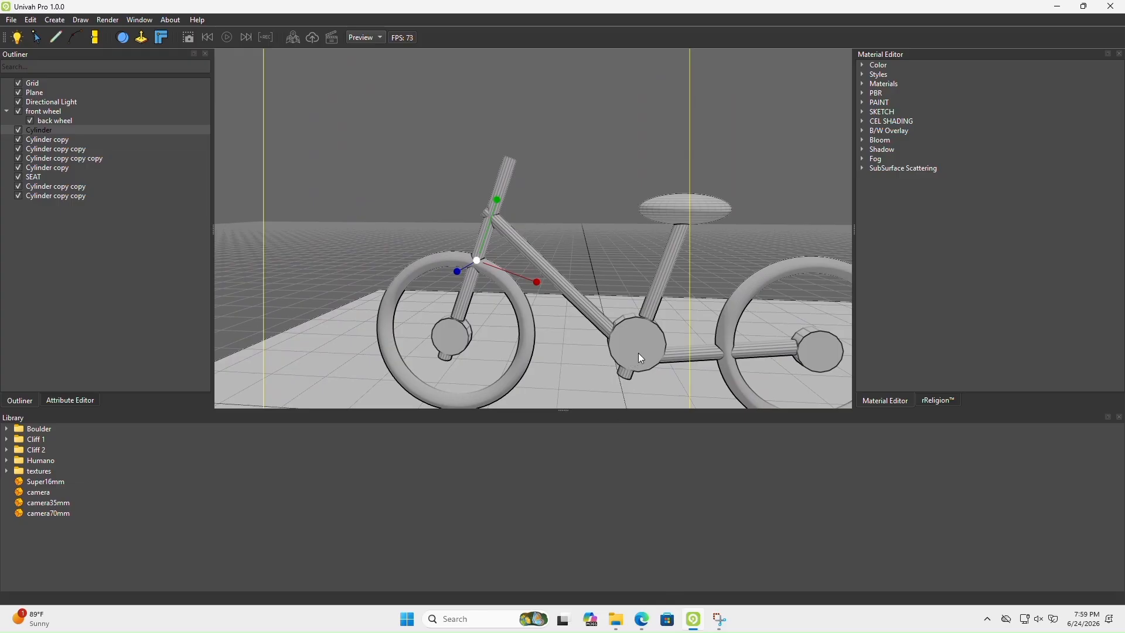
Check the seat area in the reference image, then rename the seat tube cylinder as SEAT ROD
left_click(642, 619)
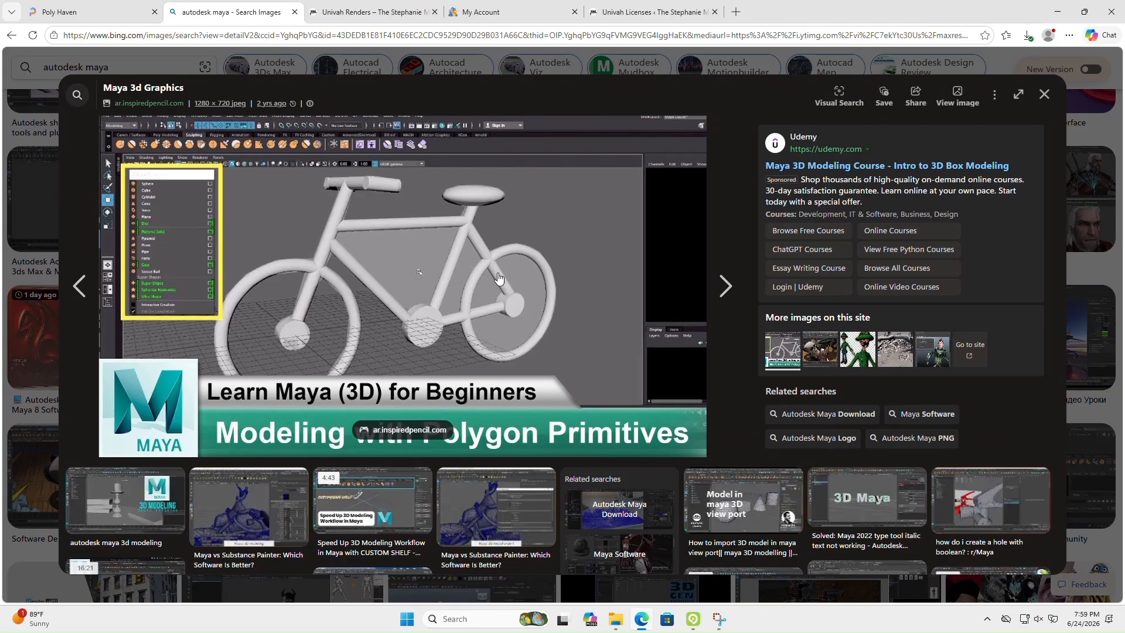
left_click(695, 620)
middle_click_drag(651, 302, 575, 310)
scroll(574, 311, "down", 2)
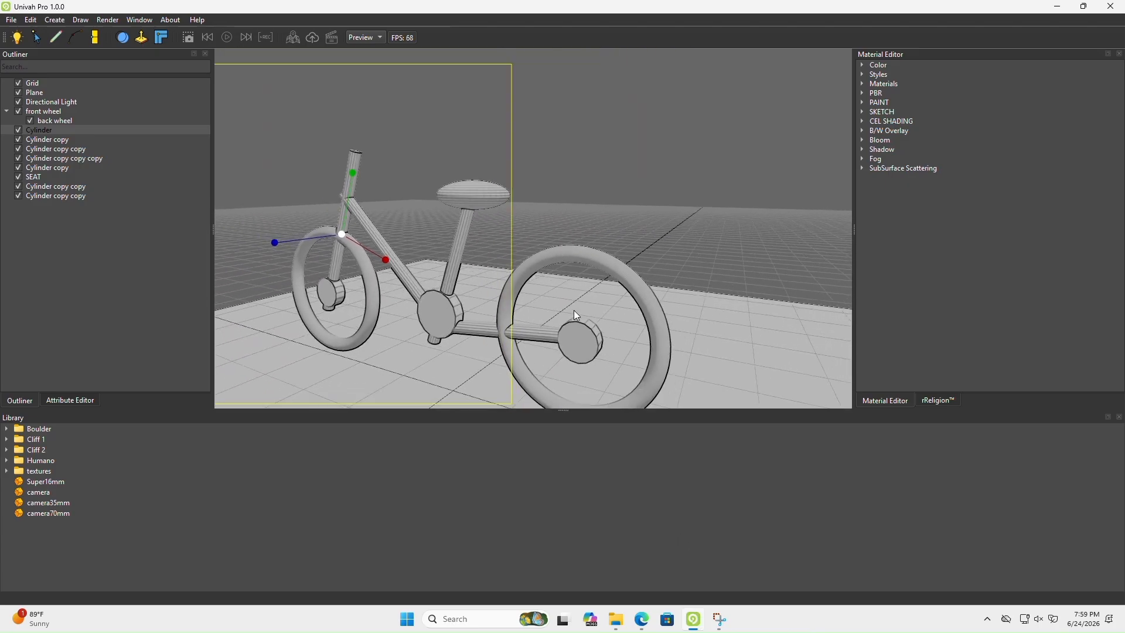
left_click(38, 167)
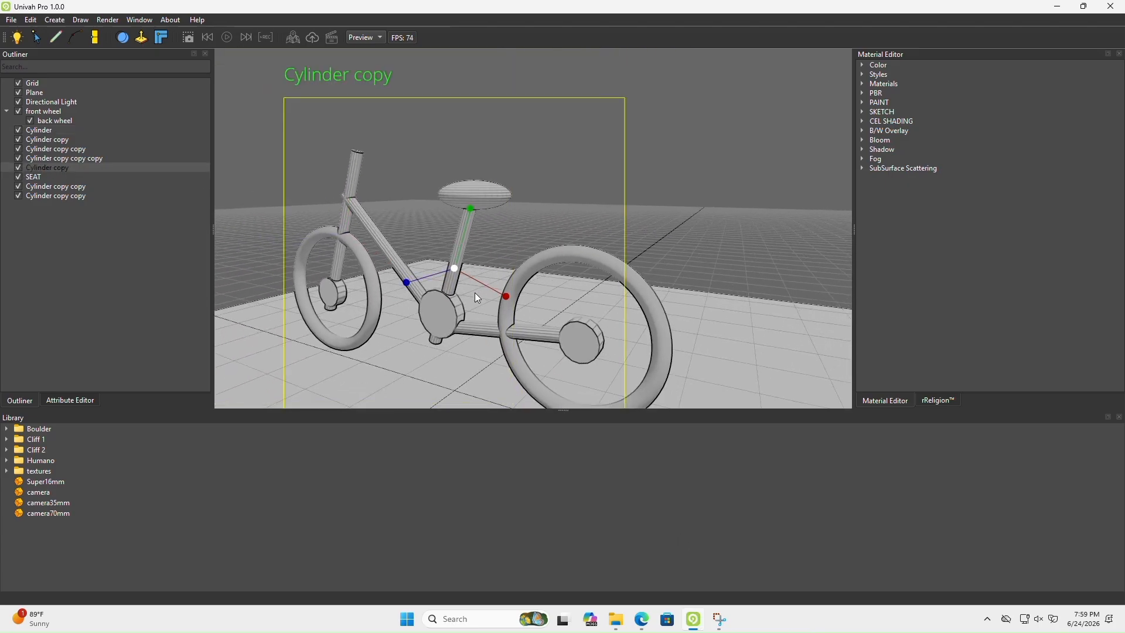
middle_click_drag(474, 292, 503, 296)
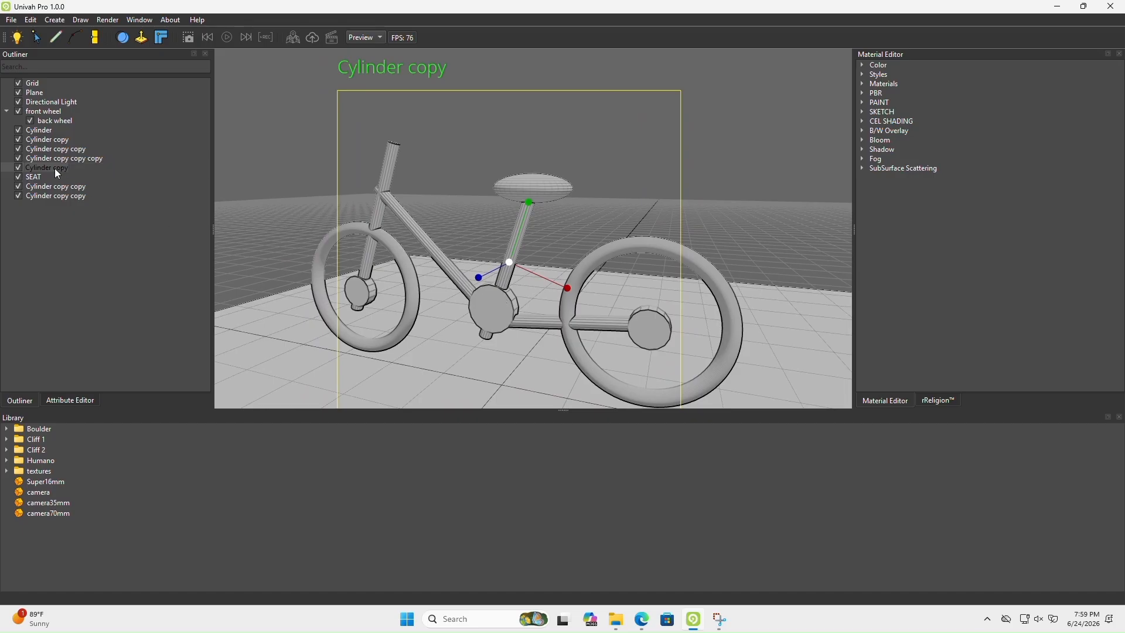
type("ROD")
key("Return")
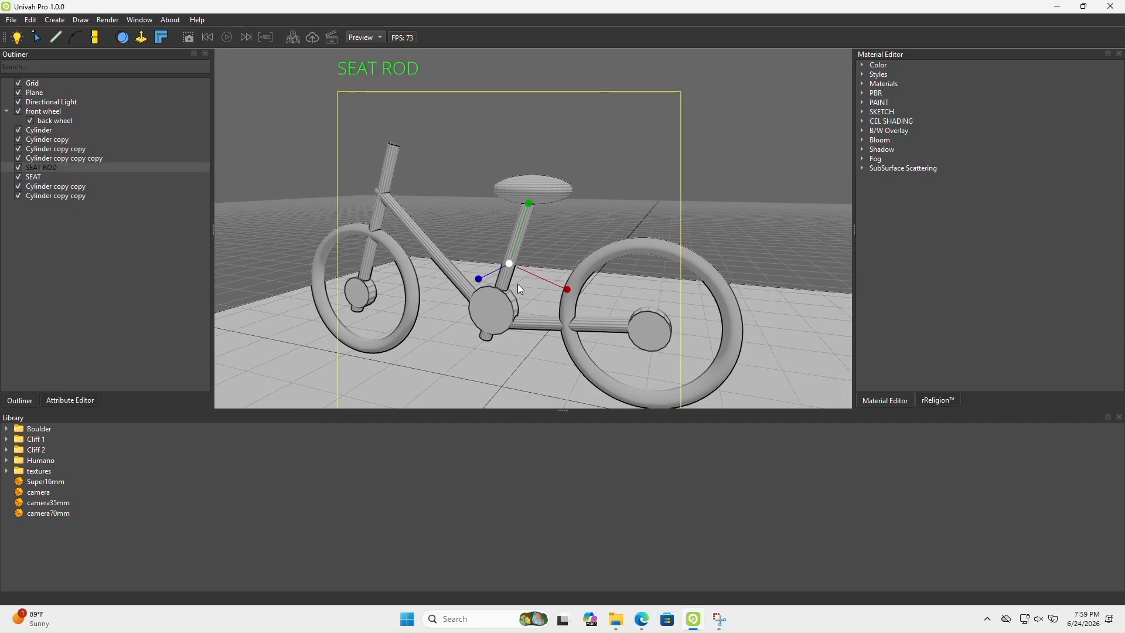
Duplicate SEAT ROD, shift the copy toward the rear wheel, and rotate it about Z to 50.9728
key("ctrl+d")
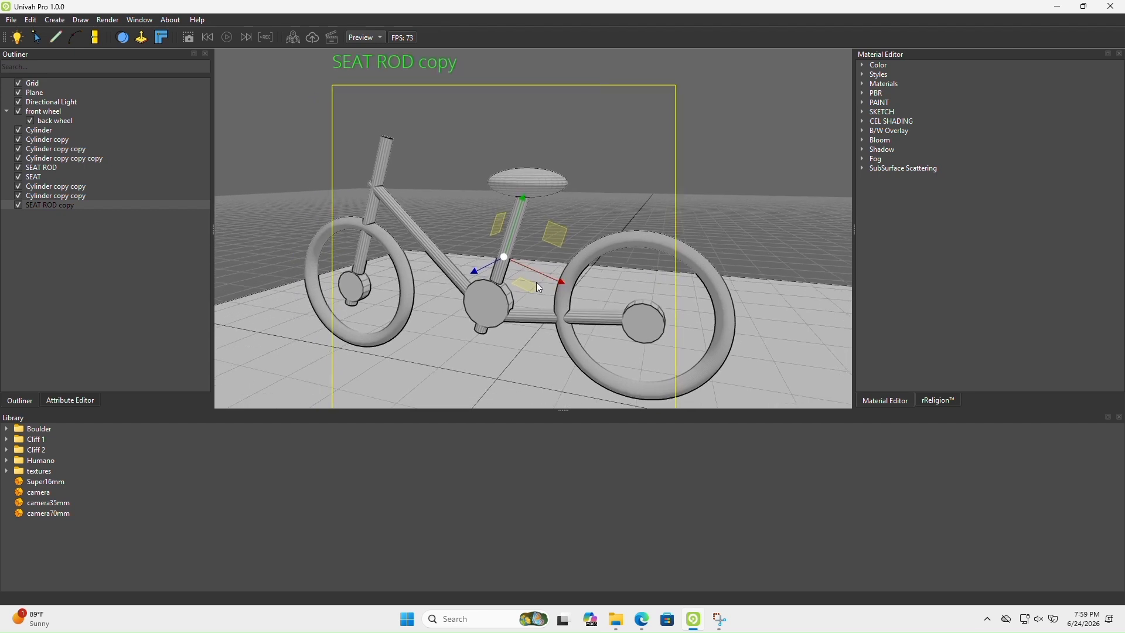
left_click_drag(547, 276, 629, 293)
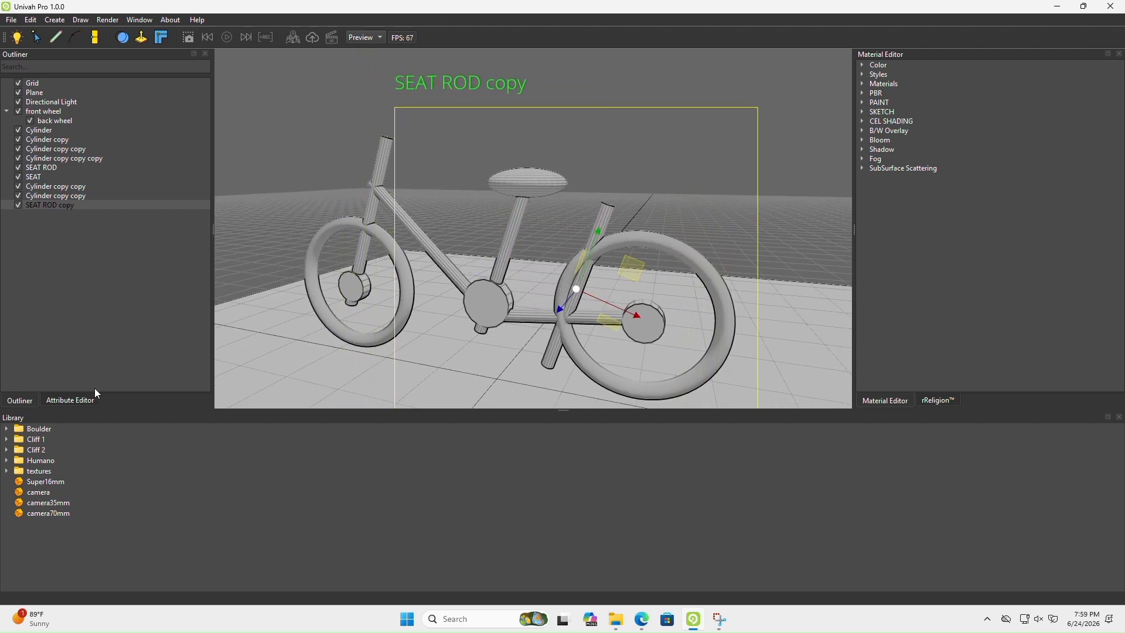
left_click(78, 402)
key("e")
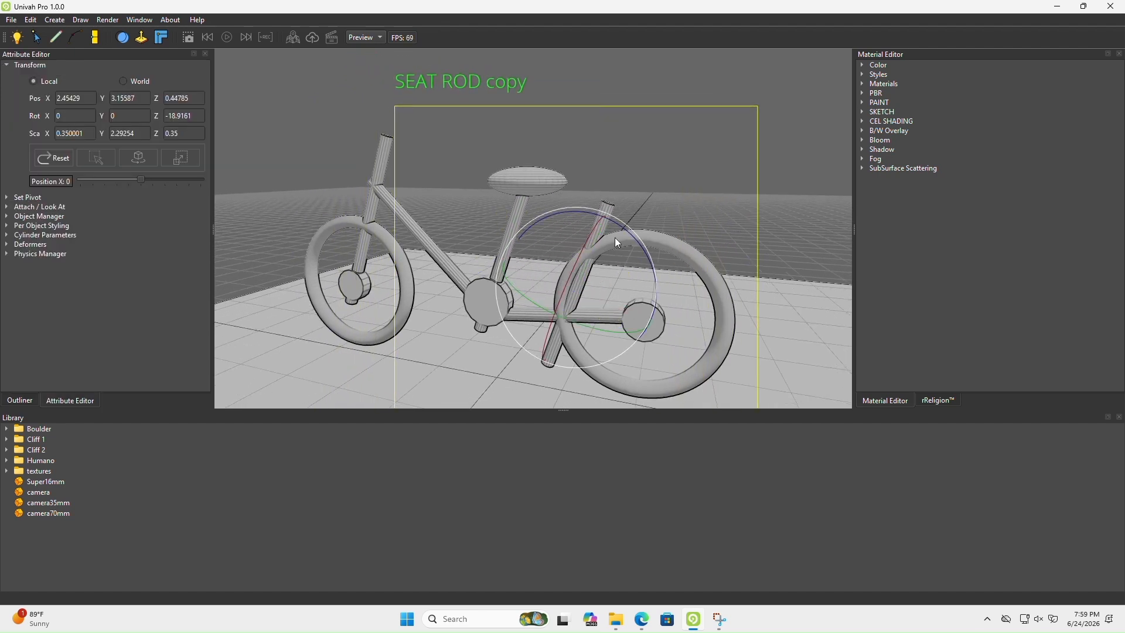
left_click_drag(614, 237, 536, 229)
Move SEAT ROD copy to X 2.28228, Y 3.90963 and scale its Y to 1.91386 to join the seat tube and rear hub
key("w")
left_click_drag(590, 267, 603, 255)
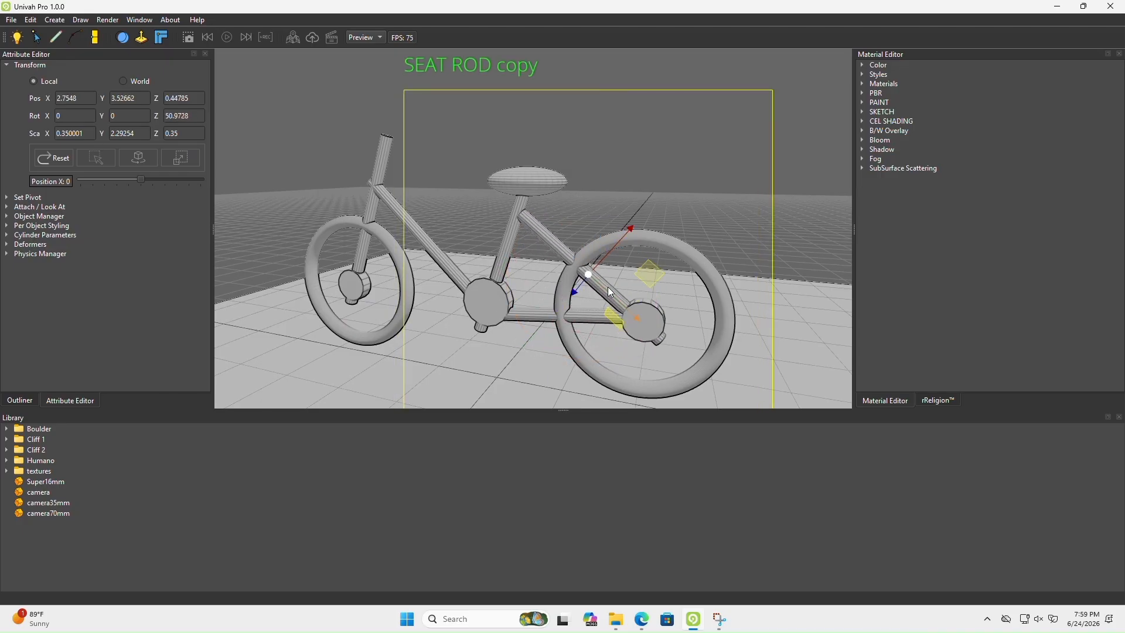
mouse_move(614, 301)
left_mouse_down()
mouse_move(554, 278)
mouse_move(576, 298)
mouse_move(599, 293)
mouse_move(579, 286)
mouse_move(598, 295)
left_mouse_up()
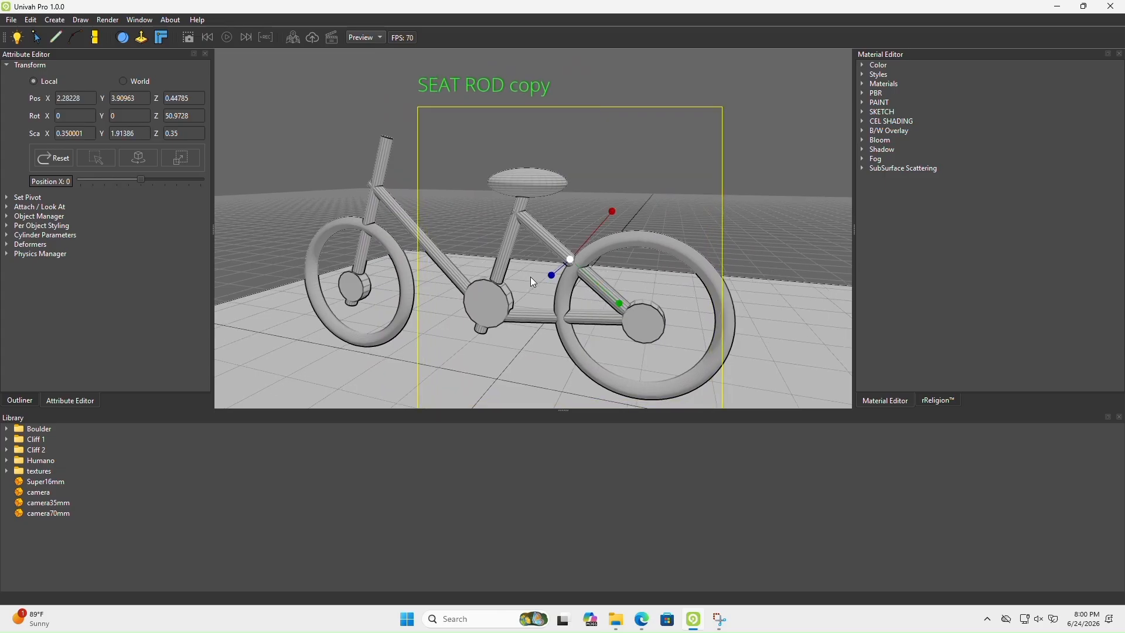
Compare the rear frame with the reference image and lengthen SEAT ROD copy to a Y scale of 2.06549
middle_click_drag(530, 277, 561, 314)
scroll(582, 291, "up", 4)
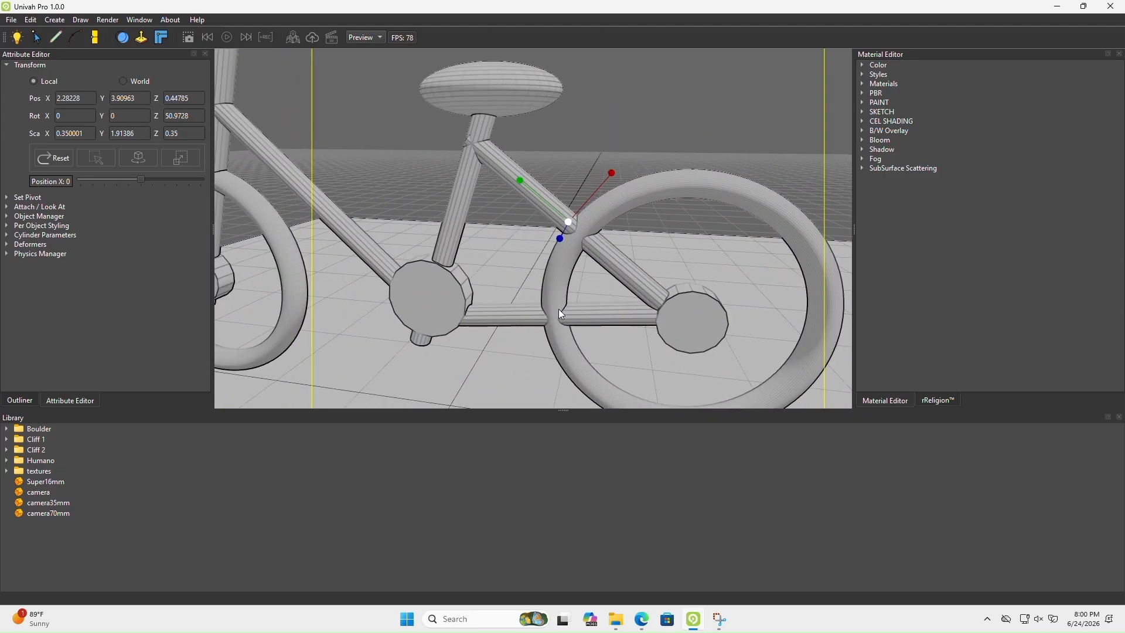
left_click(641, 624)
left_click(640, 624)
middle_click_drag(487, 268, 606, 257)
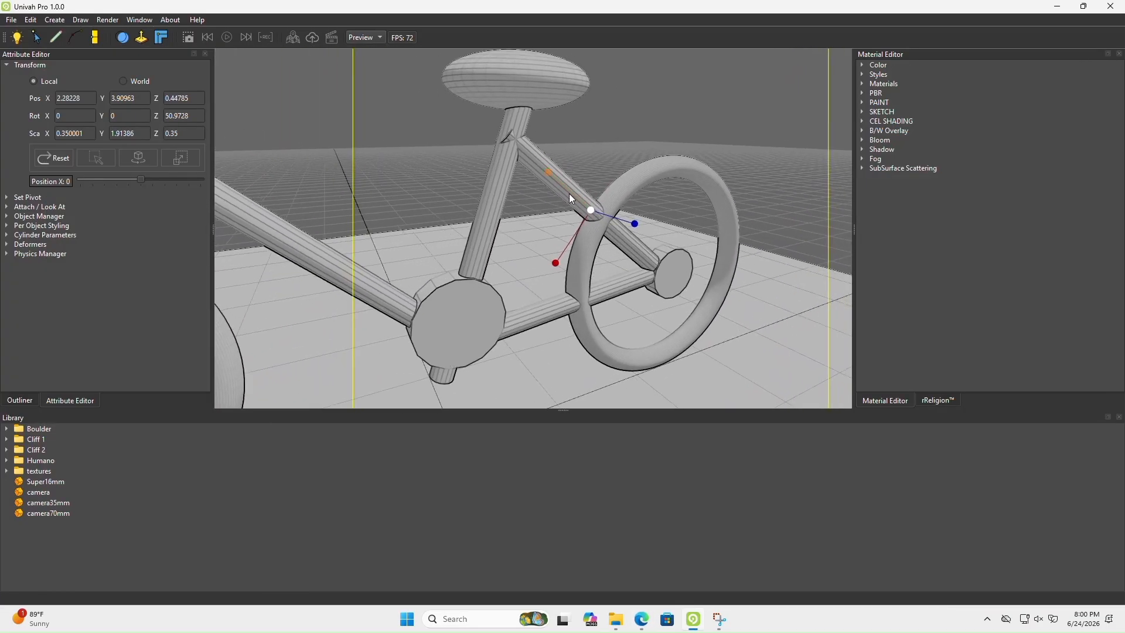
left_click_drag(569, 194, 564, 190)
middle_click_drag(552, 247, 490, 226)
scroll(357, 210, "down", 5)
scroll(358, 210, "up", 5)
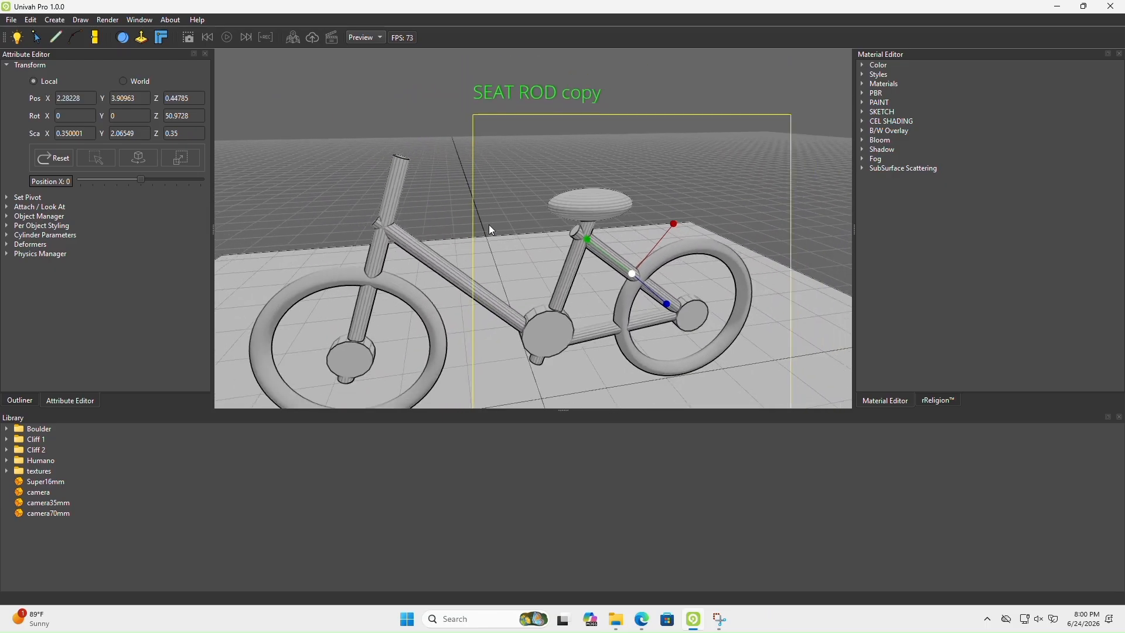
Check the top tube in the reference image, then duplicate the front fork cylinder and rotate the copy nearly horizontal
left_click(650, 626)
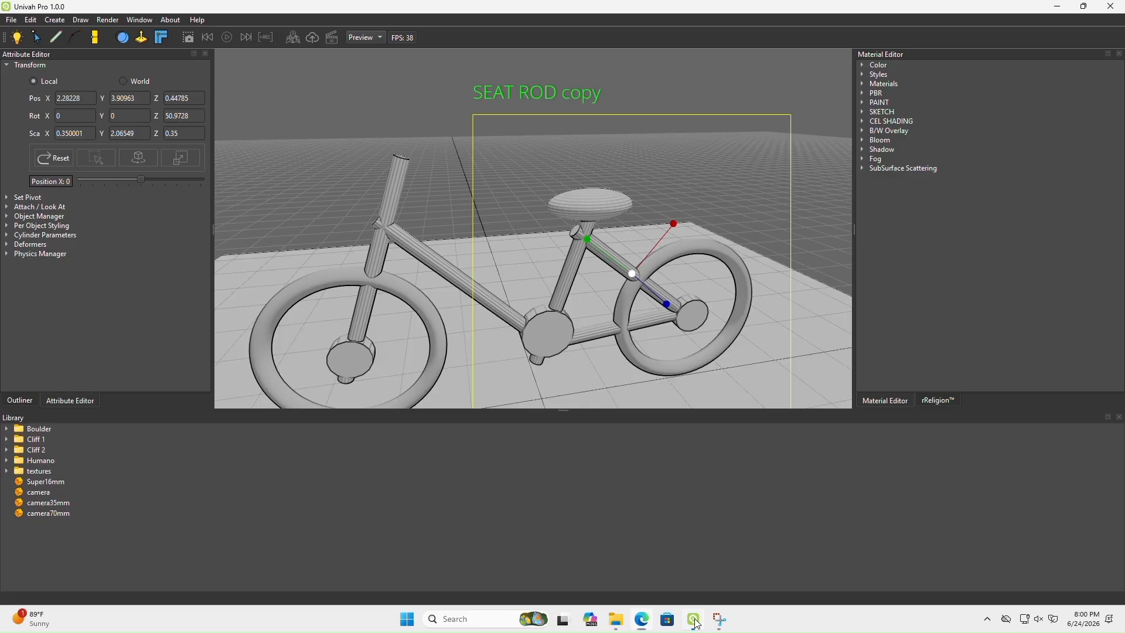
left_click(693, 618)
left_click(19, 403)
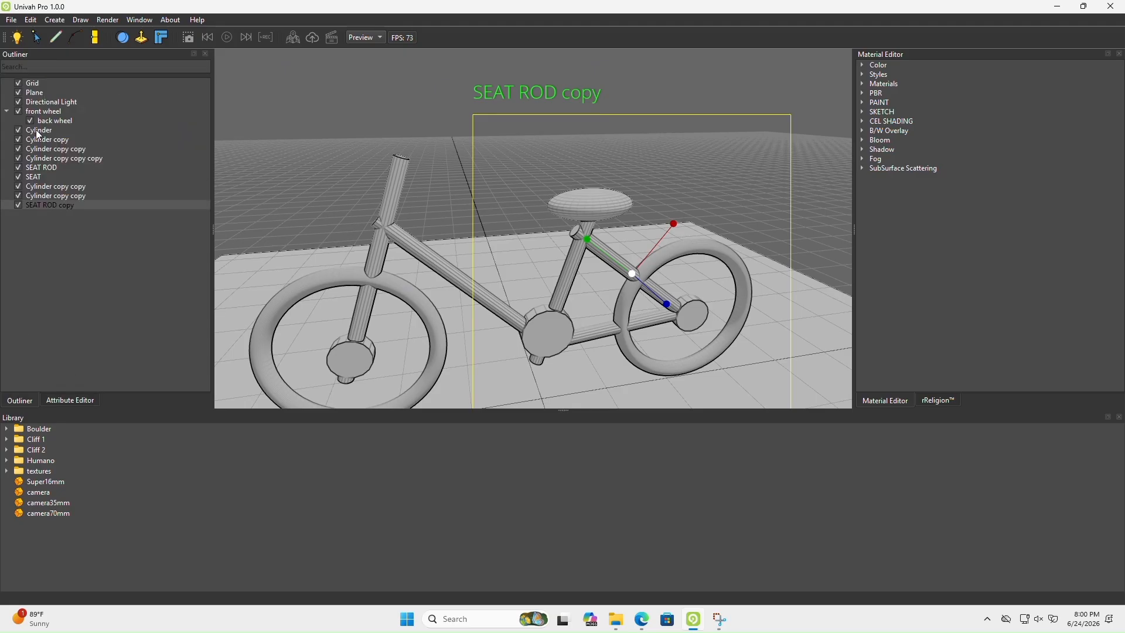
left_click(36, 129)
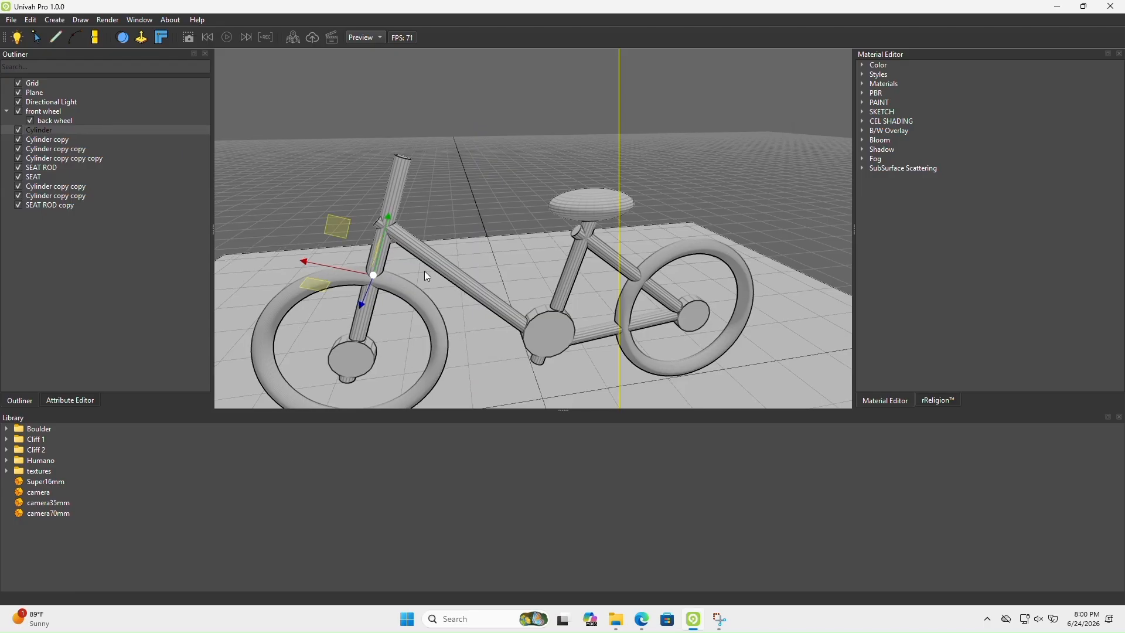
key("ctrl+d")
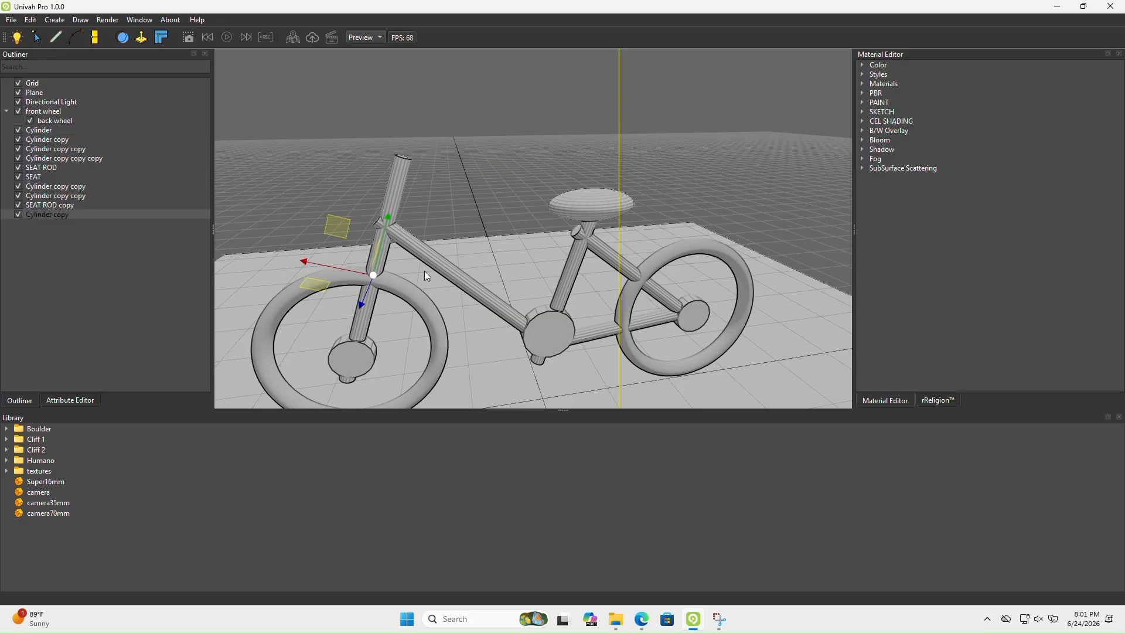
left_click_drag(346, 272, 518, 314)
key("e")
key("w")
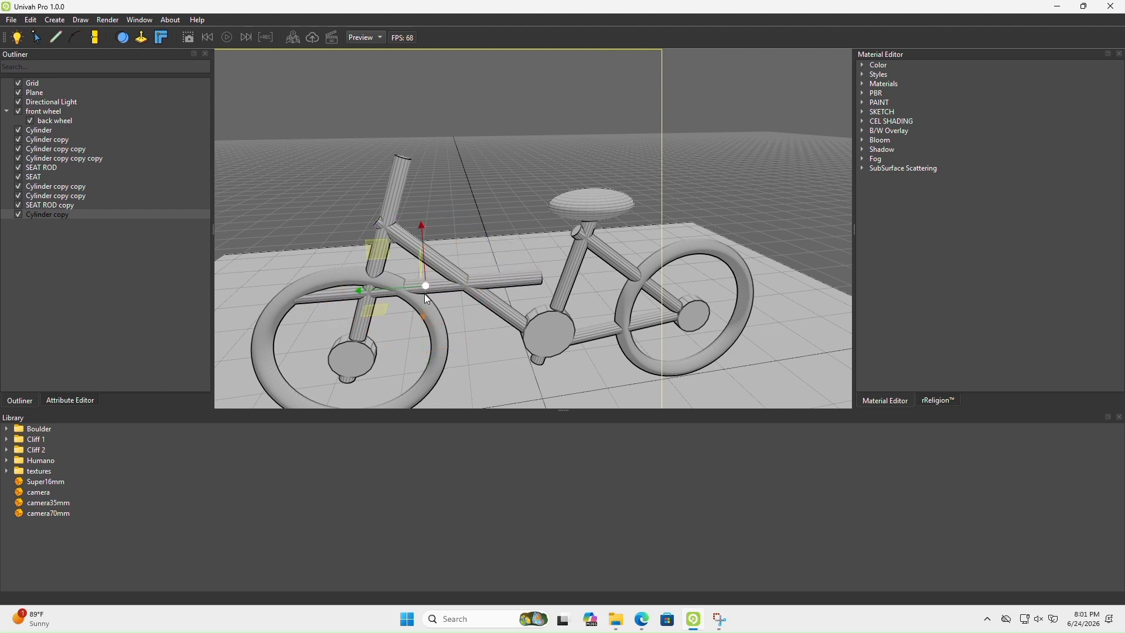
Move the horizontal copy up between the head tube and seat tube, and shorten it to form the top tube
left_click_drag(420, 286, 430, 199)
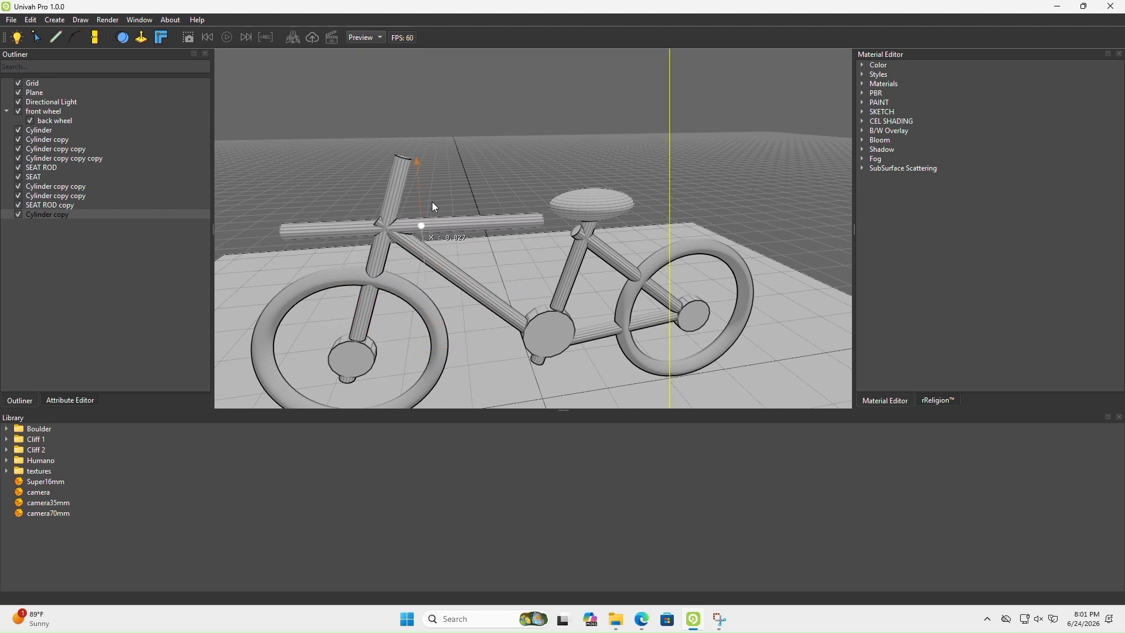
left_click_drag(362, 230, 496, 201)
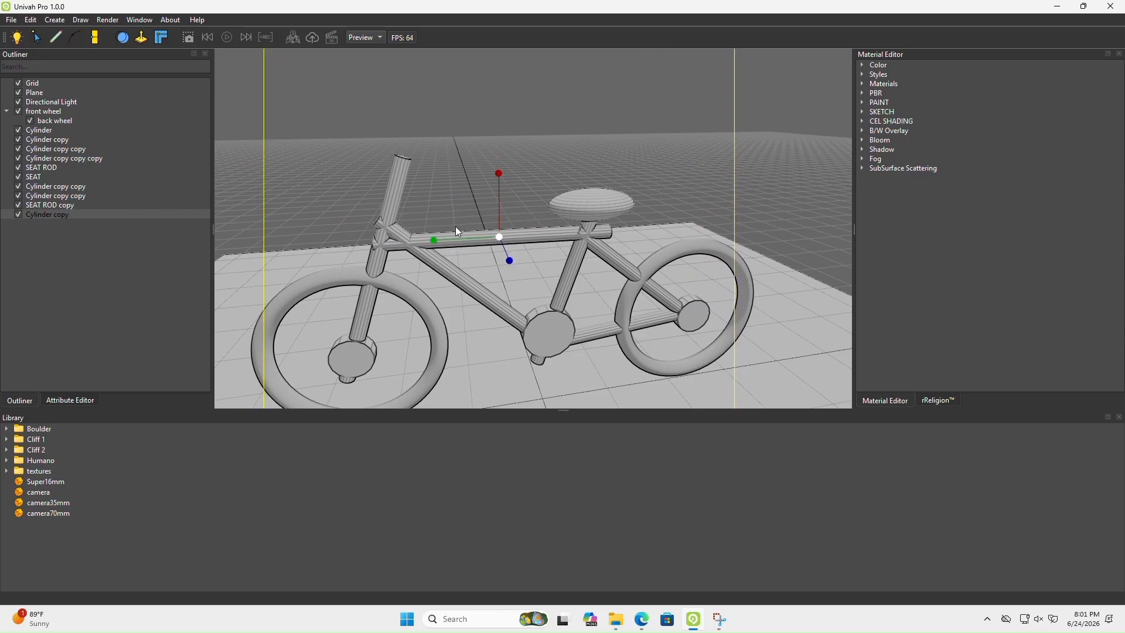
left_click(427, 239)
left_click(436, 233)
mouse_move(437, 241)
left_mouse_down()
mouse_move(462, 238)
mouse_move(452, 233)
left_mouse_up()
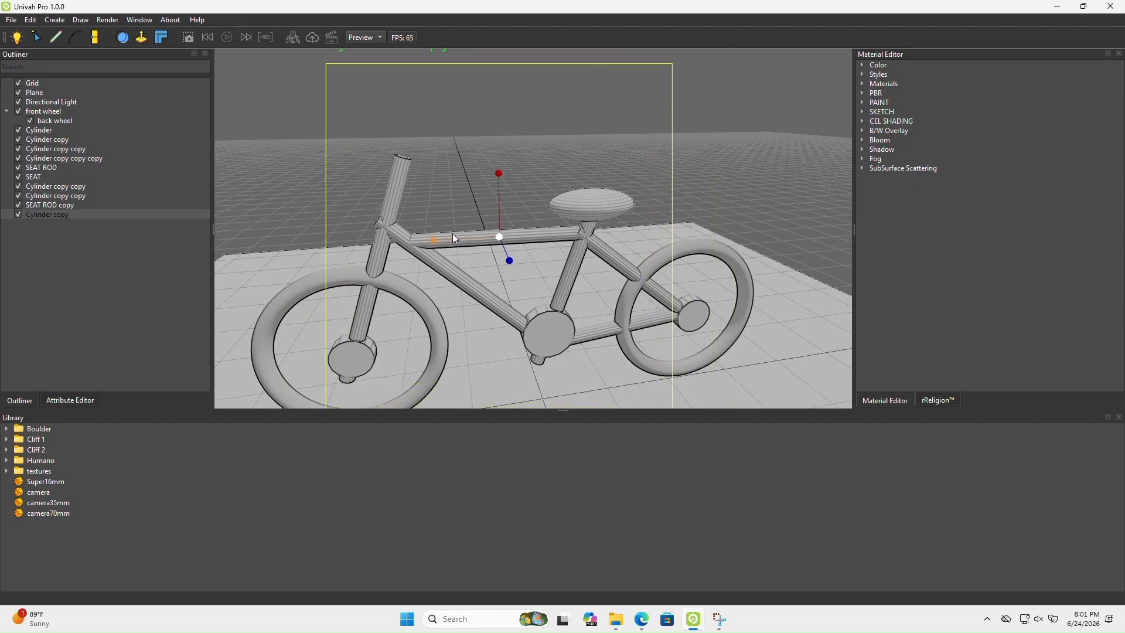
Shorten SEAT ROD copy slightly so its upper end stops at the seat tube
left_click(61, 205)
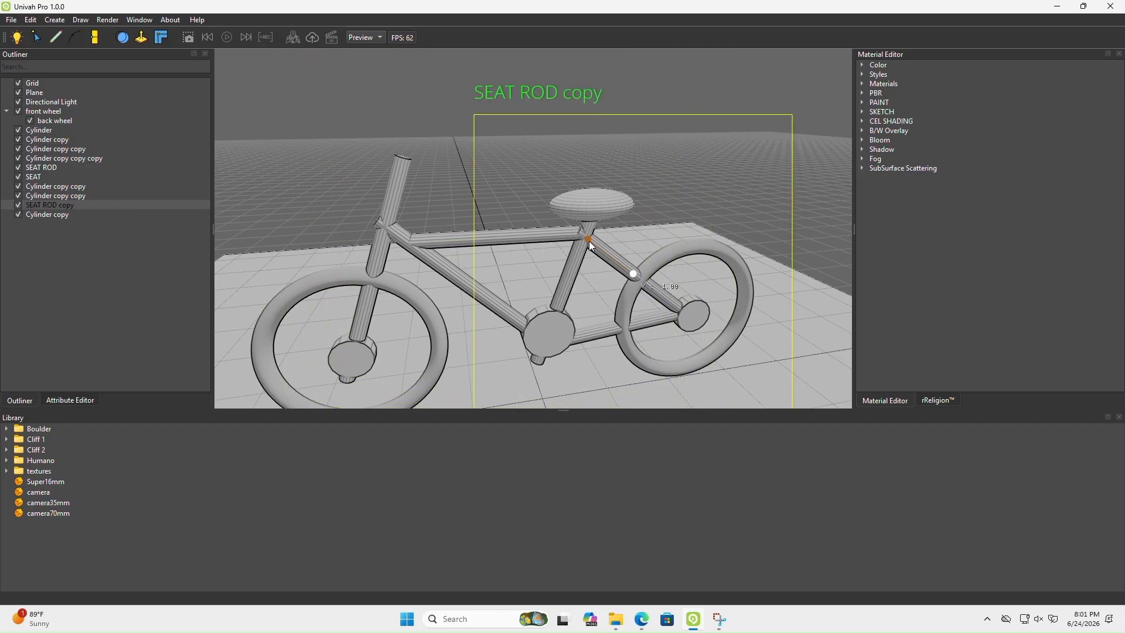
left_click_drag(589, 241, 591, 243)
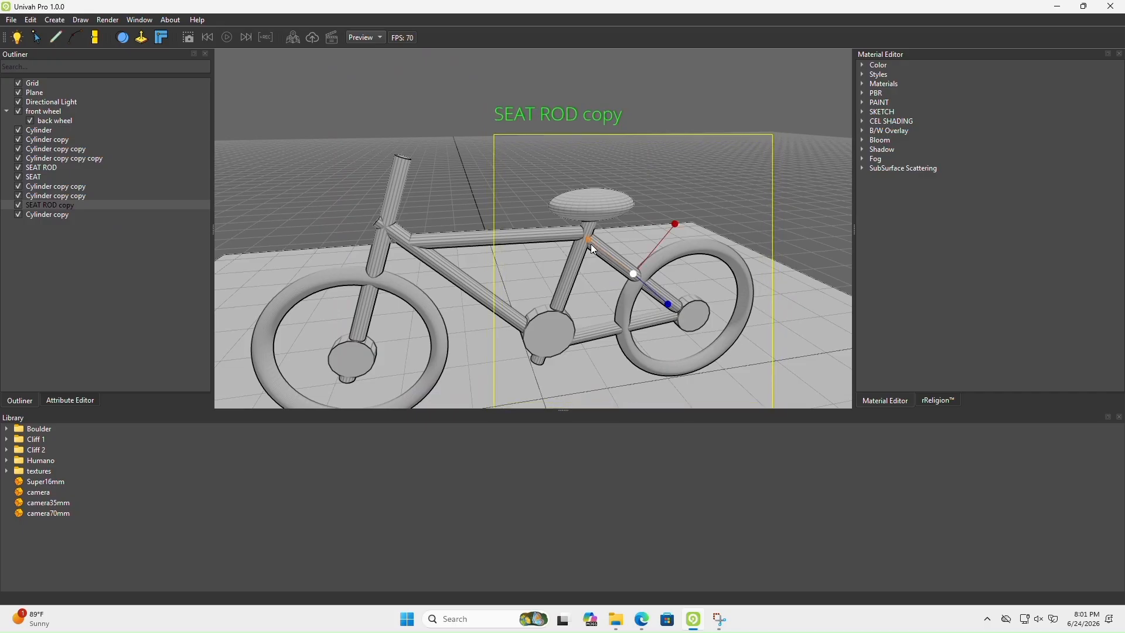
Nudge the top tube into place so it lines up with the down tube and seat tube
left_click(48, 215)
mouse_move(502, 220)
left_mouse_down()
mouse_move(495, 197)
mouse_move(496, 227)
mouse_move(497, 216)
left_mouse_up()
key("w")
middle_click_drag(448, 289, 447, 279)
scroll(446, 279, "up", 3)
scroll(446, 280, "down", 2)
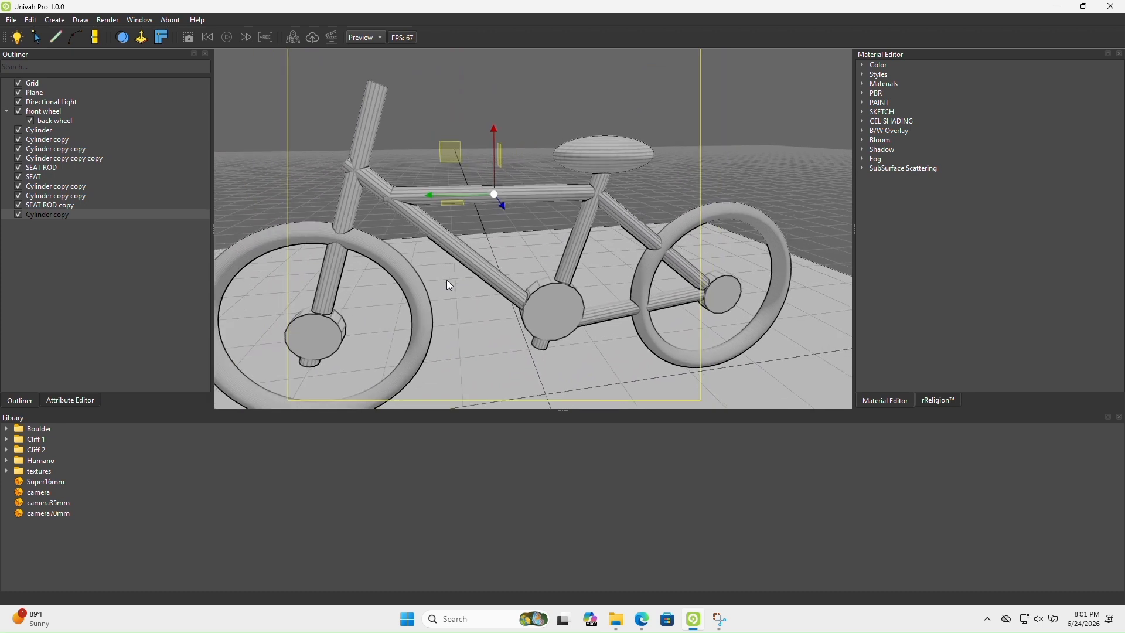
Adjust the position of the down tube so it connects the head tube with the crank
left_click(38, 187)
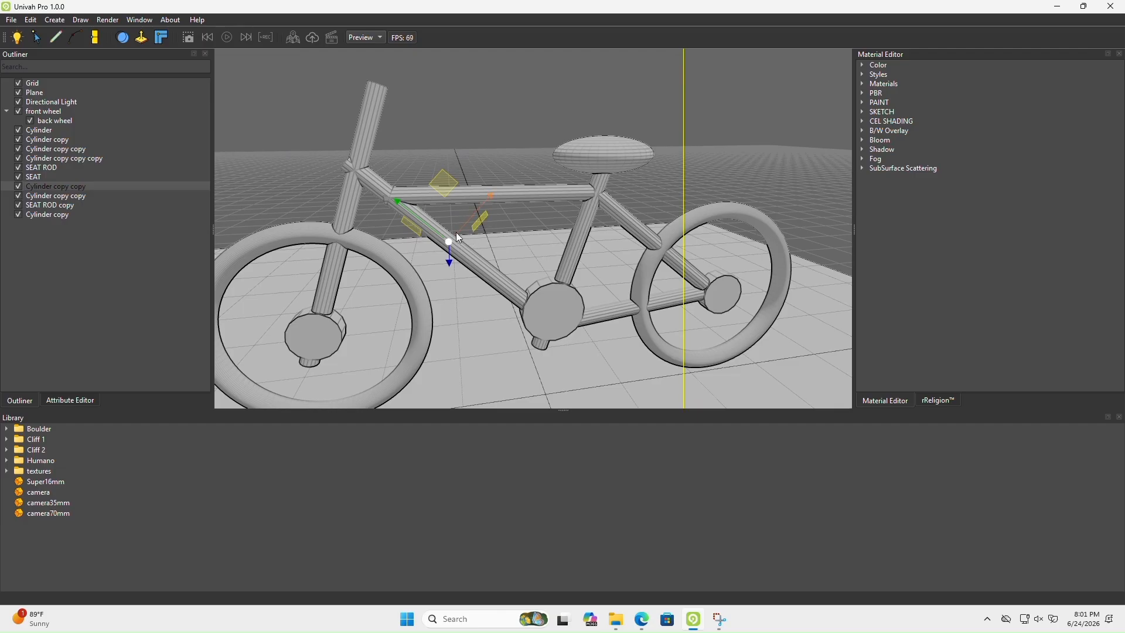
left_click_drag(398, 201, 405, 206)
mouse_move(457, 218)
left_mouse_down("alt")
mouse_move(630, 235)
mouse_move(476, 227)
left_mouse_up("alt")
Lengthen the top tube cylinder along its axis so its front end can reach past the head tube
left_click(85, 215)
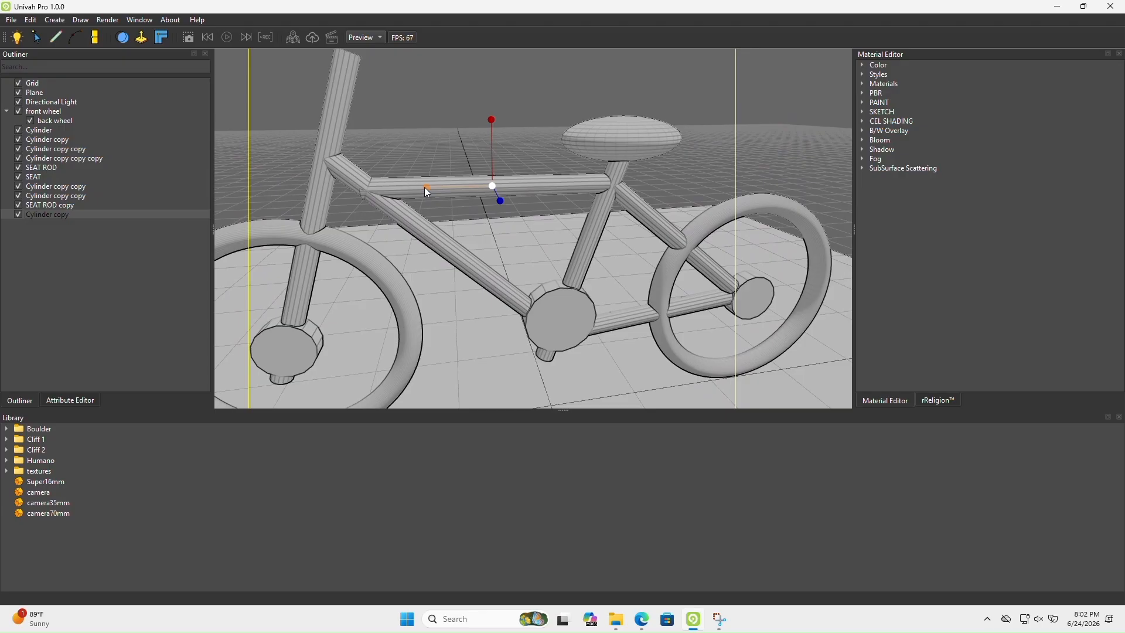
left_click_drag(426, 188, 431, 185)
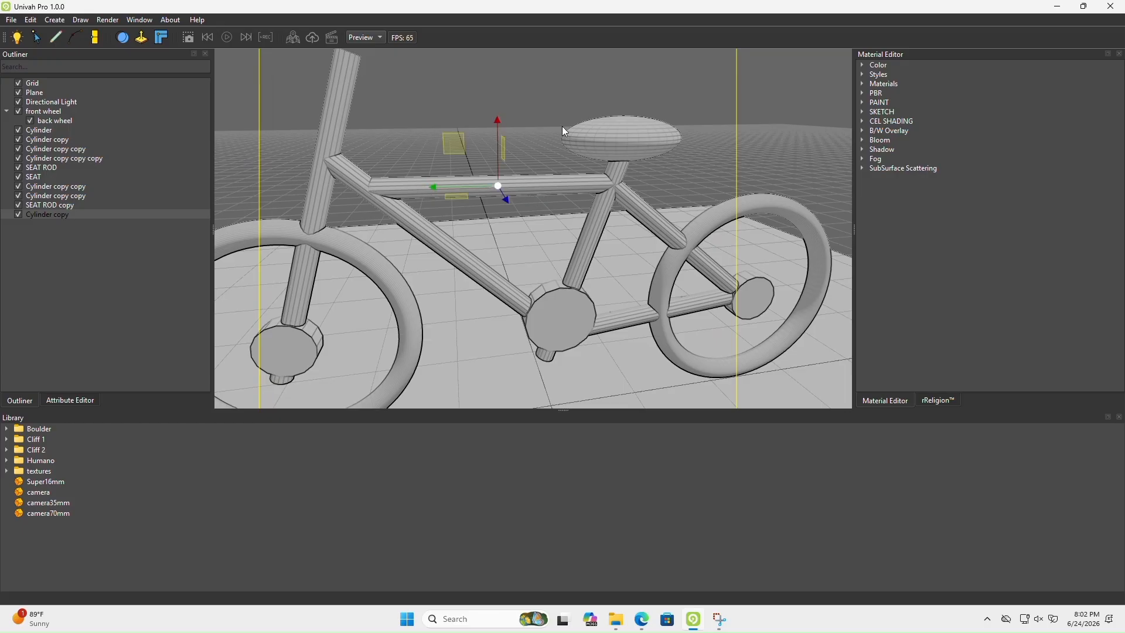
middle_click_drag(459, 186, 569, 234)
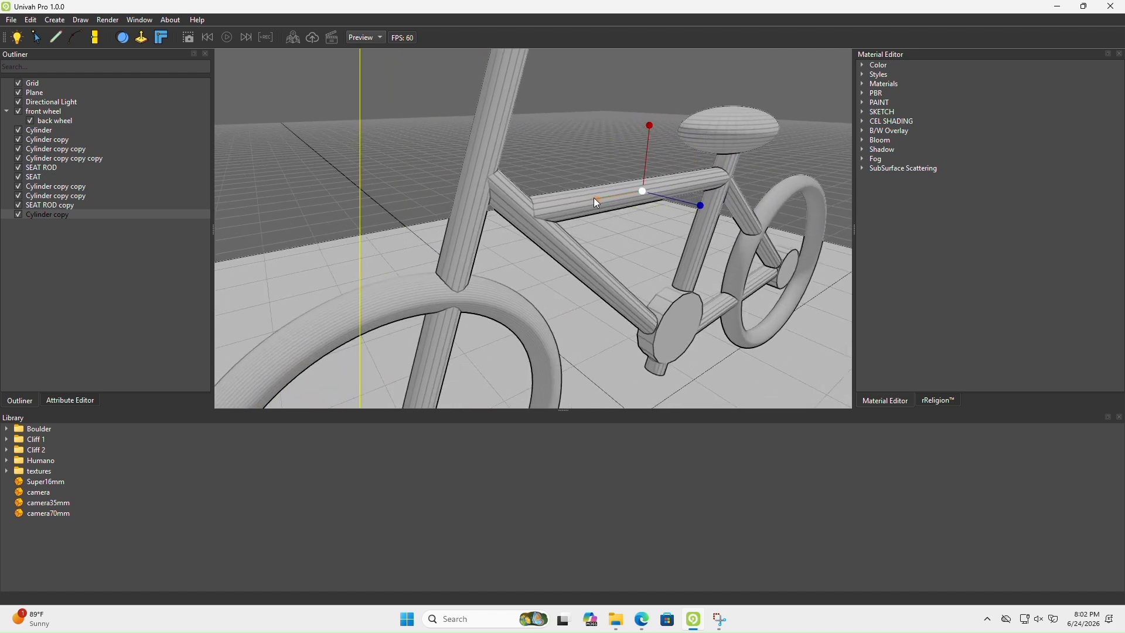
left_click_drag(593, 198, 554, 209)
Reposition the lengthened top tube so its rear end meets the seat tube's upper end and its front end crosses the head tube
middle_click_drag(604, 238, 567, 223)
left_click_drag(567, 223, 564, 173)
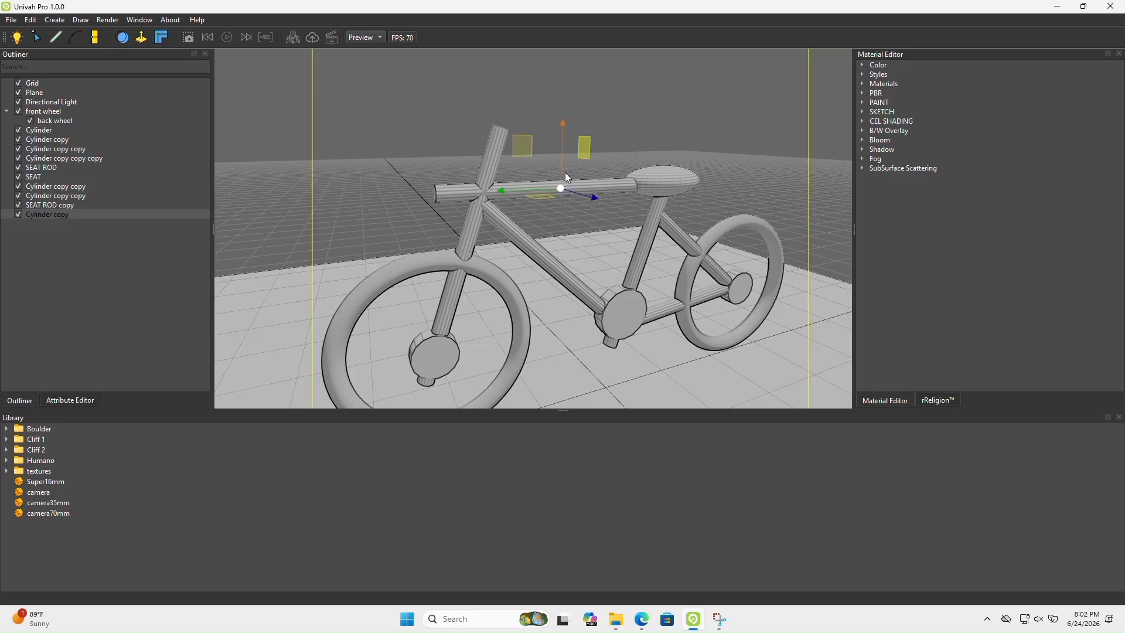
middle_click_drag(647, 187, 564, 239)
scroll(564, 239, "down", 4)
scroll(564, 239, "up", 2)
left_click_drag(485, 230, 542, 210)
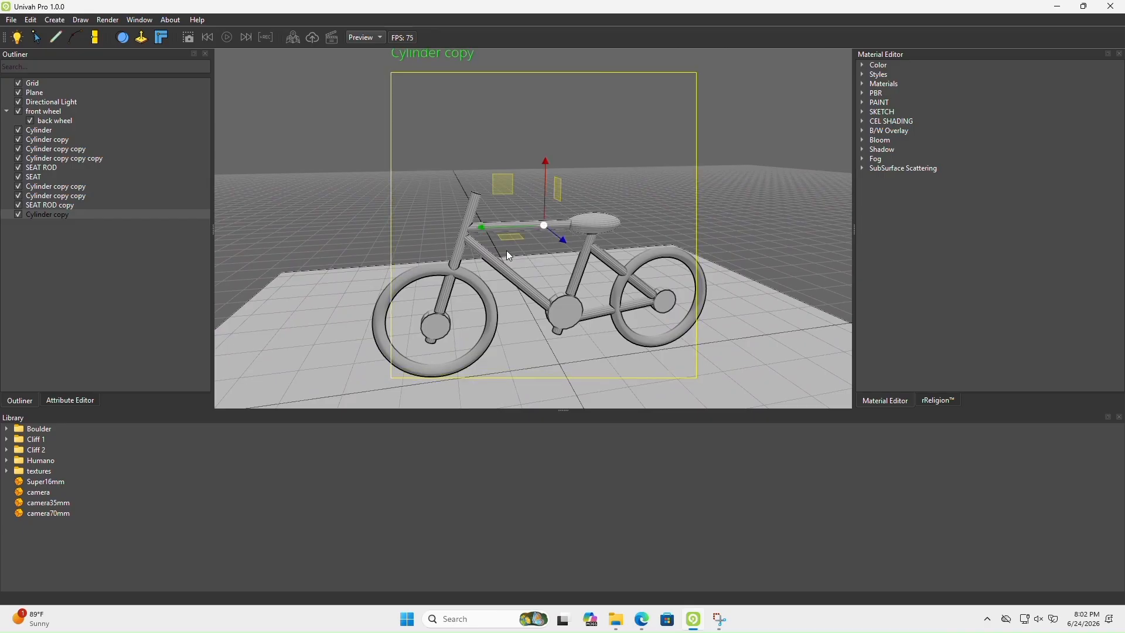
scroll(547, 254, "up", 6)
scroll(548, 253, "down", 6)
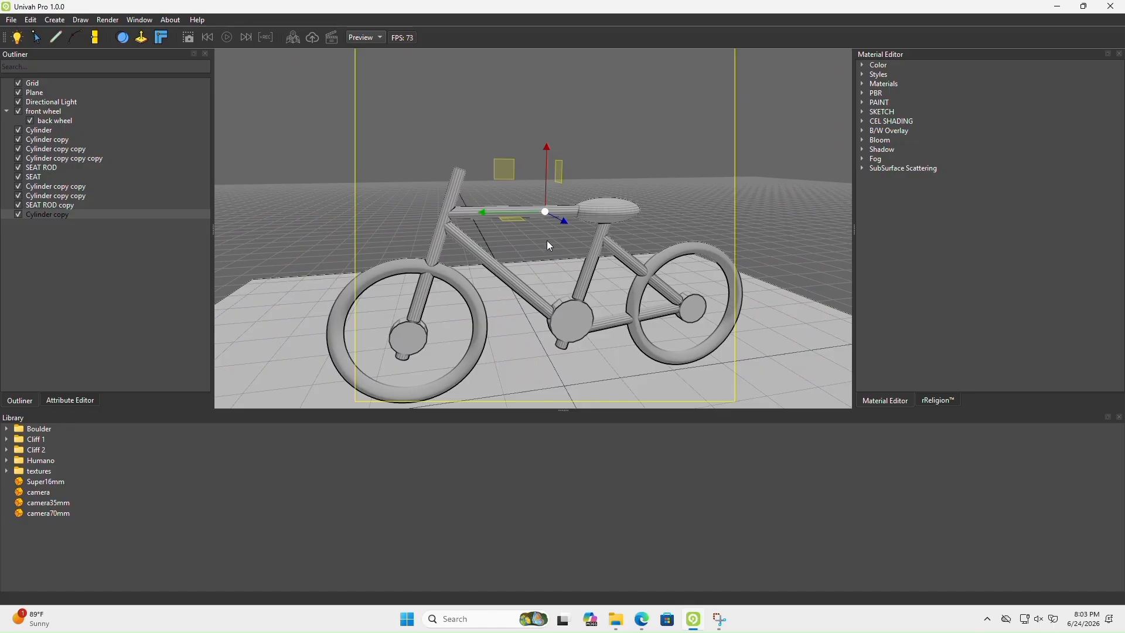
left_click_drag(547, 181, 479, 245)
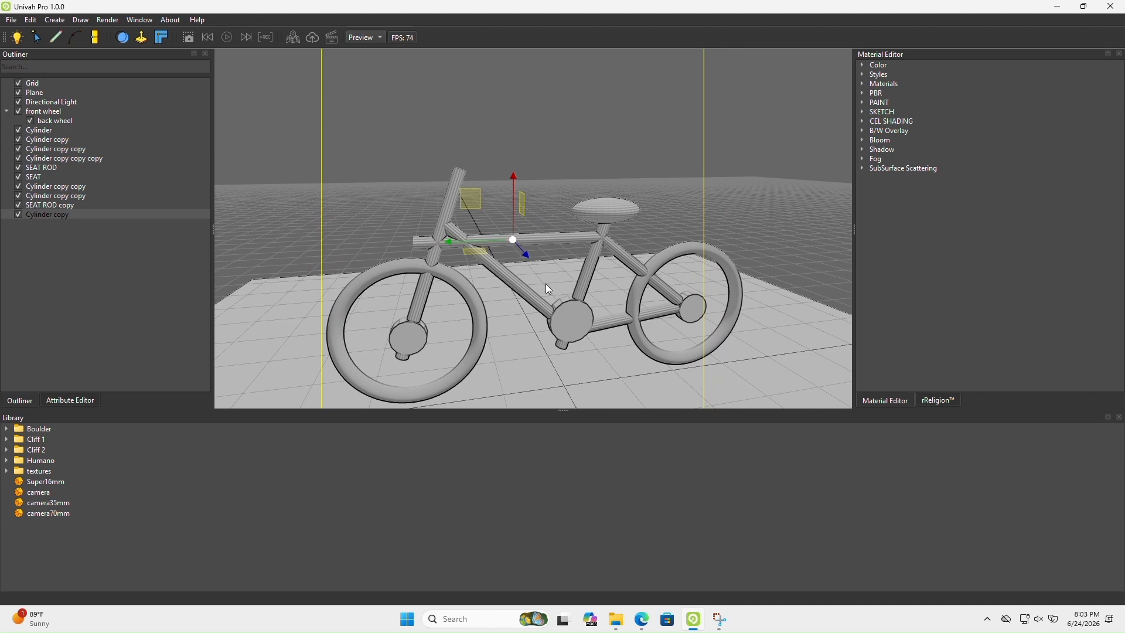
middle_click_drag(508, 314, 420, 332)
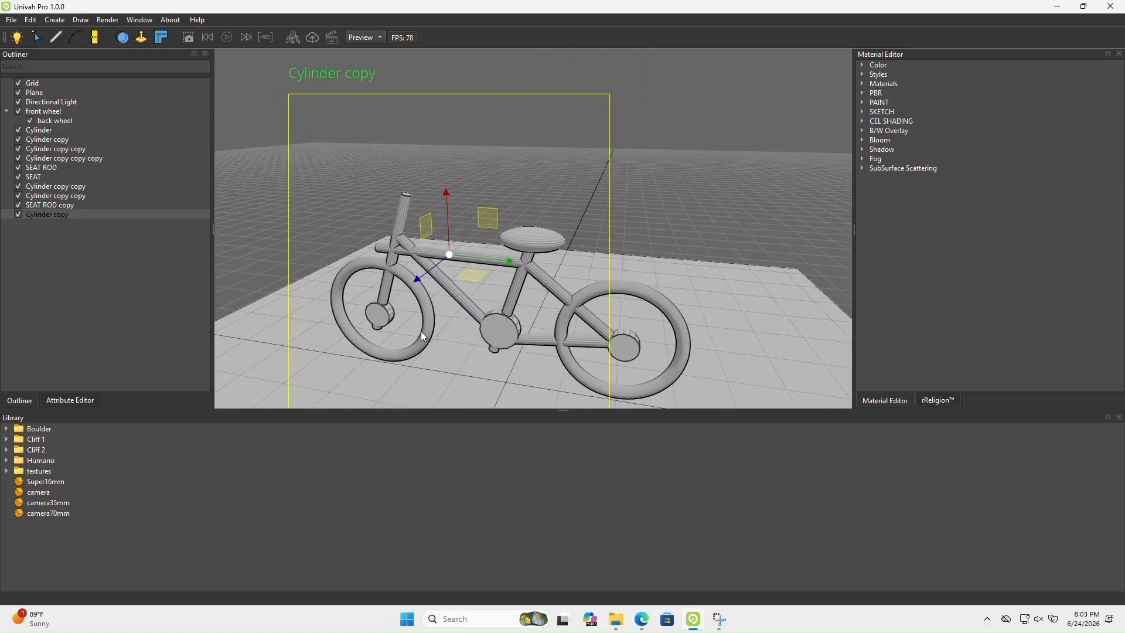
Examine the front wheel's torus parameters and check which bicycle part each listed cylinder represents
left_click(44, 112)
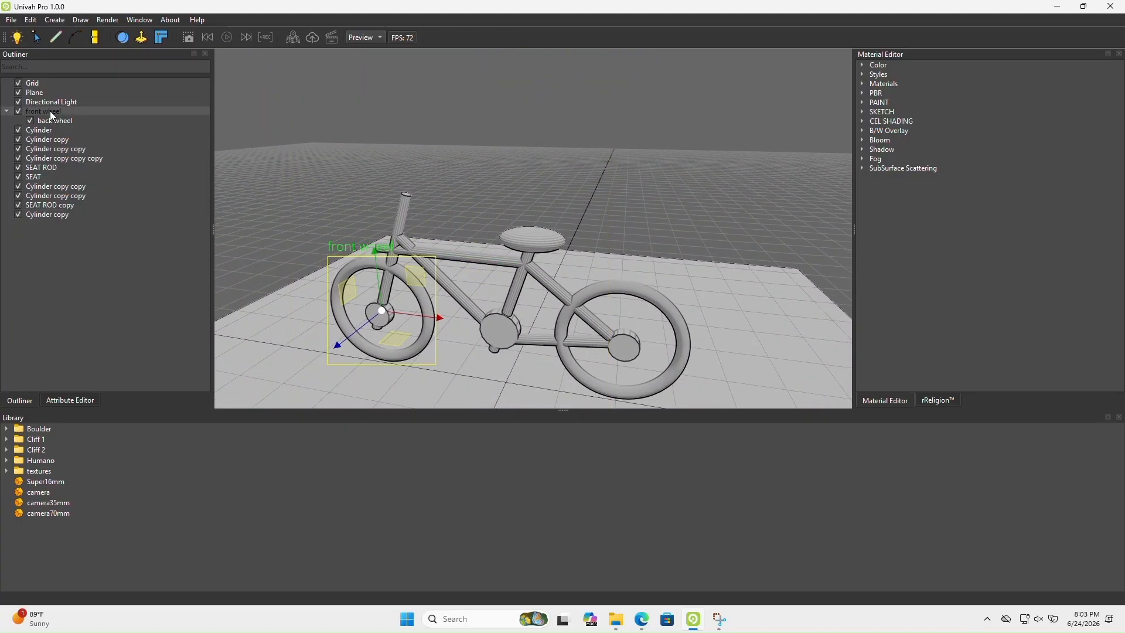
left_click(70, 400)
left_click(7, 66)
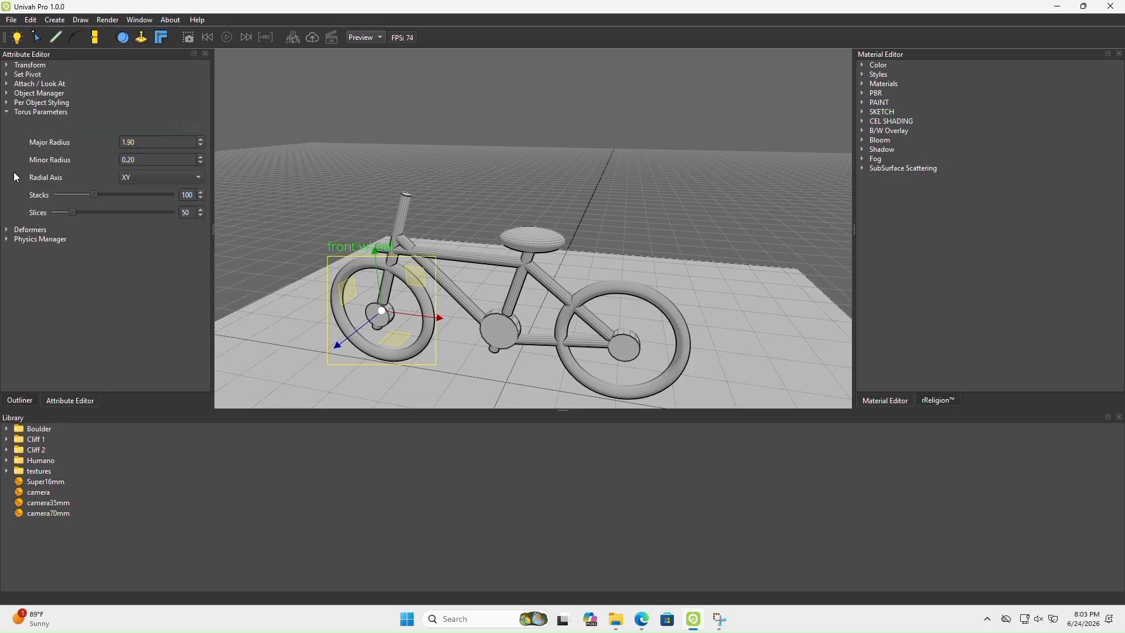
left_click(20, 401)
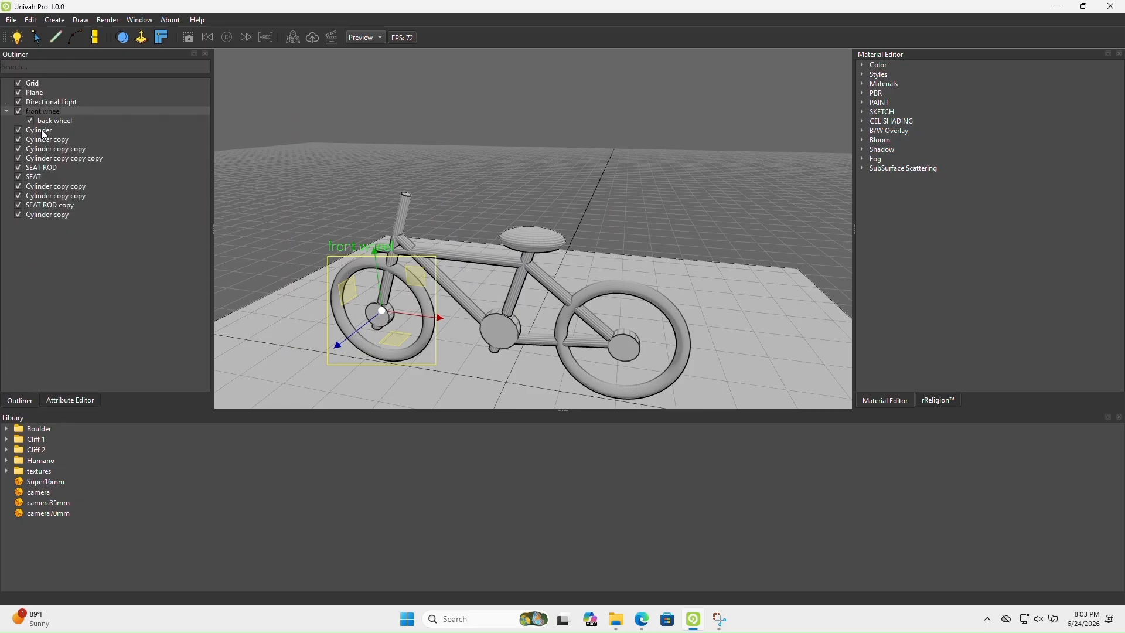
left_click(36, 186)
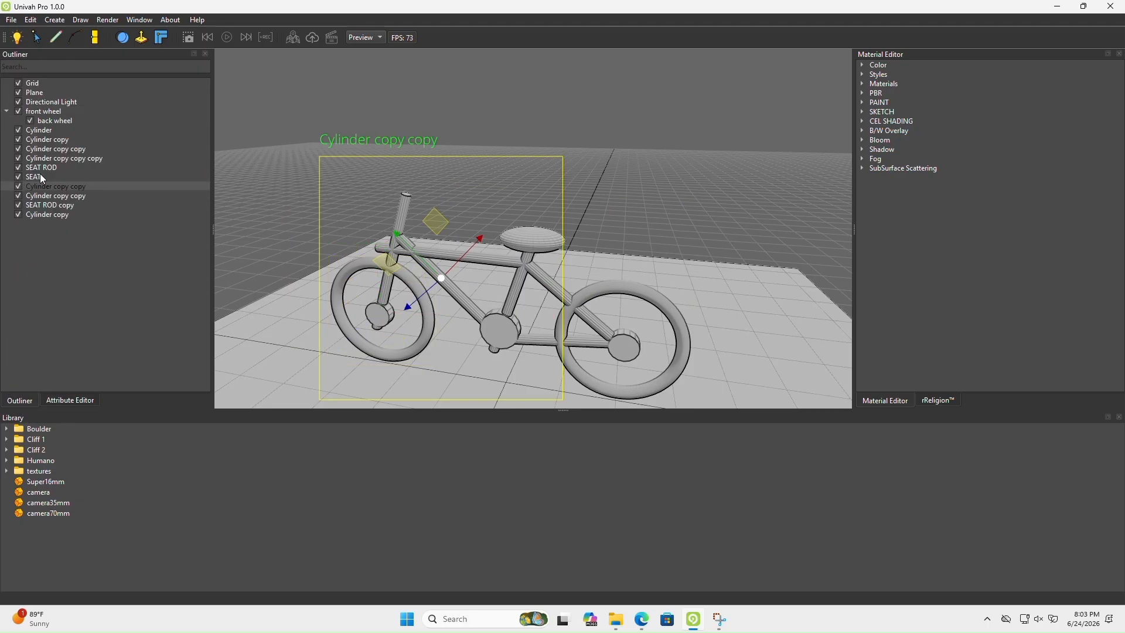
left_click(43, 149)
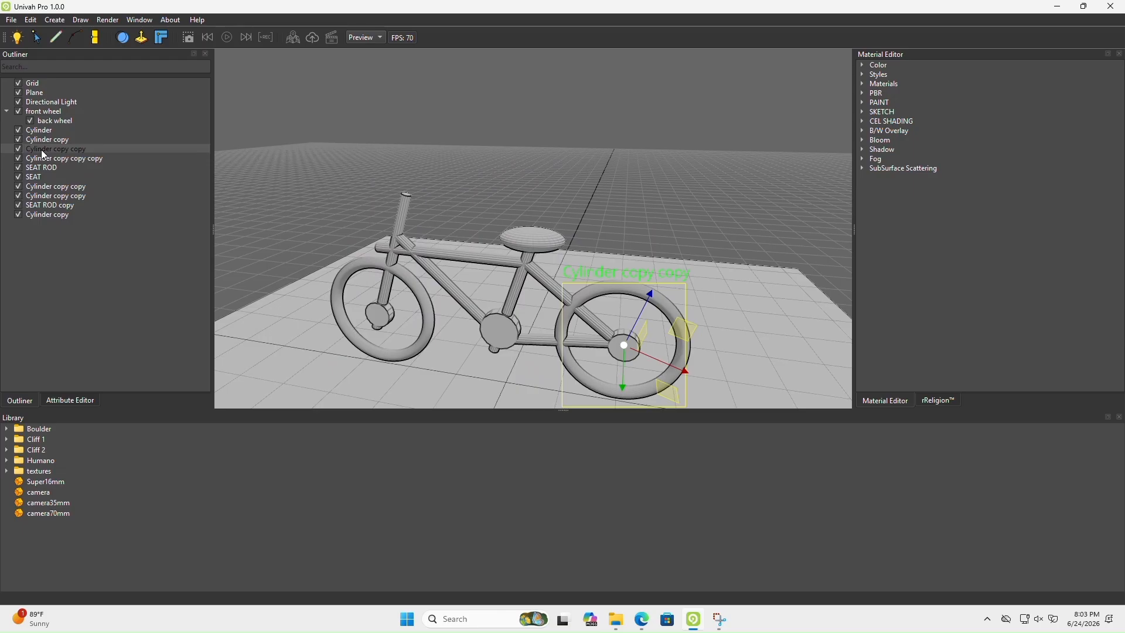
left_click(49, 140)
left_click(47, 131)
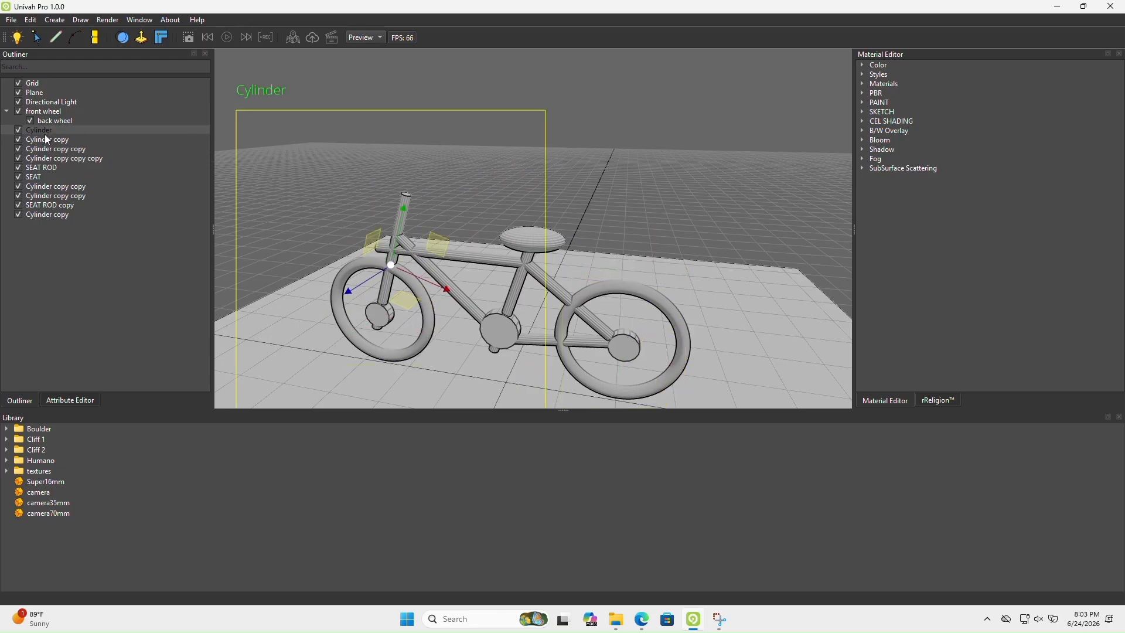
Parent all the cylinders, SEAT ROD, SEAT and SEAT ROD copy under the front wheel
left_click_drag(36, 132, 53, 112)
left_click_drag(39, 156, 54, 113)
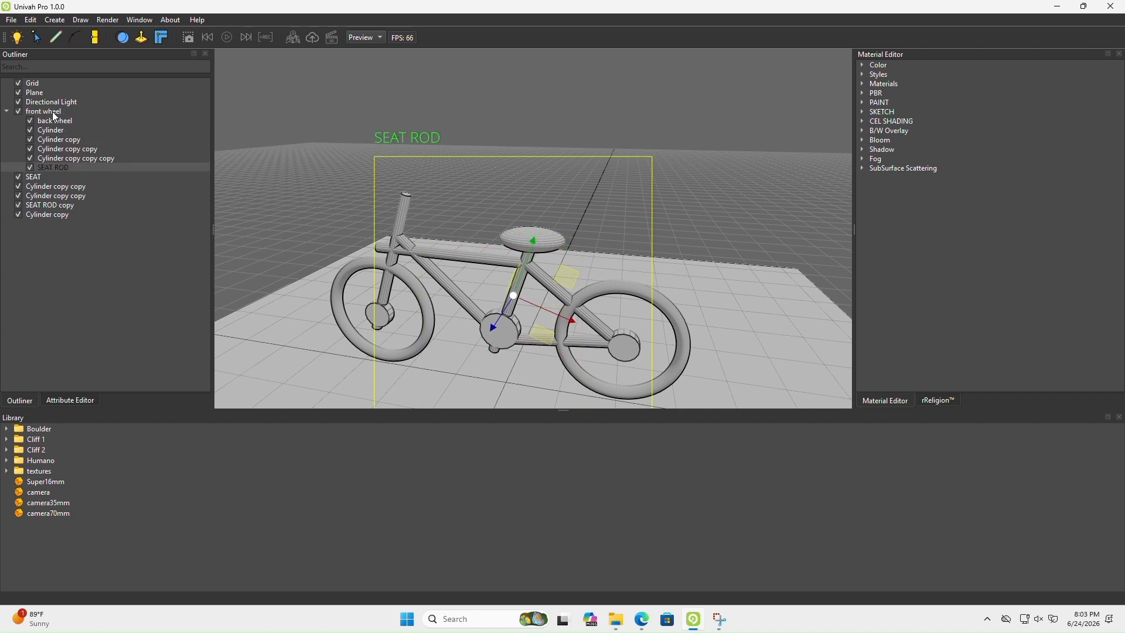
left_click_drag(33, 177, 55, 118)
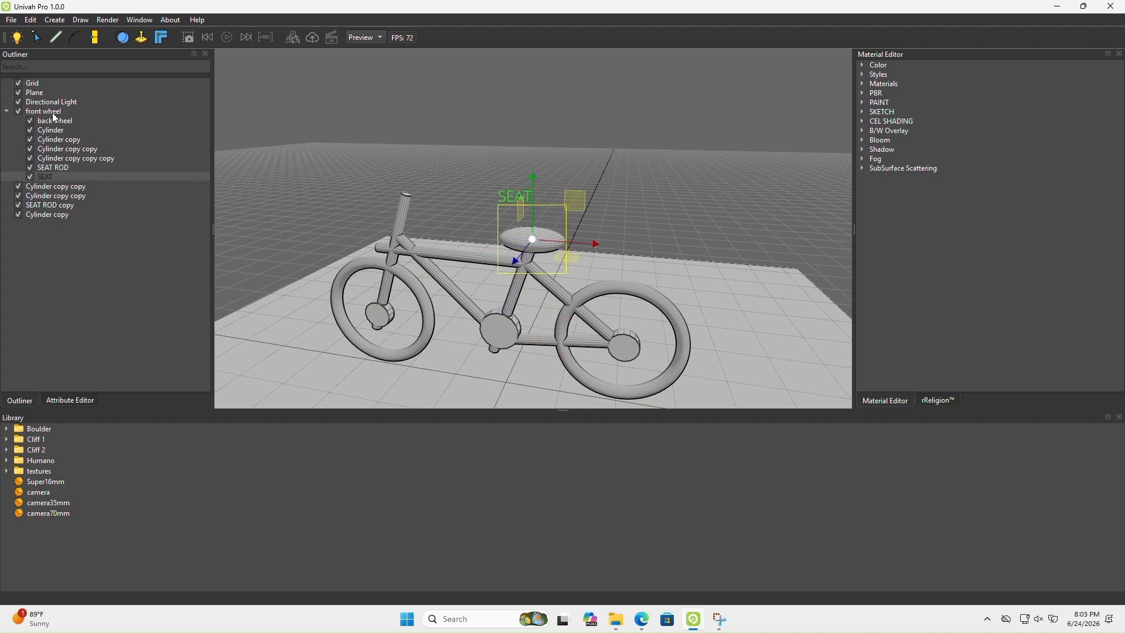
left_click_drag(42, 191, 54, 117)
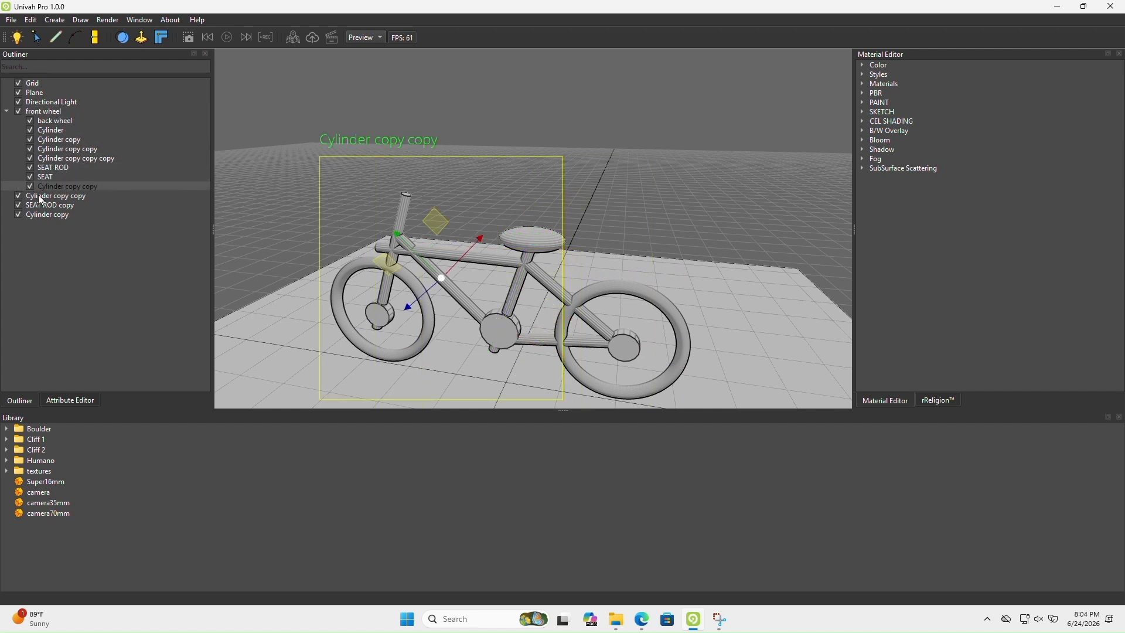
left_click_drag(39, 195, 52, 113)
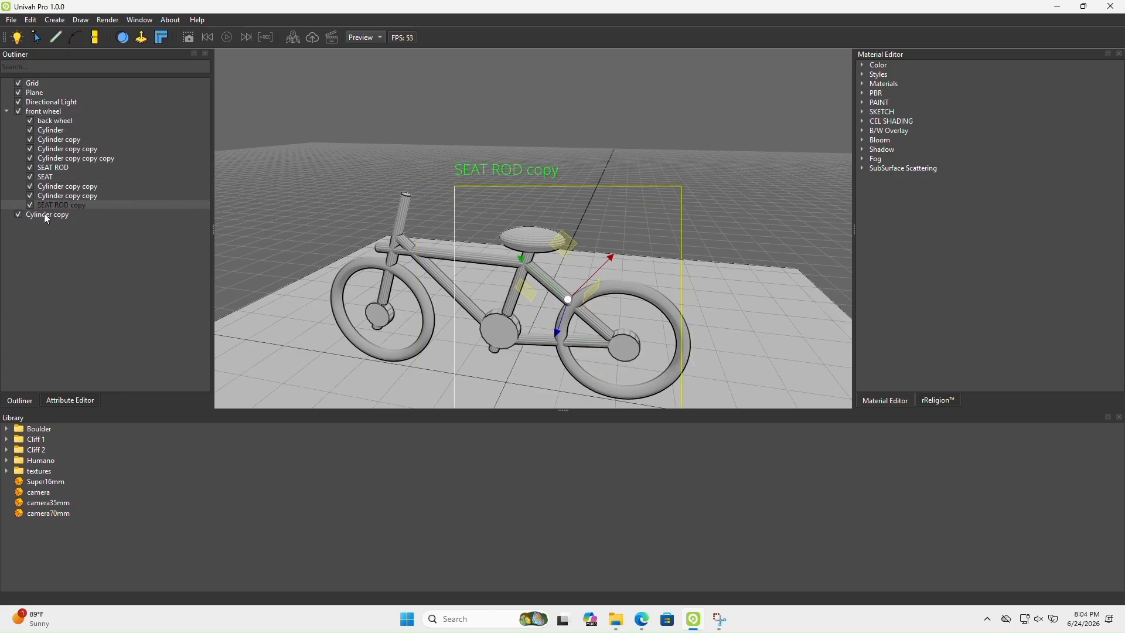
left_click_drag(47, 218, 52, 115)
Check the front wheel hierarchy by hiding and showing it, and inspect the whole bicycle from several angles
left_click(18, 112)
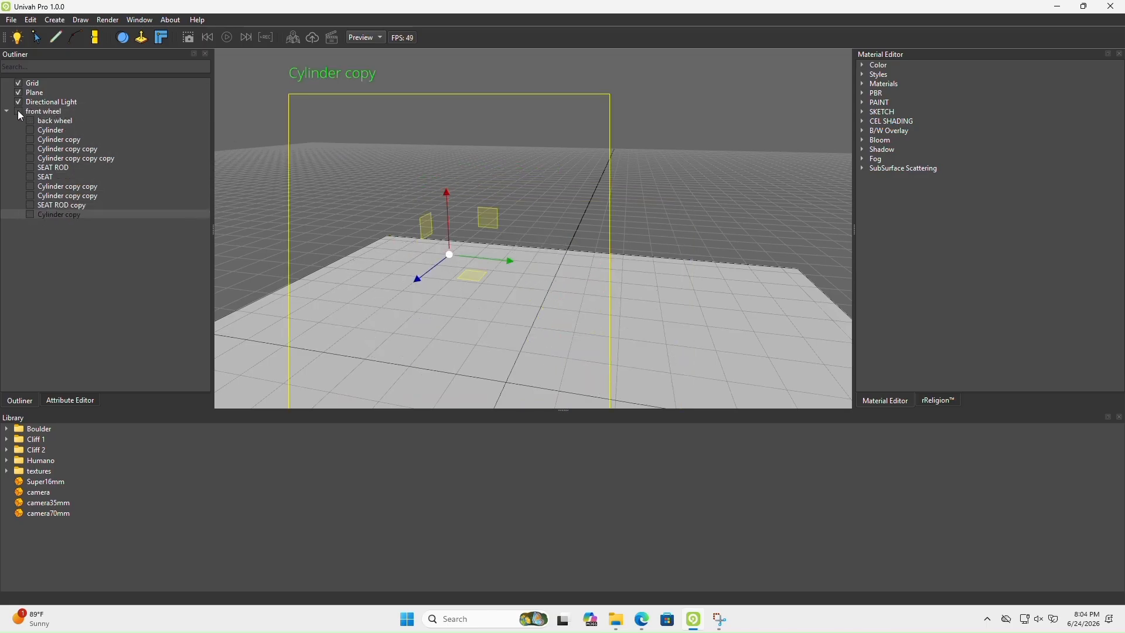
middle_click_drag(289, 339, 426, 335)
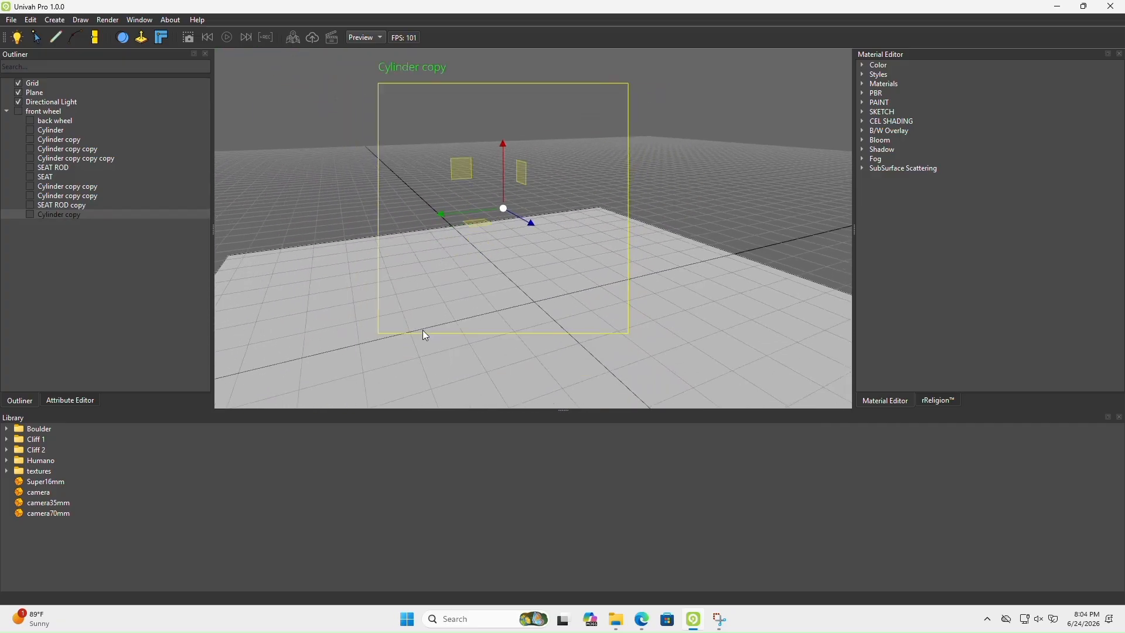
left_click(18, 111)
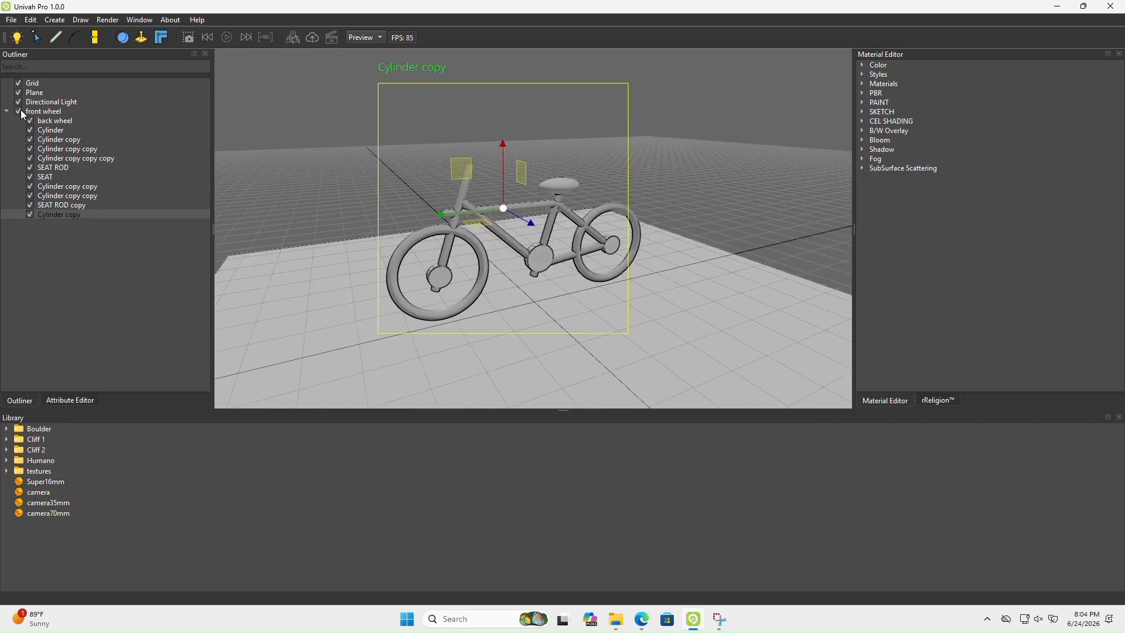
left_click(37, 112)
mouse_move(455, 293)
middle_mouse_down()
mouse_move(491, 342)
mouse_move(456, 292)
mouse_move(459, 304)
middle_mouse_up()
middle_click_drag(585, 308, 392, 274)
middle_click_drag(370, 291, 555, 281)
scroll(554, 280, "down", 5)
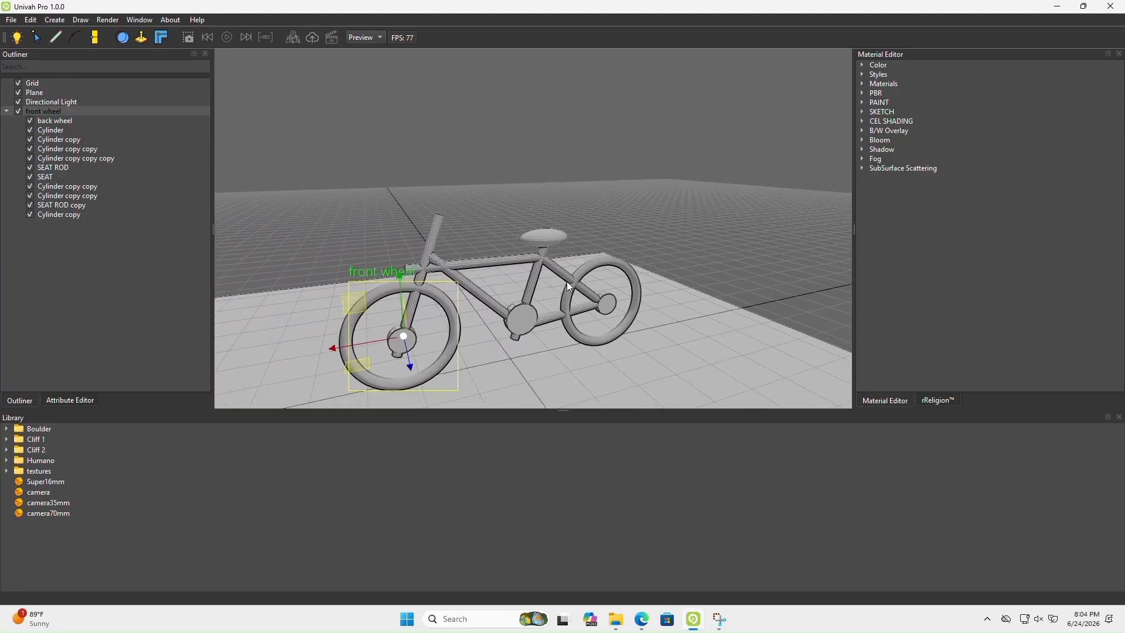
Try the front wheel's torus with 3 stacks and with 4 stacks
left_click(117, 24)
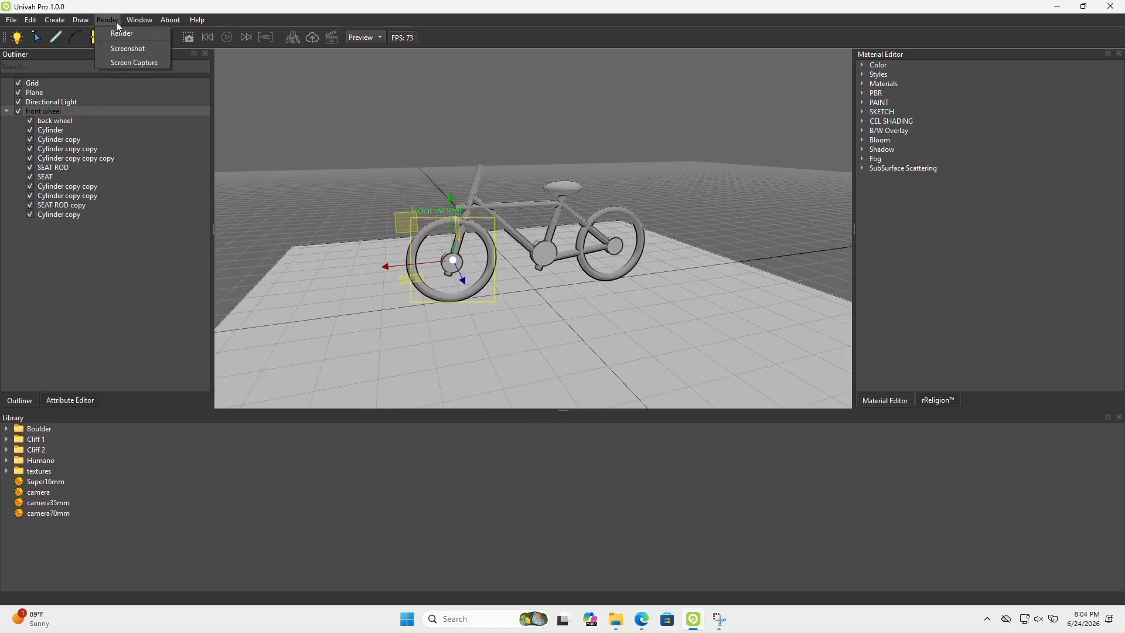
left_click(56, 123)
left_click(56, 121)
left_click(54, 111)
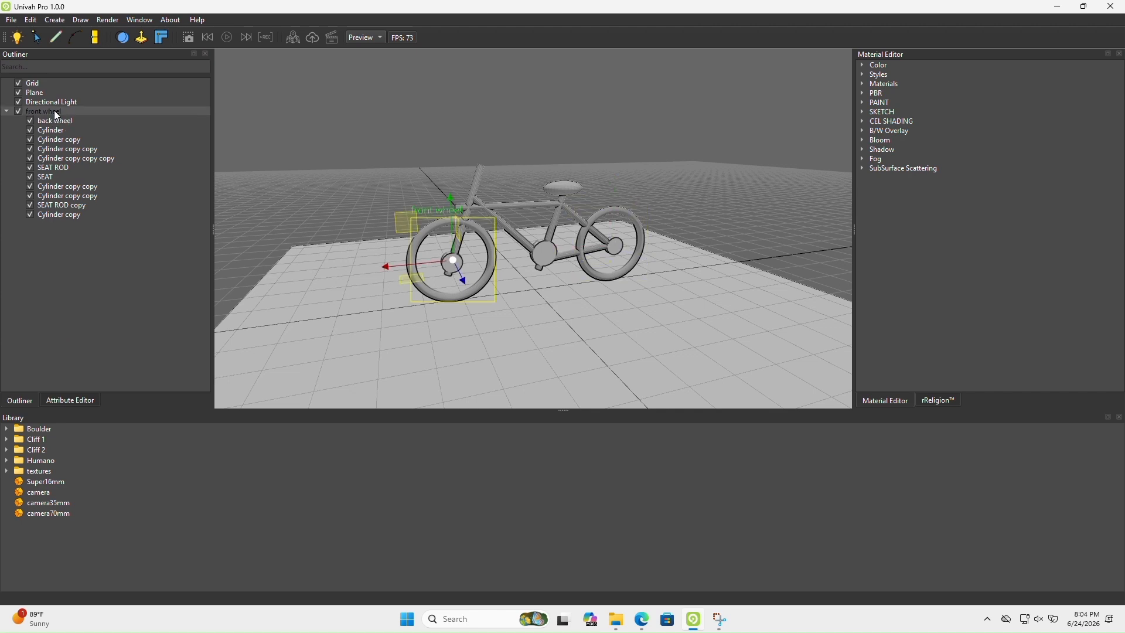
left_click(71, 400)
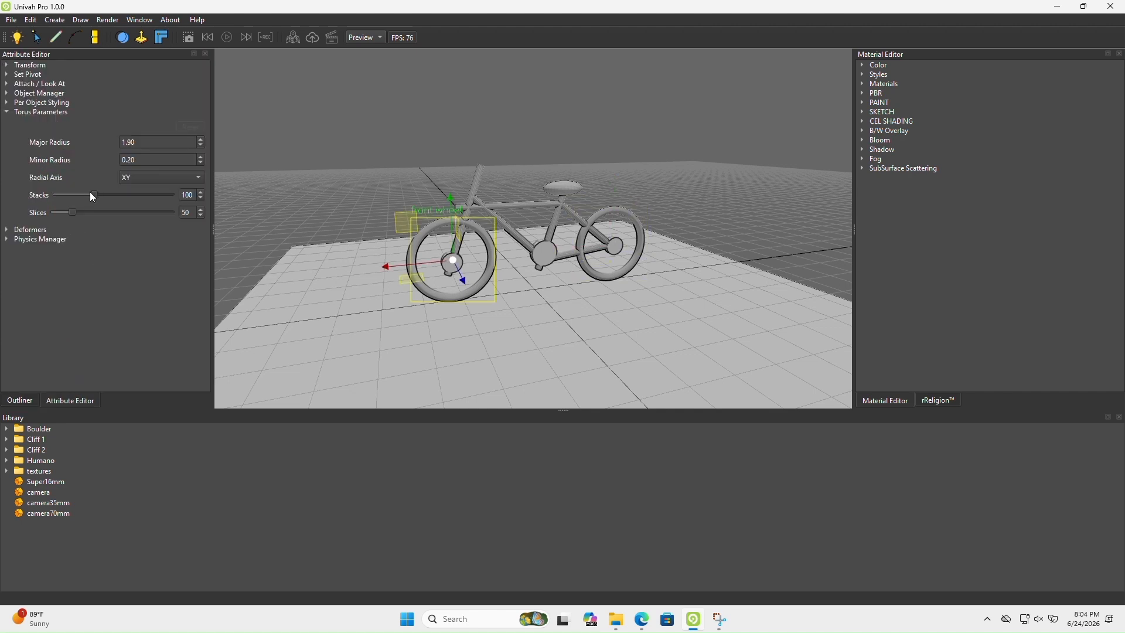
left_click_drag(89, 192, 52, 194)
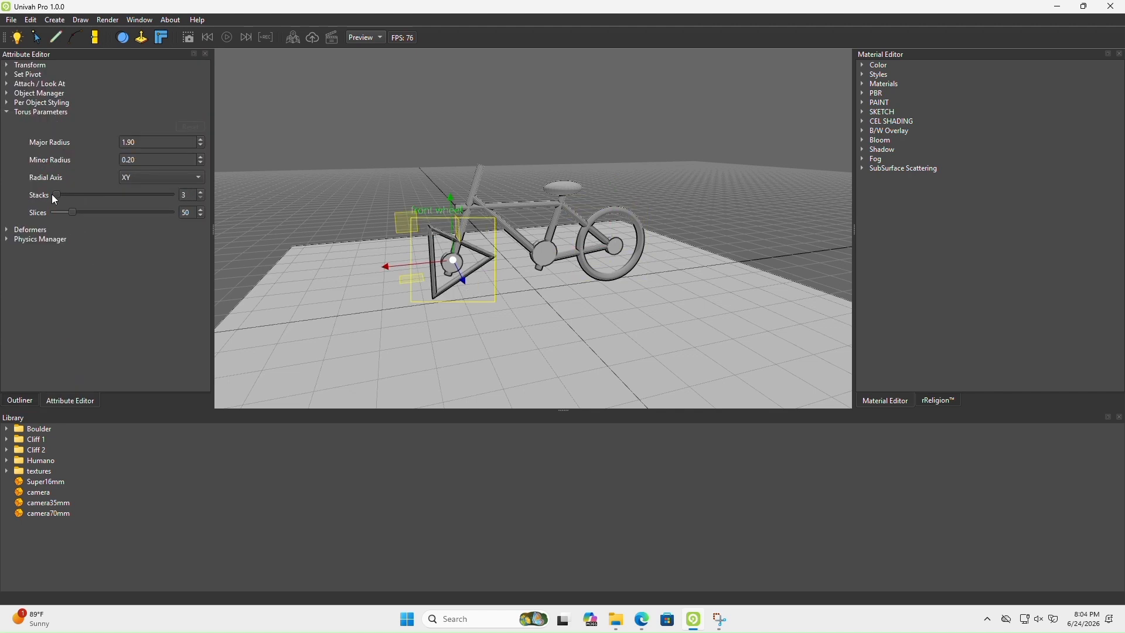
scroll(430, 278, "up", 10)
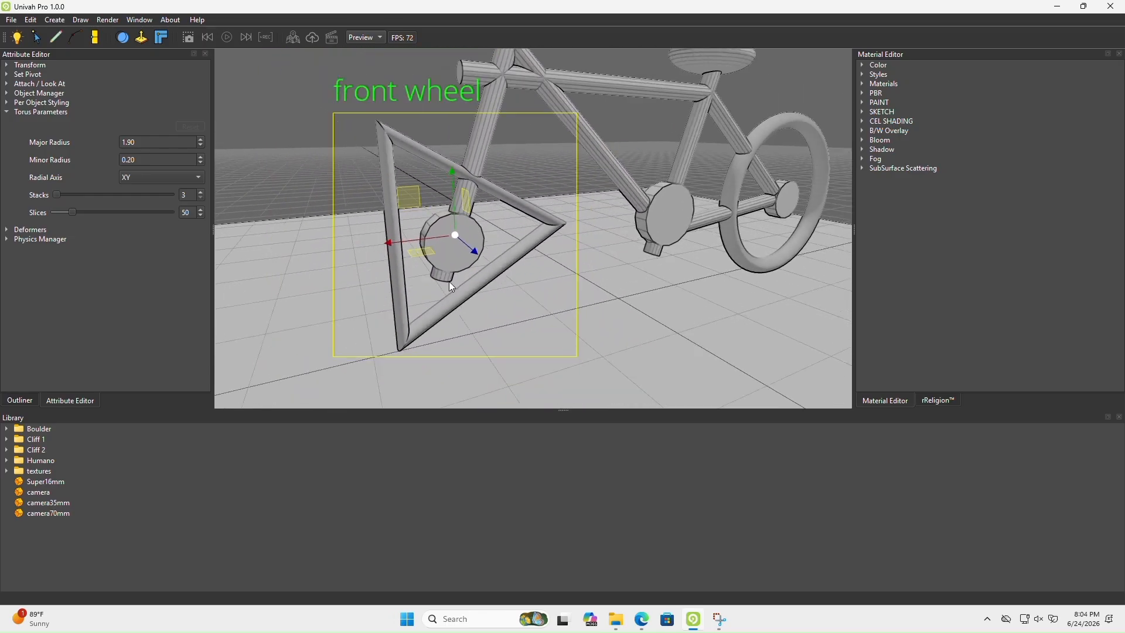
left_click(201, 191)
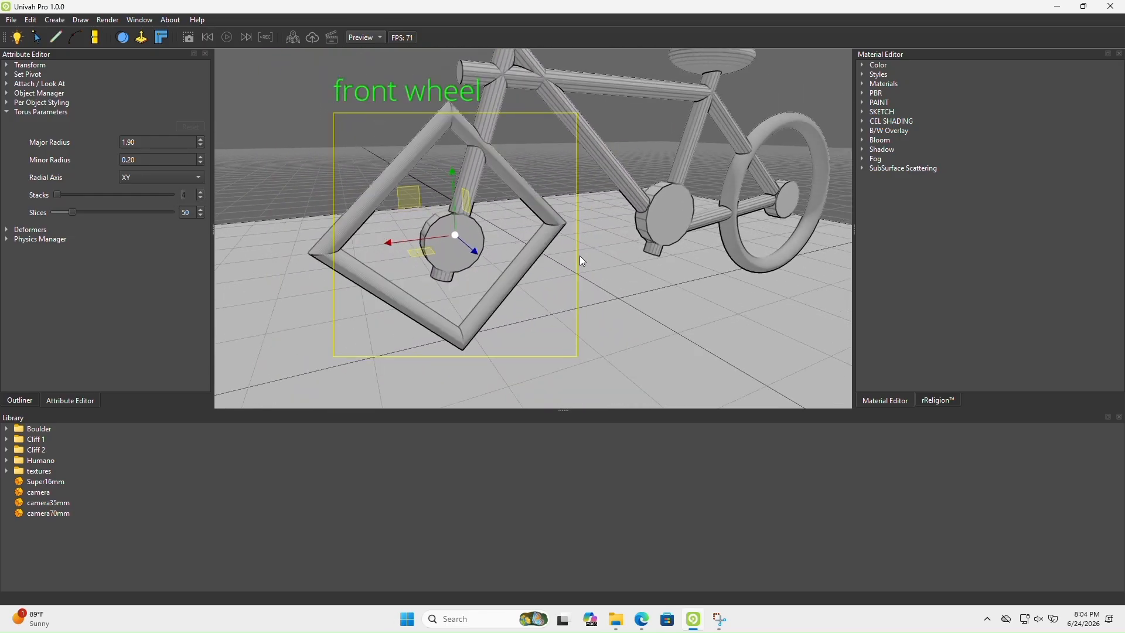
mouse_move(579, 255)
middle_mouse_down()
mouse_move(519, 220)
mouse_move(590, 244)
middle_mouse_up()
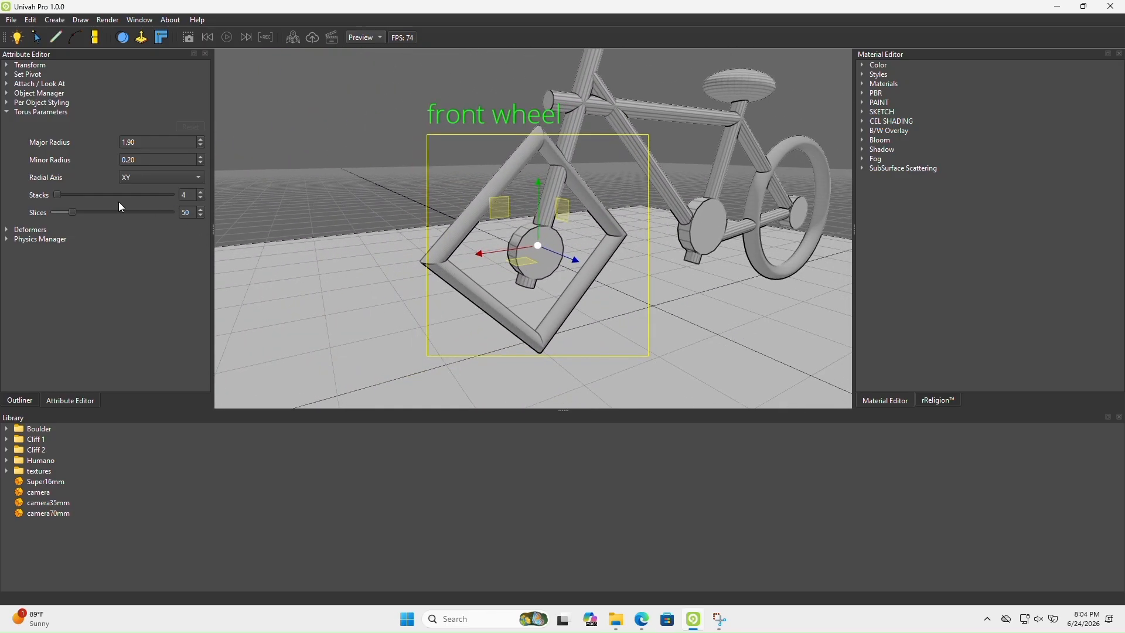
Set the front wheel's torus stacks to 17 and inspect the rim up close
left_click_drag(56, 194, 60, 194)
scroll(504, 289, "down", 6)
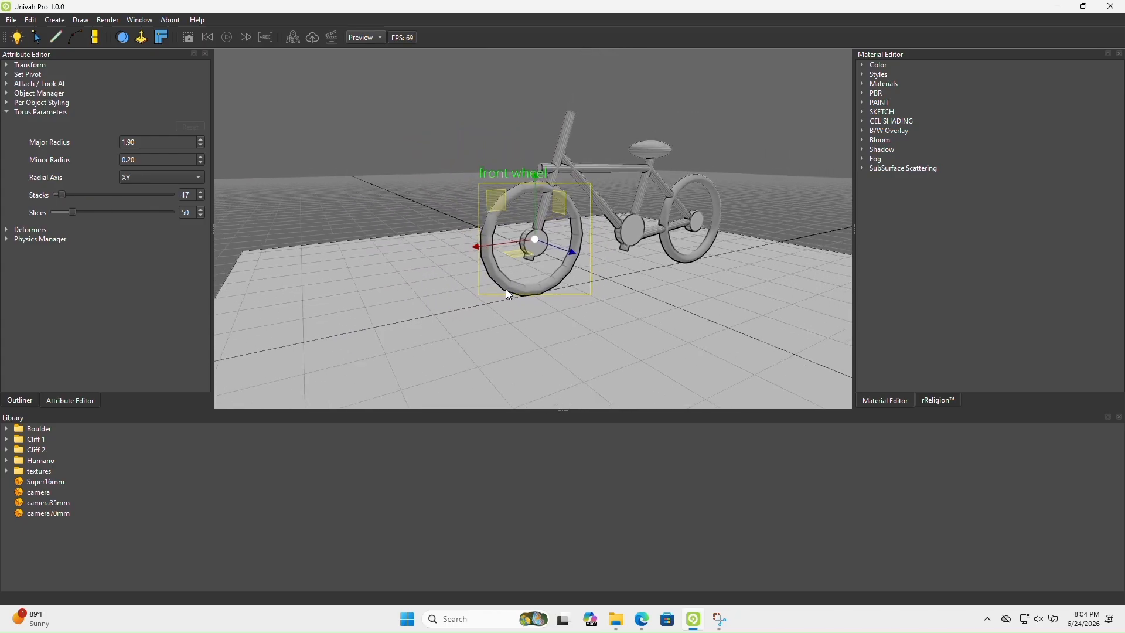
scroll(505, 290, "up", 5)
mouse_move(505, 289)
middle_mouse_down()
mouse_move(448, 281)
mouse_move(519, 287)
middle_mouse_up()
scroll(519, 287, "up", 3)
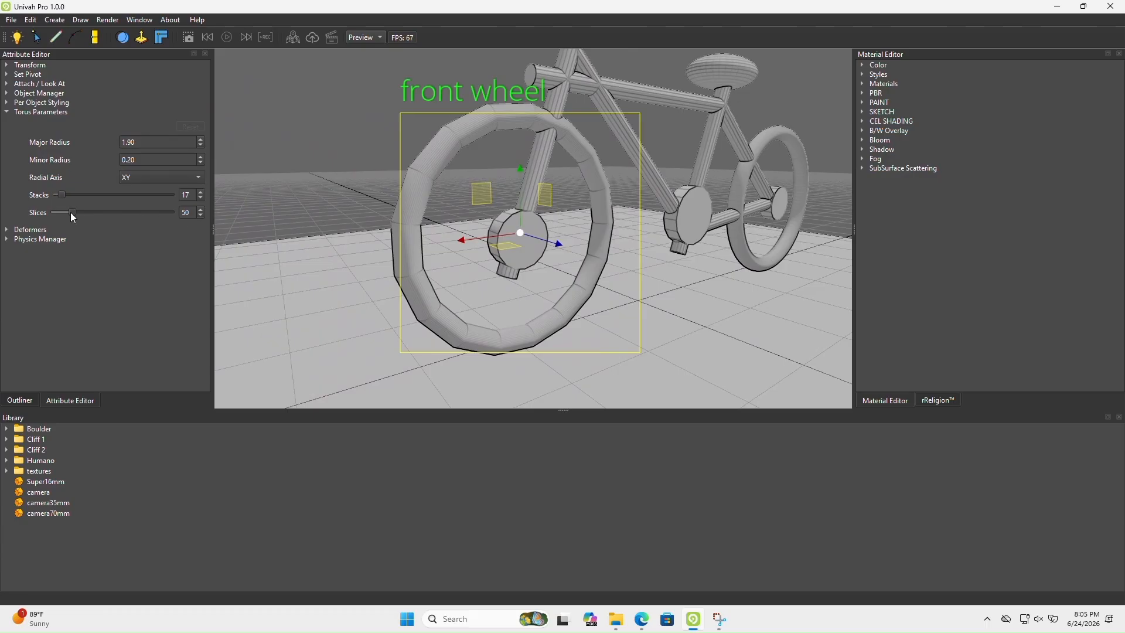
Reduce the front wheel's torus slices to 3 and inspect the rim from both sides
left_click_drag(70, 212, 47, 212)
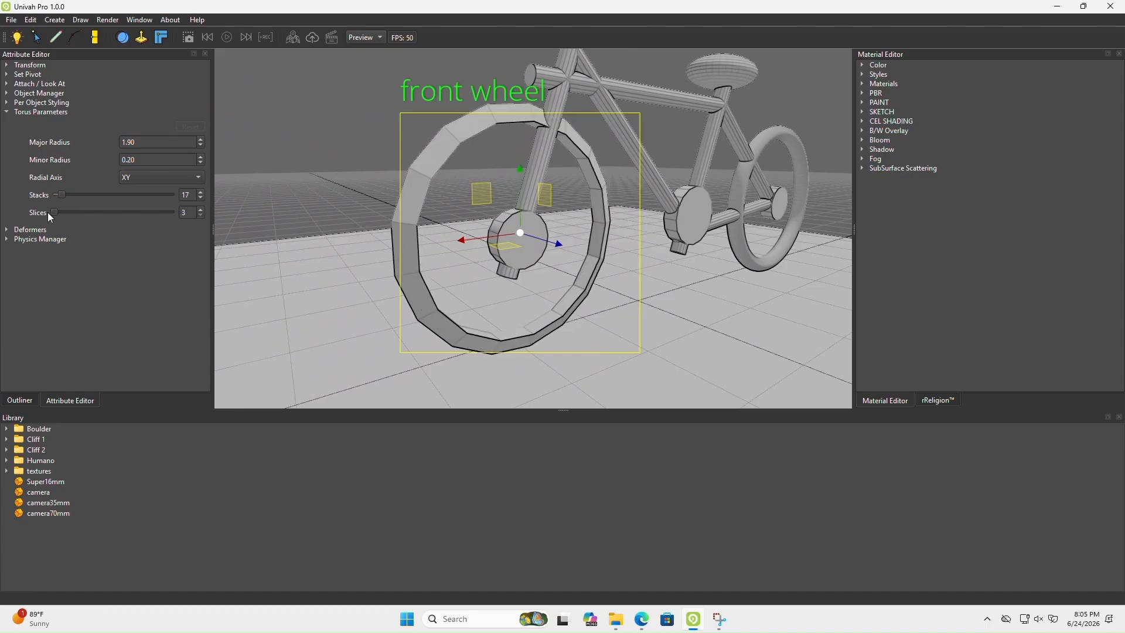
scroll(557, 196, "down", 5)
middle_click_drag(557, 196, 296, 226)
scroll(420, 202, "up", 4)
scroll(420, 205, "up", 3)
left_click_drag(57, 213, 52, 217)
Try the YZ radial axis on the front wheel's torus and restore it to XY
left_click(197, 177)
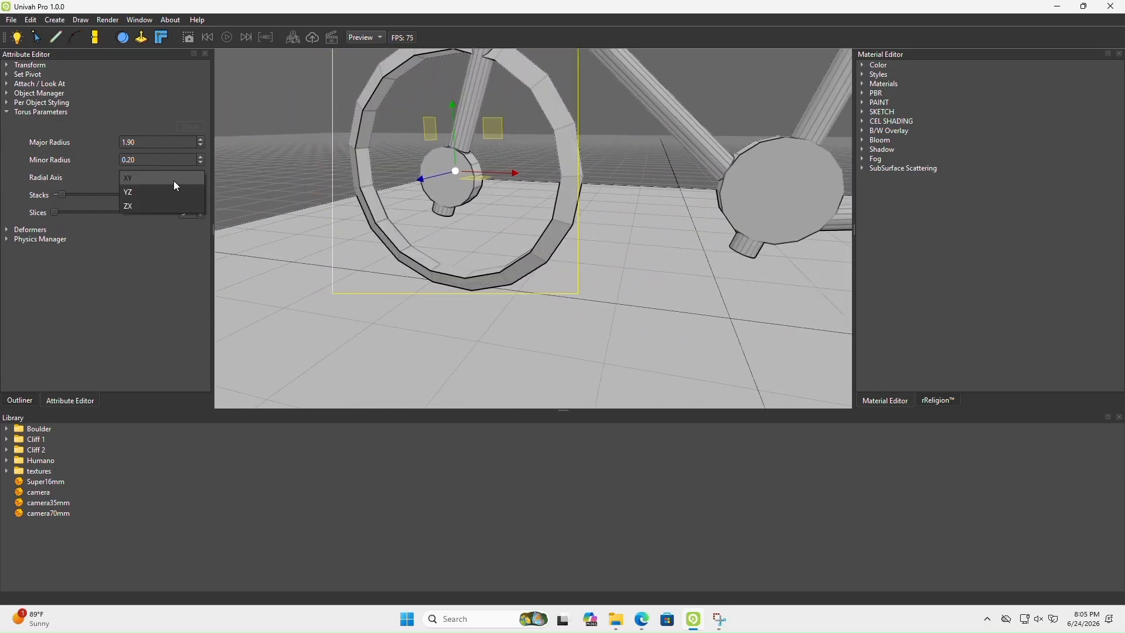
left_click(150, 192)
middle_click_drag(460, 261, 619, 242)
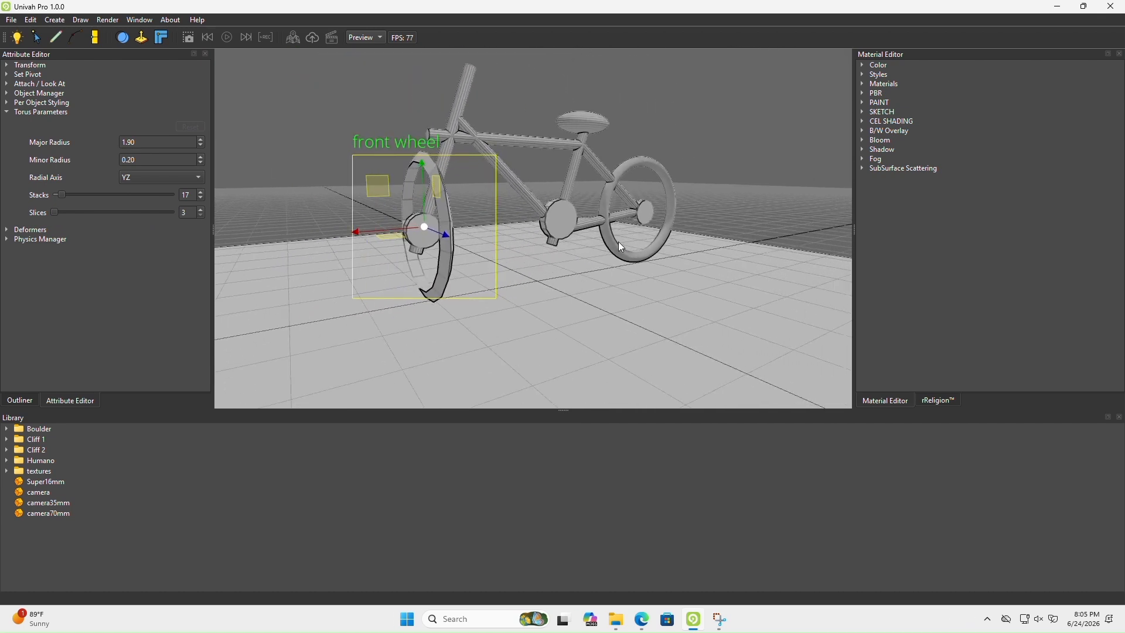
left_click(161, 176)
left_click(154, 168)
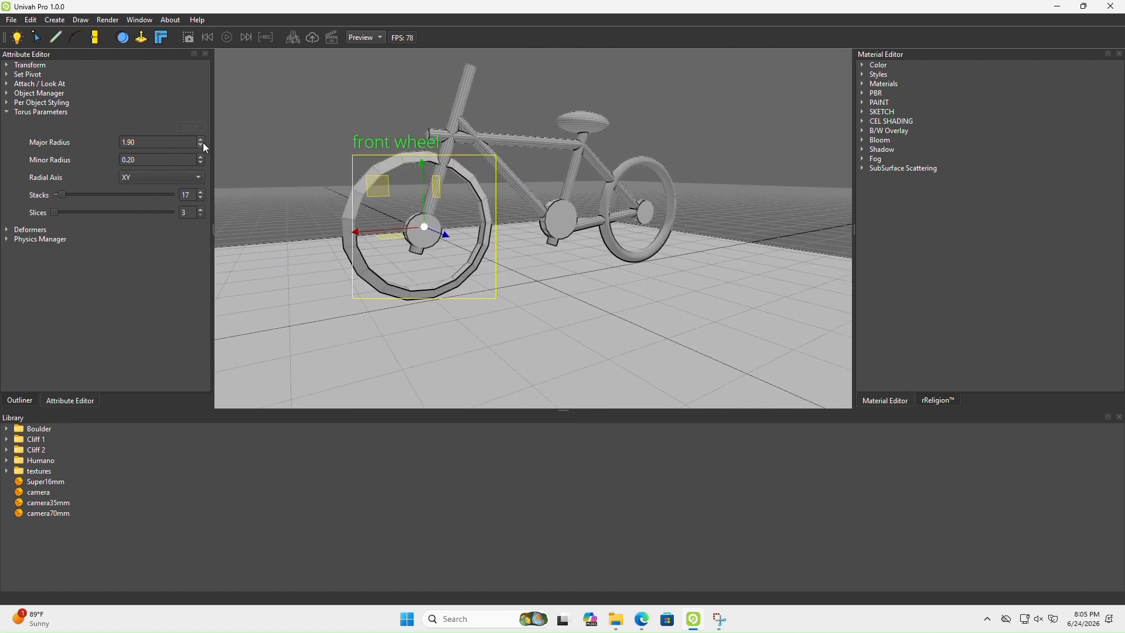
Set the front wheel's torus slices to 22 and display the Keyframe Timeline
left_click_drag(58, 212, 62, 212)
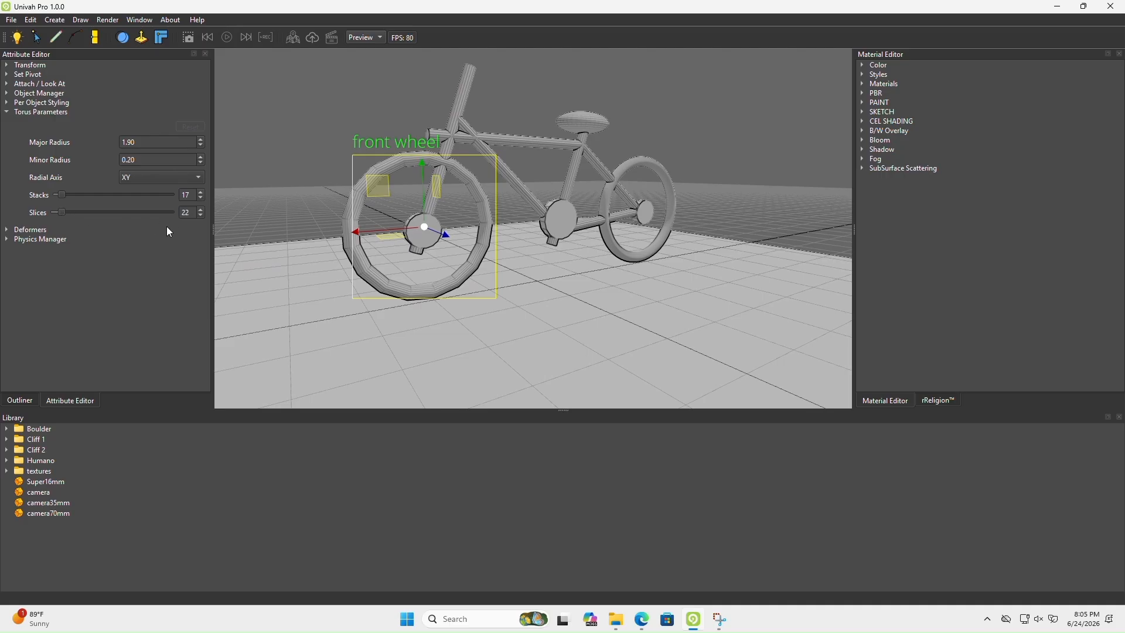
left_click(141, 20)
left_click(153, 148)
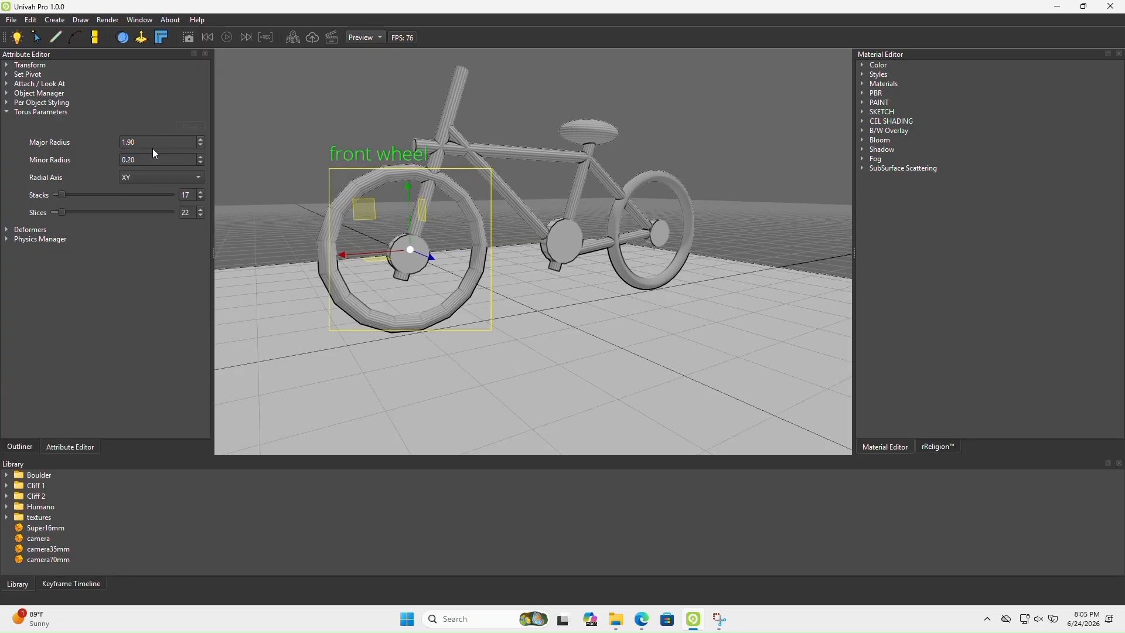
left_click(87, 579)
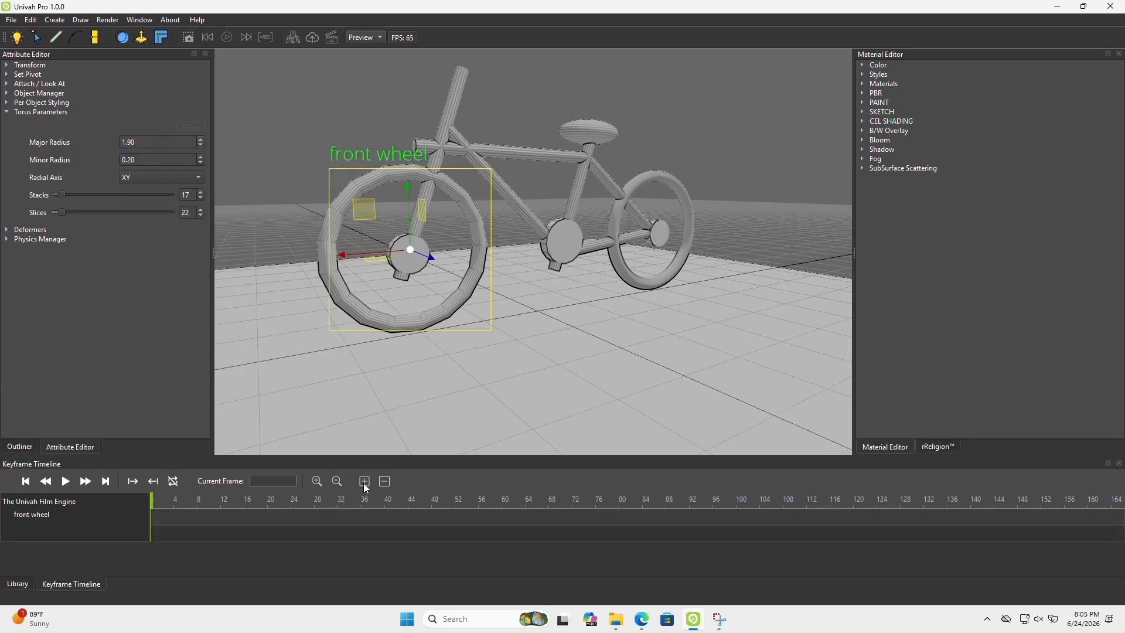
Check the front wheel group by toggling its visibility off and on, and add a transform keyframe at frame 0
left_click(20, 447)
left_click(19, 111)
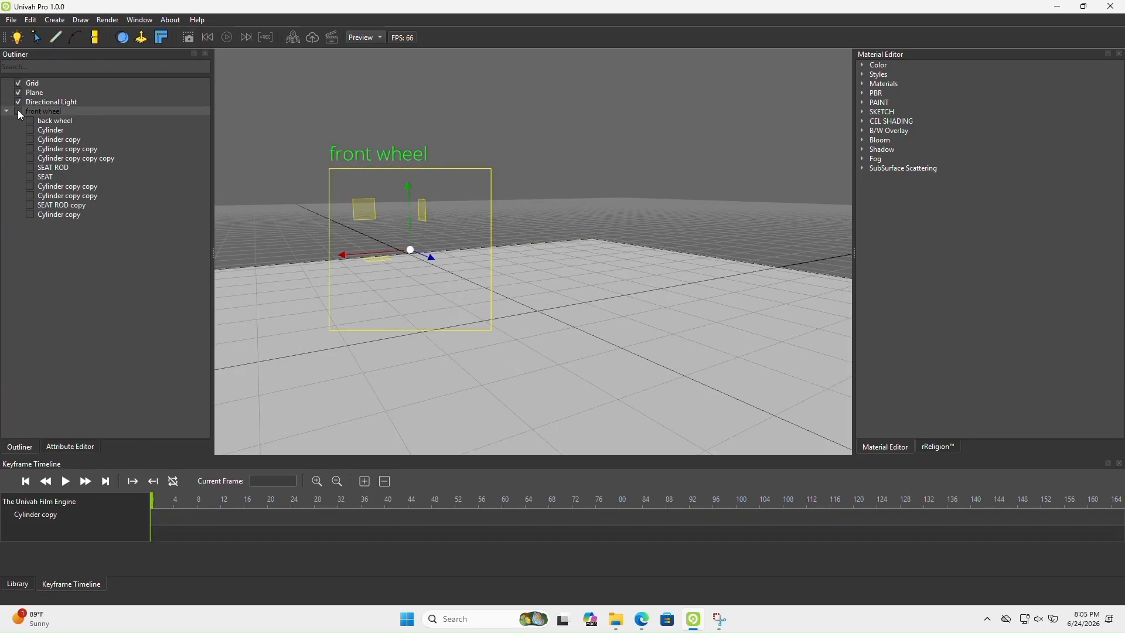
left_click(18, 111)
left_click(363, 484)
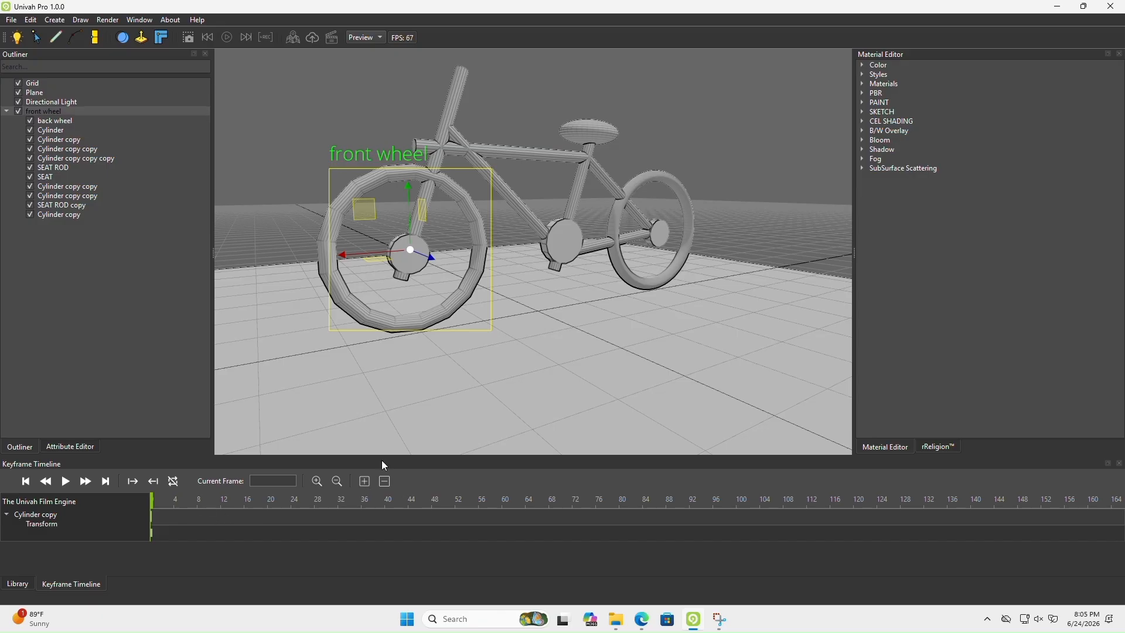
Try rotating the front wheel at frame 44, and return the timeline to frame 0
left_click(410, 505)
key("e")
middle_click_drag(373, 188, 434, 277)
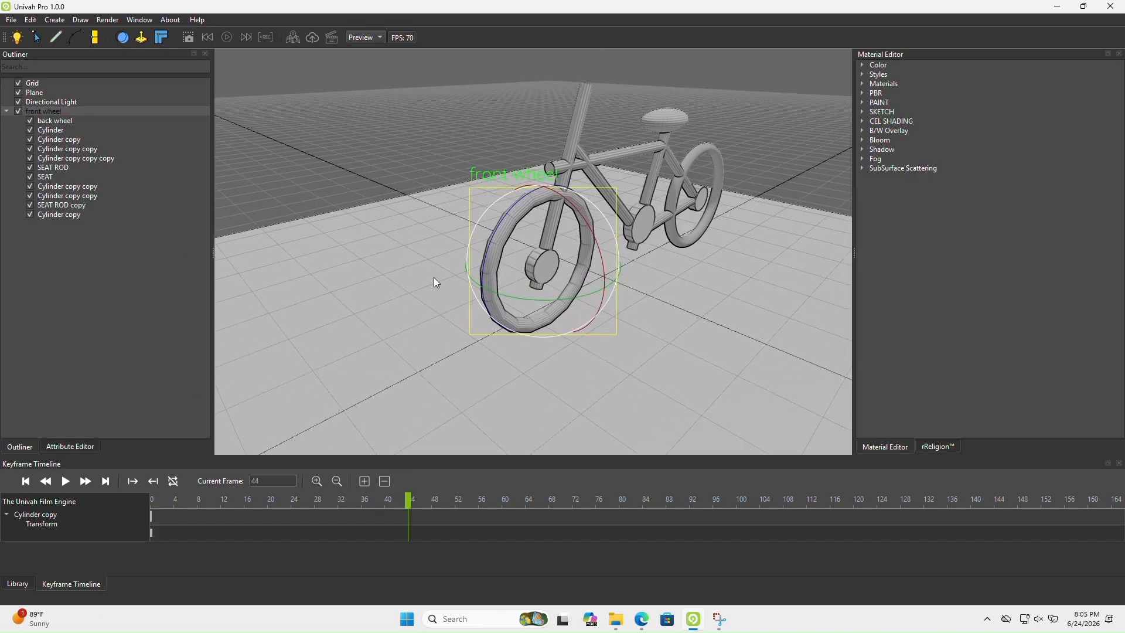
mouse_move(513, 216)
left_mouse_down()
mouse_move(499, 240)
mouse_move(506, 248)
mouse_move(574, 190)
mouse_move(515, 231)
mouse_move(527, 316)
mouse_move(545, 205)
mouse_move(508, 333)
mouse_move(549, 198)
mouse_move(494, 238)
mouse_move(517, 216)
left_mouse_up()
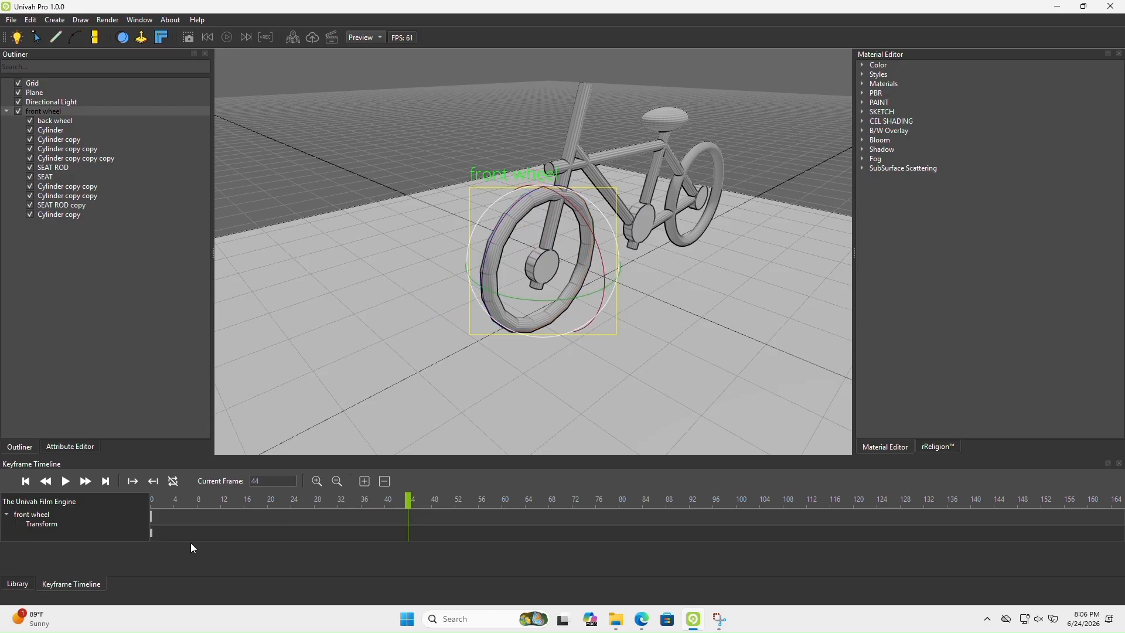
left_click(384, 482)
left_click_drag(408, 503, 60, 506)
Examine the bicycle from several angles and try the rotation gizmo on the front wheel group
middle_click_drag(645, 359, 436, 358)
left_click_drag(436, 359, 470, 353)
middle_click_drag(670, 342, 557, 289)
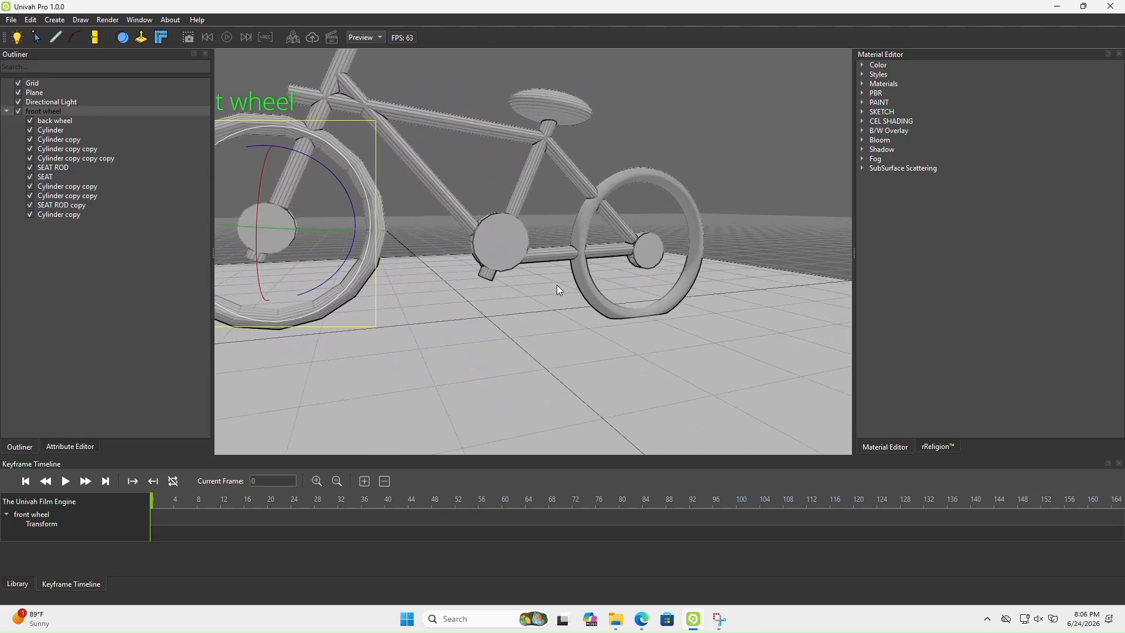
middle_click_drag(334, 175, 495, 314)
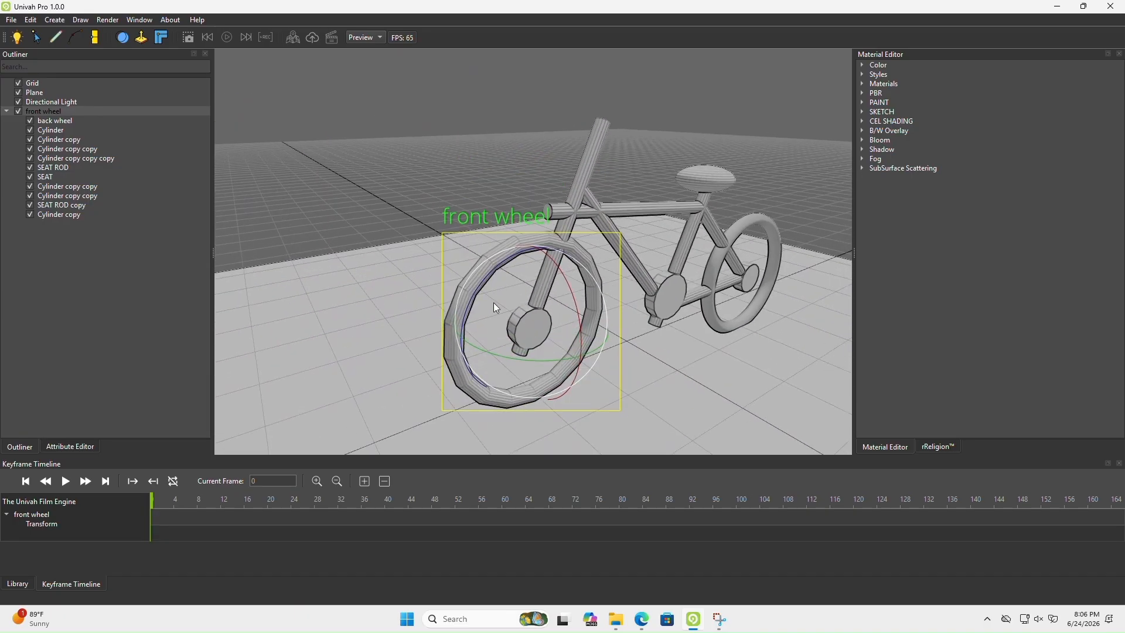
left_click_drag(493, 277, 493, 277)
middle_click_drag(677, 344, 441, 258)
scroll(509, 267, "down", 4)
key("w")
scroll(449, 257, "down", 1)
key("e")
left_click_drag(504, 226, 501, 223)
middle_click_drag(496, 240, 663, 297)
Move the whole bicycle forward along its length past the plane's edge, and add transform keyframes at frames 0 and 53
scroll(664, 300, "down", 3)
key("w")
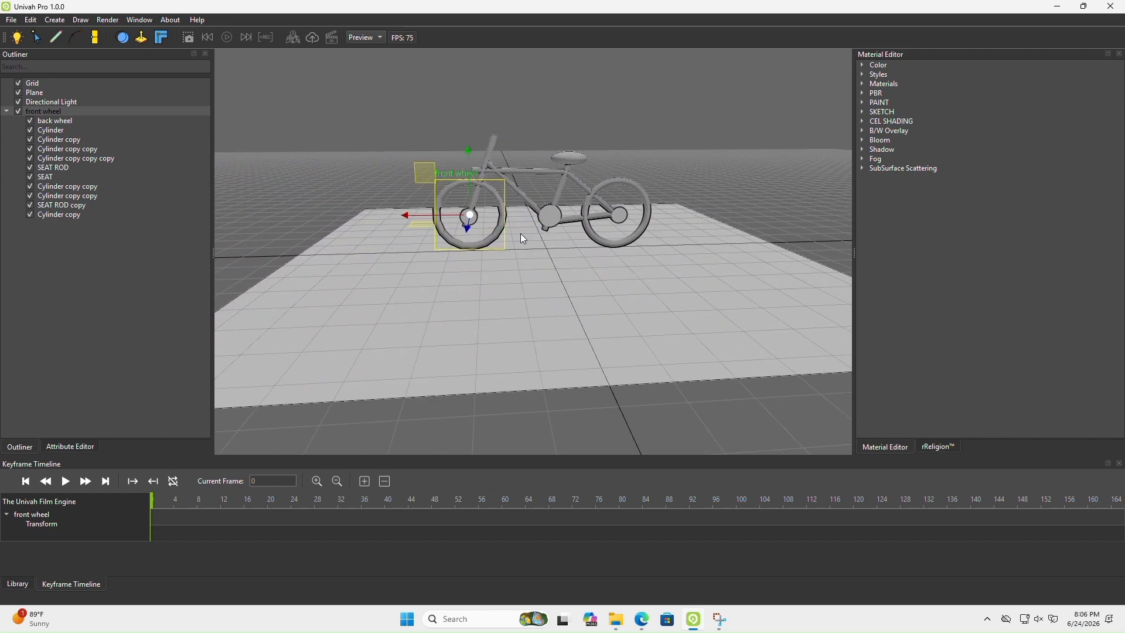
left_click_drag(442, 219, 234, 234)
left_click(364, 481)
left_click(461, 499)
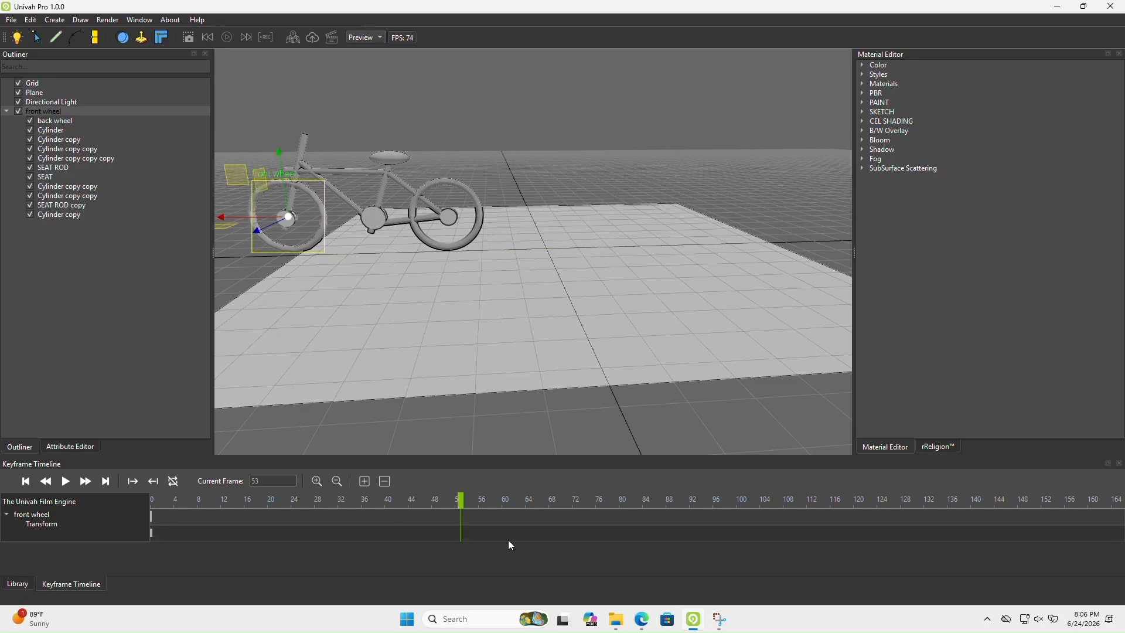
left_click(366, 479)
mouse_move(459, 501)
left_mouse_down()
mouse_move(127, 504)
mouse_move(508, 503)
mouse_move(134, 497)
mouse_move(463, 497)
left_mouse_up()
Set the back wheel's torus stacks to 14 and slices to 13, and inspect its rim
left_click(62, 122)
middle_click_drag(460, 229, 279, 227)
scroll(483, 224, "up", 5)
scroll(453, 241, "down", 3)
key("e")
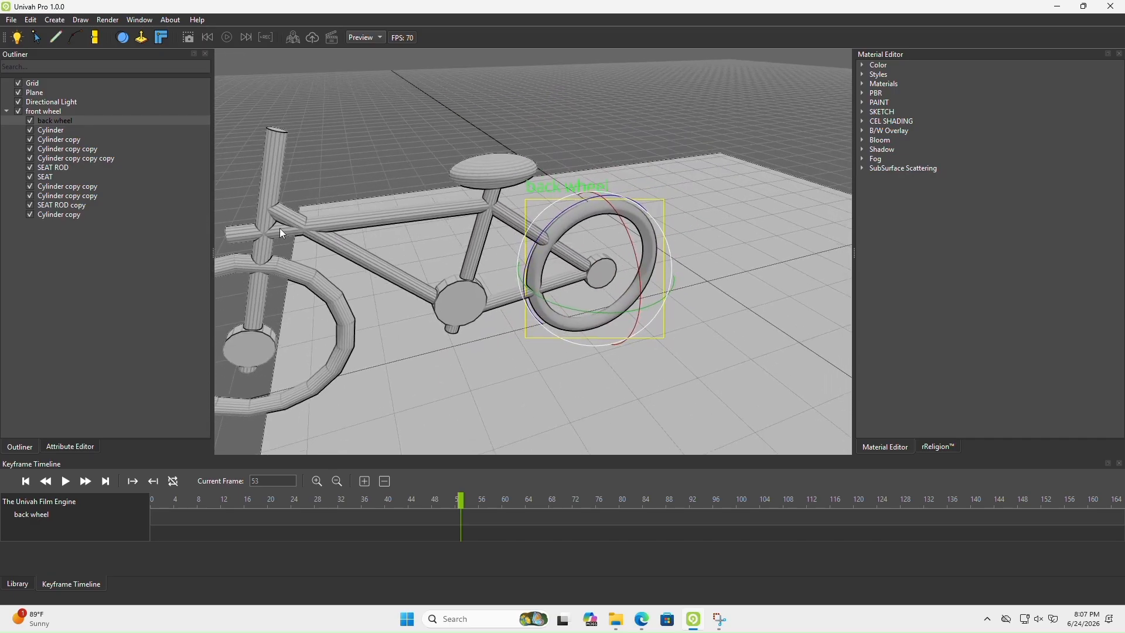
left_click(70, 446)
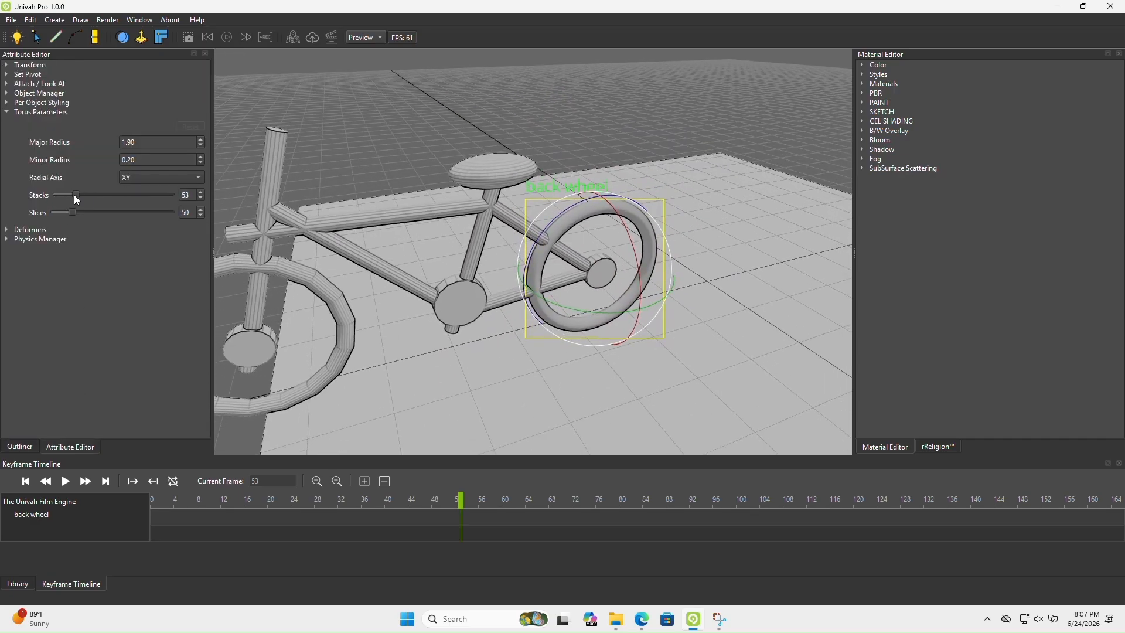
mouse_move(76, 198)
left_mouse_down()
mouse_move(50, 198)
mouse_move(62, 199)
mouse_move(59, 213)
left_mouse_up()
right_click_drag(480, 290, 445, 306)
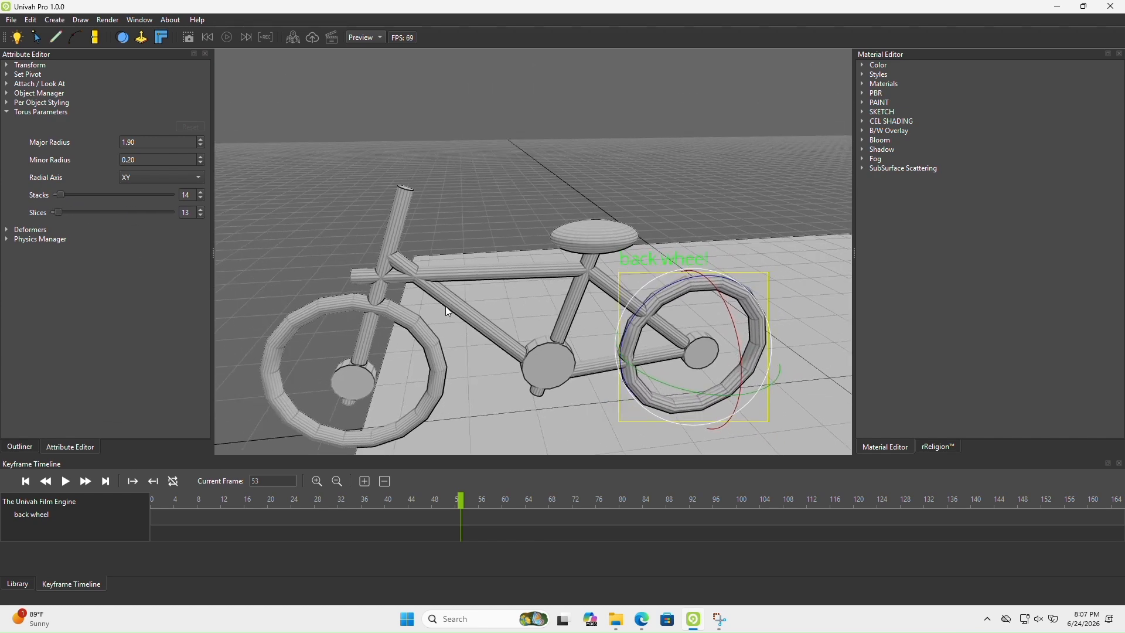
key("s")
key("q")
key("d")
key("w")
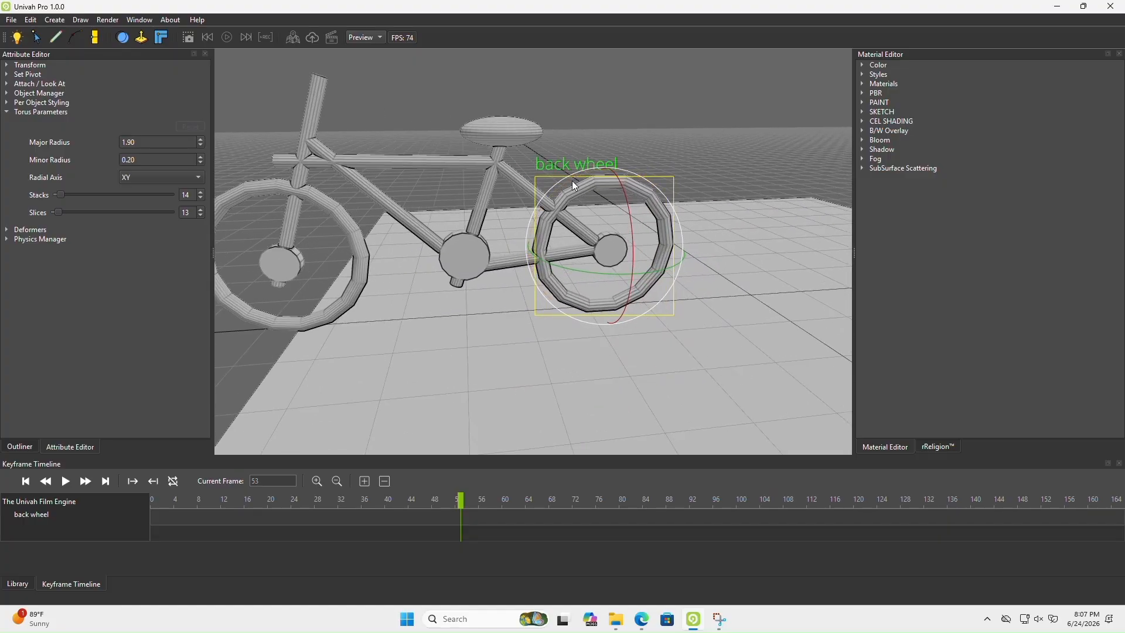
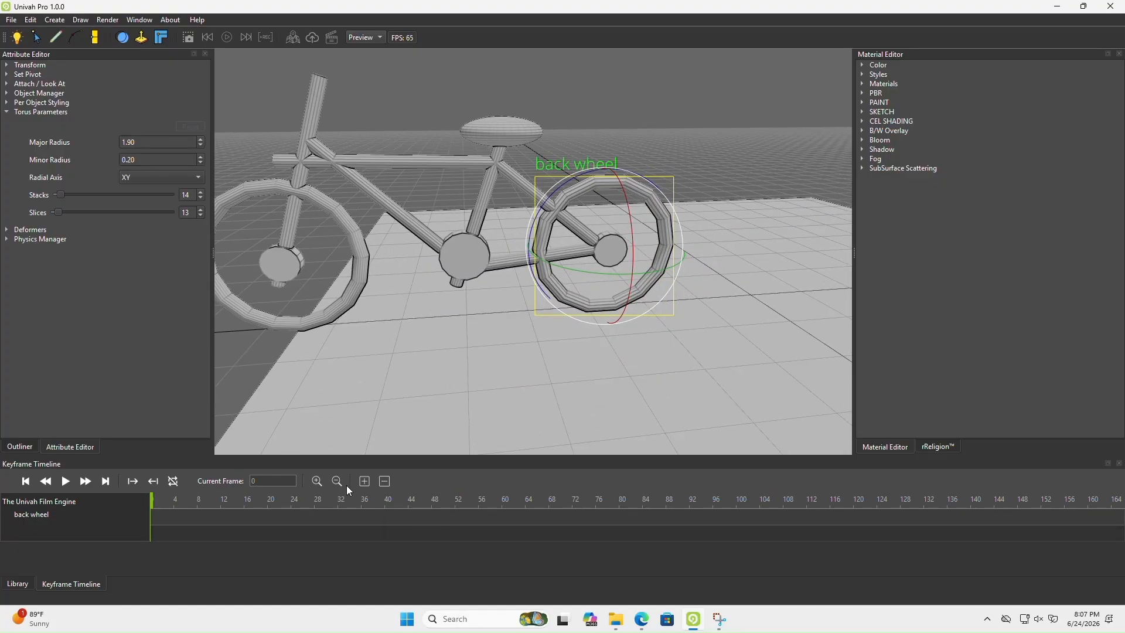
Keyframe the back wheel at frame 0, rotate it about its axle at frame 47, and add a keyframe there
left_click(365, 481)
left_click(426, 503)
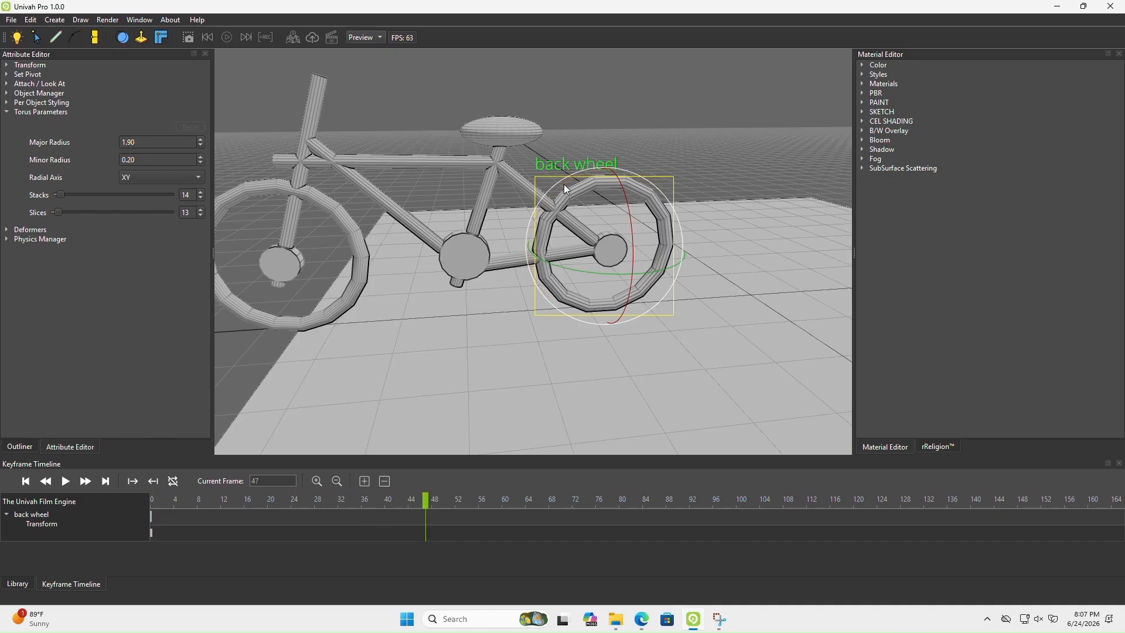
left_click_drag(565, 189, 598, 290)
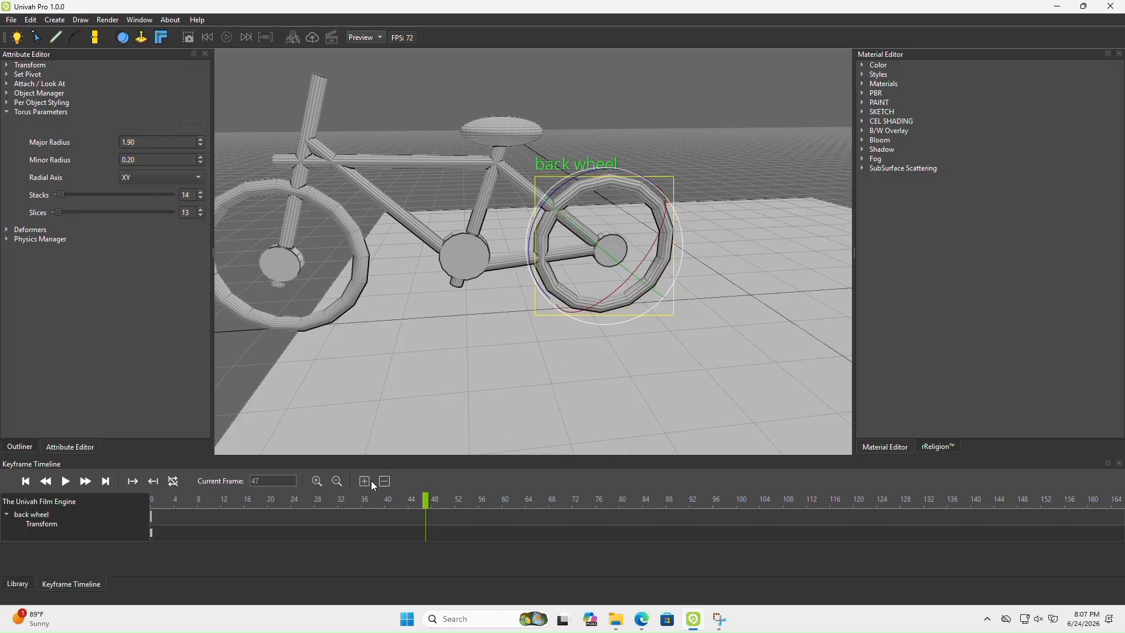
left_click(364, 481)
Play the animation from the start to check the back wheel's rotation, and stop playback
left_click(208, 38)
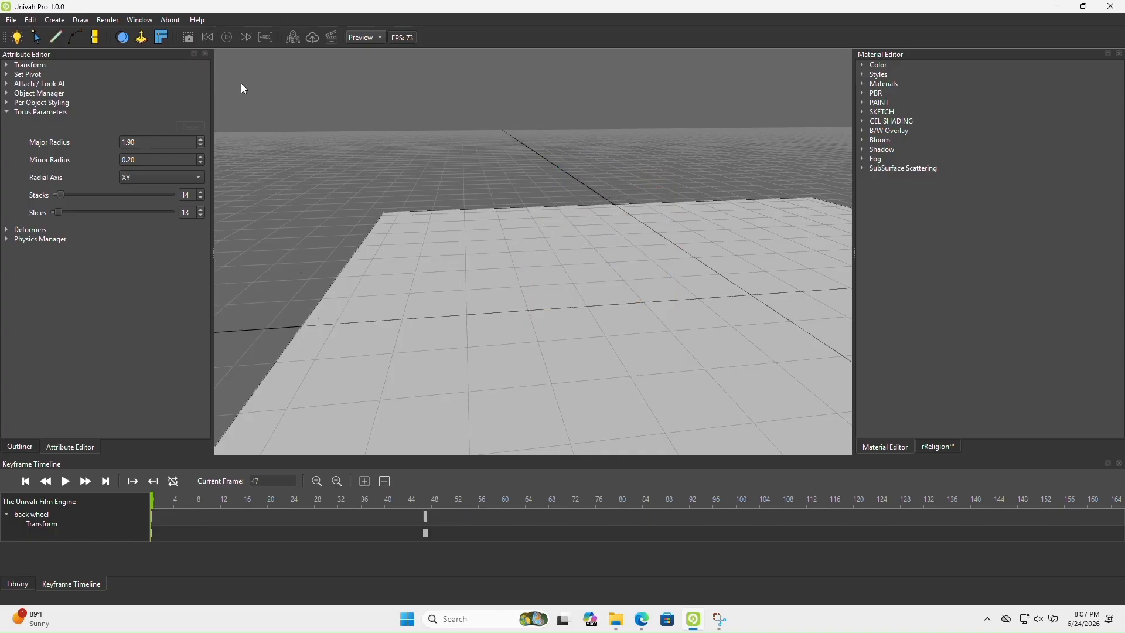
left_click(227, 37)
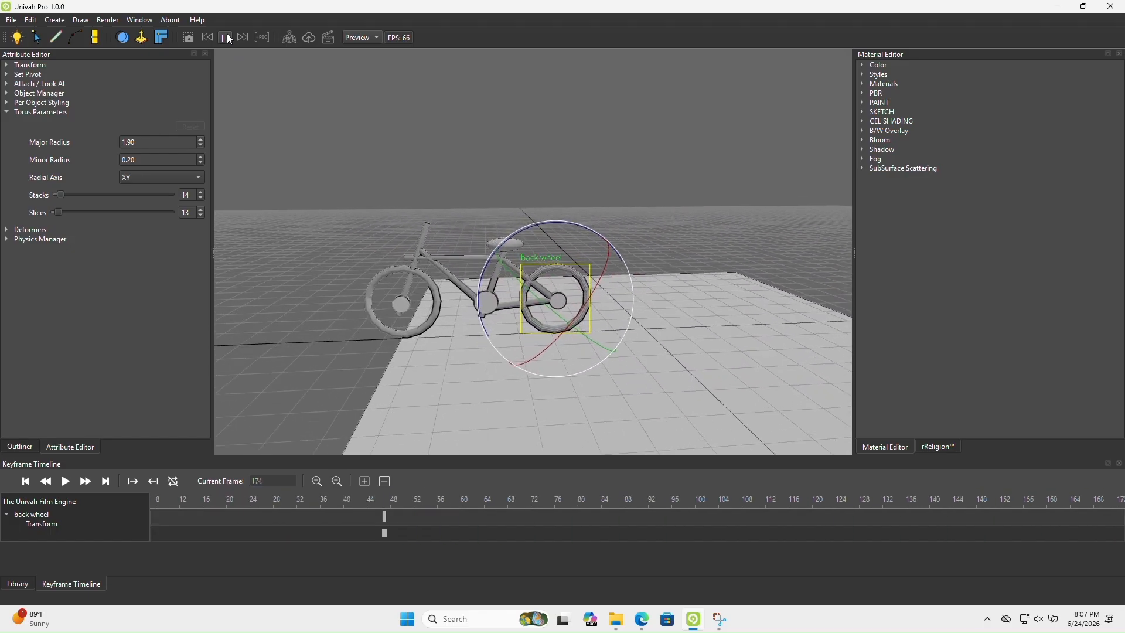
left_click(226, 35)
left_click(211, 38)
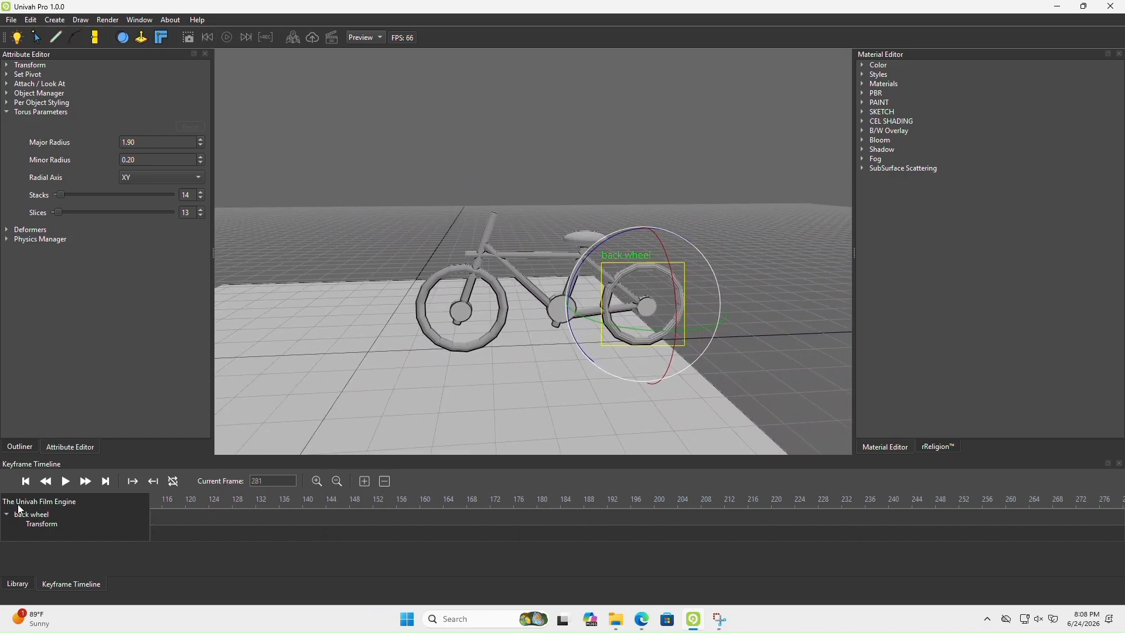
Select the front wheel group, enable looping, and set the playback range from frame 0 to frame 55
left_click(20, 446)
left_click(50, 111)
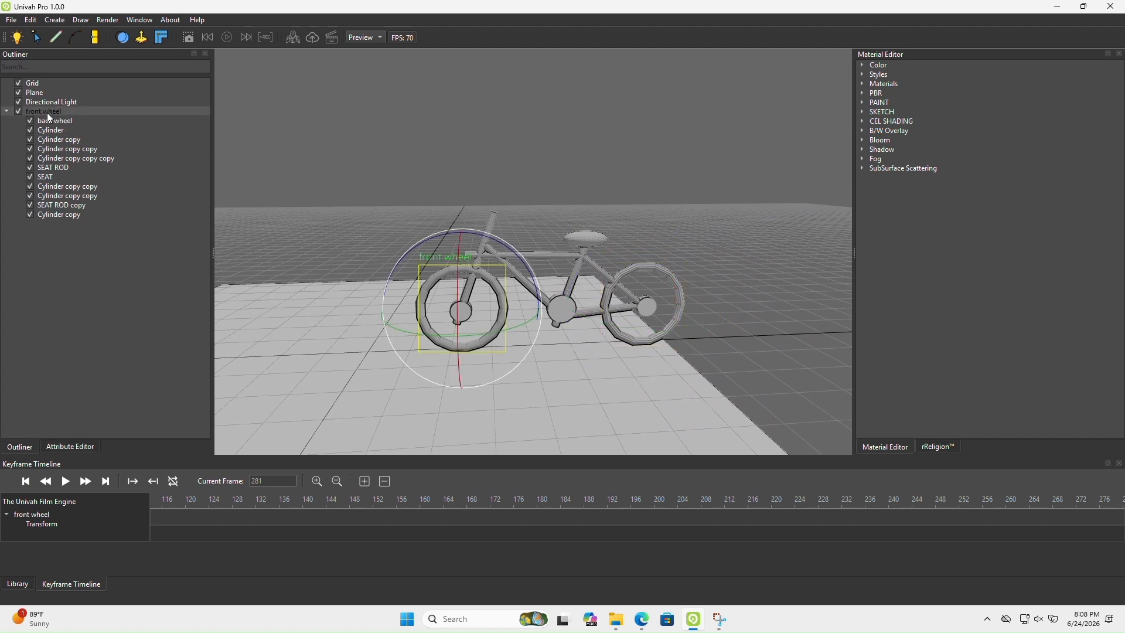
left_click(7, 111)
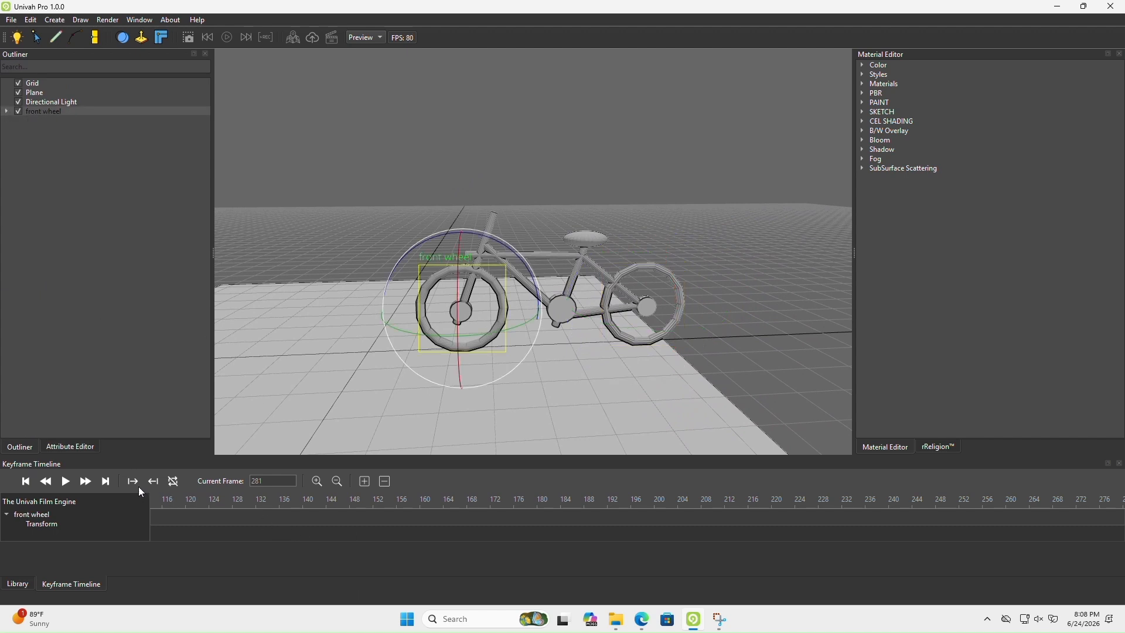
left_click(25, 481)
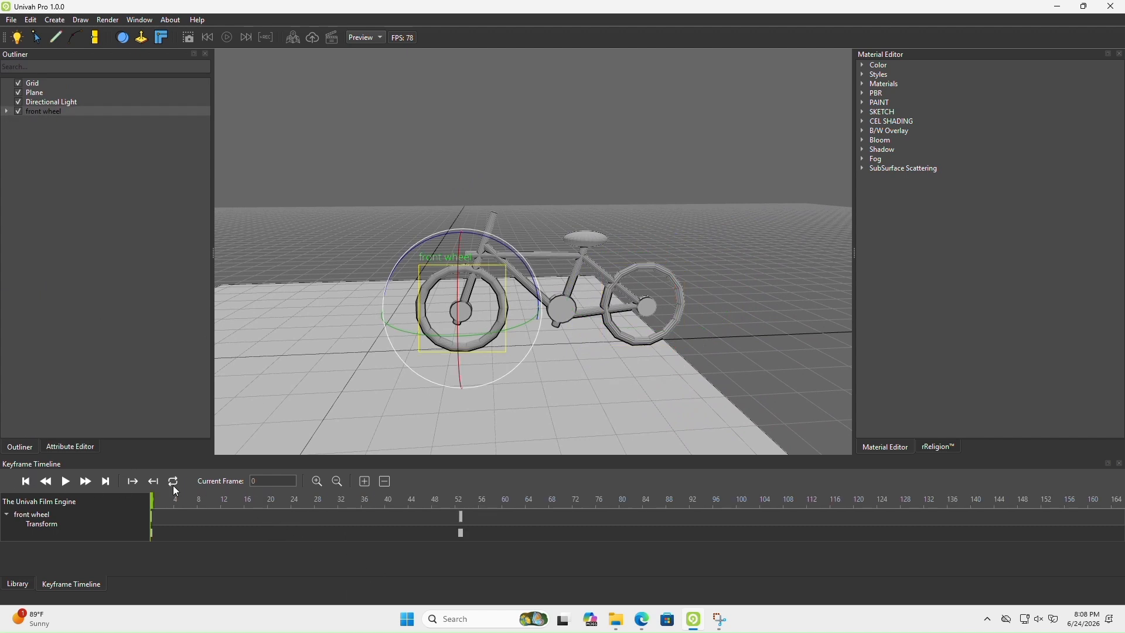
left_click(473, 502)
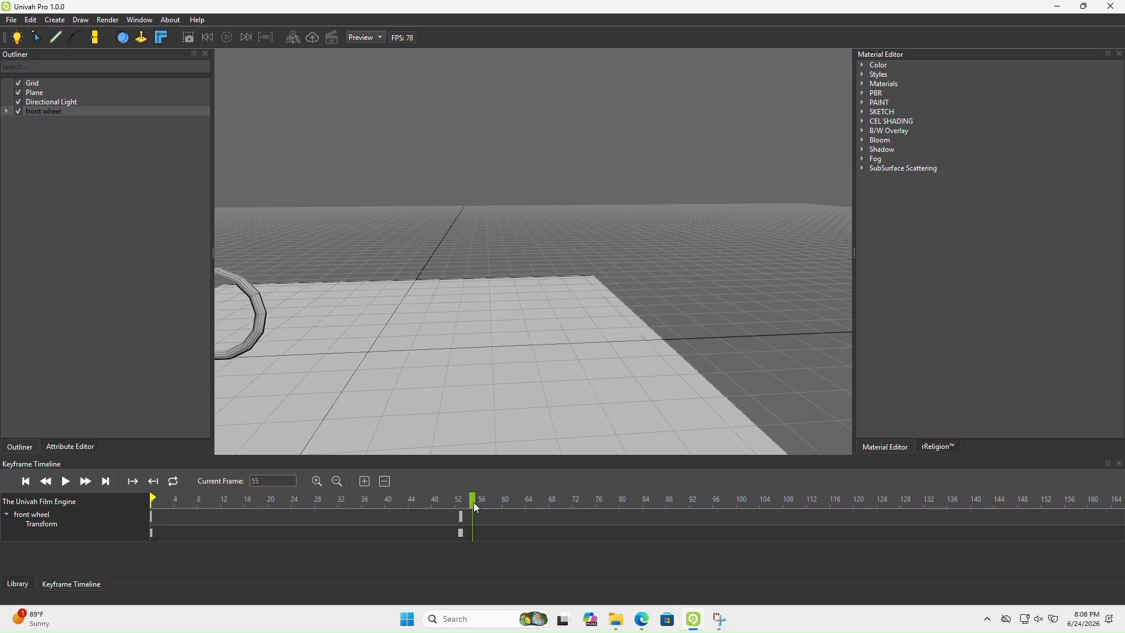
left_click(155, 482)
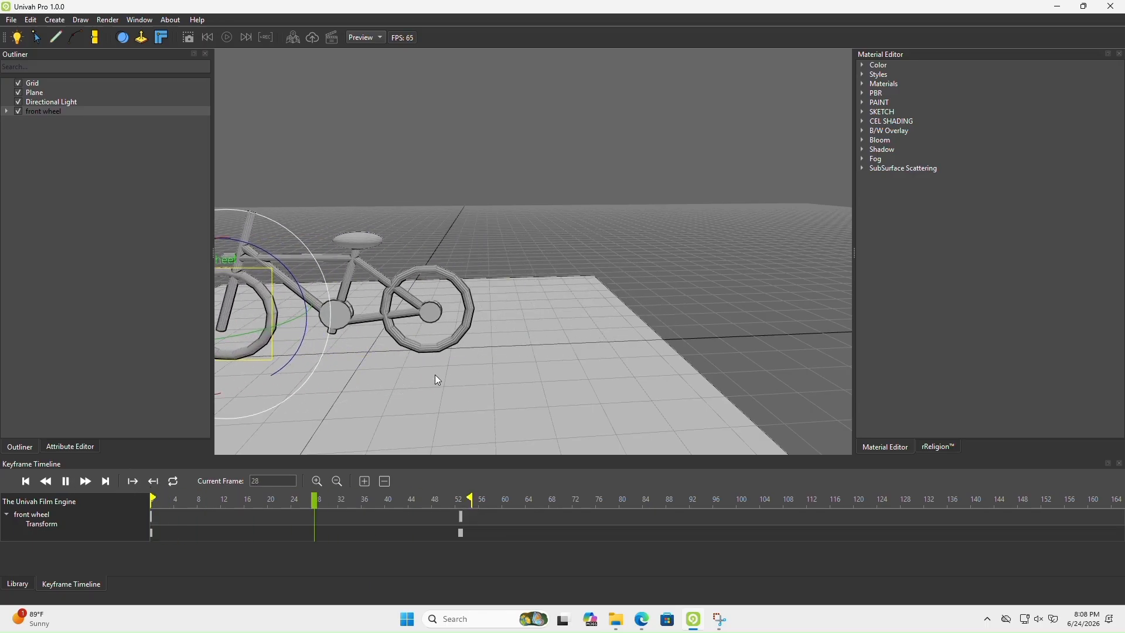
Extend the end of the loop range to about frame 86, pause playback, and scrub to frame 18
mouse_move(435, 374)
middle_mouse_down()
mouse_move(498, 356)
mouse_move(509, 382)
middle_mouse_up()
left_click_drag(472, 497, 657, 499)
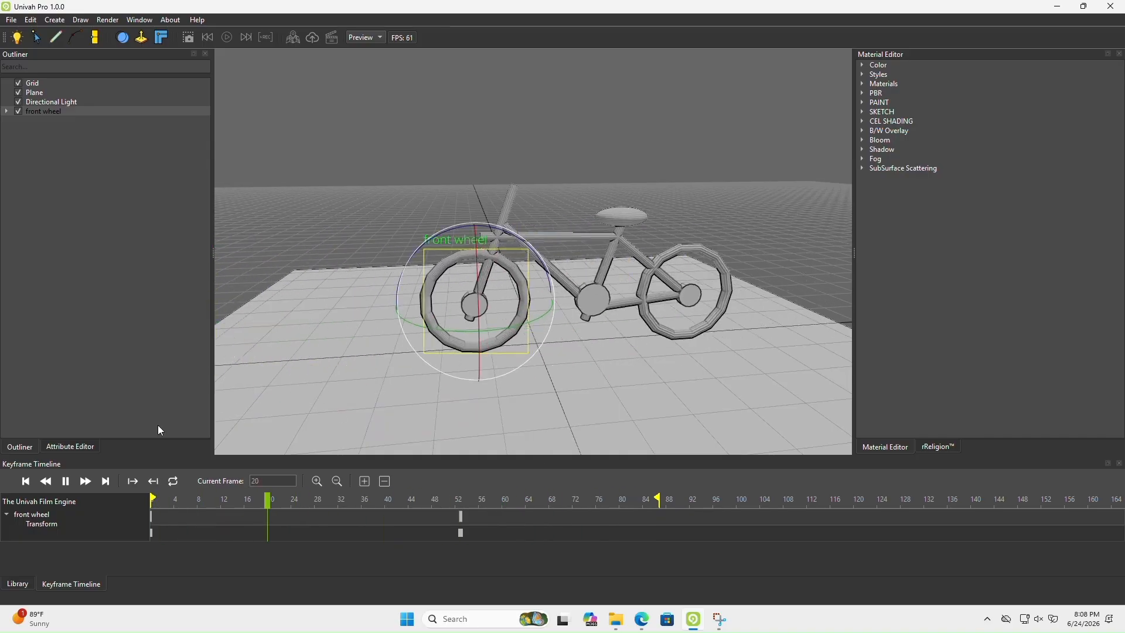
left_click(65, 481)
left_click_drag(303, 500, 254, 508)
Identify the bicycle's parts by briefly hiding and showing the seat, the seat rod copy, and the cylinder copies below the seat entry
middle_click_drag(492, 368, 493, 334)
scroll(571, 300, "up", 5)
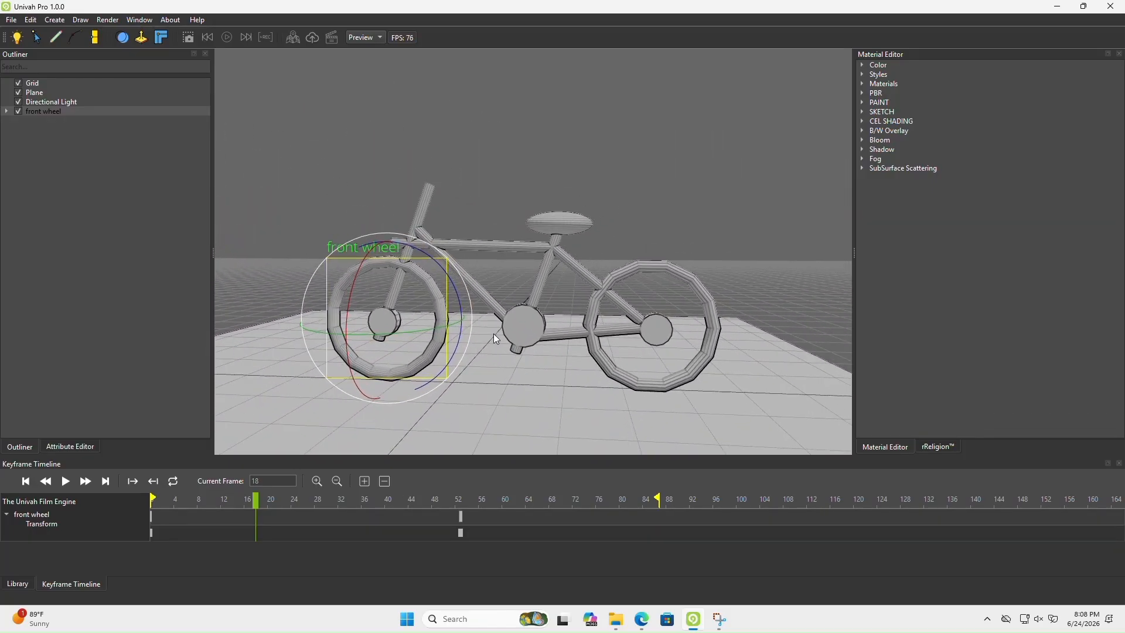
scroll(493, 334, "up", 4)
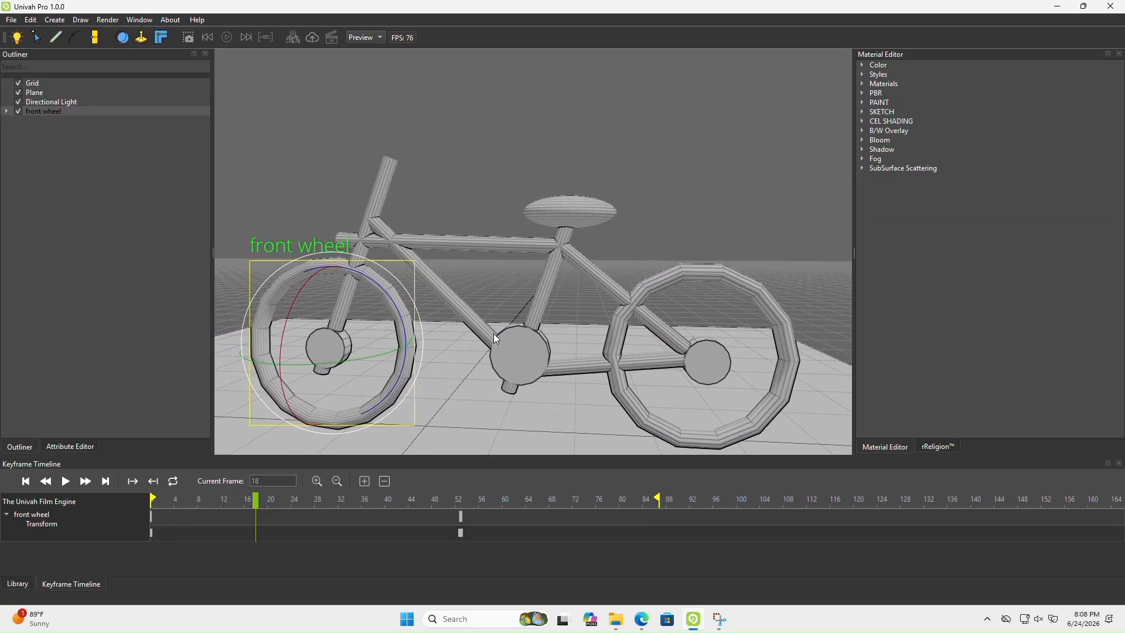
left_click(6, 111)
left_click(30, 177)
left_click(32, 177)
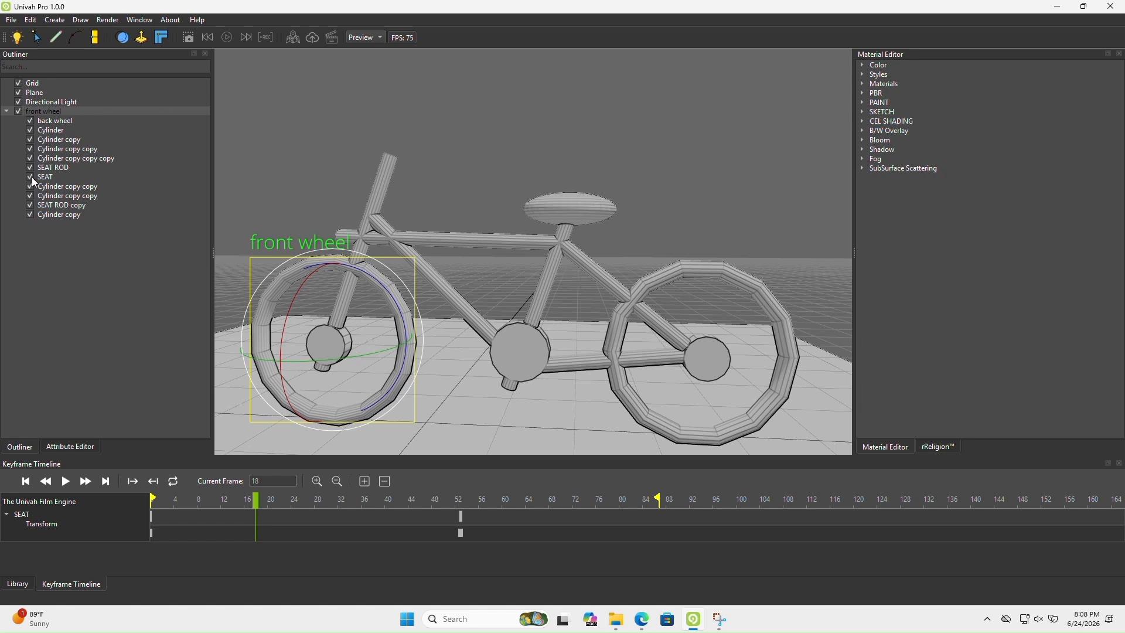
left_click(28, 187)
left_click(28, 188)
left_click(30, 214)
left_click(29, 215)
left_click(30, 205)
left_click(30, 205)
left_click_drag(354, 347, 537, 347)
scroll(517, 353, "down", 5)
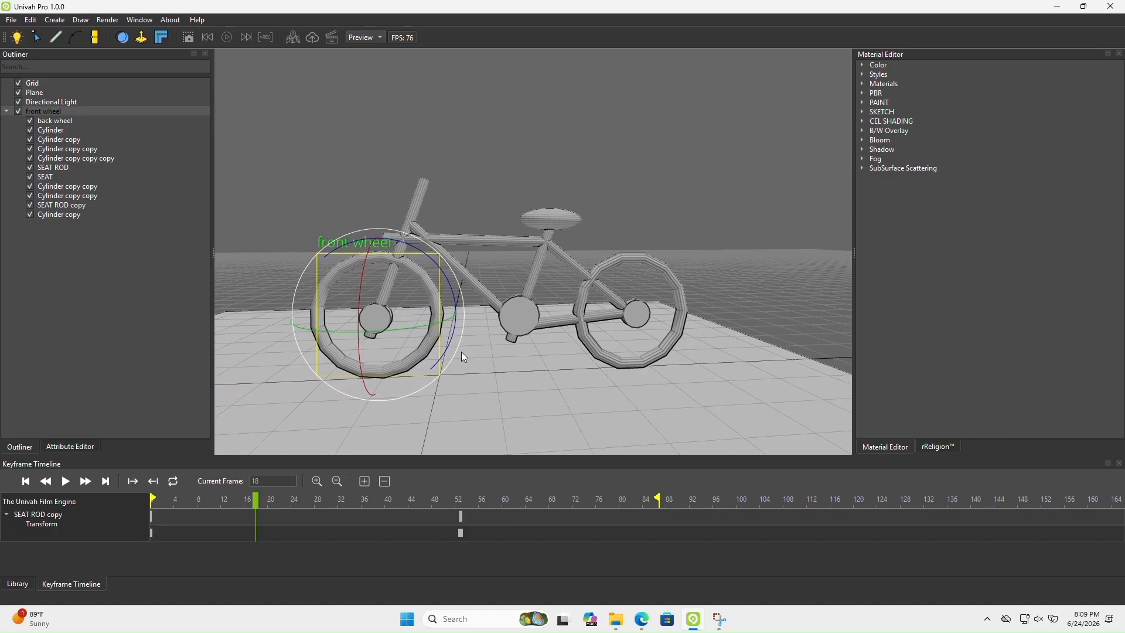
Set the front wheel's torus slices to 7 and inspect its rim
left_click(64, 446)
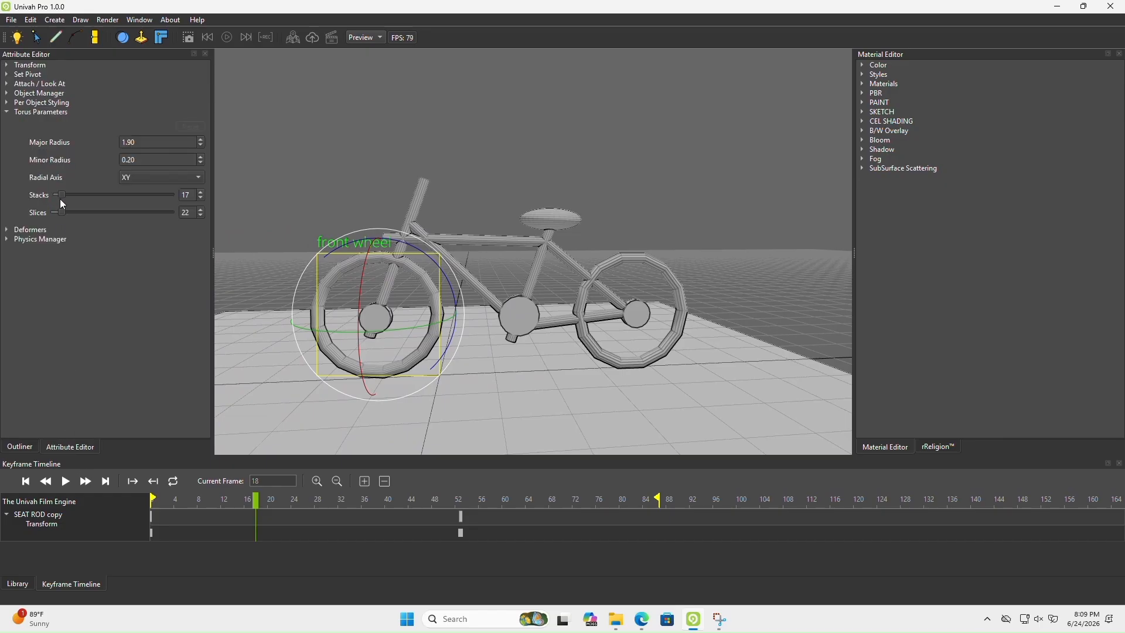
left_click_drag(63, 213, 55, 209)
scroll(328, 270, "up", 5)
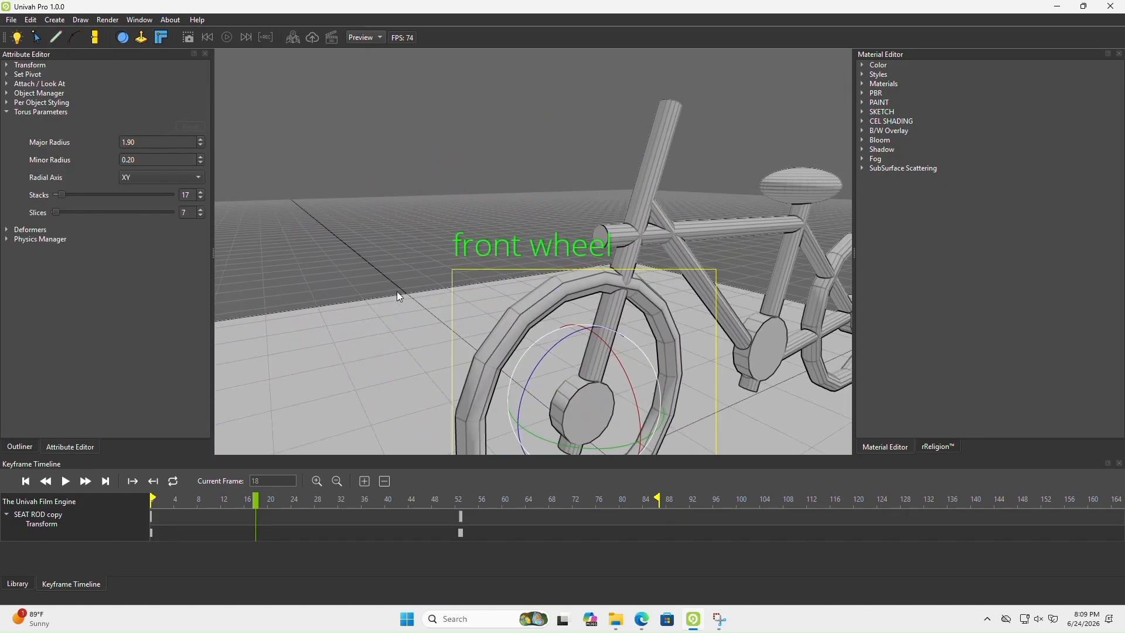
scroll(396, 291, "down", 6)
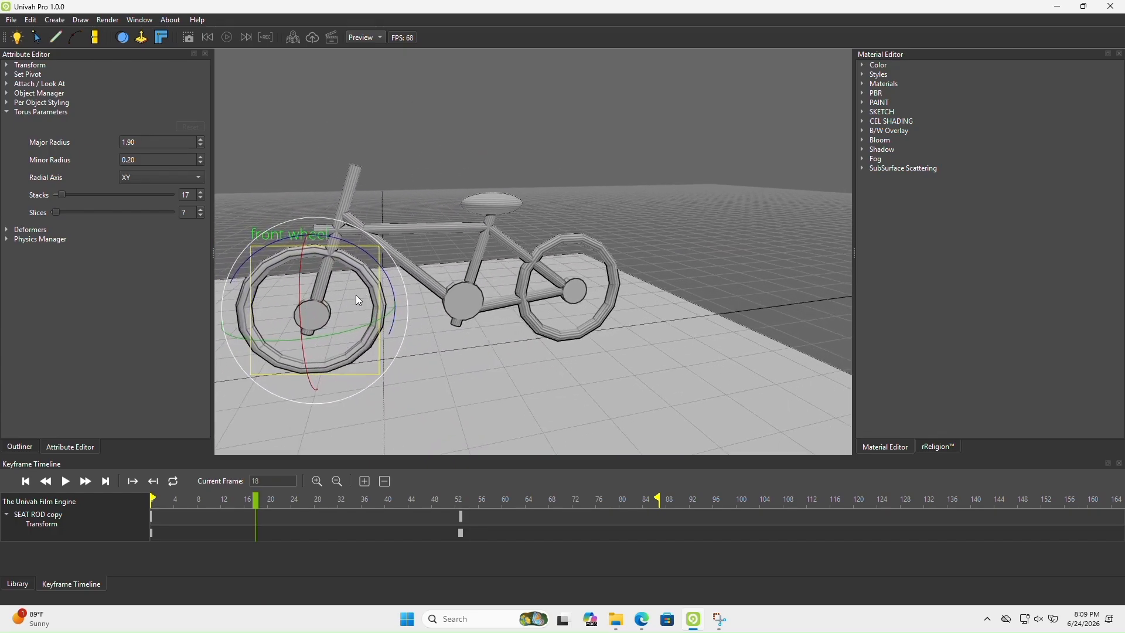
middle_click_drag(356, 294, 262, 283)
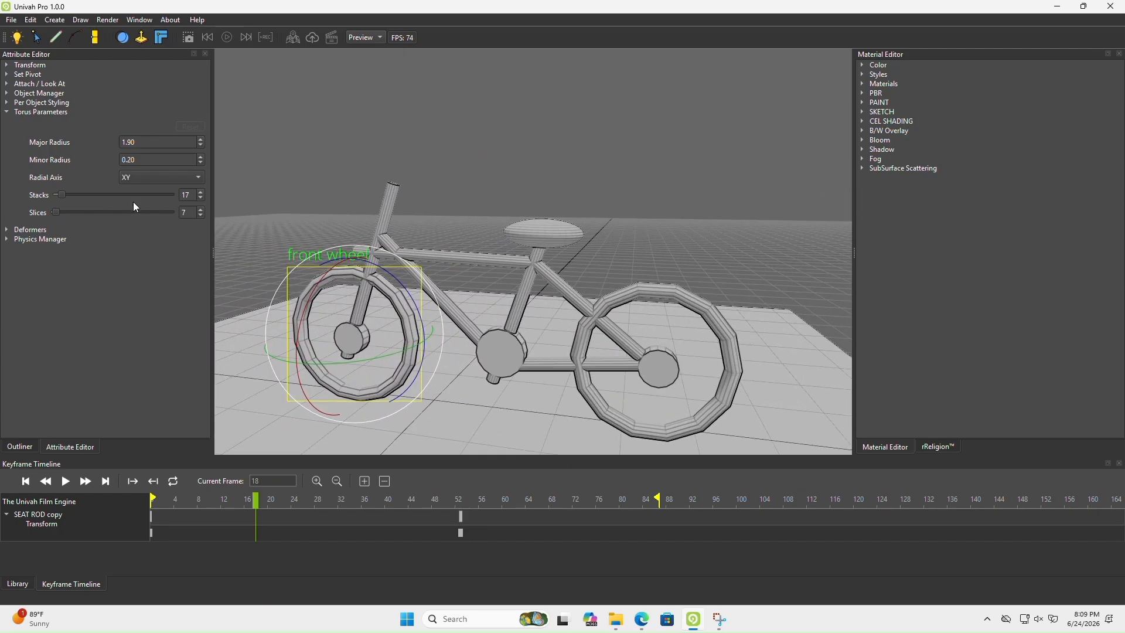
Select the seat, switch its sphere to an icosphere, and inspect its faceted surface
left_click(27, 447)
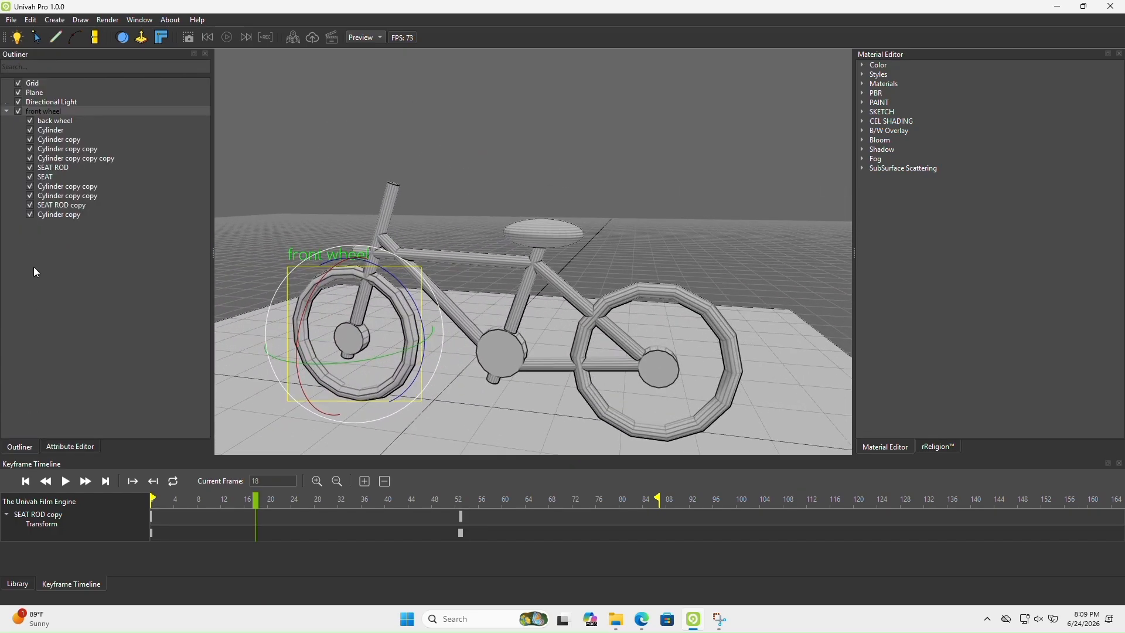
left_click(46, 176)
left_click(70, 446)
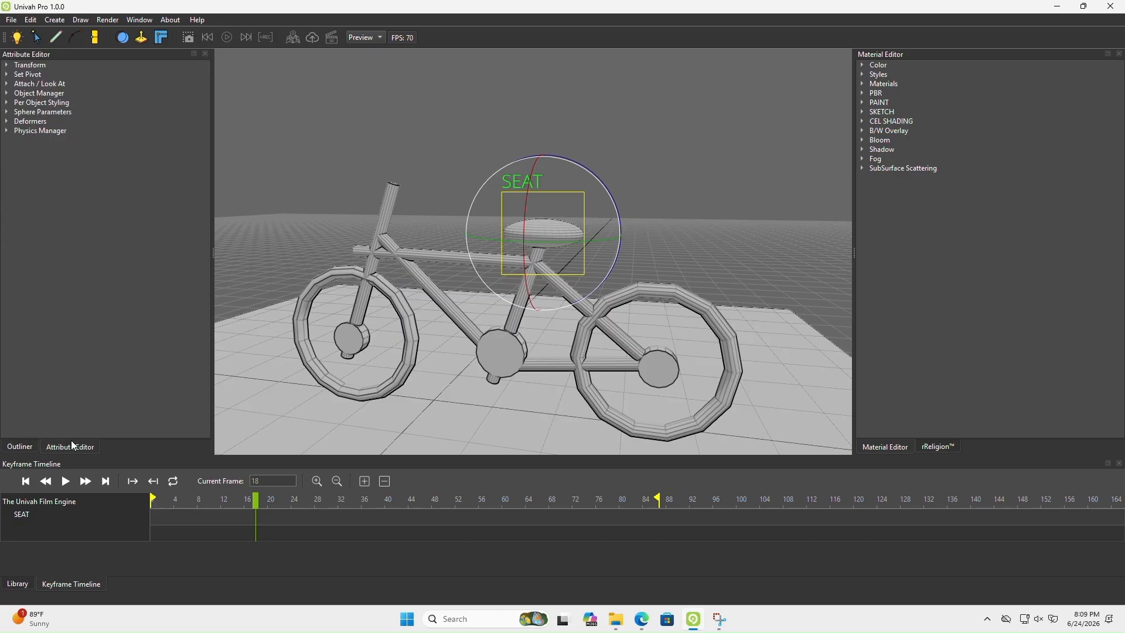
left_click(8, 113)
left_click(34, 195)
mouse_move(463, 278)
middle_mouse_down()
mouse_move(448, 280)
mouse_move(403, 343)
mouse_move(567, 344)
mouse_move(450, 289)
middle_mouse_up()
scroll(445, 281, "up", 5)
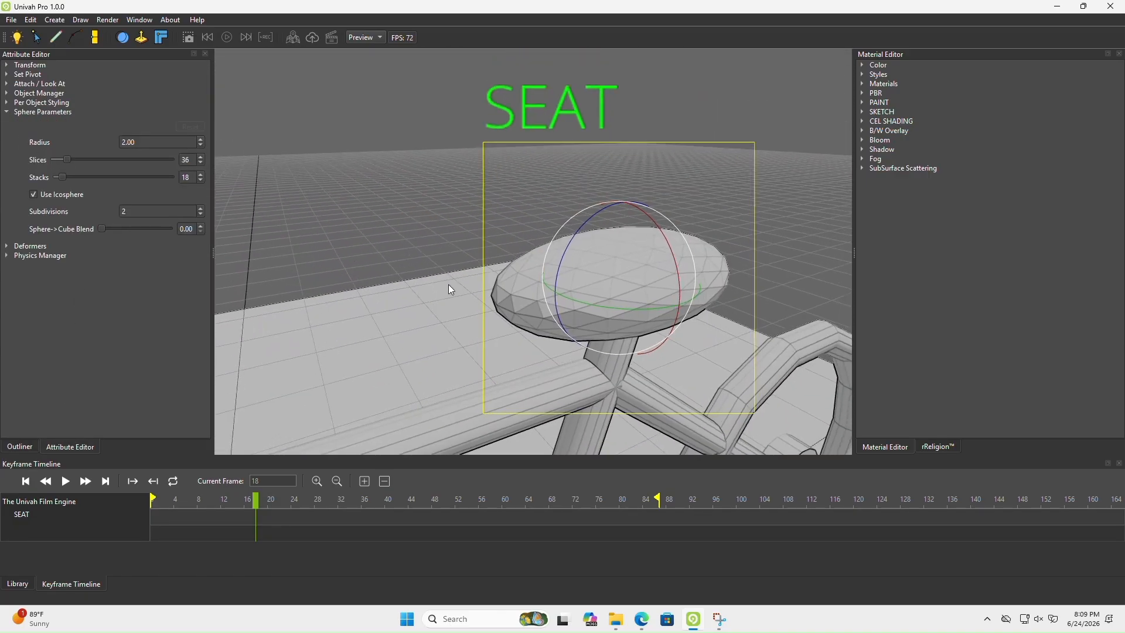
Set the seat's icosphere subdivisions to 1 and view the coarser shape from another angle
left_click(200, 214)
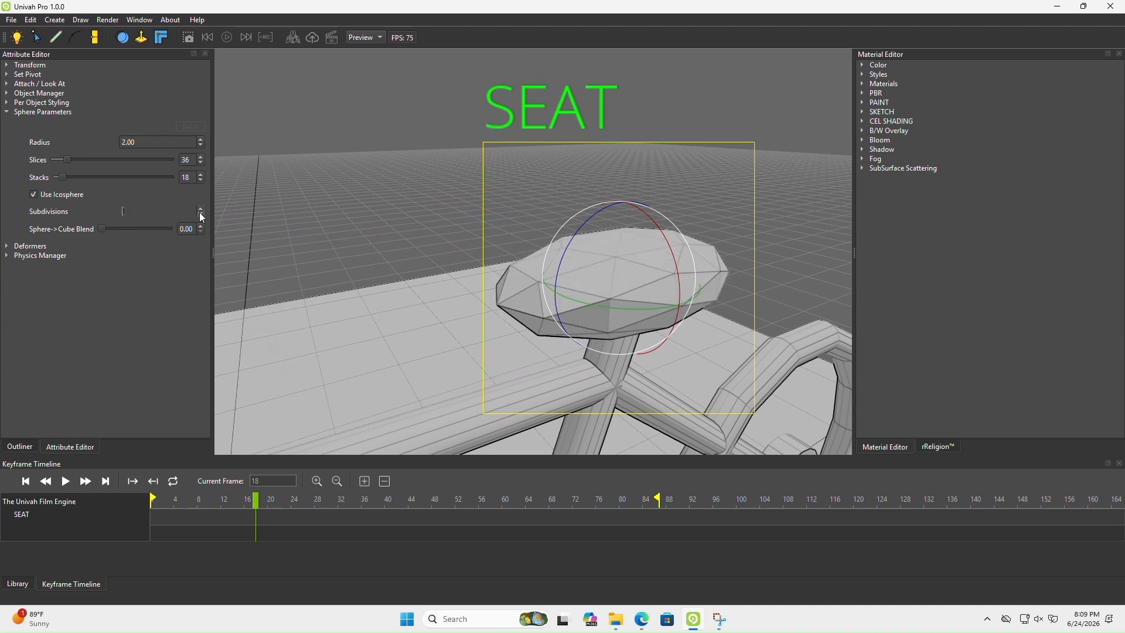
scroll(514, 259, "down", 5)
middle_click_drag(511, 234, 564, 254)
scroll(449, 255, "up", 4)
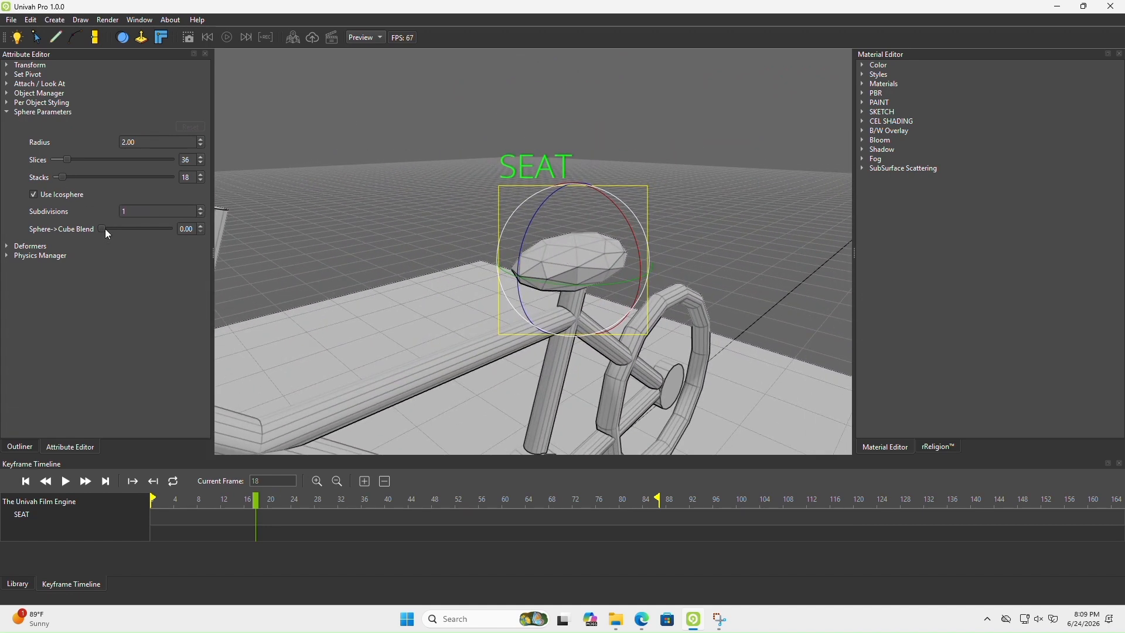
Set the seat's Sphere->Cube Blend to 0.30 and examine its shape from several angles
left_click_drag(102, 227, 122, 225)
scroll(458, 209, "down", 5)
middle_click_drag(458, 209, 335, 233)
scroll(335, 233, "up", 4)
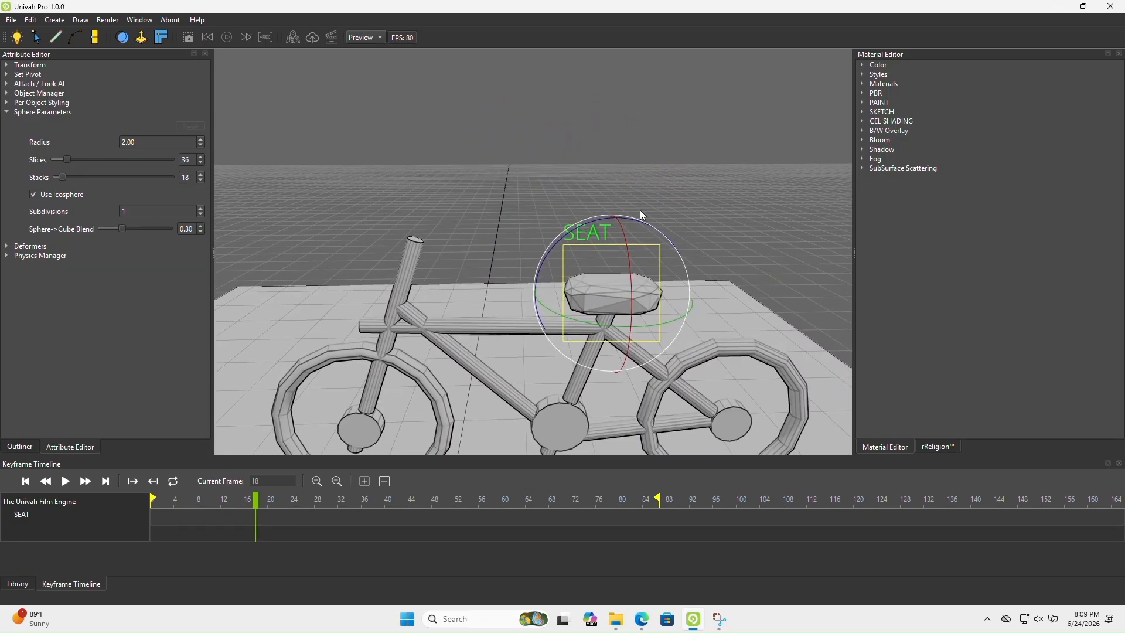
middle_click_drag(639, 209, 694, 175)
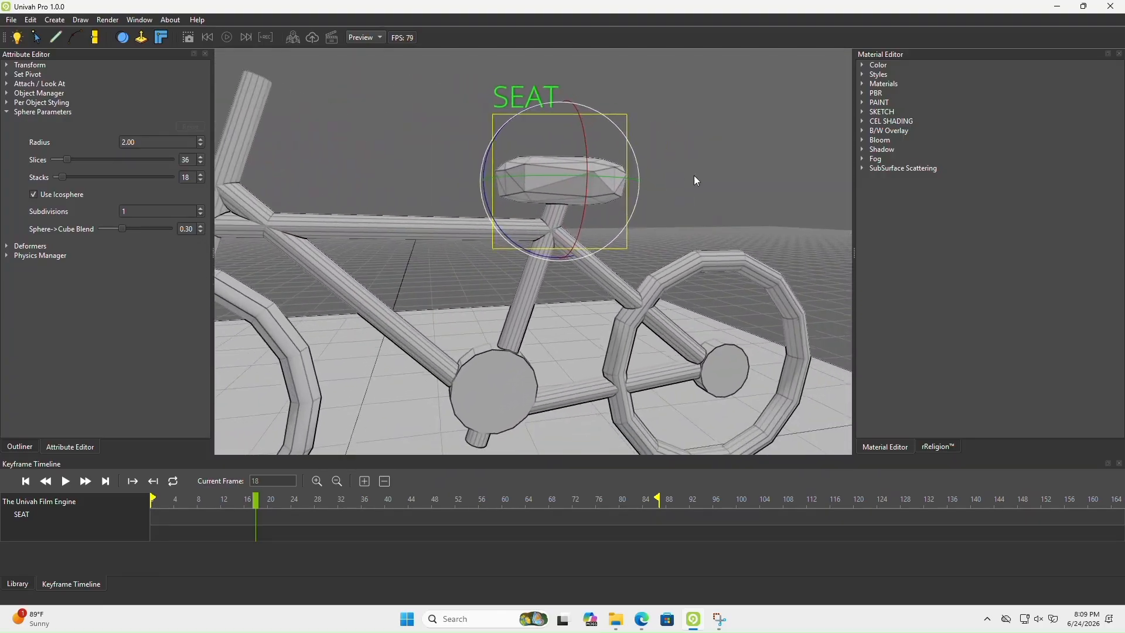
middle_click_drag(323, 236, 486, 275)
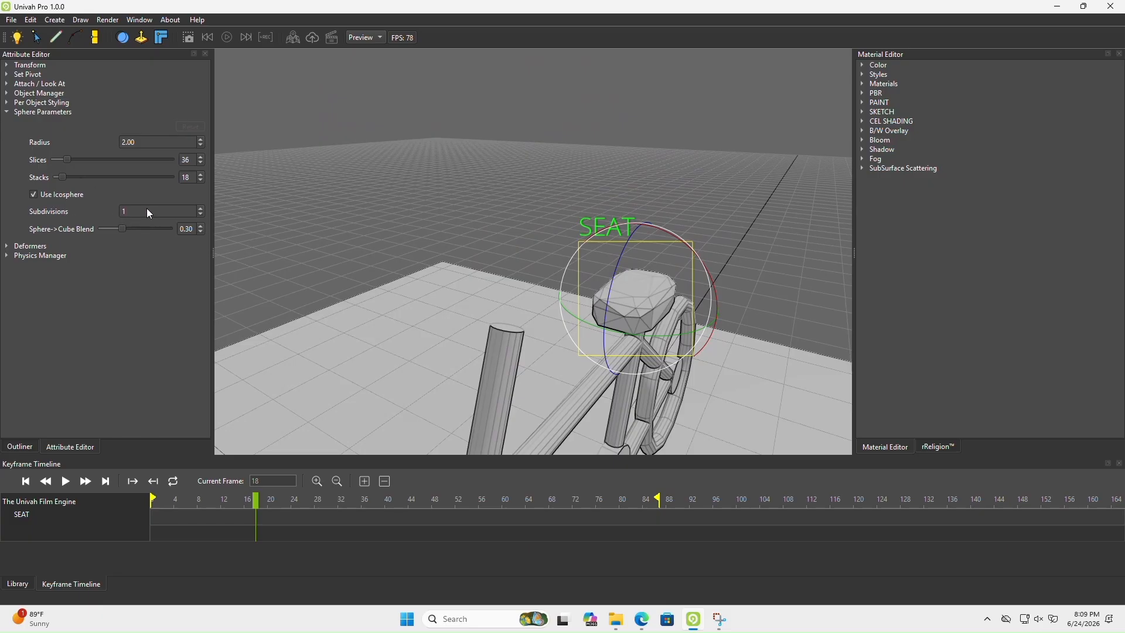
Try 2 and 0 subdivisions on the seat's icosphere and compare the shapes
left_click(199, 206)
scroll(557, 268, "up", 5)
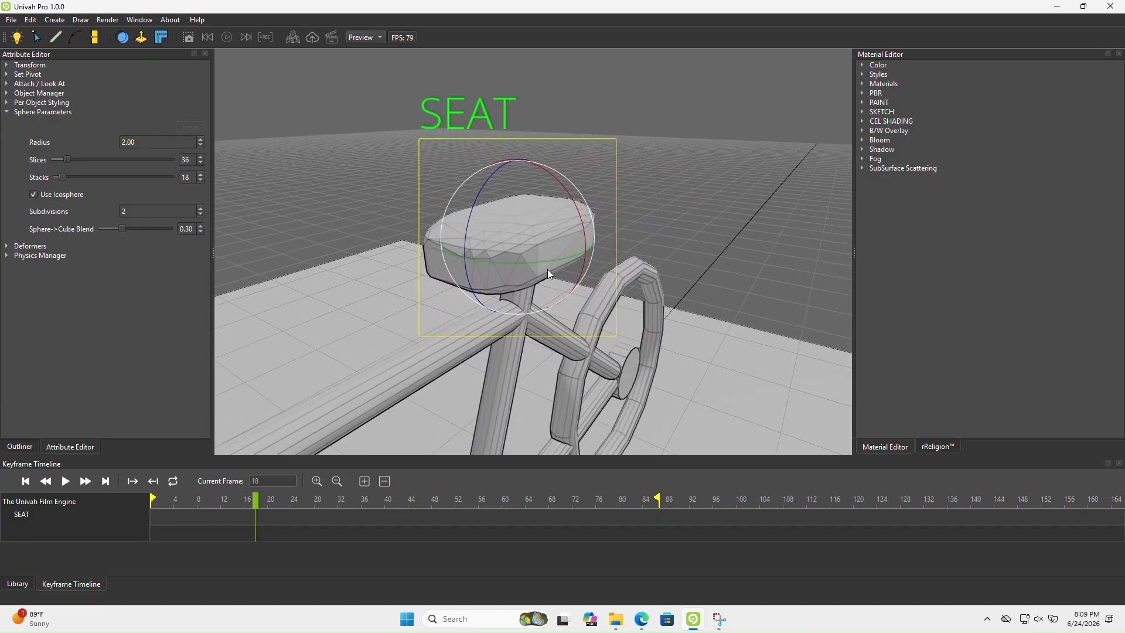
left_click(200, 214)
left_click(200, 215)
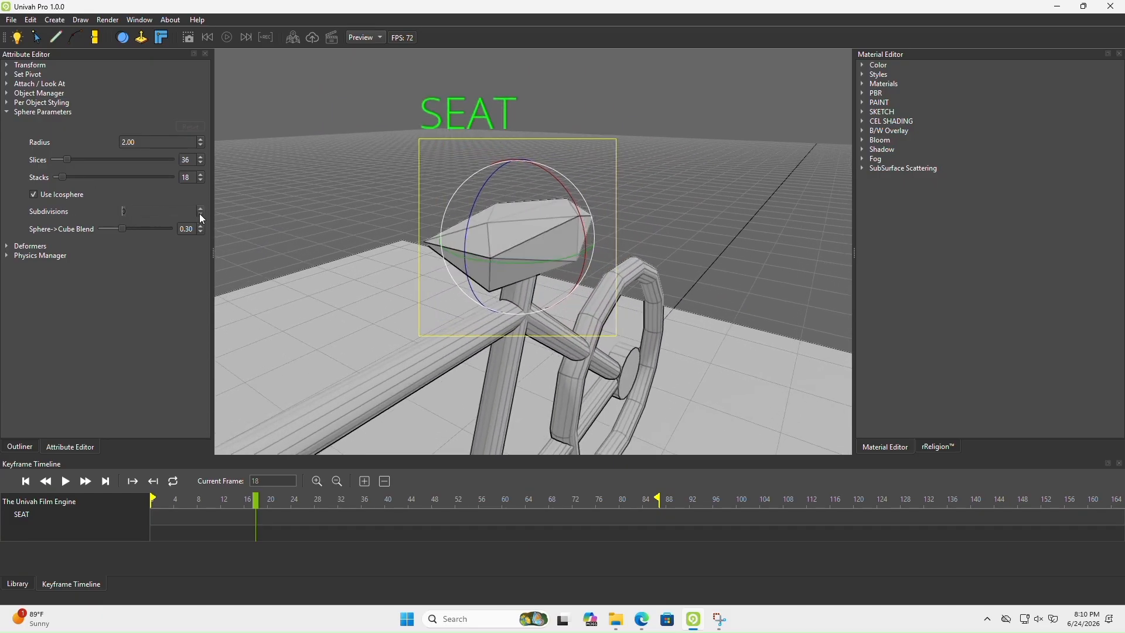
middle_click_drag(516, 271, 359, 266)
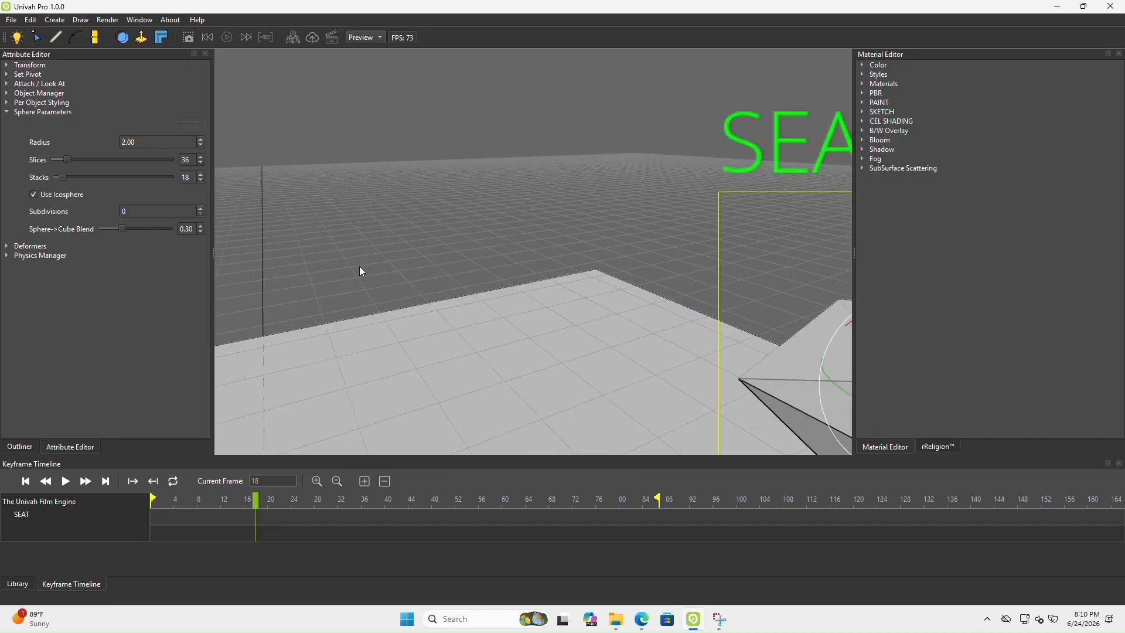
scroll(359, 261, "down", 4)
Raise the seat's subdivisions to 4, inspect the smoother surface, and return the value to 1
left_click(200, 208)
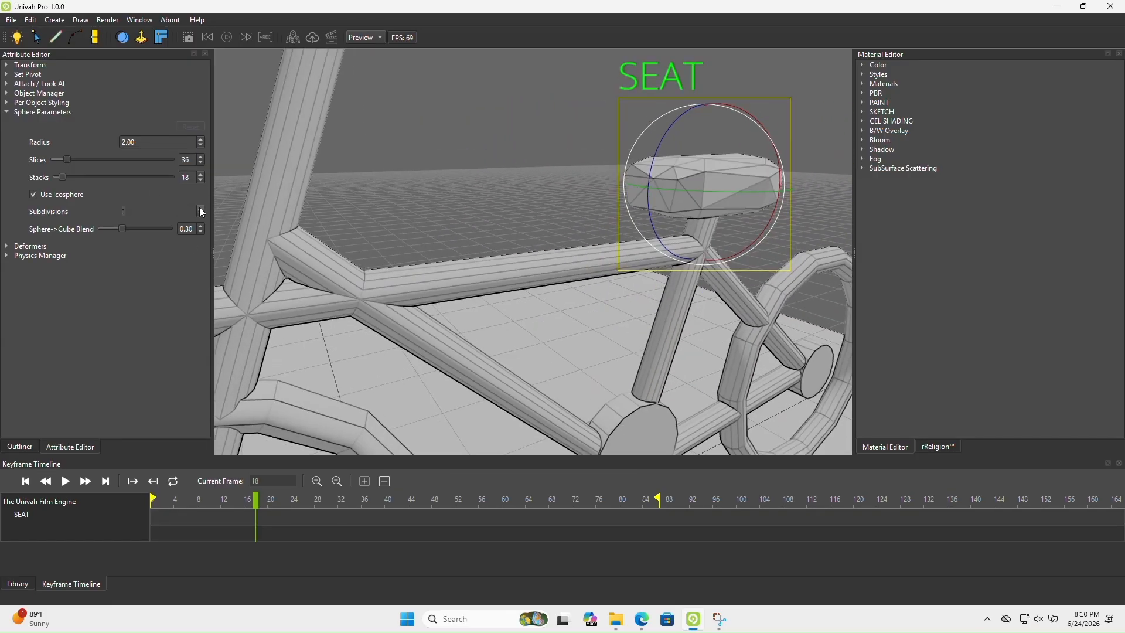
left_click(199, 208)
left_click(200, 208)
left_click(200, 208)
middle_click_drag(596, 220, 647, 226)
scroll(645, 221, "up", 5)
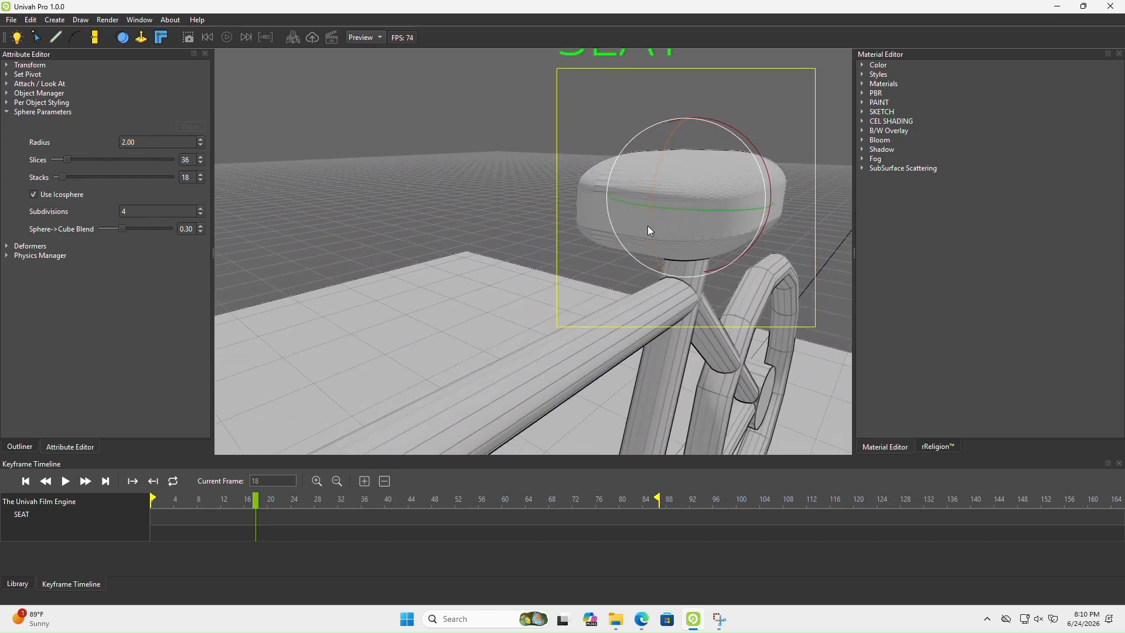
left_click(200, 214)
left_click(201, 215)
left_click(200, 214)
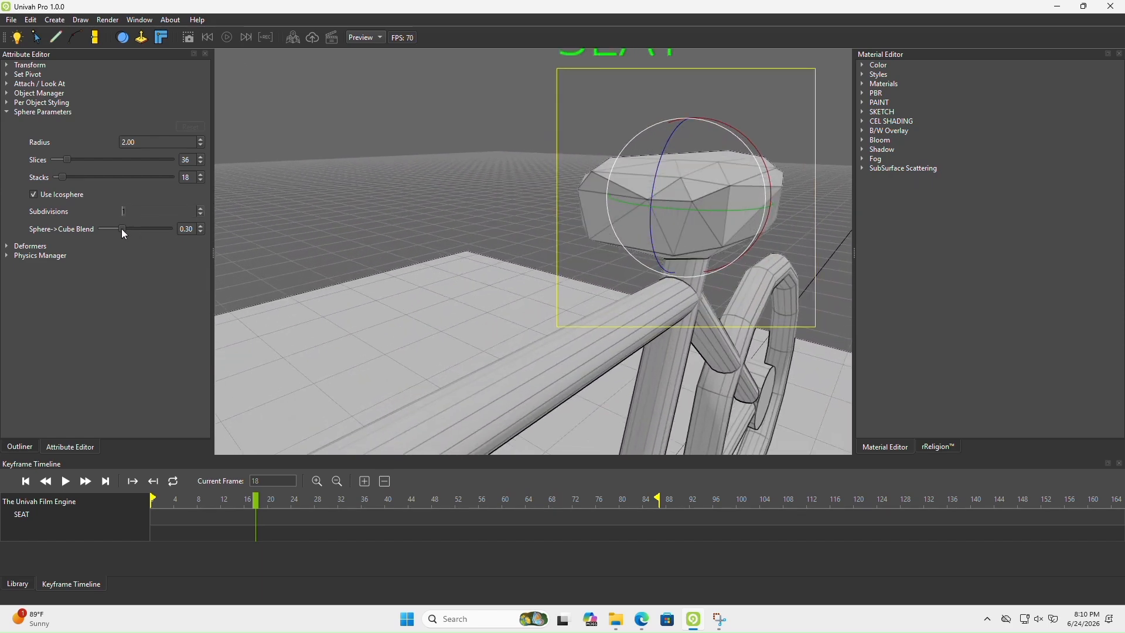
Try a Sphere->Cube Blend of 0.55 on the seat, view it, and reduce the blend to 0.26
left_click_drag(122, 229, 138, 229)
scroll(540, 244, "down", 4)
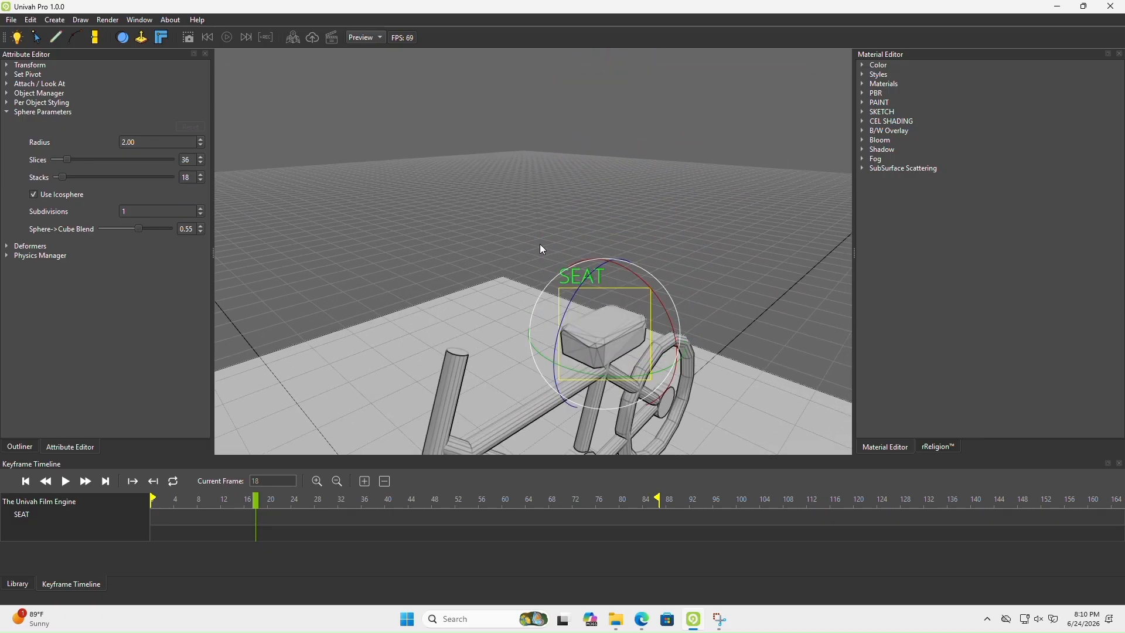
middle_click_drag(539, 244, 450, 241)
mouse_move(128, 227)
left_mouse_down()
mouse_move(103, 227)
mouse_move(121, 231)
left_mouse_up()
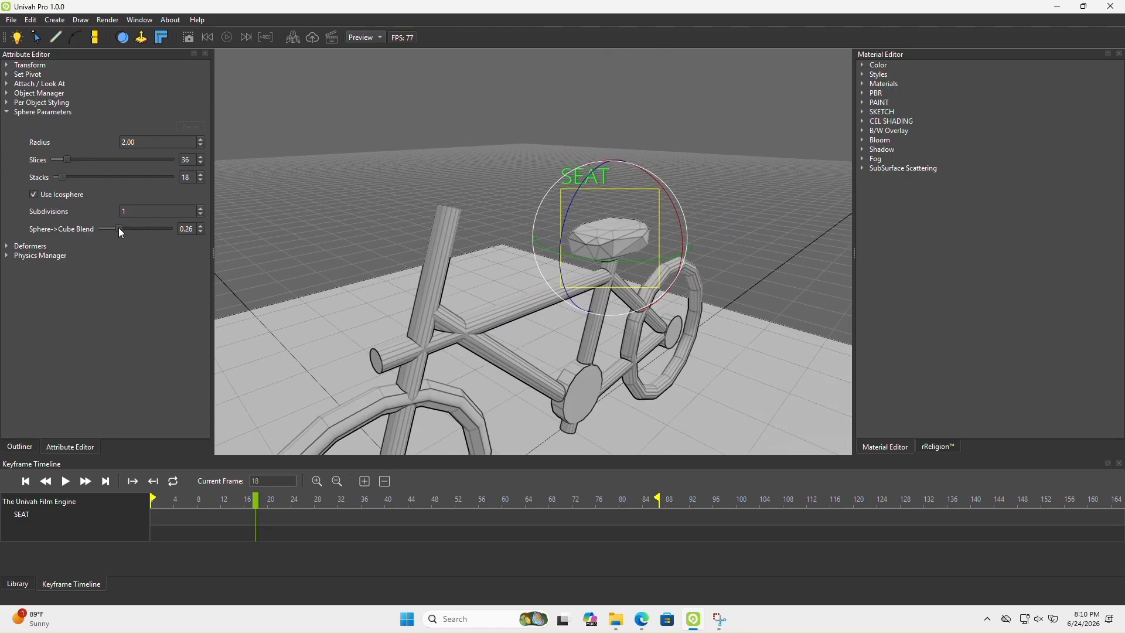
Set the seat's Sphere->Cube Blend to 0.35 and view the seat together with the whole bicycle
middle_click_drag(504, 264, 475, 245)
scroll(475, 245, "up", 2)
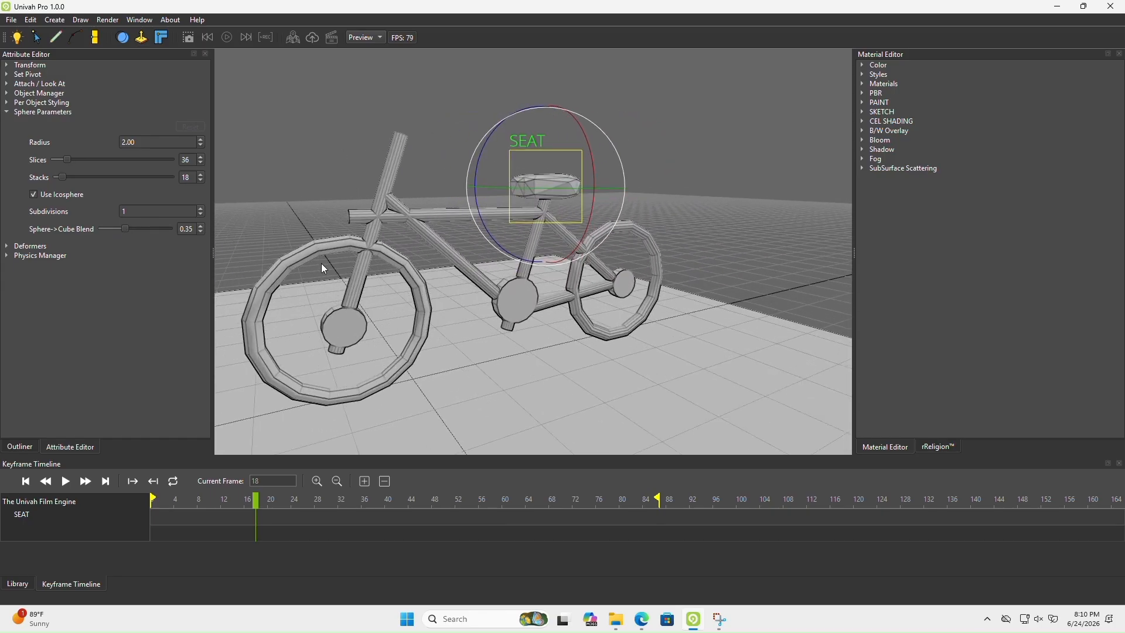
Select SEAT ROD and set its cylinder Top Radius to 1.10
left_click(19, 446)
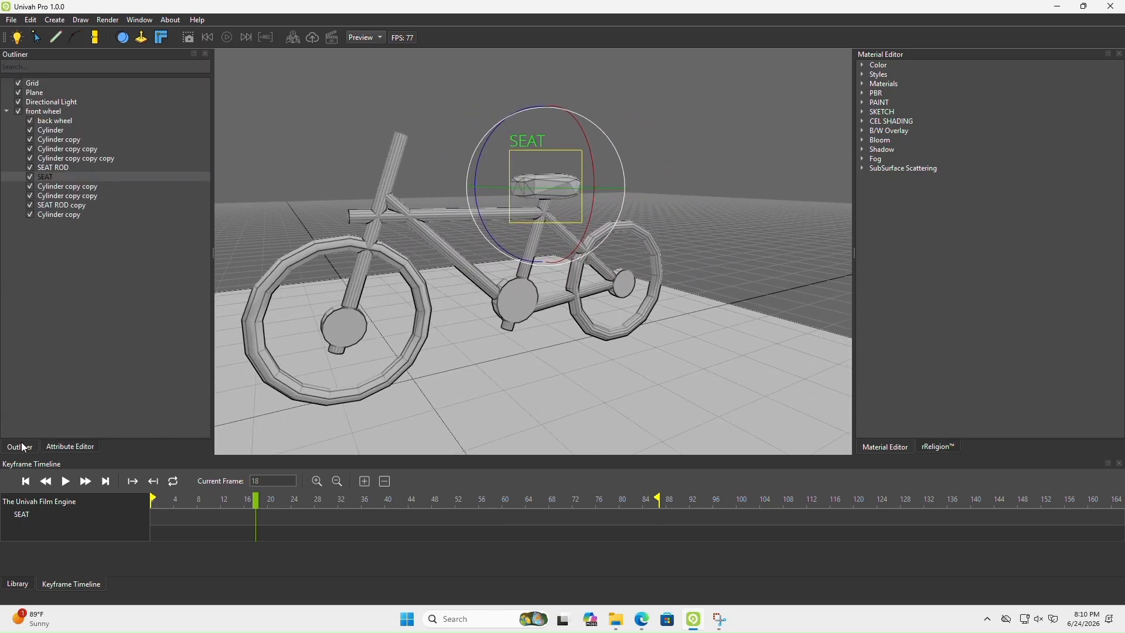
left_click(50, 168)
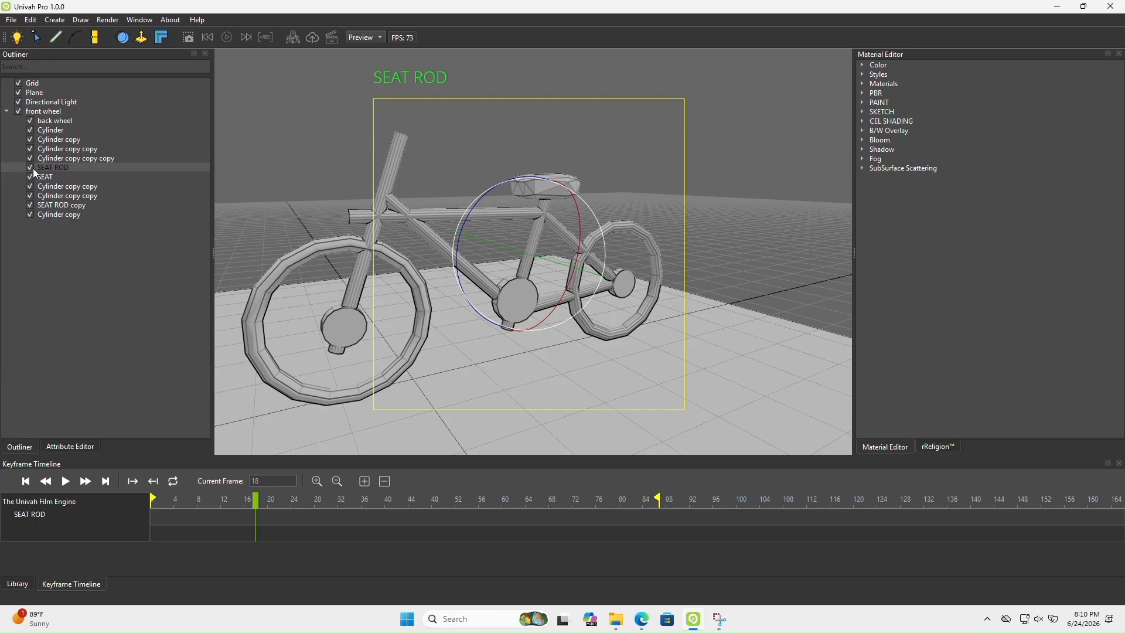
left_click(65, 446)
left_click(12, 112)
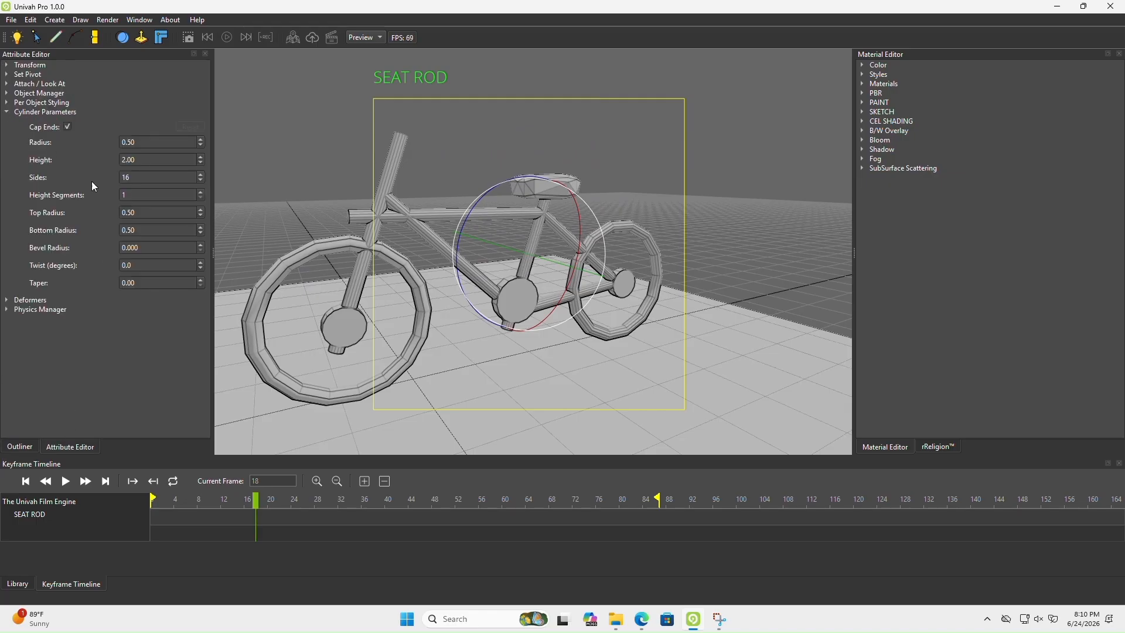
left_click(200, 210)
left_click(200, 209)
left_click(199, 209)
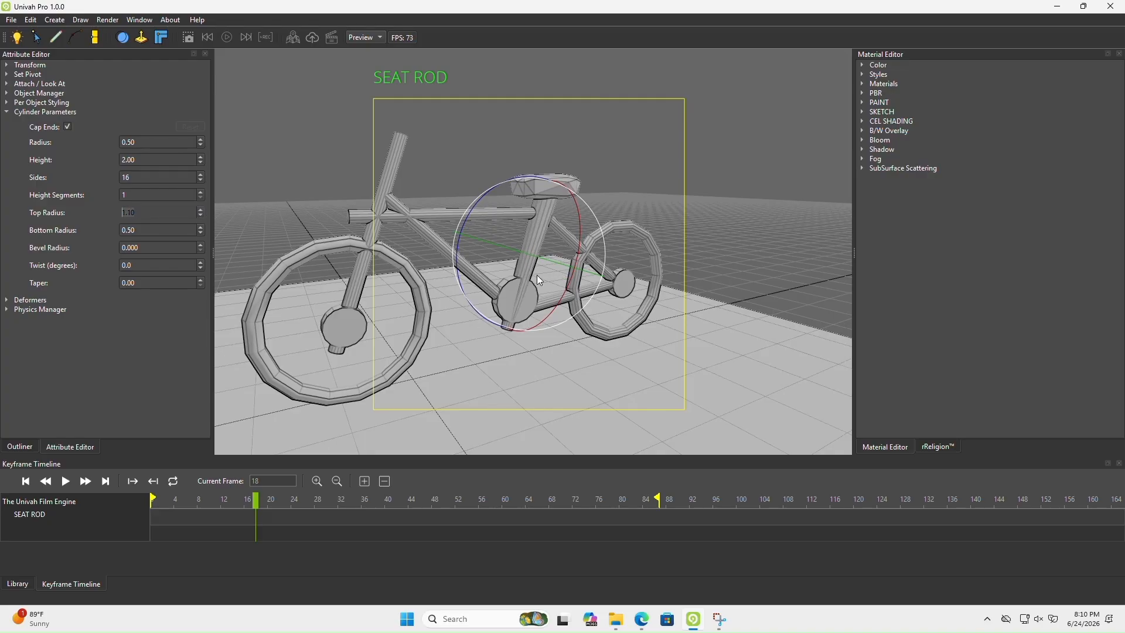
Examine the widened upper end of the seat rod beneath the seat, close up and from several angles
middle_click_drag(537, 275, 361, 271)
scroll(539, 226, "up", 4)
scroll(539, 226, "down", 2)
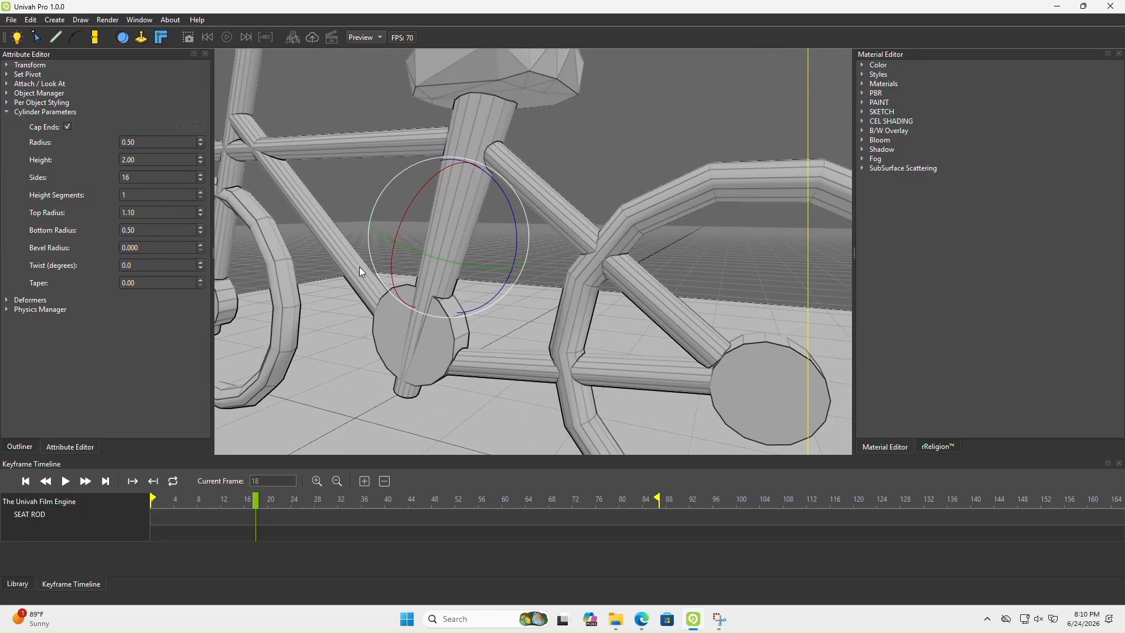
key("Up")
key("Left")
scroll(360, 266, "down", 3)
scroll(360, 266, "up", 2)
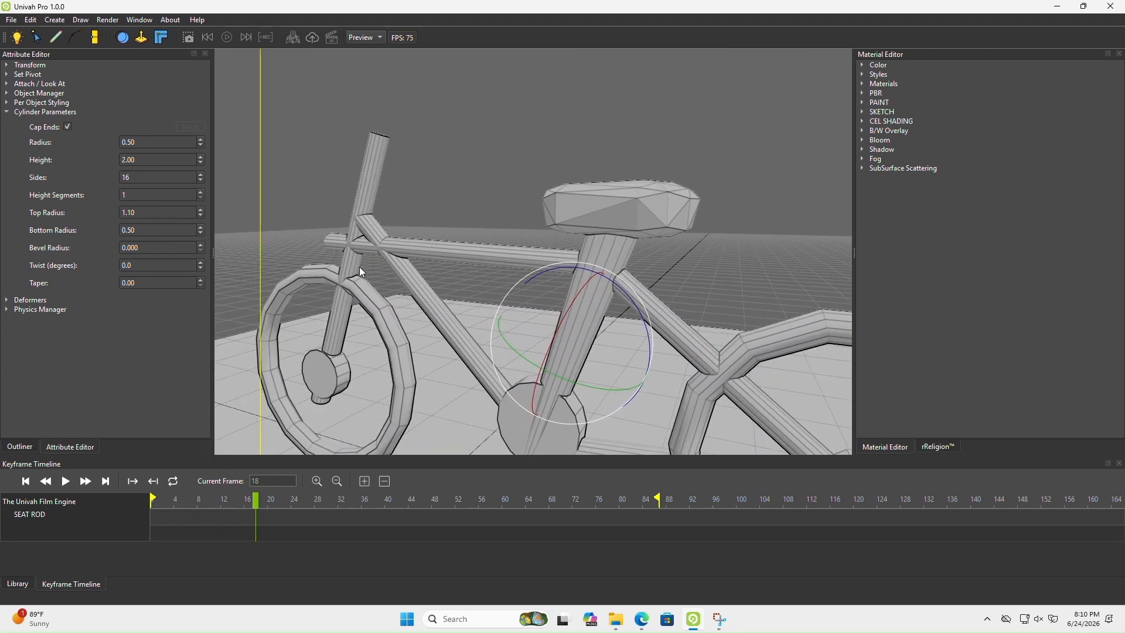
scroll(404, 228, "down", 3)
key("Down")
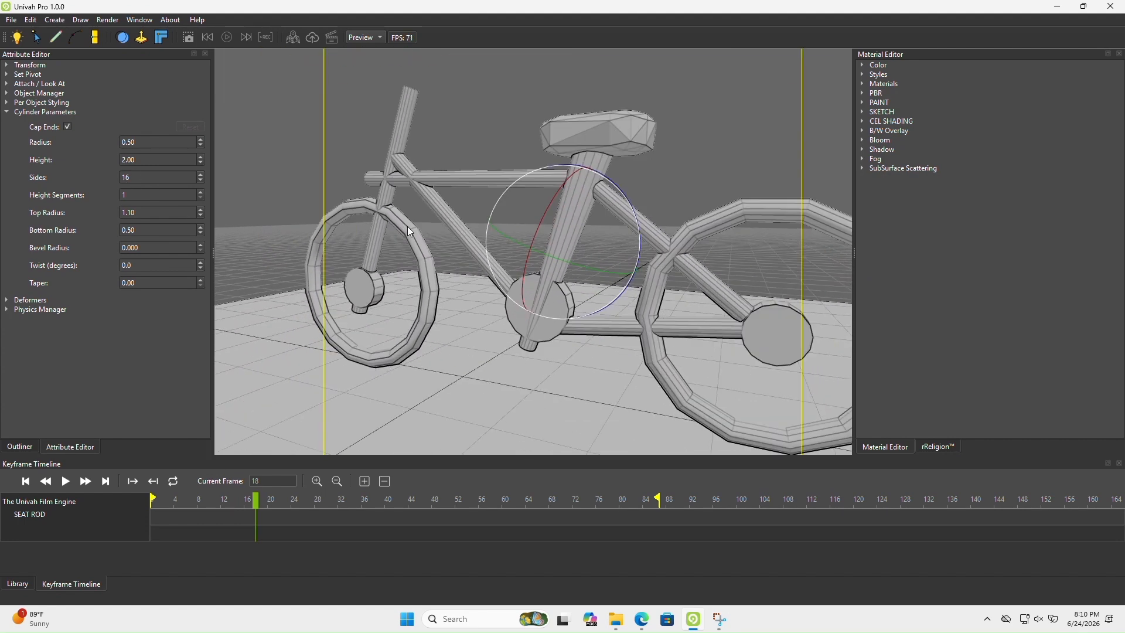
Try shrinking the seat rod's Top Radius to 0.01
left_click(201, 216)
left_click(201, 214)
left_click(201, 214)
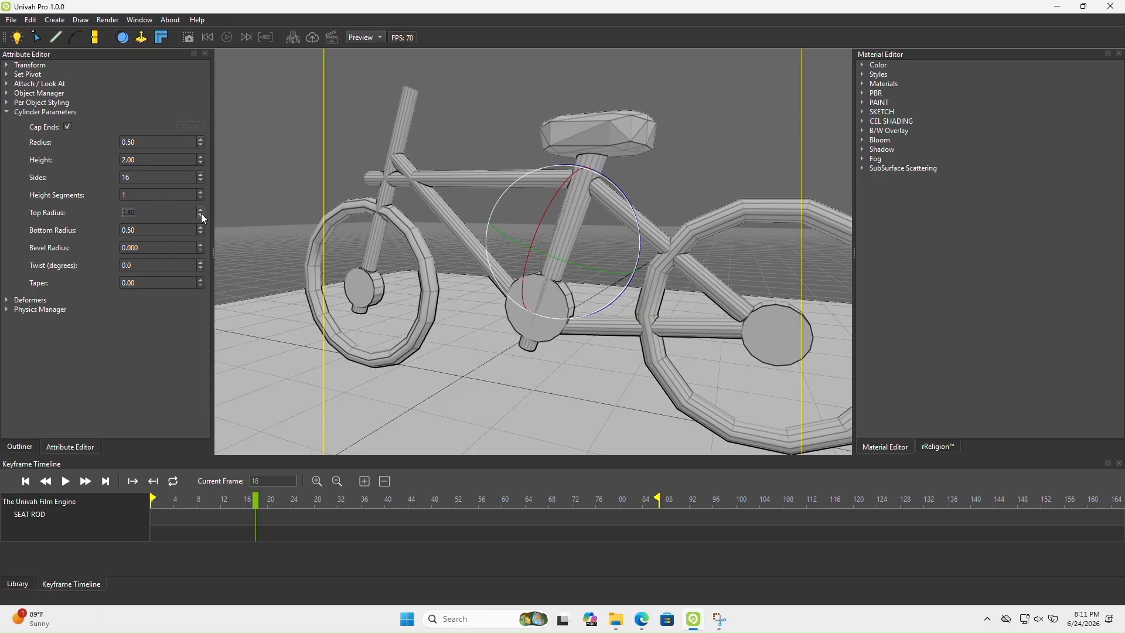
left_click(201, 215)
left_click(201, 214)
left_click(201, 215)
left_click(201, 214)
left_click(201, 215)
left_click(201, 214)
left_click(201, 214)
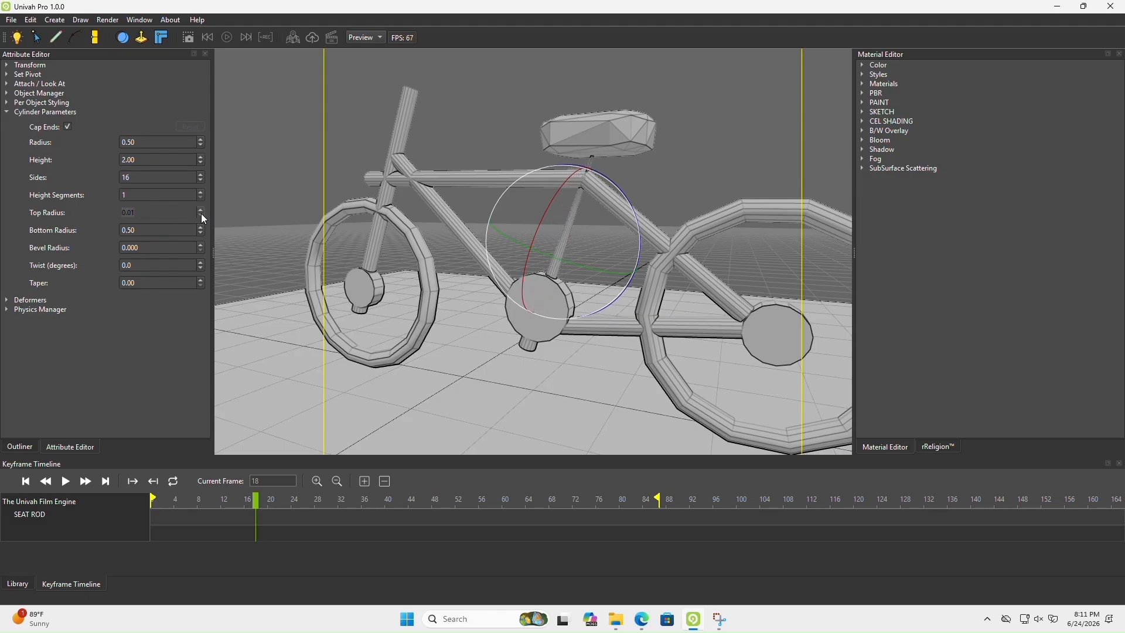
Set the seat rod's Top Radius to 0.91 and Bottom Radius to 0.30, and view the tapered rod
left_click_drag(201, 209, 201, 232)
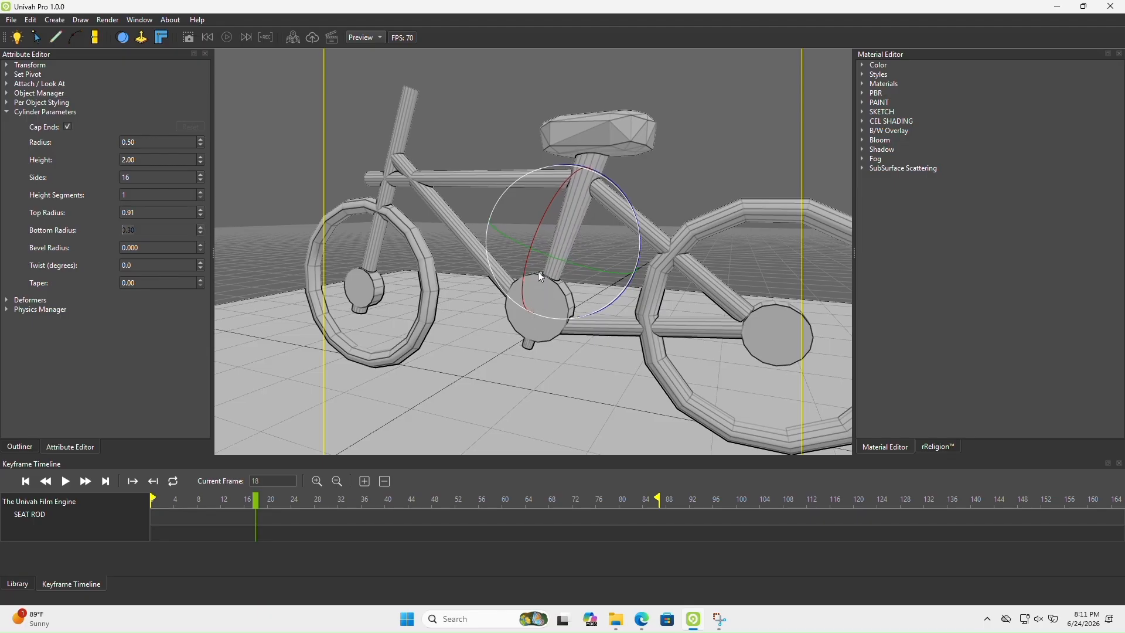
middle_click_drag(537, 272, 646, 260)
scroll(796, 261, "down", 5)
scroll(756, 294, "down", 2)
scroll(653, 289, "up", 5)
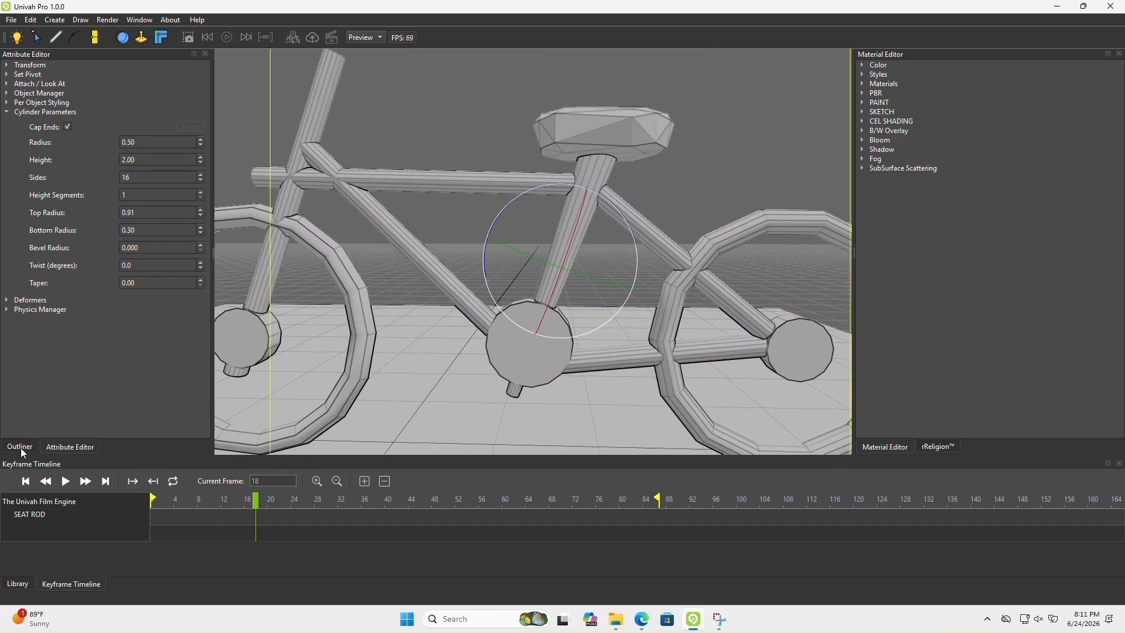
middle_click_drag(332, 329, 434, 296)
scroll(434, 296, "down", 4)
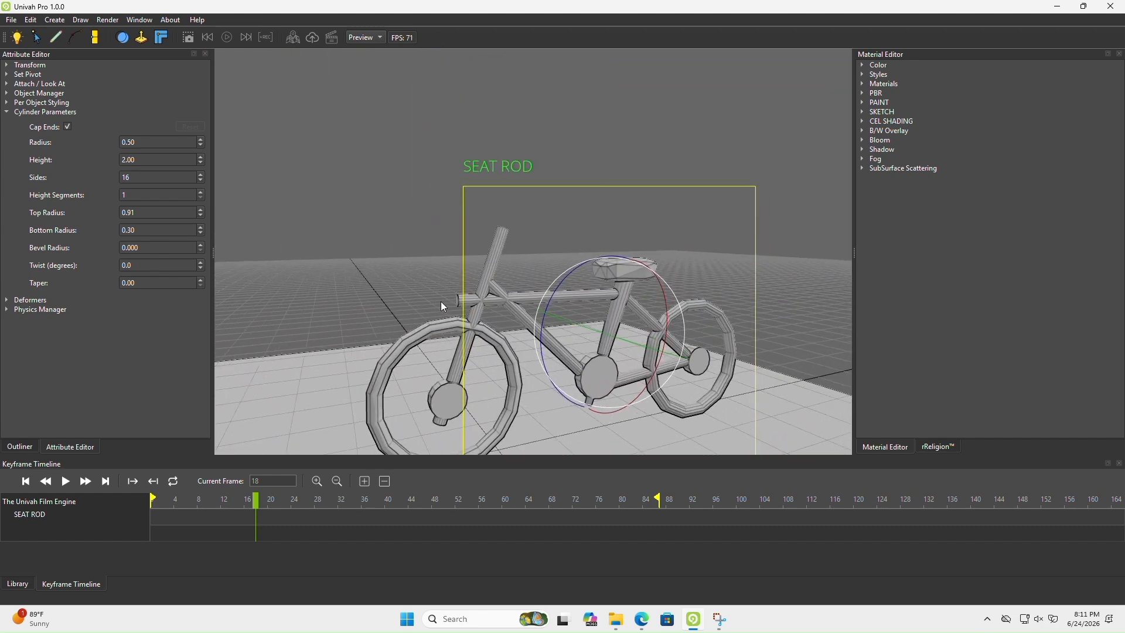
Hide and show the object named Cylinder to identify which bicycle part it is, and select it
left_click(19, 446)
left_click(29, 130)
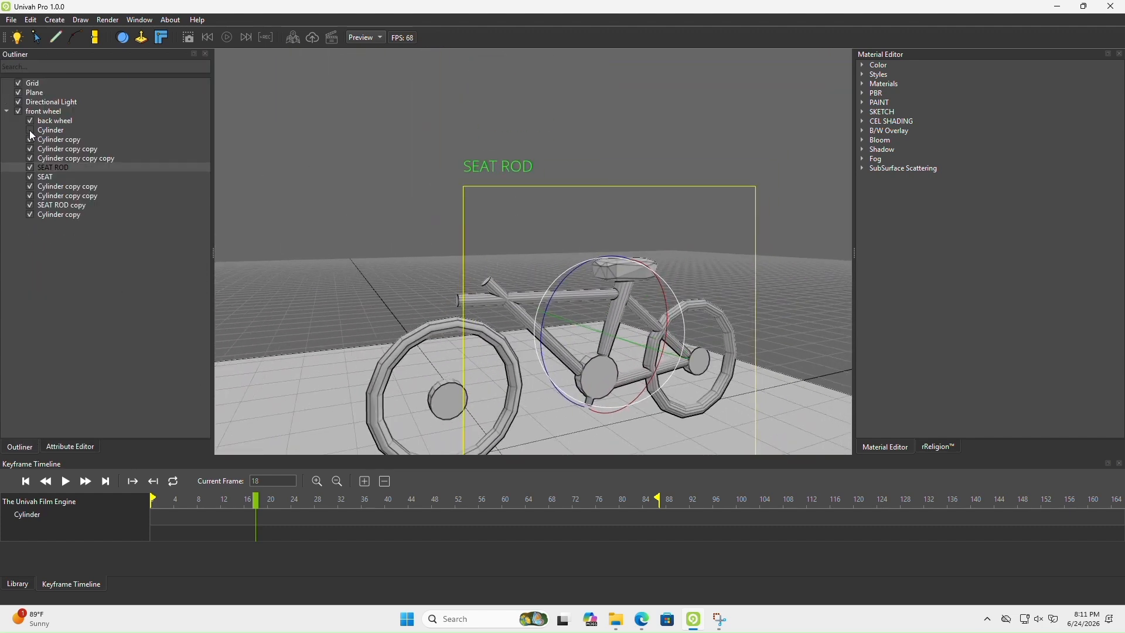
left_click(30, 130)
left_click(47, 129)
left_click(28, 130)
left_click(28, 130)
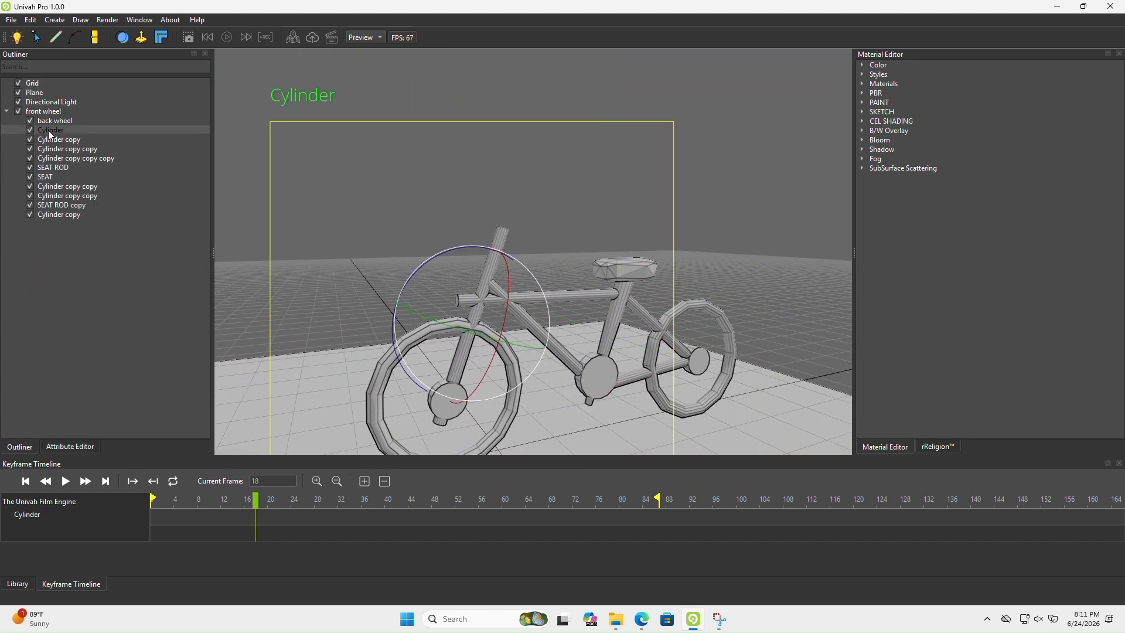
Rename the selected Cylinder object as MAIN ROD
double_click(49, 130)
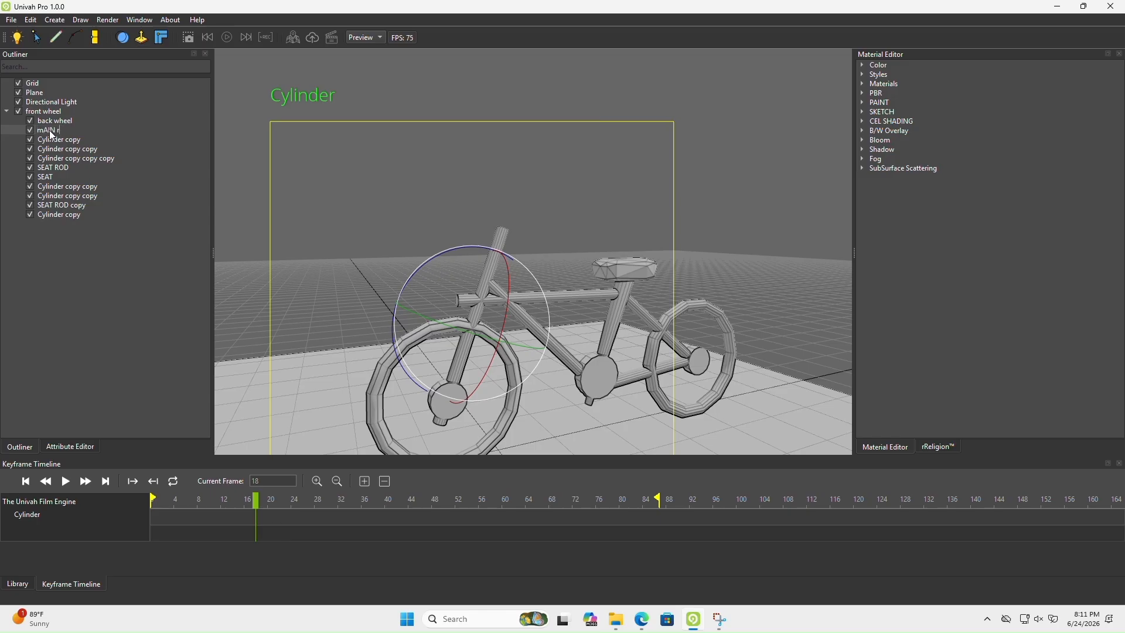
key("BackSpace")
key("BackSpace")
type("IN ROD")
key("Return")
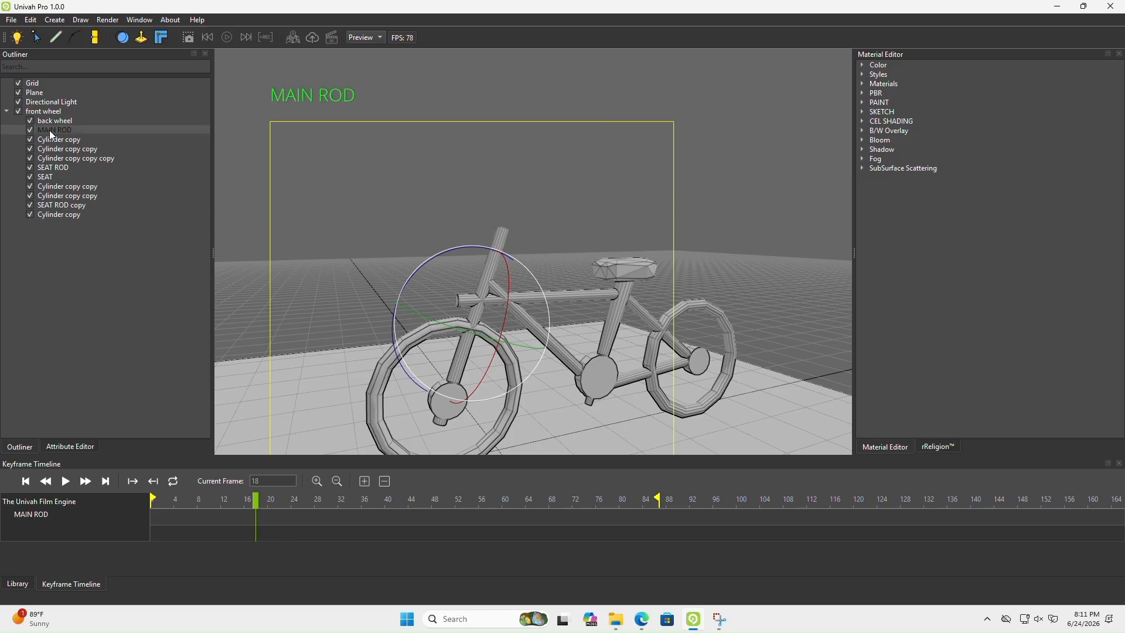
Set the main rod's Height Segments to 16
scroll(521, 317, "up", 4)
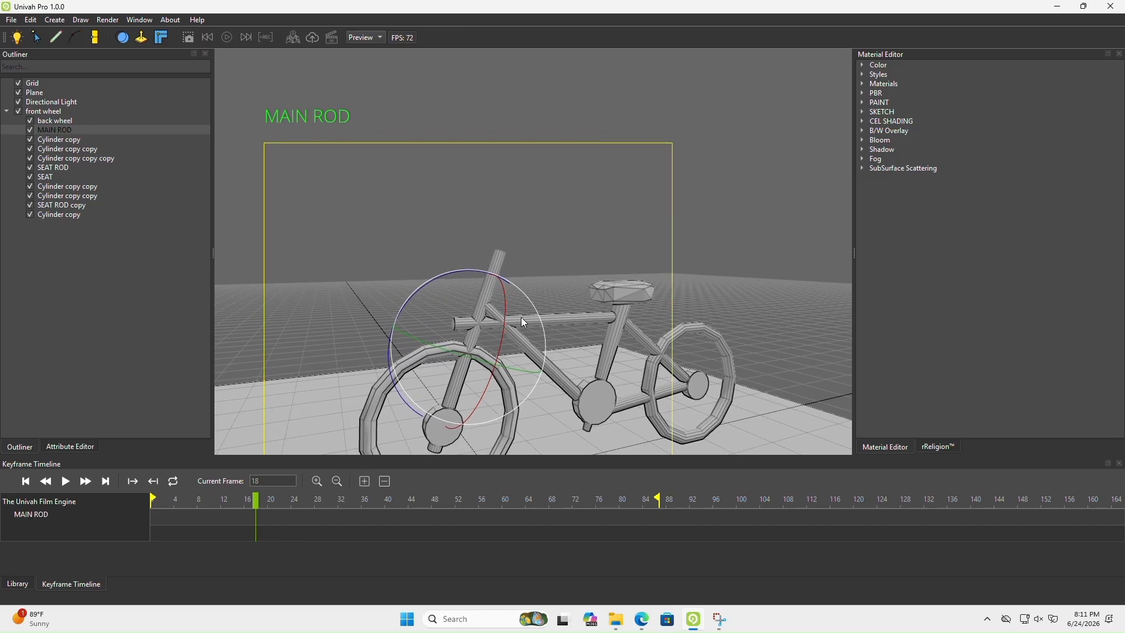
left_click(72, 448)
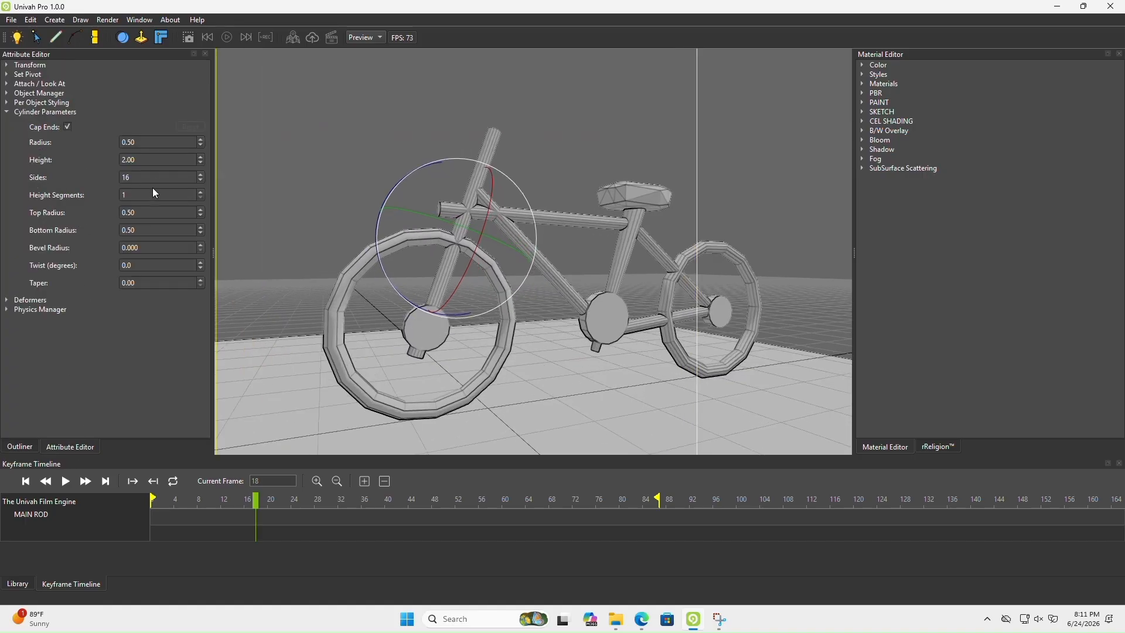
left_click(200, 192)
left_click(200, 191)
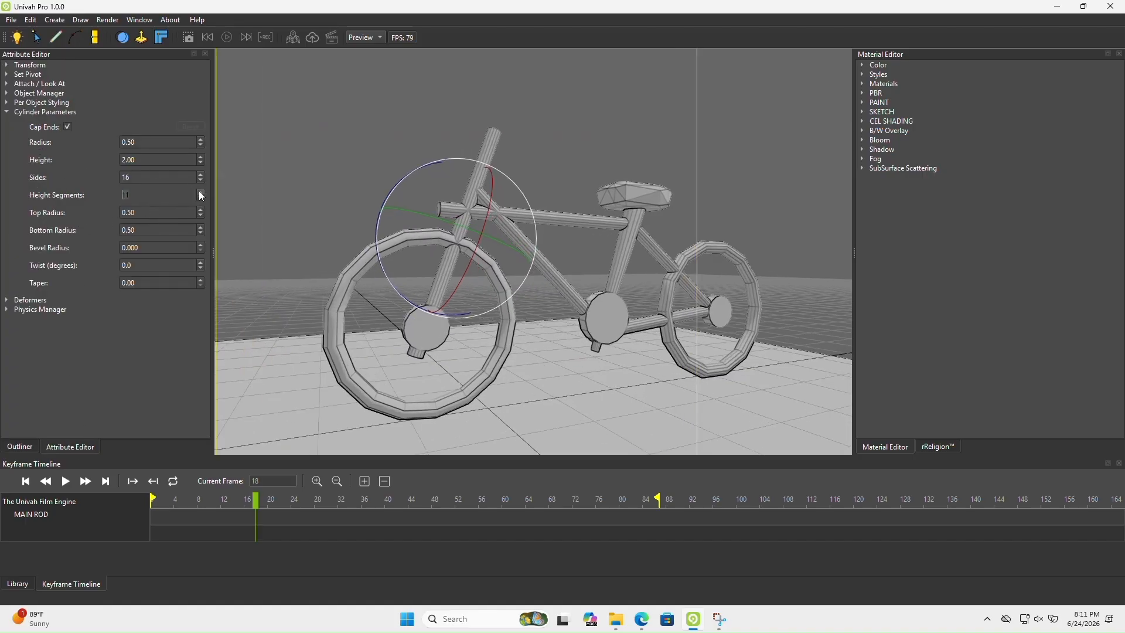
Try a twist of 5.0 degrees on the main rod, view it up close, and return the twist to 0.0
left_click(200, 262)
scroll(492, 251, "up", 5)
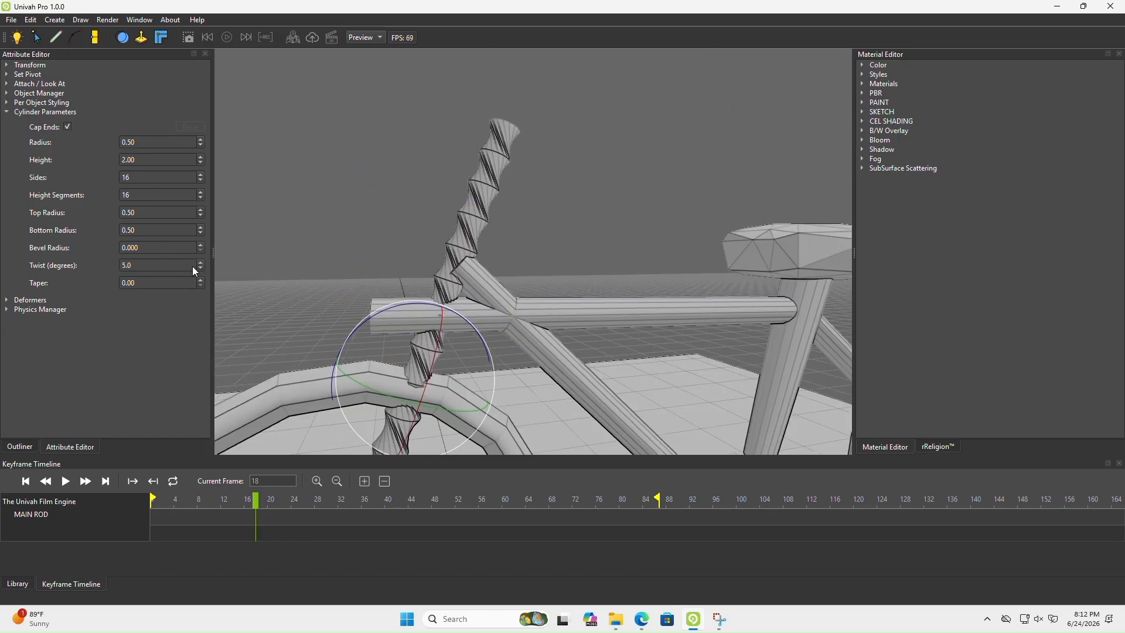
left_click(199, 269)
scroll(402, 221, "down", 5)
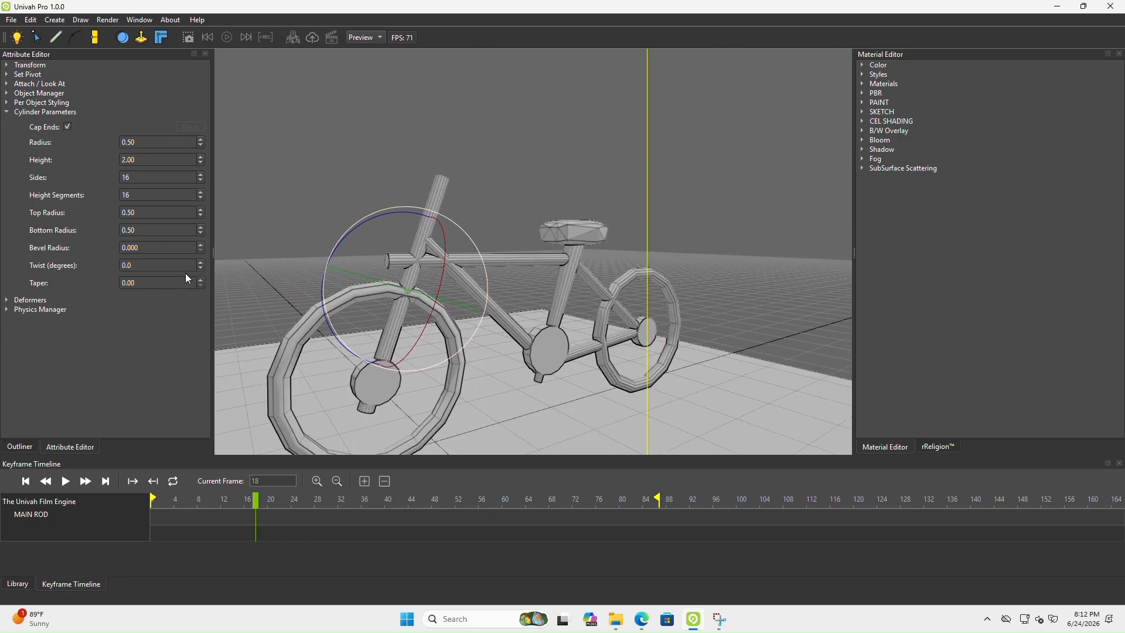
Try raising the main rod's Taper to 0.60 and above, and return it to 0.00
left_click(200, 280)
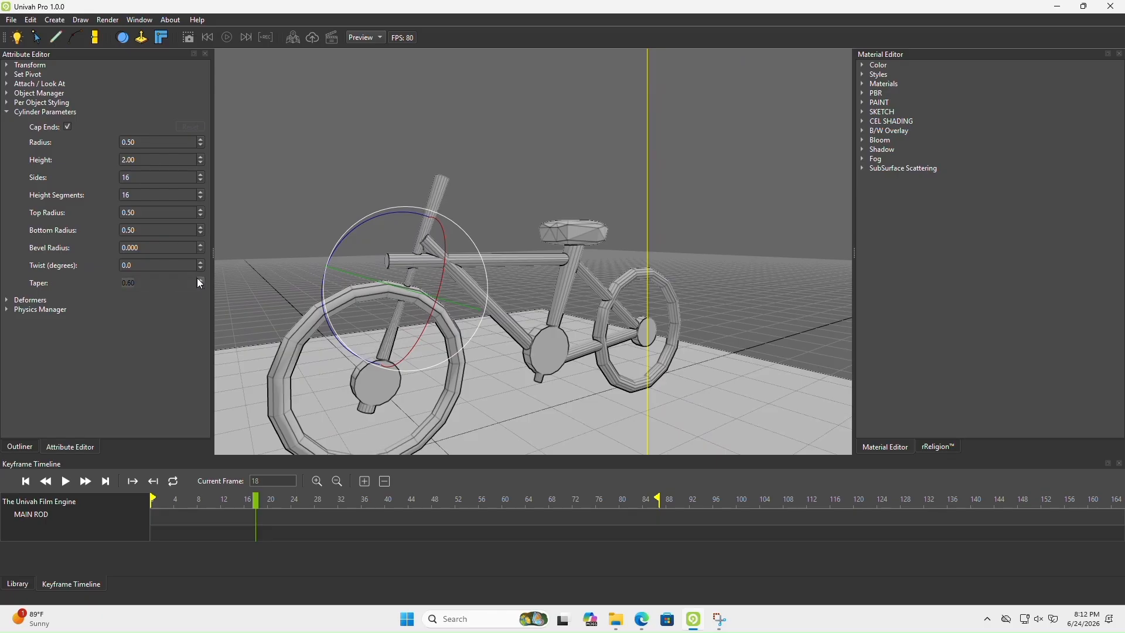
left_click(200, 279)
left_click(200, 280)
left_click(200, 280)
left_click(200, 285)
left_click(199, 285)
left_click(200, 286)
left_click(200, 286)
left_click(200, 285)
left_click(200, 286)
left_click(200, 286)
left_click(199, 285)
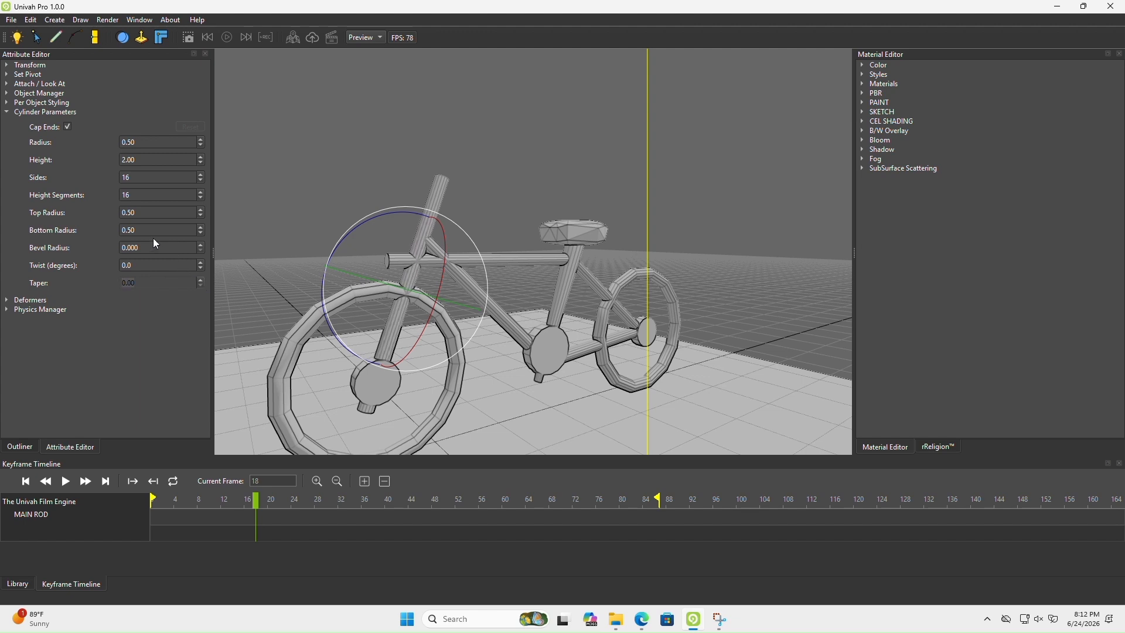
Try a Bevel Radius of 0.210 on the main rod, inspect its upper end, and return the bevel to 0.000
left_click(200, 245)
left_click(201, 245)
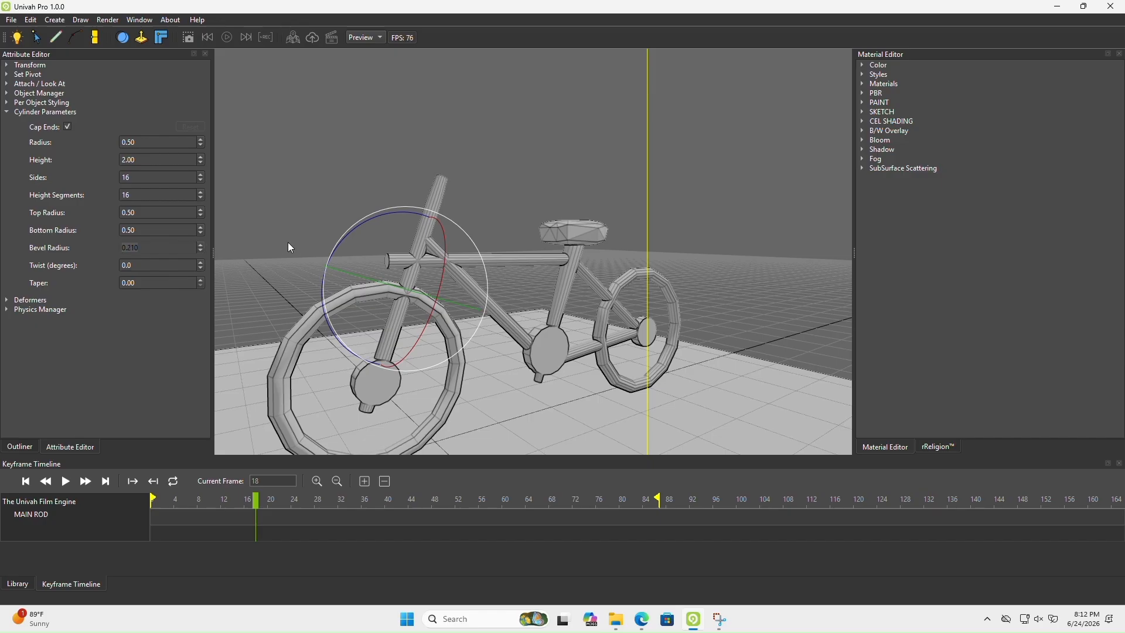
scroll(381, 242, "up", 10)
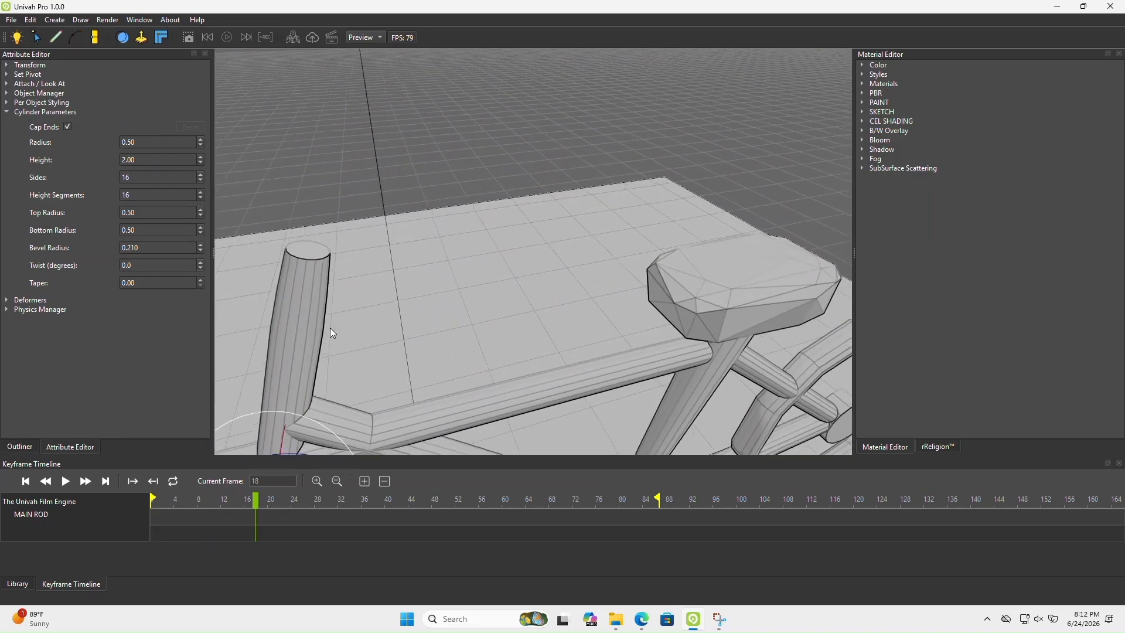
scroll(202, 250, "down", 6)
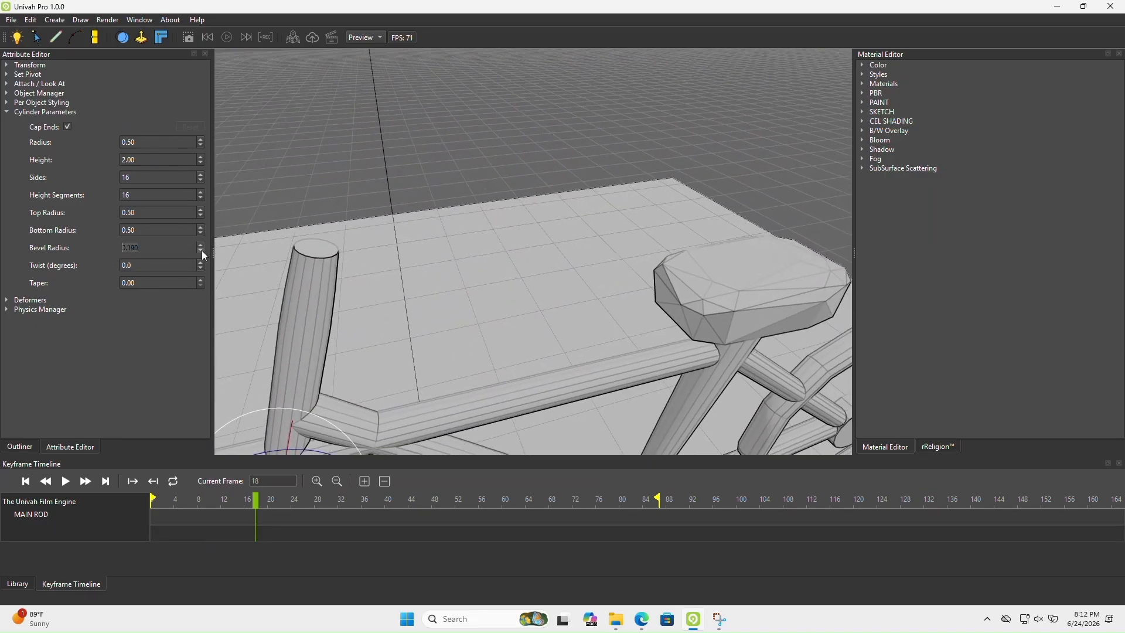
scroll(201, 251, "down", 14)
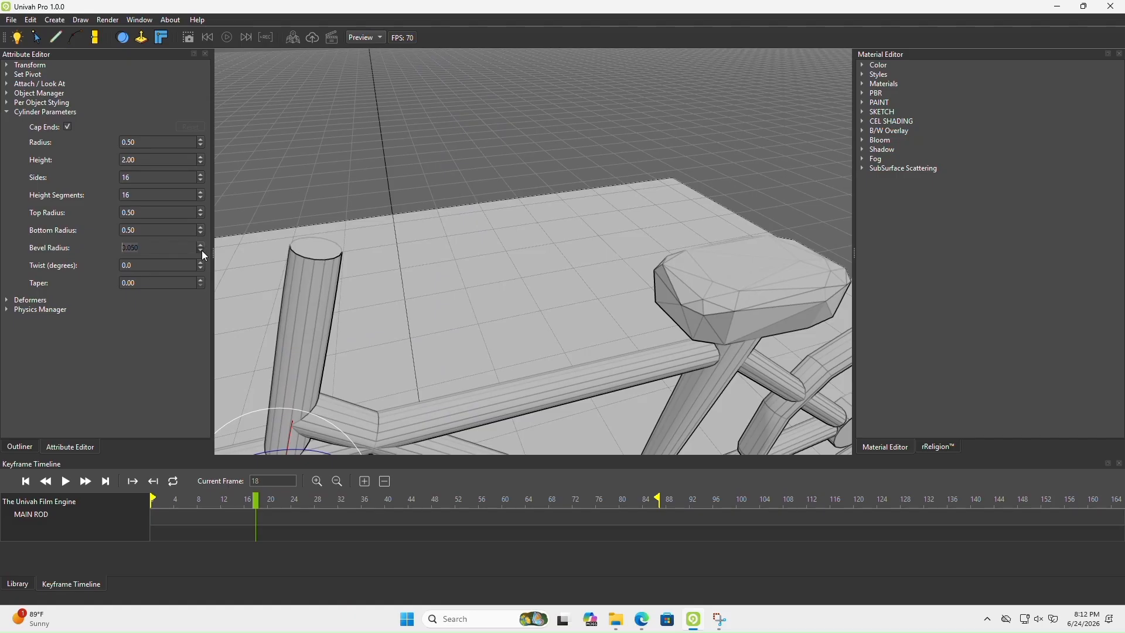
scroll(202, 250, "down", 1)
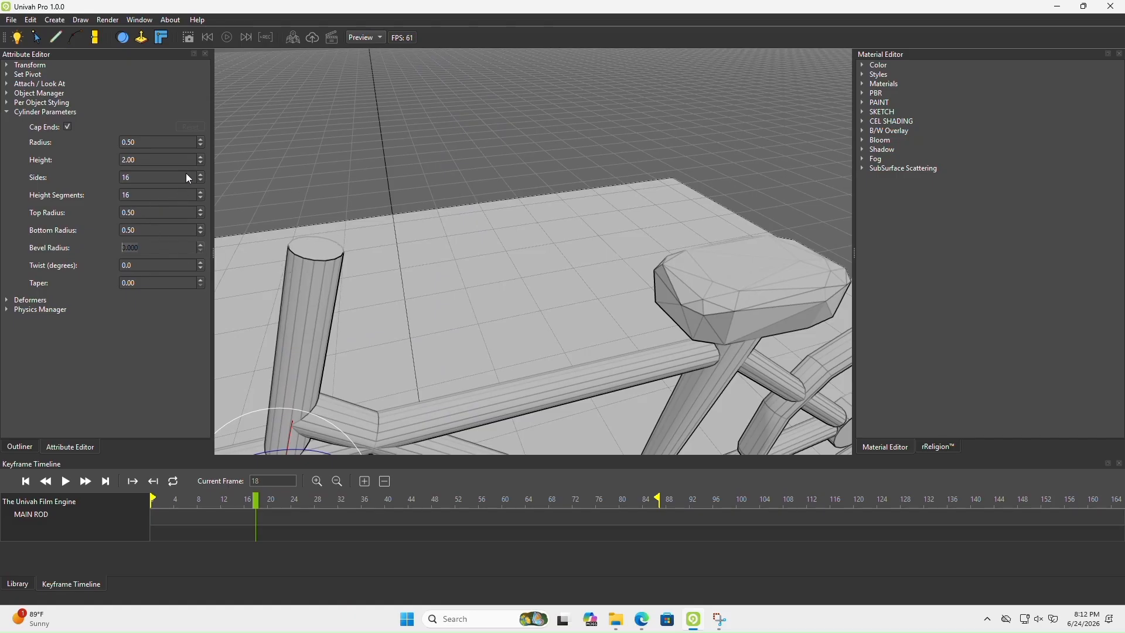
Turn the main rod's end caps off and back on, and view the whole bicycle
left_click(68, 126)
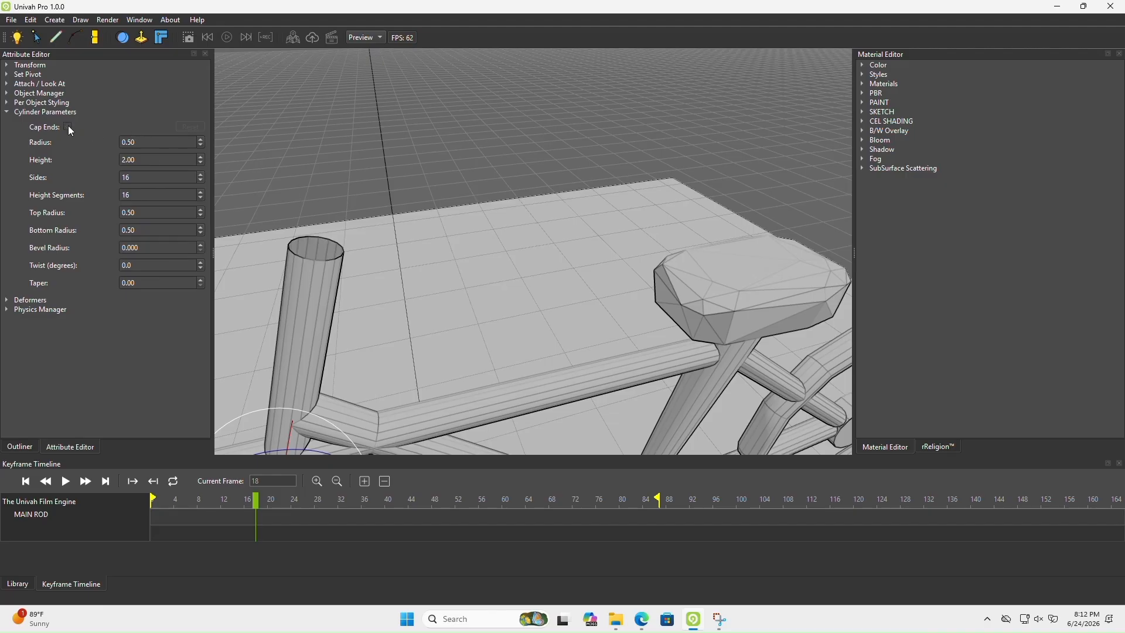
left_click(67, 126)
scroll(381, 286, "down", 5)
middle_click_drag(381, 286, 377, 222)
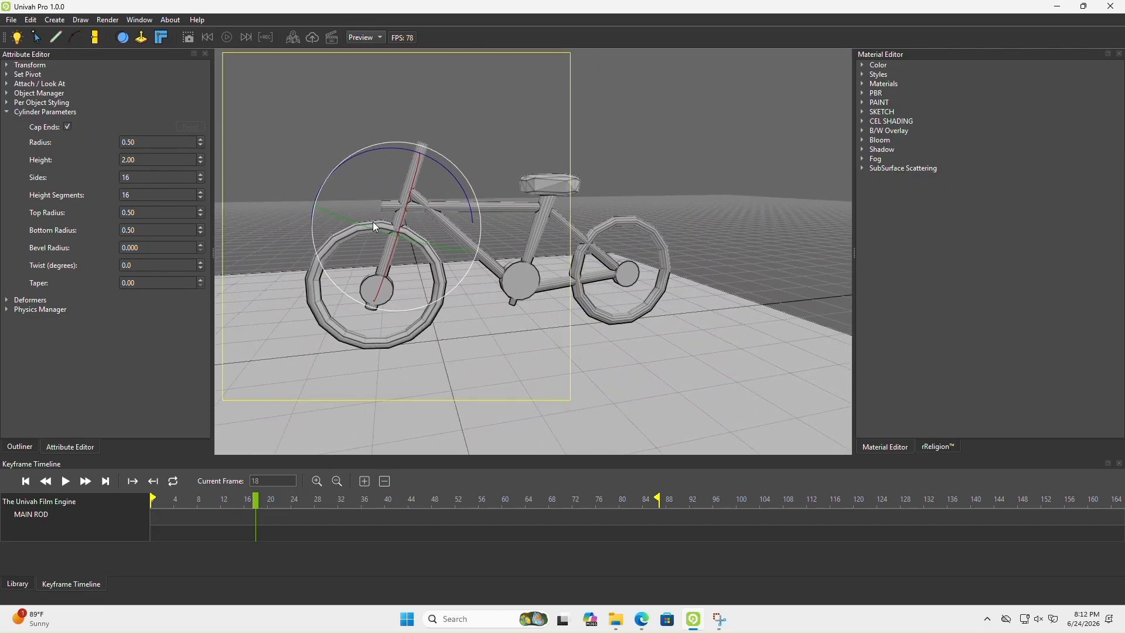
middle_click_drag(513, 272, 546, 283)
scroll(448, 302, "down", 3)
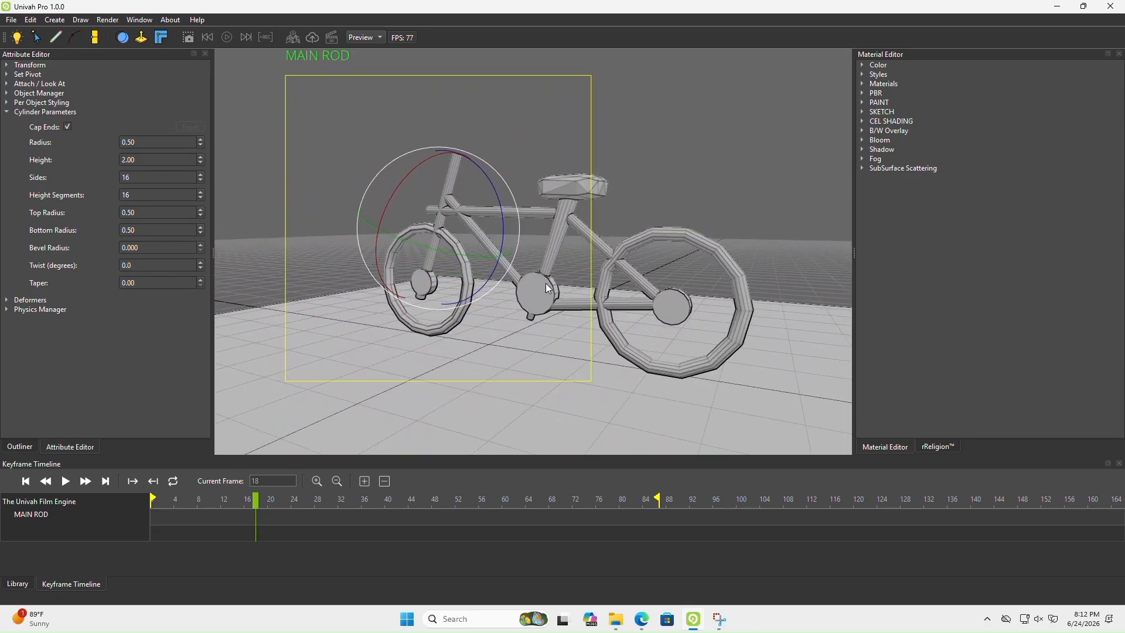
Switch the rendering style to Physically Based Shading and view the bicycle from another angle
left_click(865, 71)
left_click(902, 106)
left_click(937, 192)
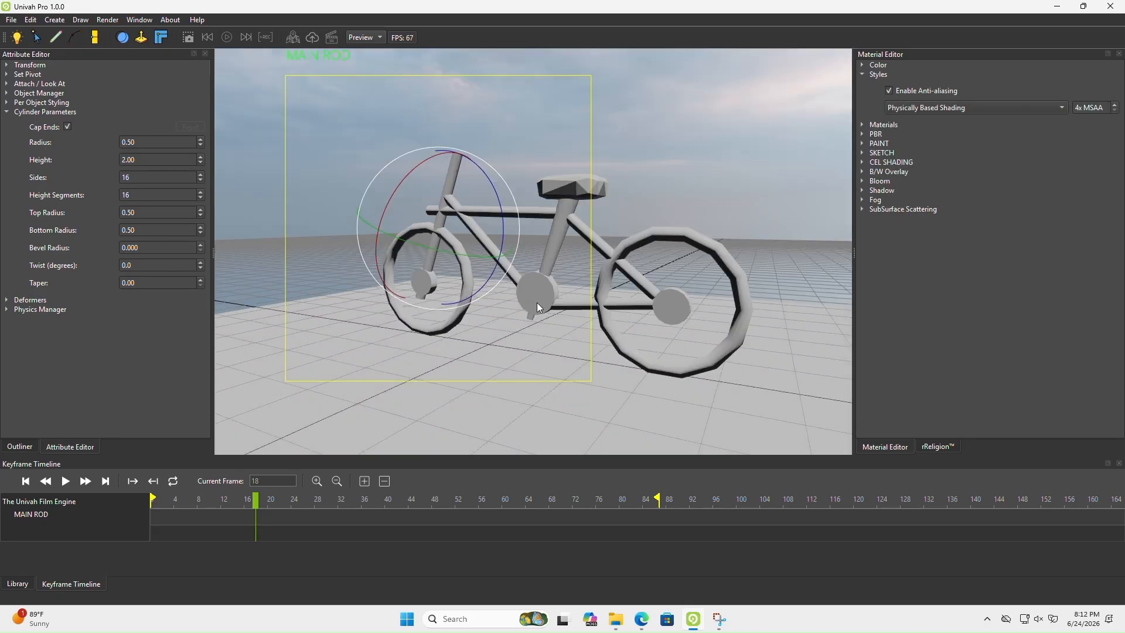
middle_click_drag(536, 302, 673, 289)
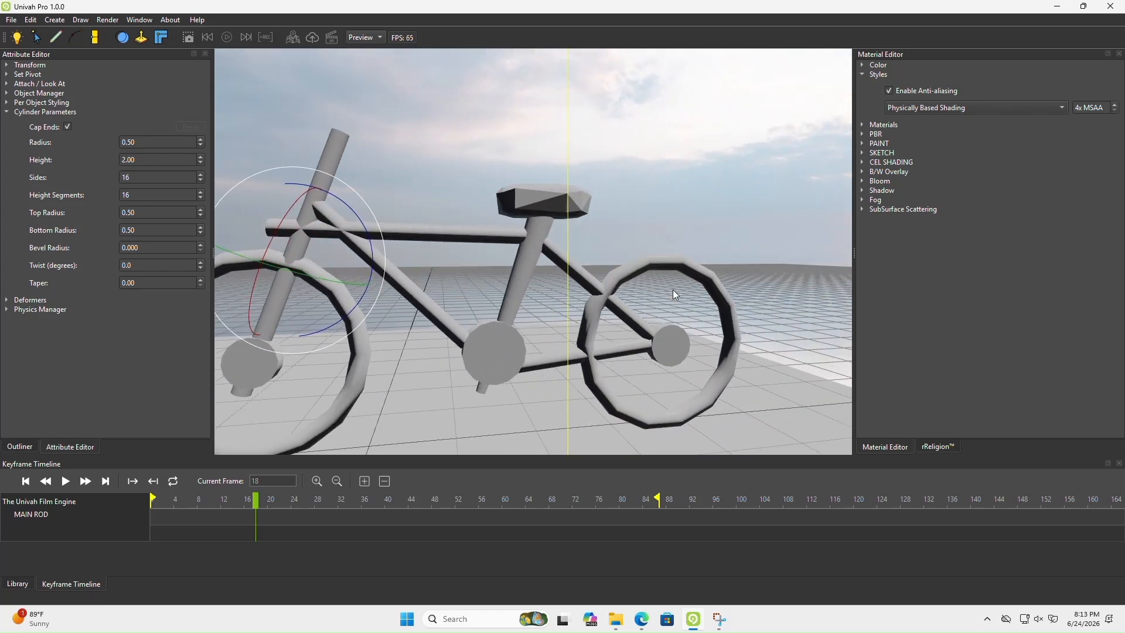
Show the PBR settings and raise the IBL Intensity to 0.99
left_click(861, 144)
left_click(862, 134)
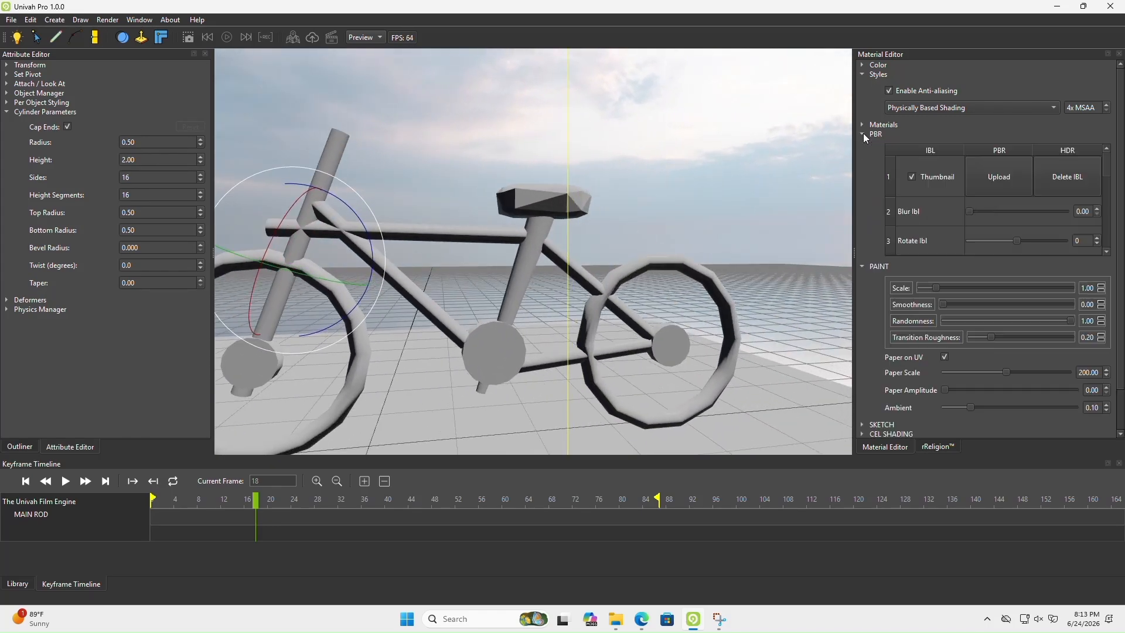
left_click(862, 266)
scroll(1114, 189, "down", 2)
scroll(1115, 189, "down", 5)
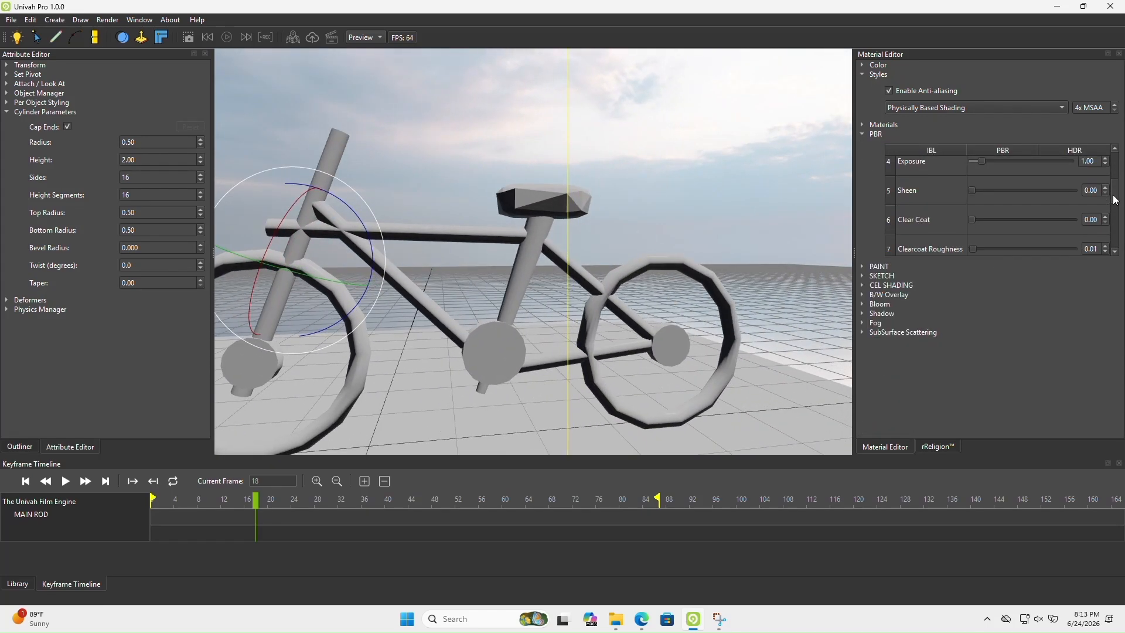
left_click_drag(971, 171, 1022, 174)
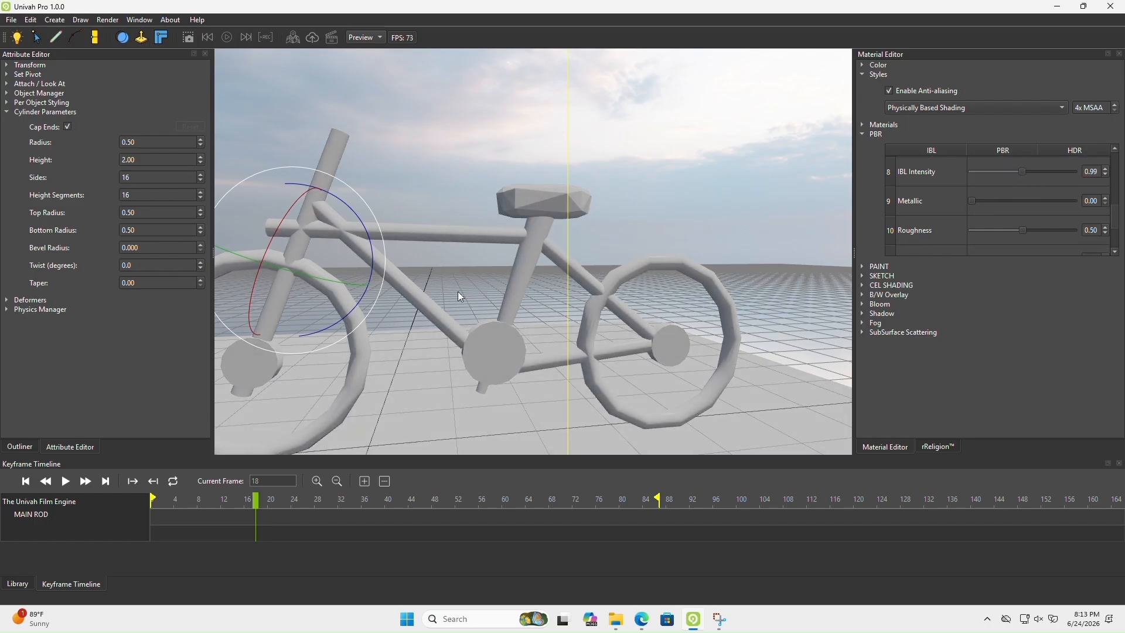
Examine the bicycle's shading from the side and from behind, and review the remaining PBR settings
middle_click_drag(458, 291, 421, 308)
scroll(449, 307, "down", 3)
scroll(1114, 212, "up", 1)
scroll(1114, 213, "up", 5)
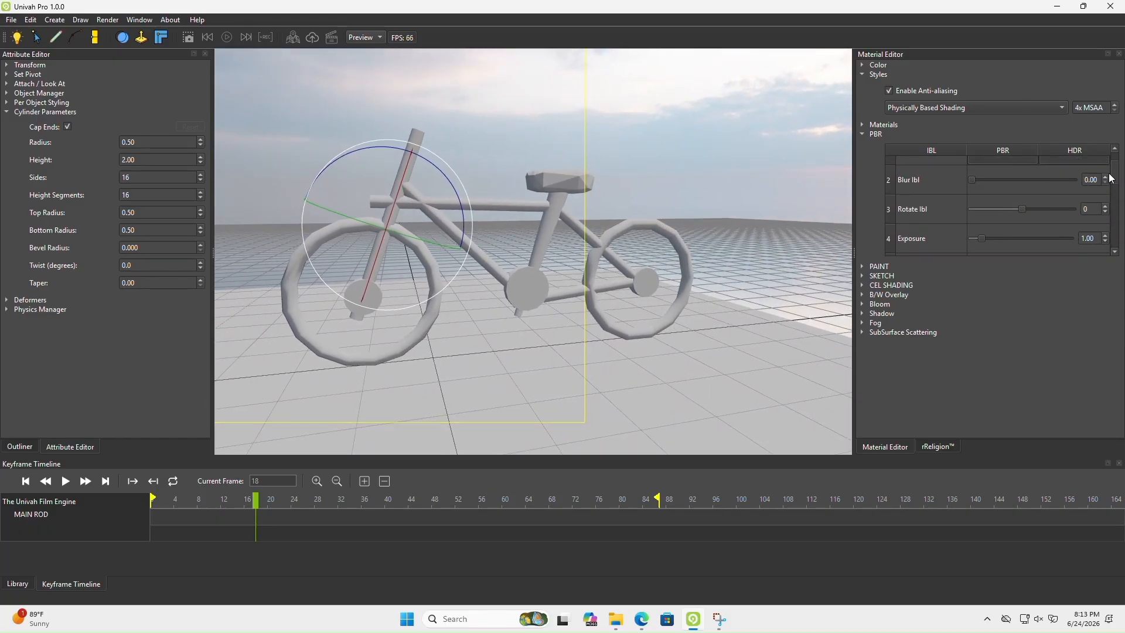
middle_click_drag(603, 233, 455, 279)
scroll(452, 297, "up", 3)
scroll(446, 291, "down", 3)
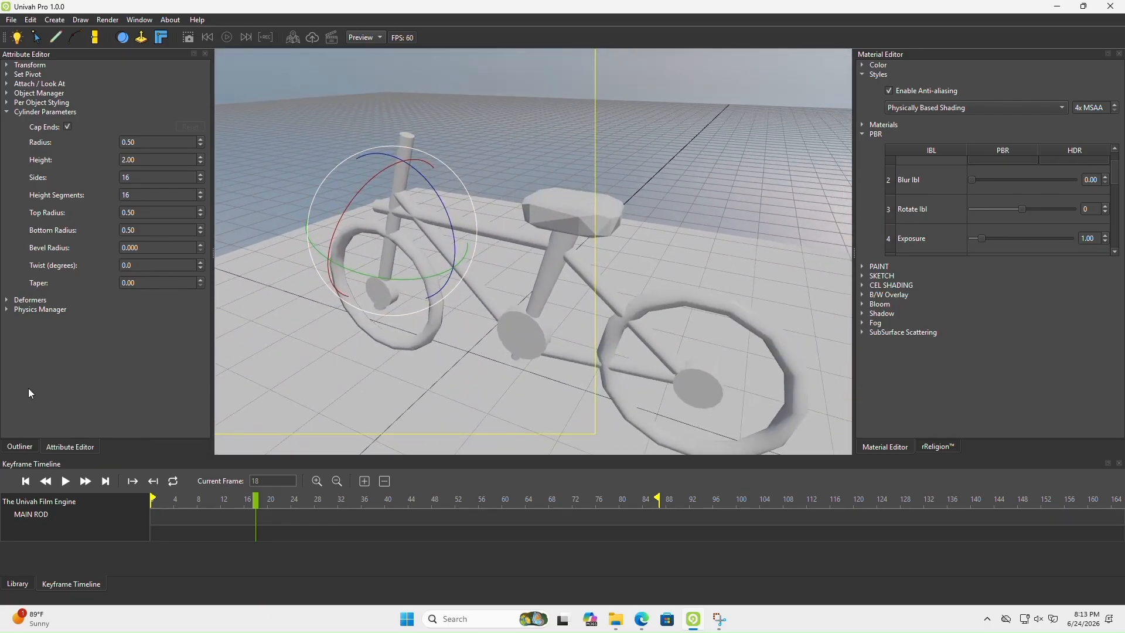
Select the seat, show its per-object styling, try its PBR Metallic value, and set its Roughness to 0.56
left_click(10, 448)
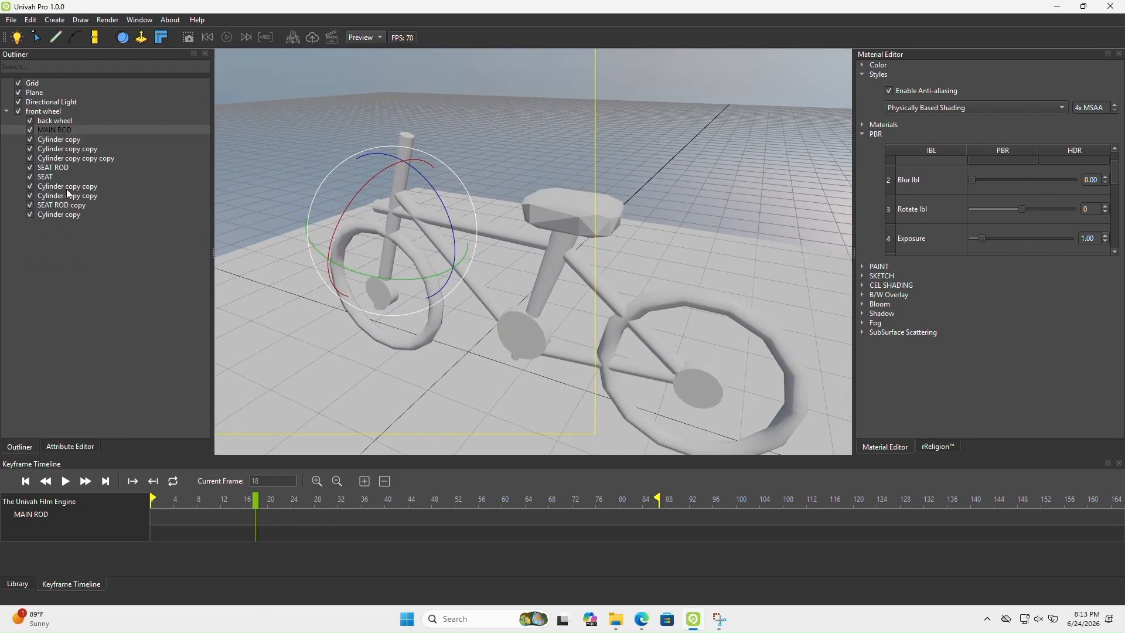
left_click(53, 178)
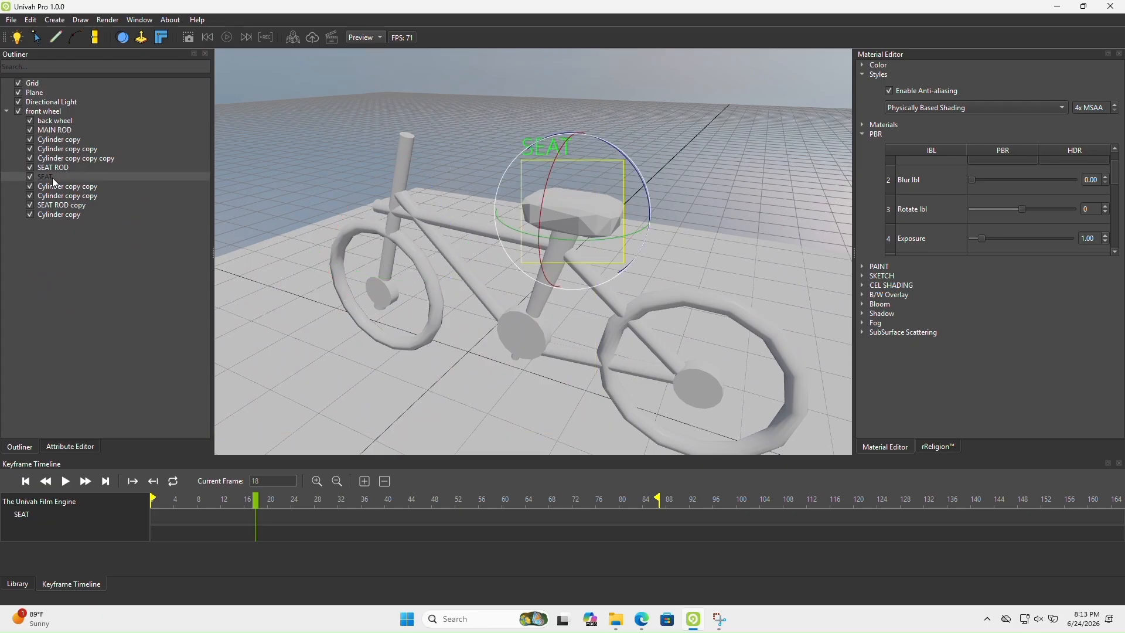
left_click(69, 446)
left_click(35, 111)
left_click(36, 102)
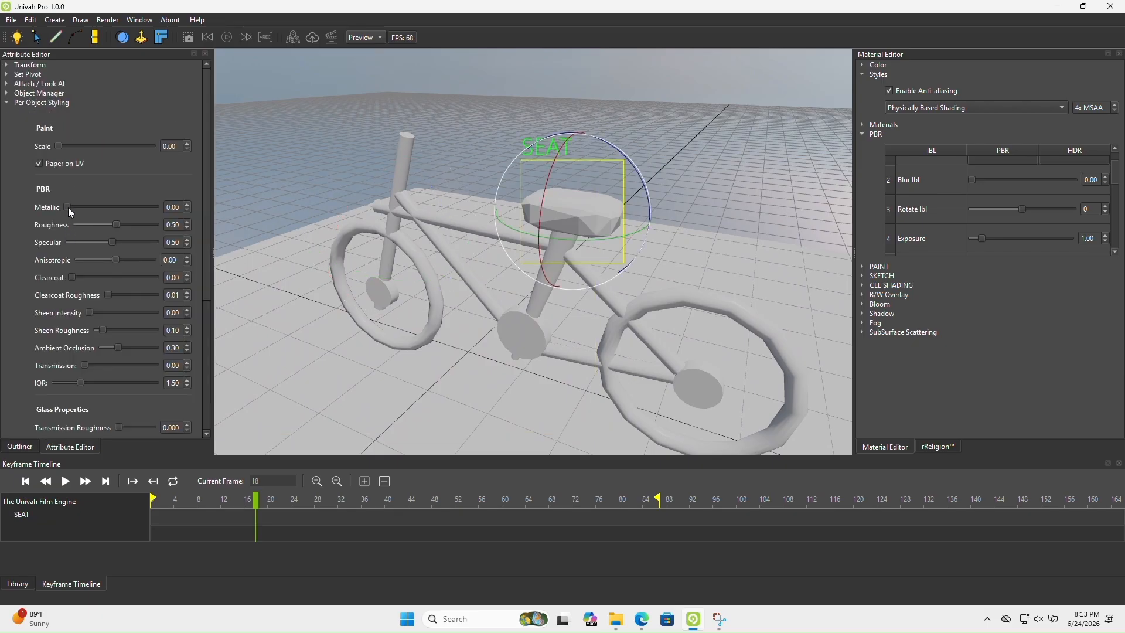
mouse_move(68, 208)
left_mouse_down()
mouse_move(168, 207)
mouse_move(63, 210)
left_mouse_up()
Try different solid colours on the seat, including yellow #ffd334 and pink, and cancel the colour change
left_click(861, 65)
left_click(1080, 107)
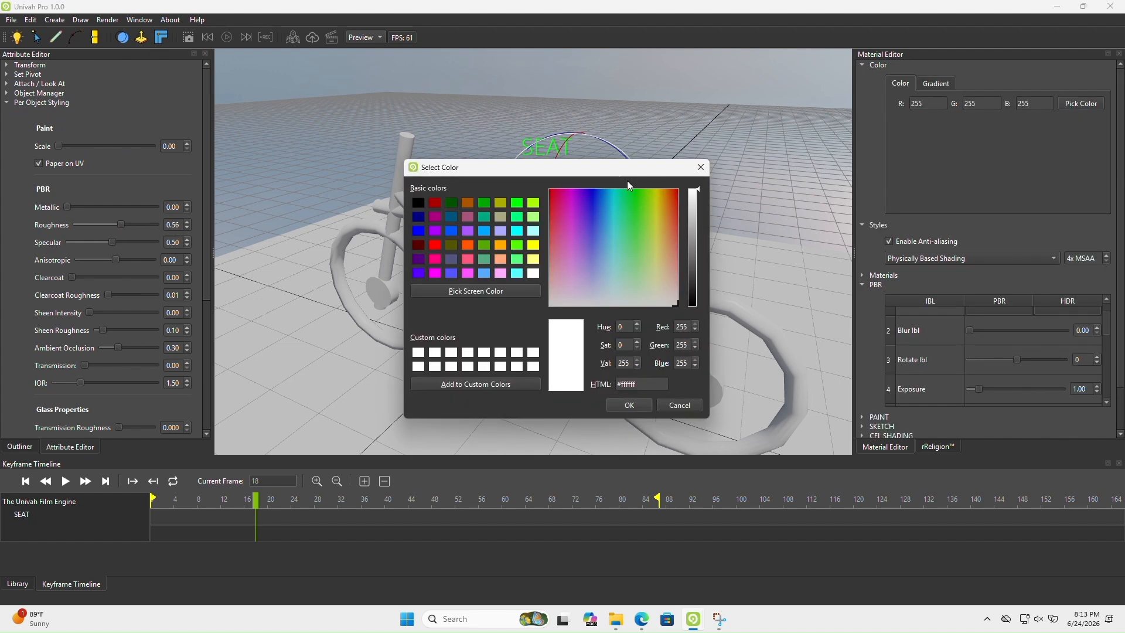
left_click_drag(621, 162, 342, 195)
left_click(361, 240)
left_click(271, 221)
left_click_drag(271, 221, 325, 311)
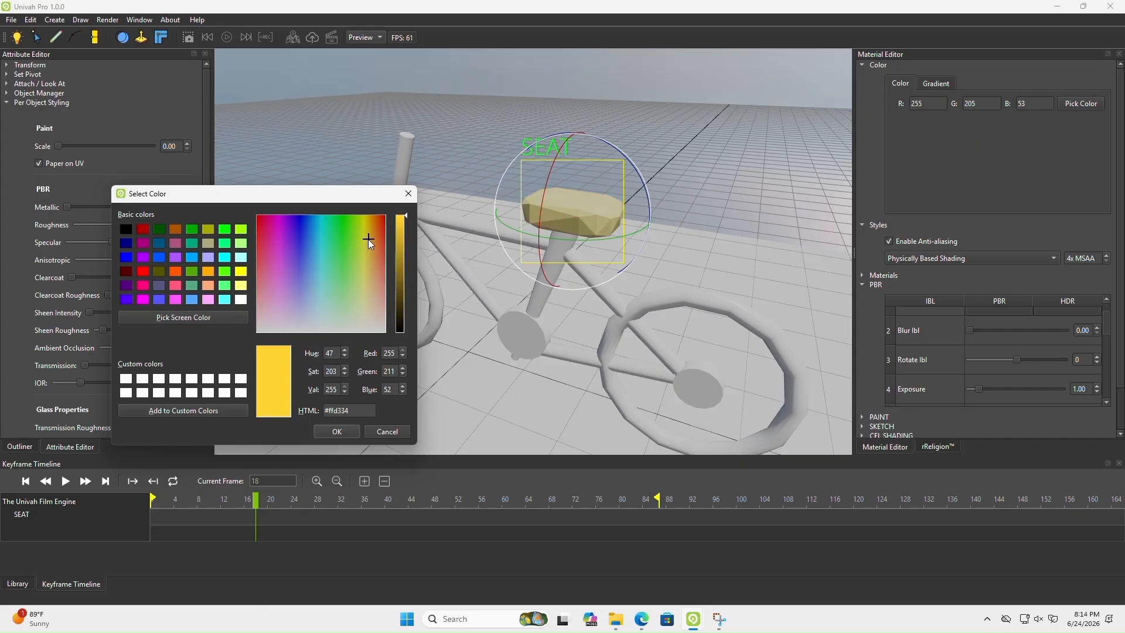
left_click_drag(368, 239, 274, 205)
left_click(387, 431)
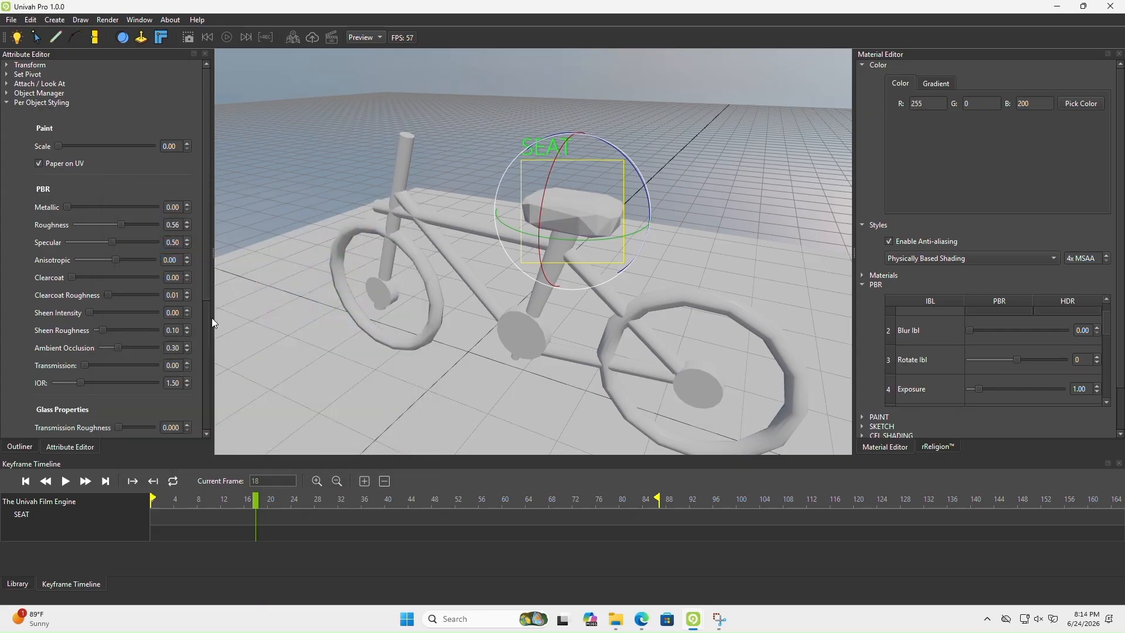
Try the seat's Metallic value and the scene's Metallic 1.00 with Roughness 0.60, and return the scene values to 0.00 and 0.50
left_click_drag(68, 207, 23, 207)
scroll(1103, 327, "down", 5)
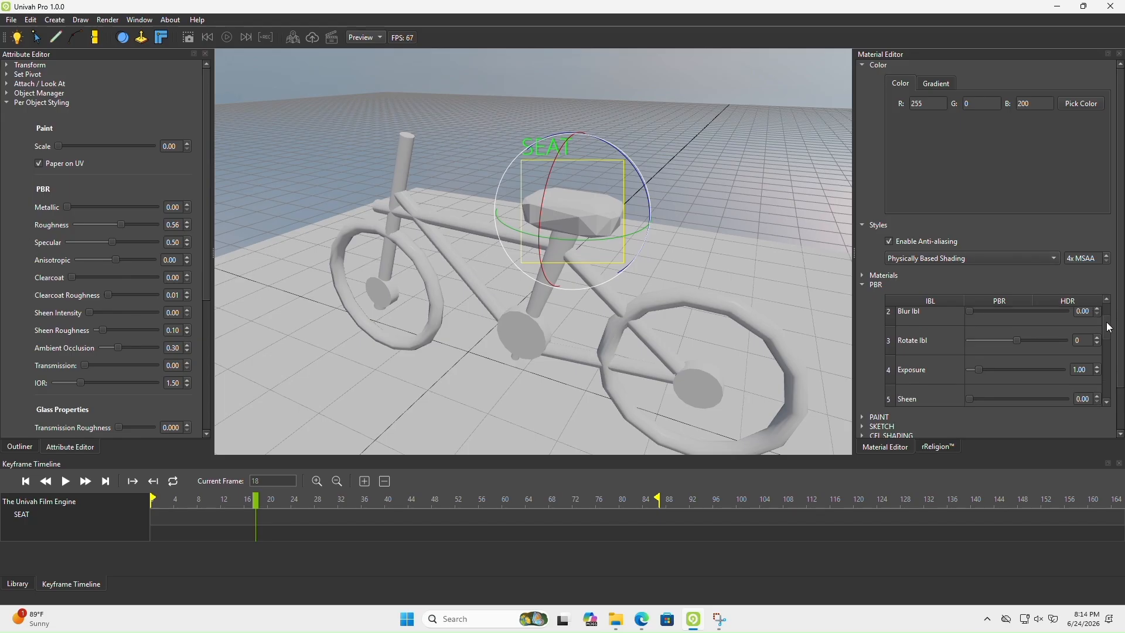
left_click_drag(981, 333, 1073, 332)
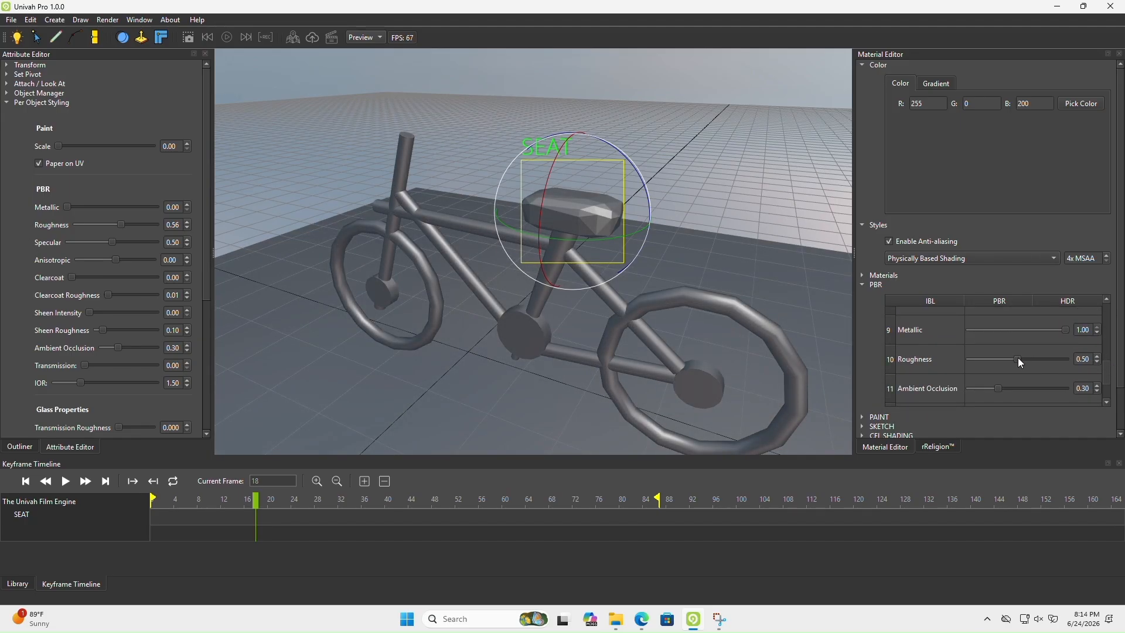
mouse_move(1019, 362)
left_mouse_down()
mouse_move(989, 359)
mouse_move(1053, 359)
mouse_move(969, 359)
mouse_move(1026, 358)
left_mouse_up()
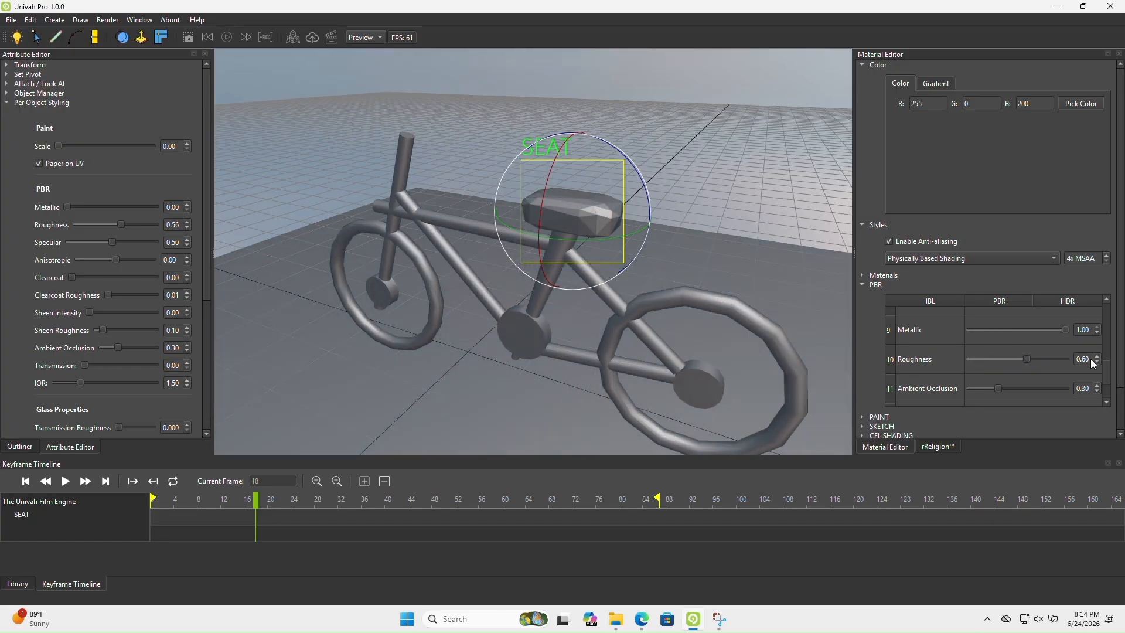
type("50")
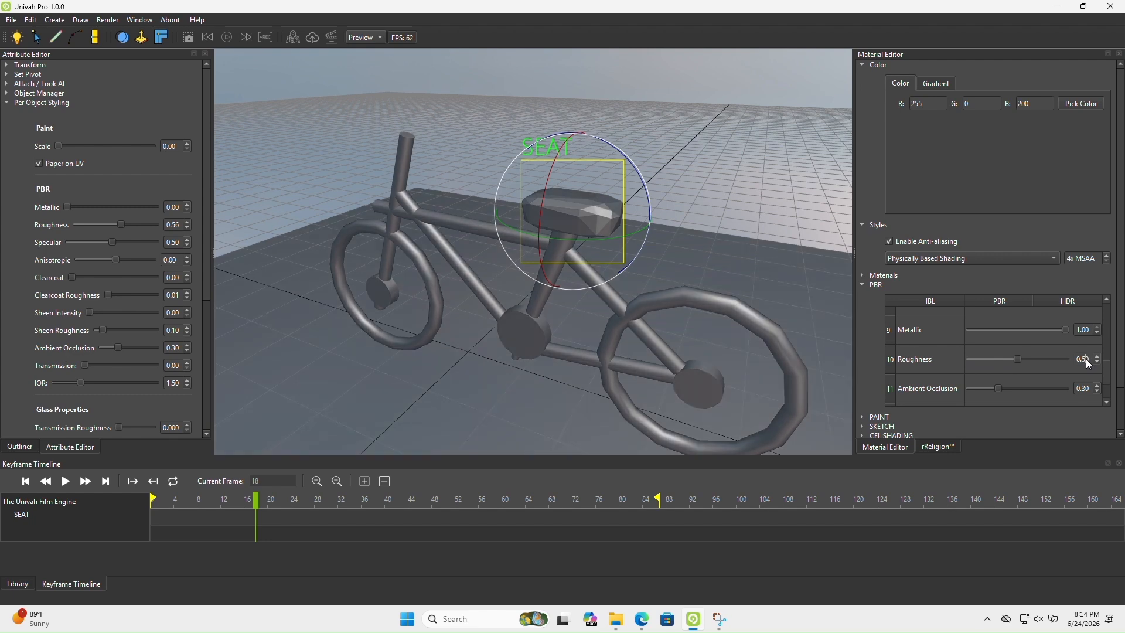
left_click_drag(1066, 333, 498, 337)
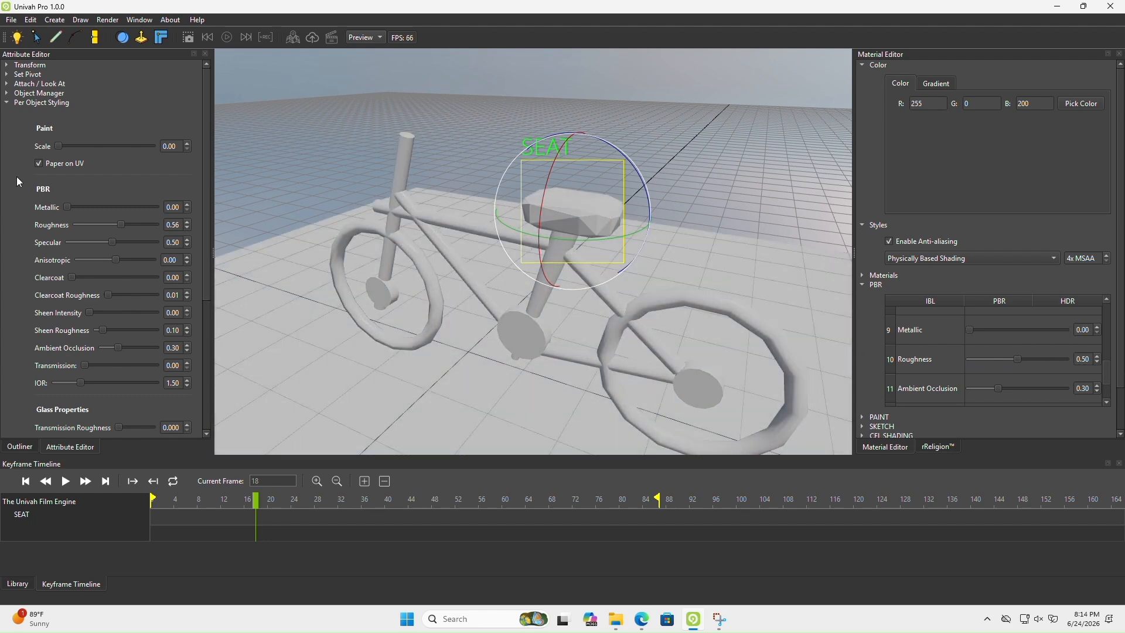
Select the seat rod and try adjusting its per-object Metallic value
left_click(20, 447)
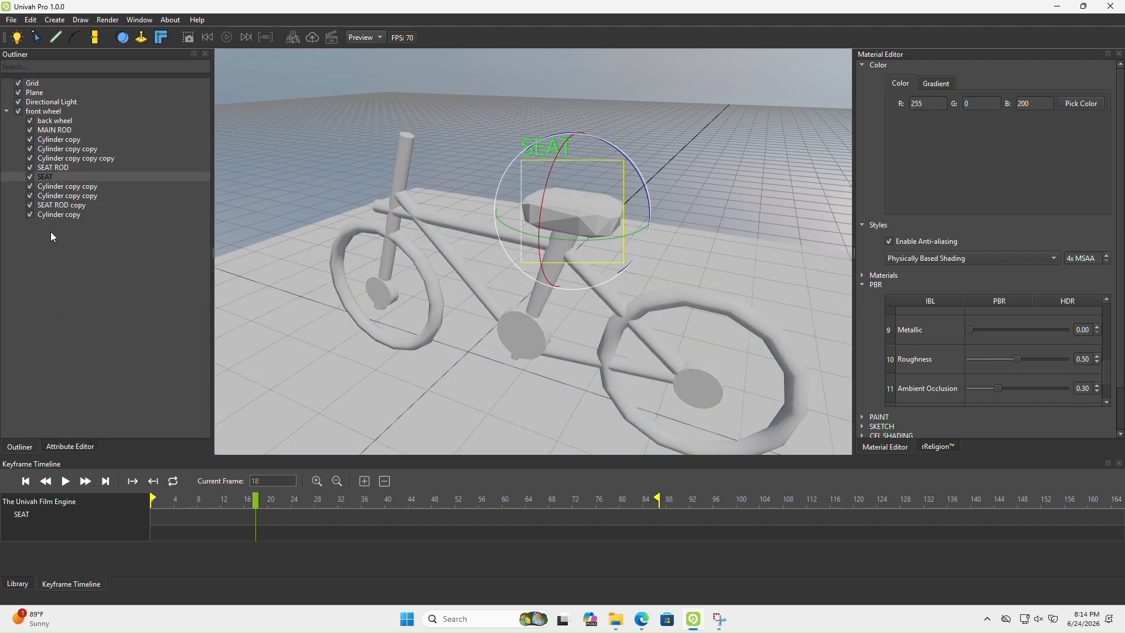
left_click(47, 167)
left_click(69, 446)
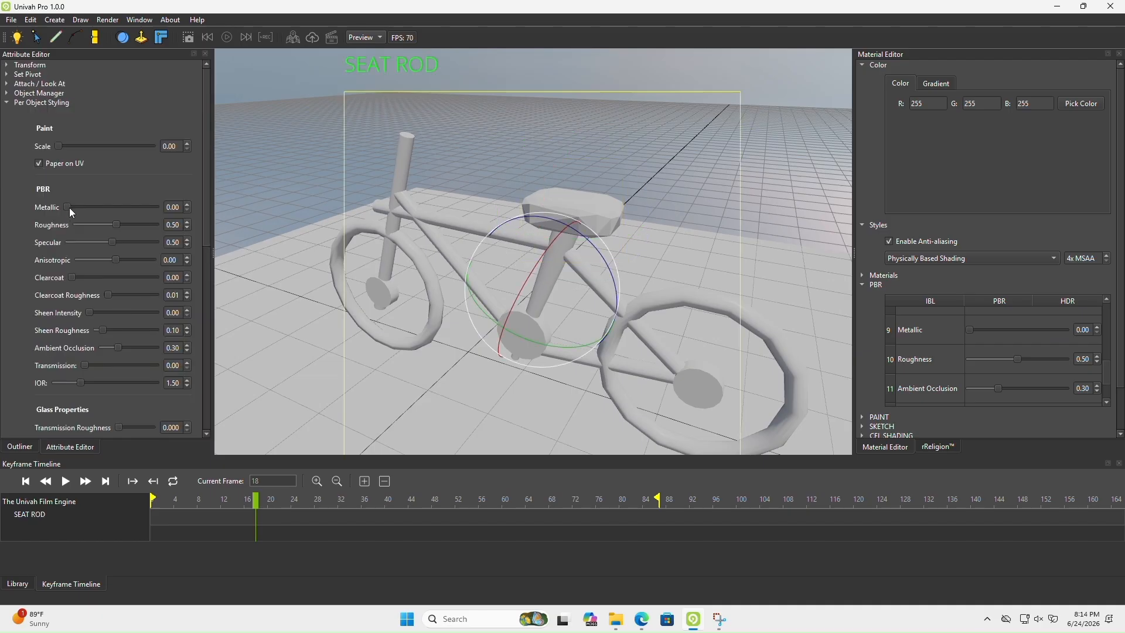
mouse_move(69, 208)
left_mouse_down()
mouse_move(213, 206)
mouse_move(74, 213)
left_mouse_up()
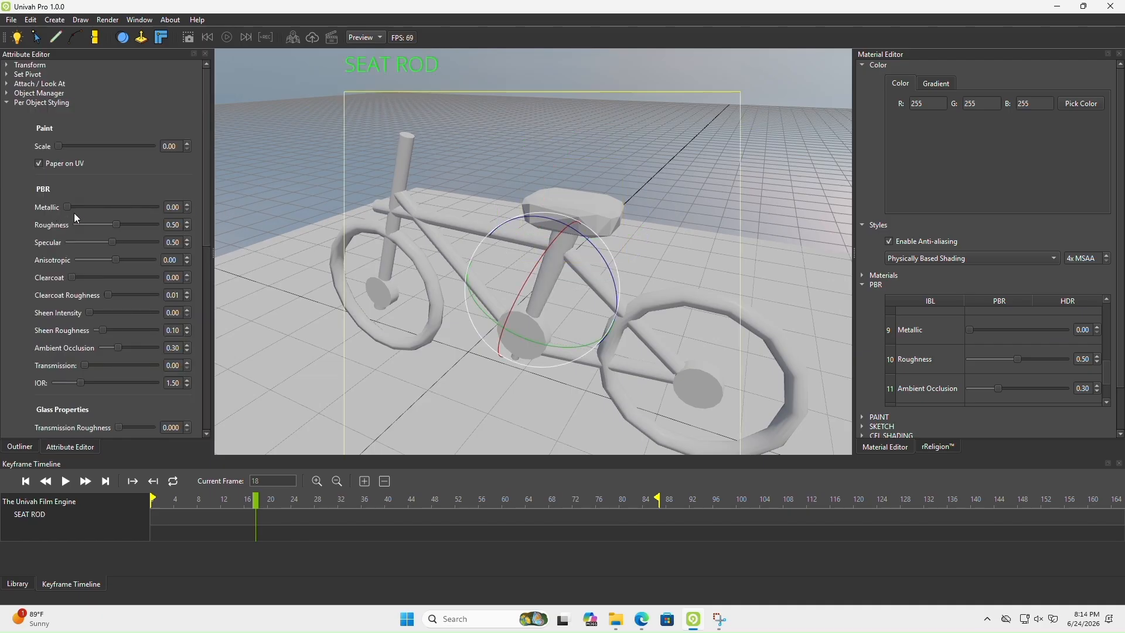
Select the front wheel, try solid colours such as green #a3ff19 on the whole bicycle, and cancel the colour change
left_click(21, 447)
left_click(41, 112)
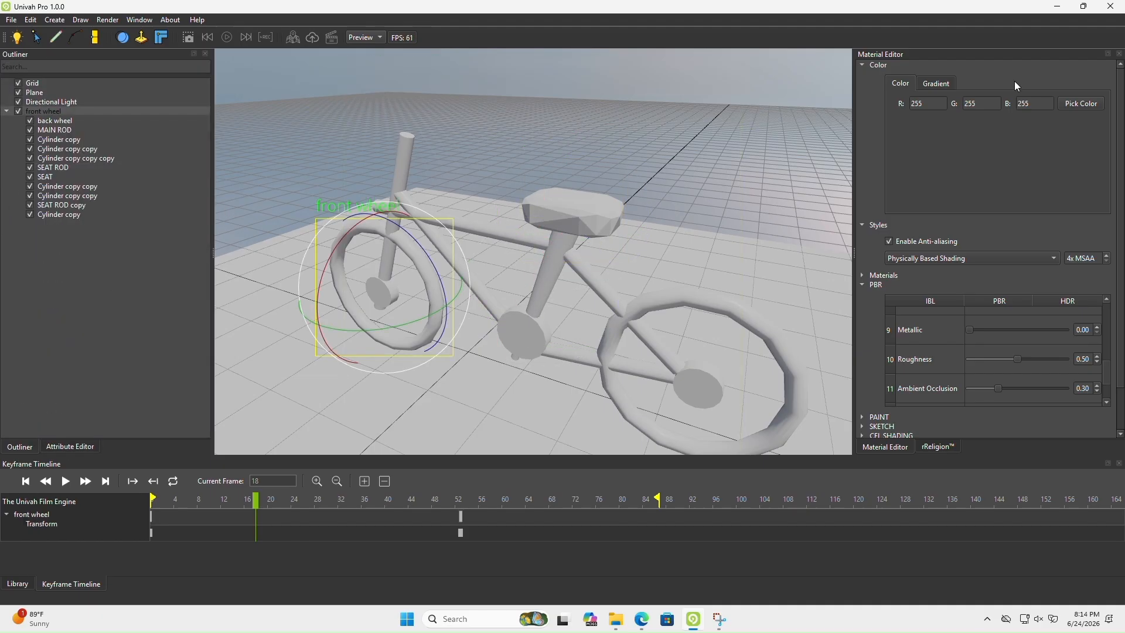
left_click(1069, 104)
left_click(651, 199)
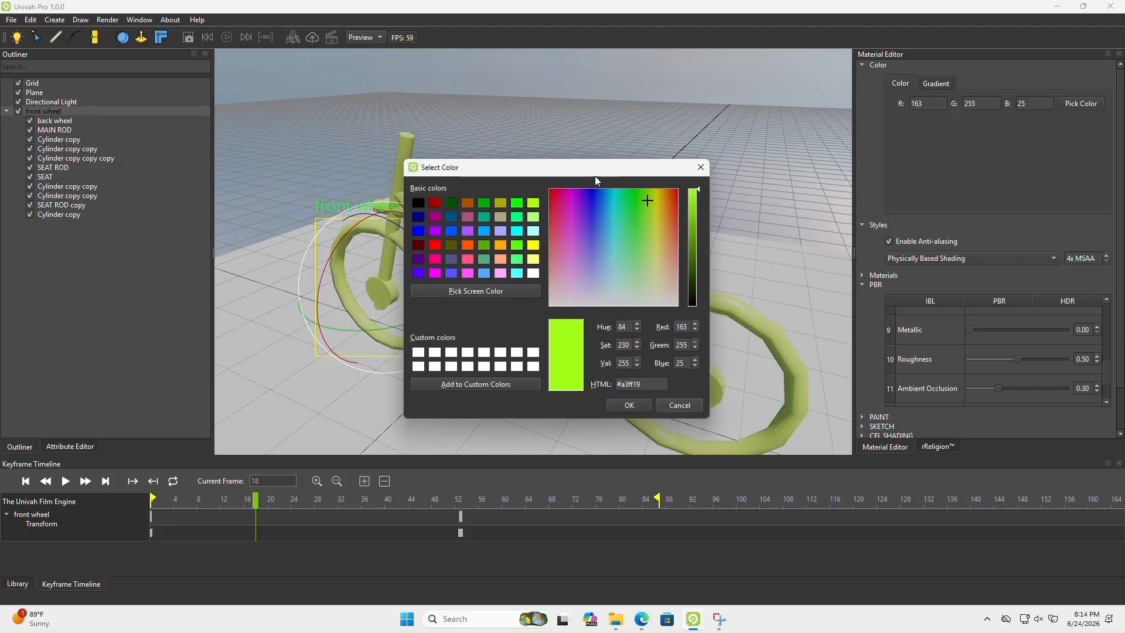
left_click_drag(595, 176, 220, 183)
left_click_drag(243, 269, 235, 316)
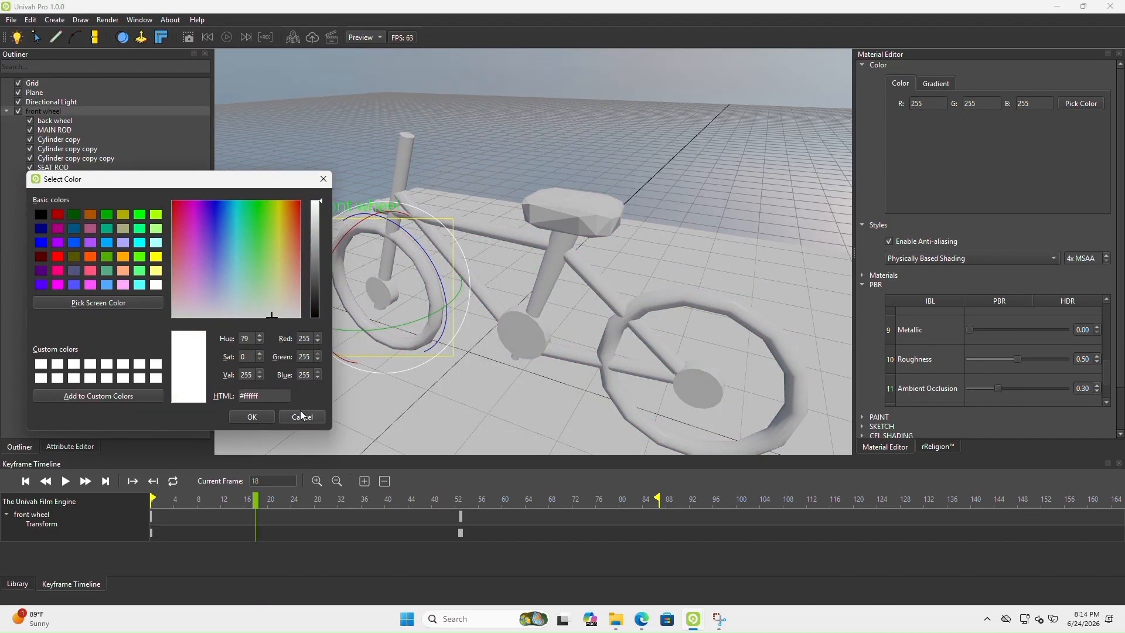
left_click(301, 413)
Try a blue-to-purple linear gradient on the bicycle, shift its colour stops, and clear the gradient
left_click_drag(906, 108, 935, 110)
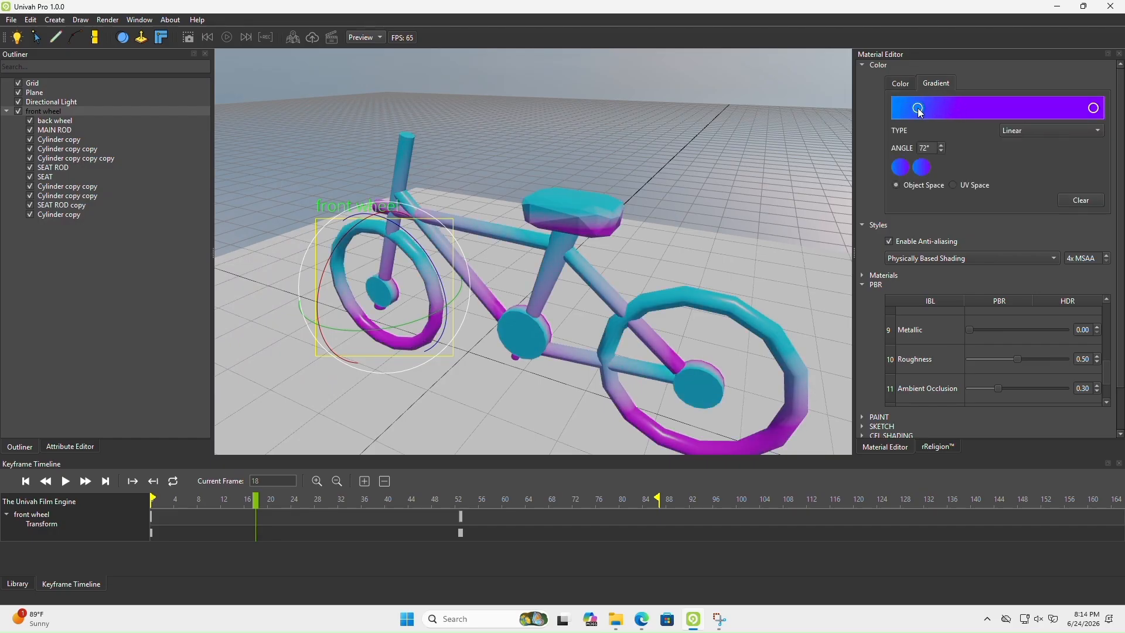
mouse_move(1094, 108)
left_mouse_down()
mouse_move(888, 116)
mouse_move(1053, 127)
left_mouse_up()
left_click(1081, 200)
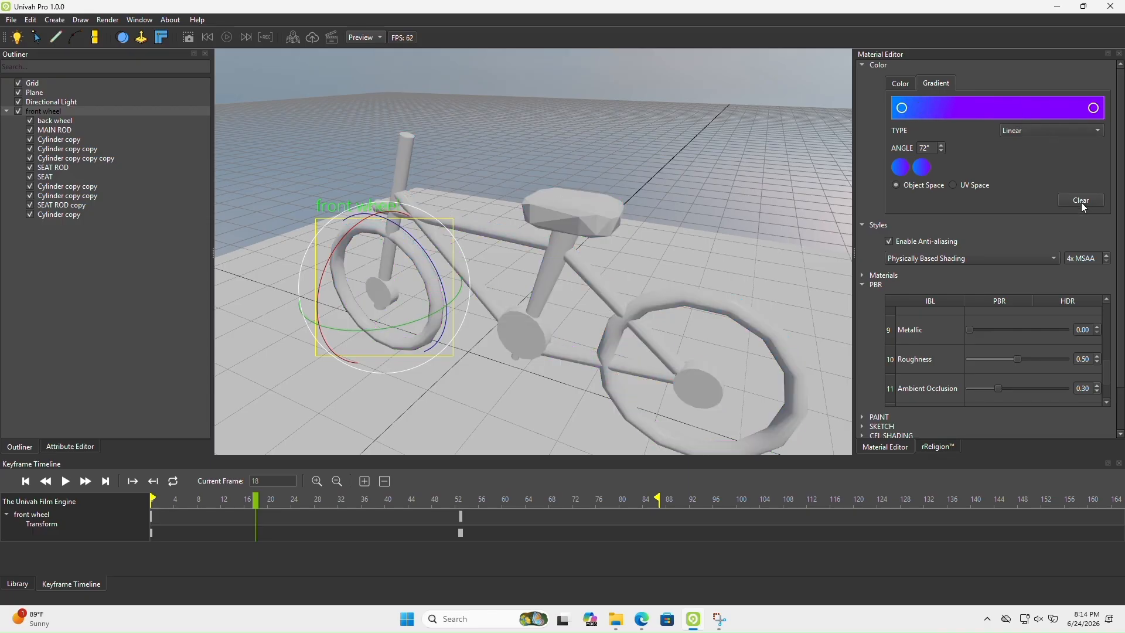
Play the bicycle animation, watch it from several angles, and pause it
middle_click_drag(497, 207, 250, 32)
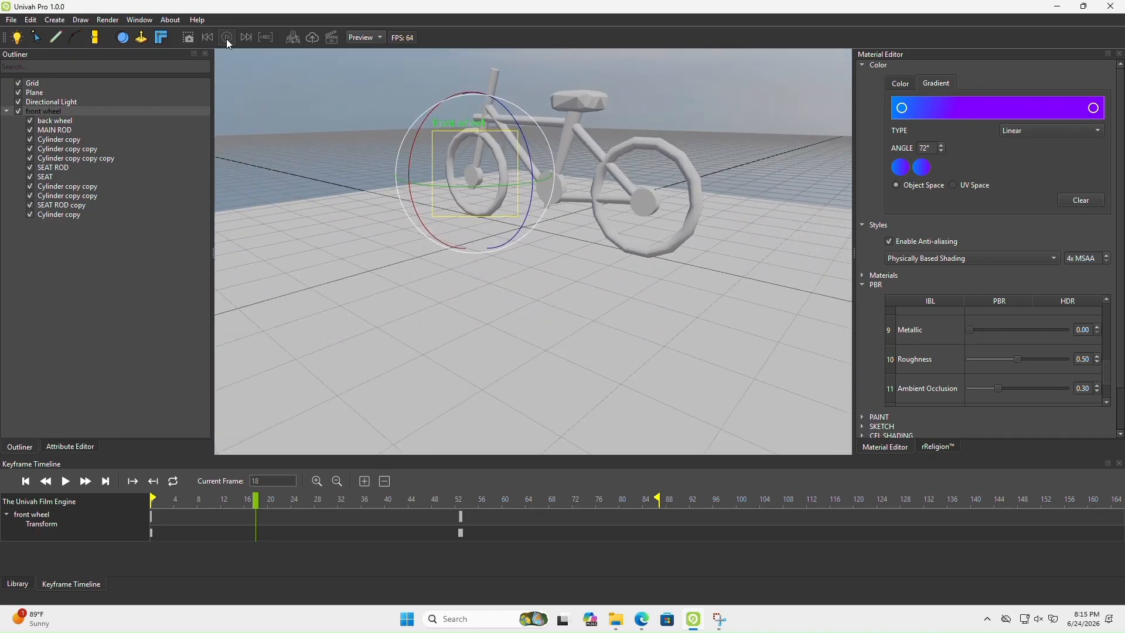
left_click(227, 39)
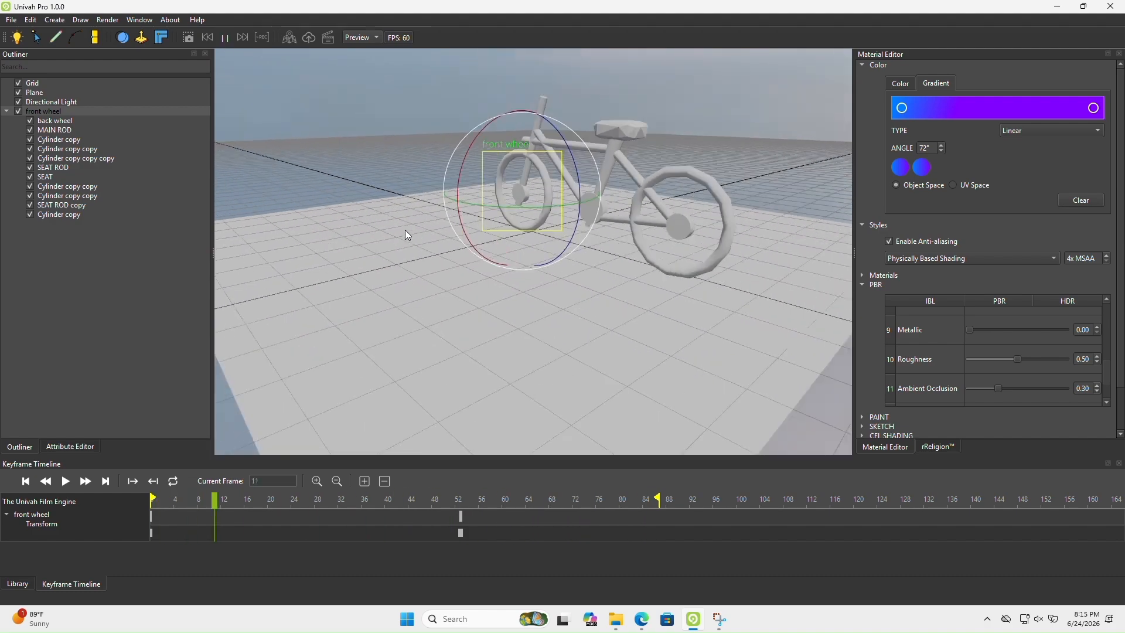
middle_click_drag(405, 230, 569, 185)
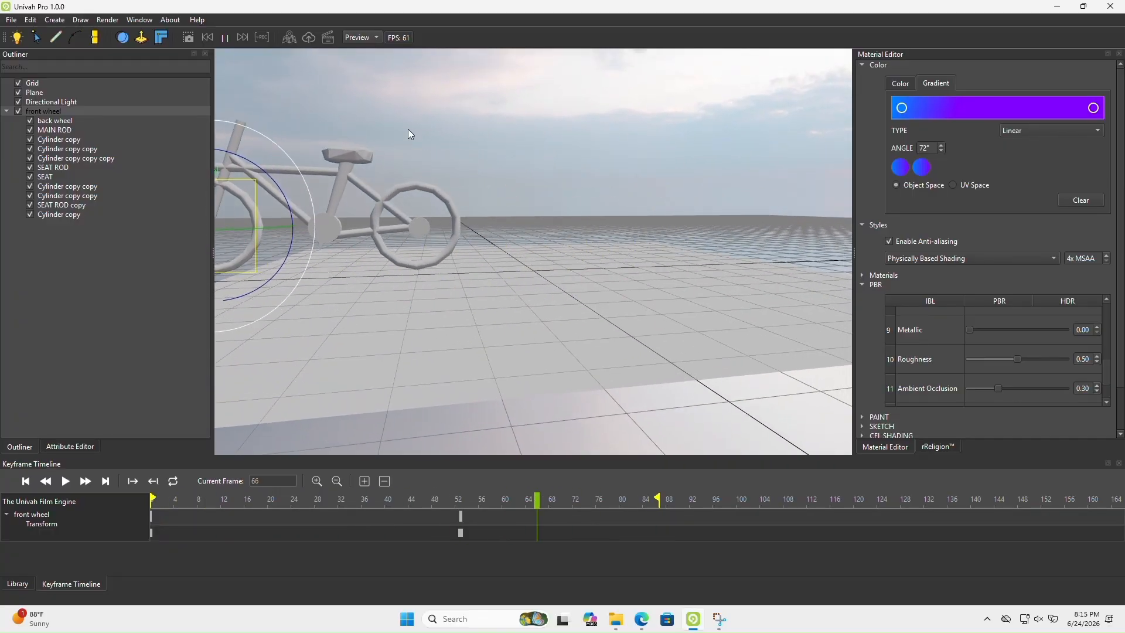
right_click_drag(408, 128, 470, 226)
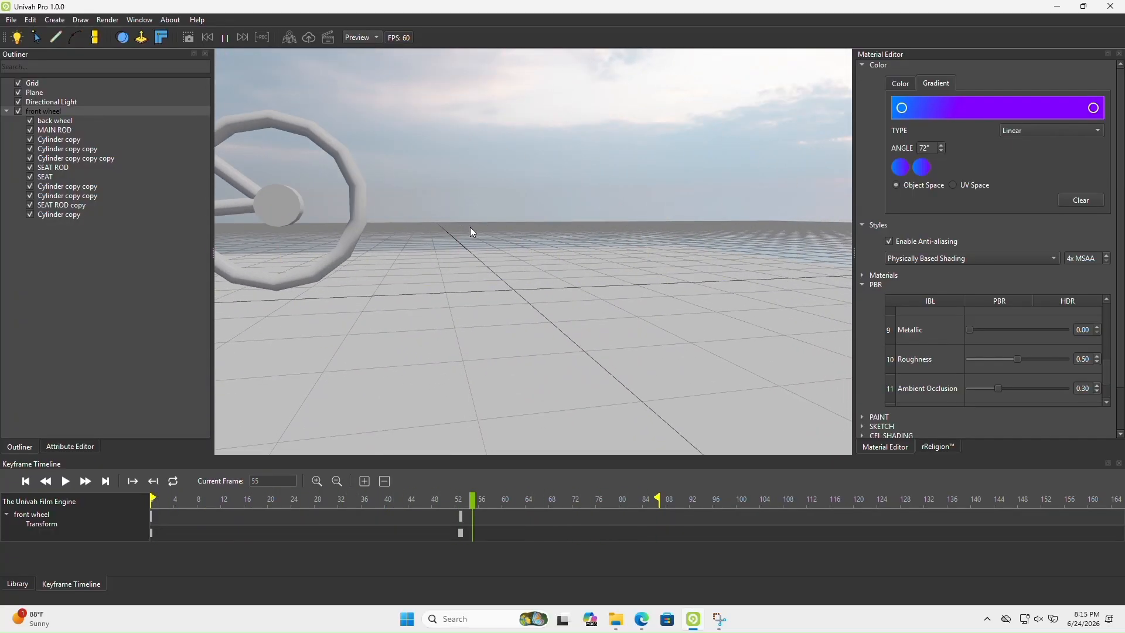
left_click(223, 41)
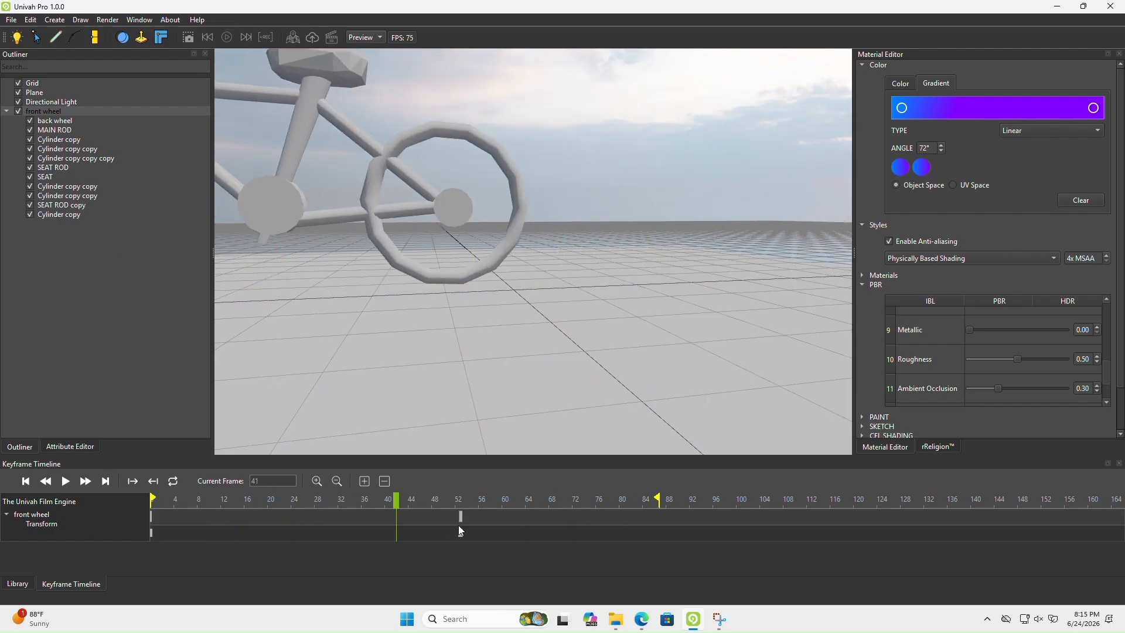
Remove the front wheel's keyframes, restart playback, and shorten the playback range to end at about frame 50
left_click(387, 481)
left_click_drag(392, 508, 206, 500)
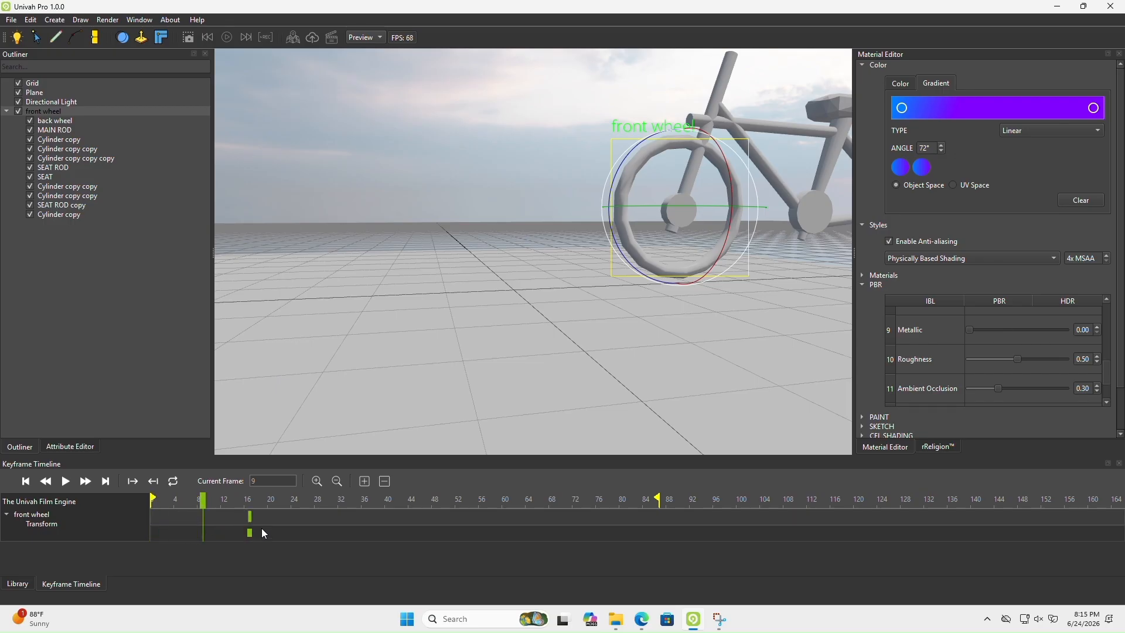
left_click(225, 38)
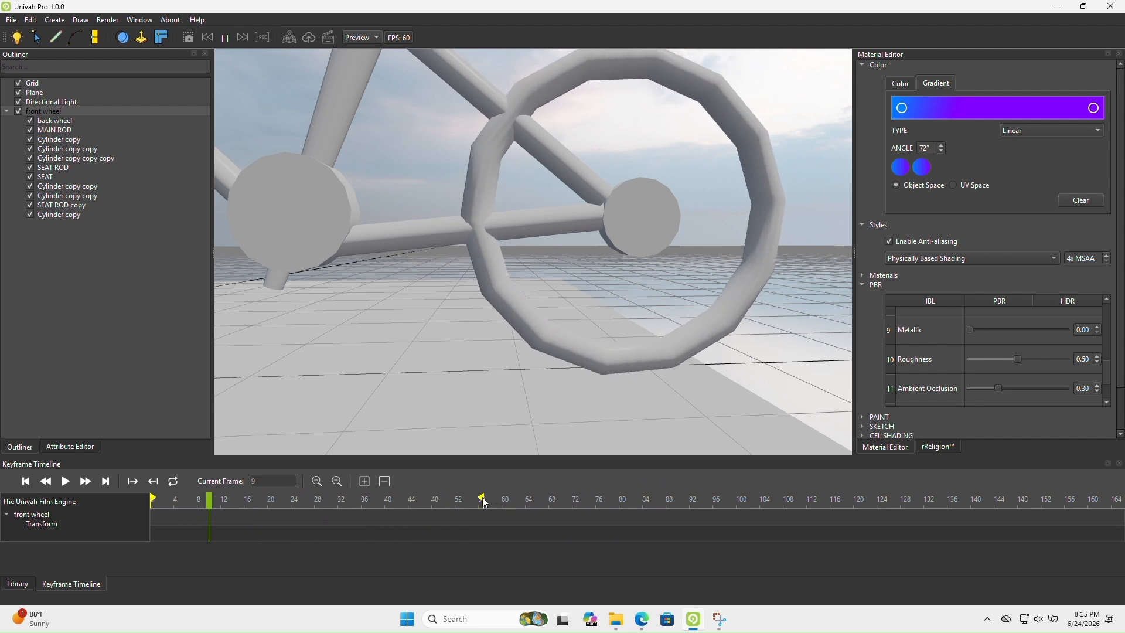
left_click_drag(483, 498, 467, 497)
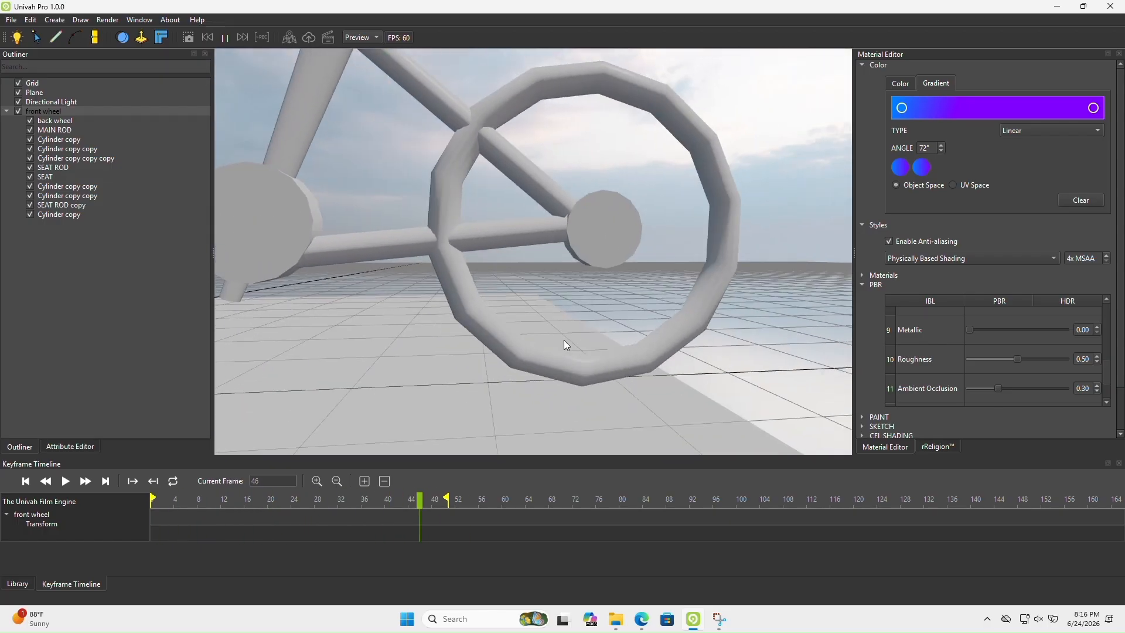
Select the back wheel, try the Sketch rendering style, and switch the scene to the Outline style
left_click(69, 124)
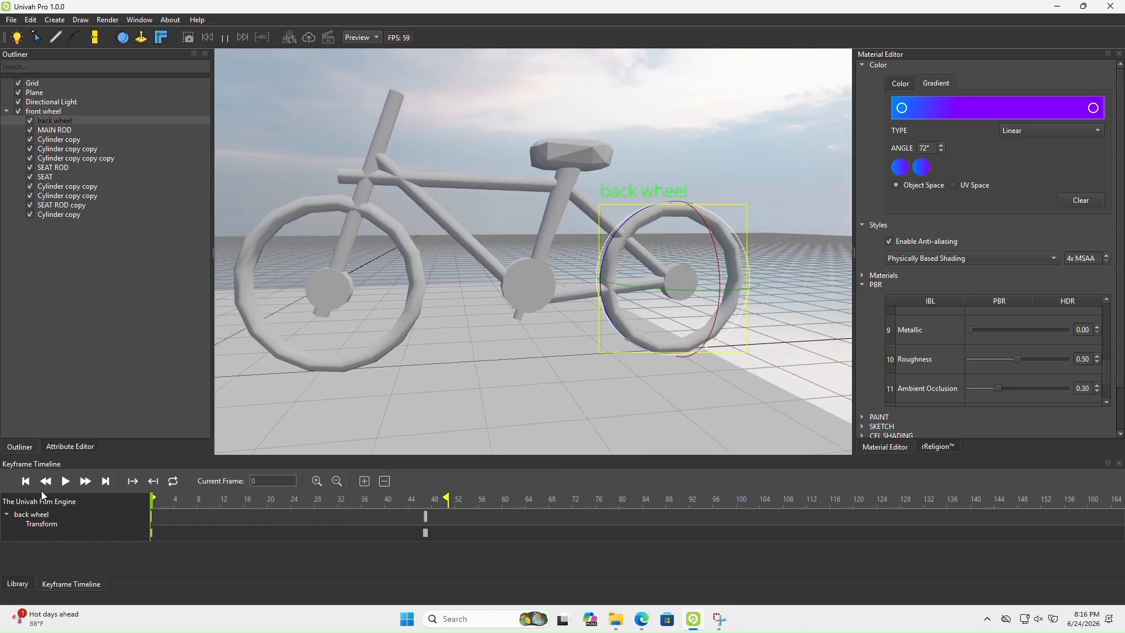
left_click(925, 261)
left_click(907, 172)
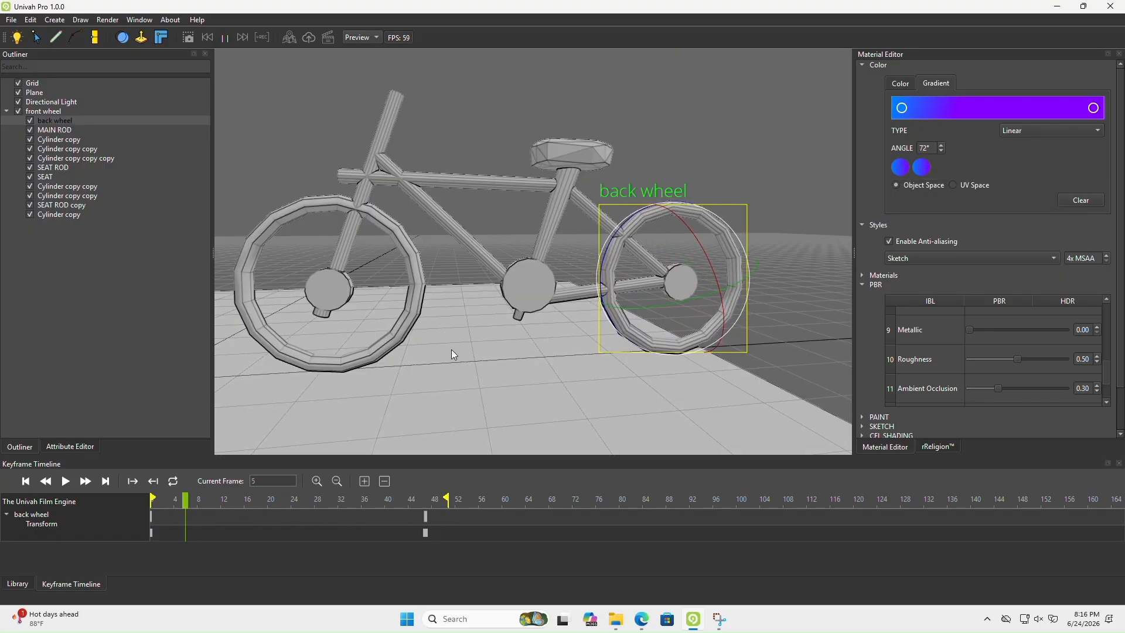
left_click(898, 259)
left_click(902, 272)
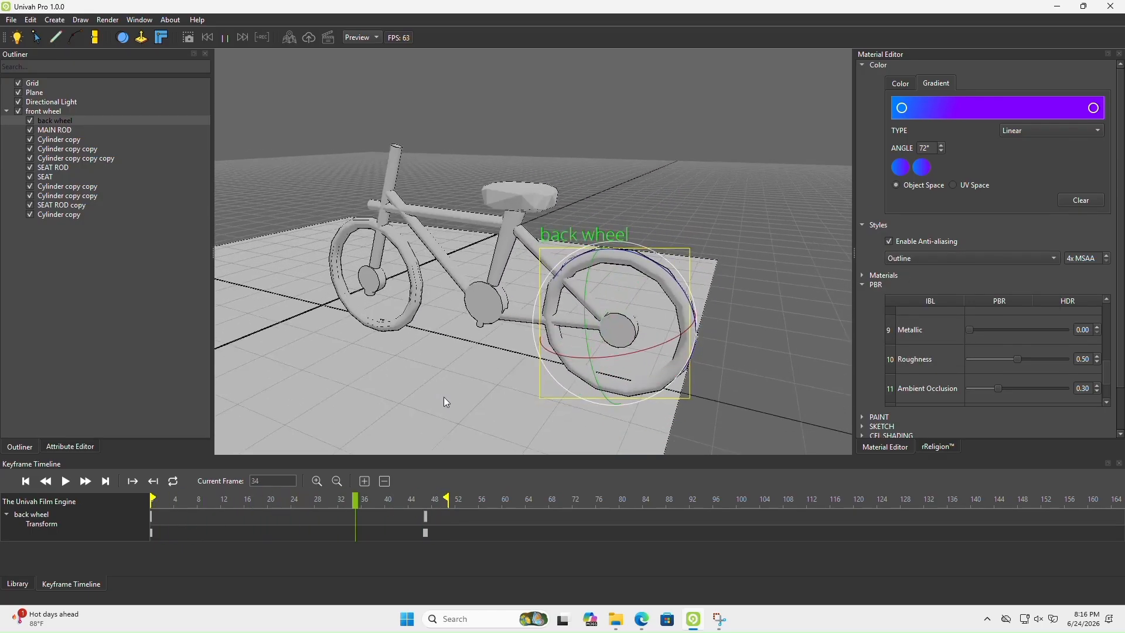
Recolour the ground plane to a near-black grey with RGB 7, 7, 7
left_click(38, 94)
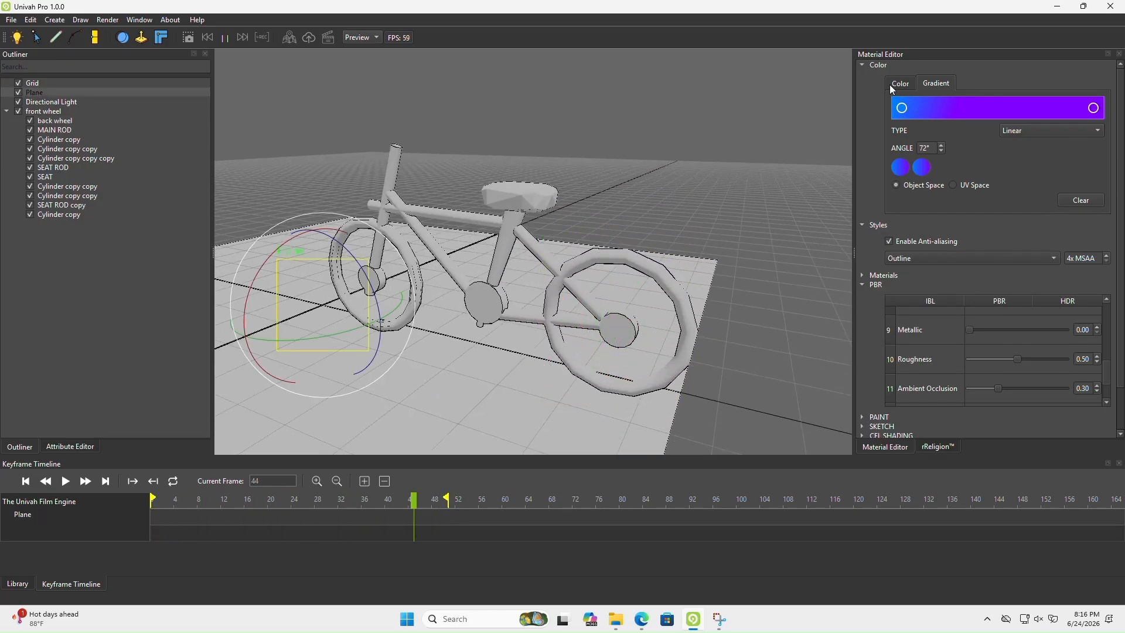
left_click(1061, 104)
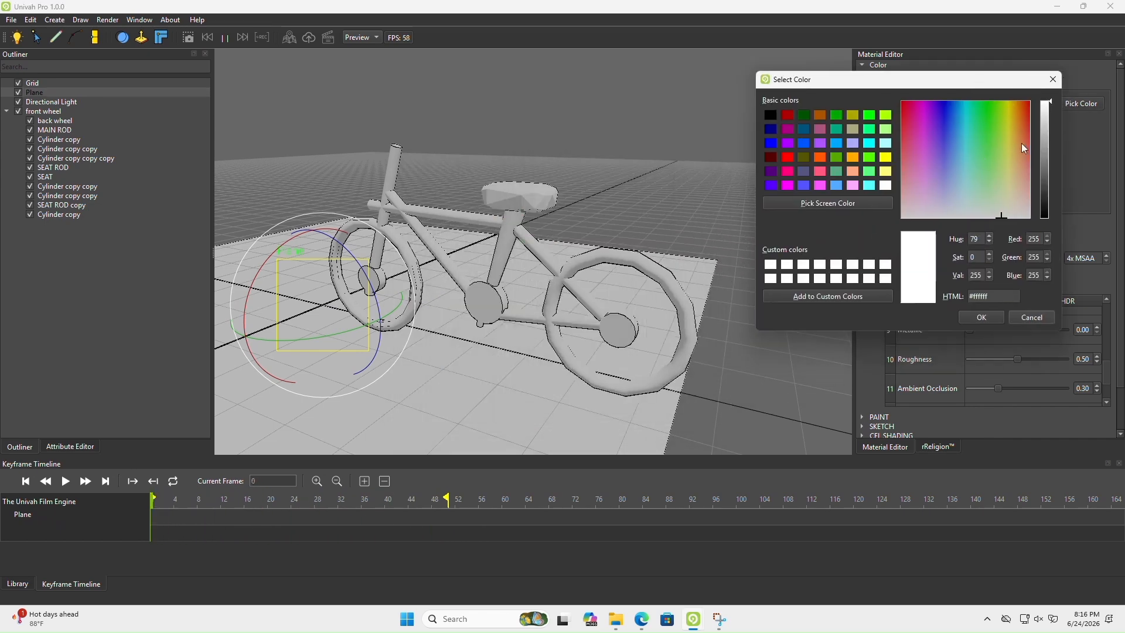
left_click_drag(994, 159, 926, 173)
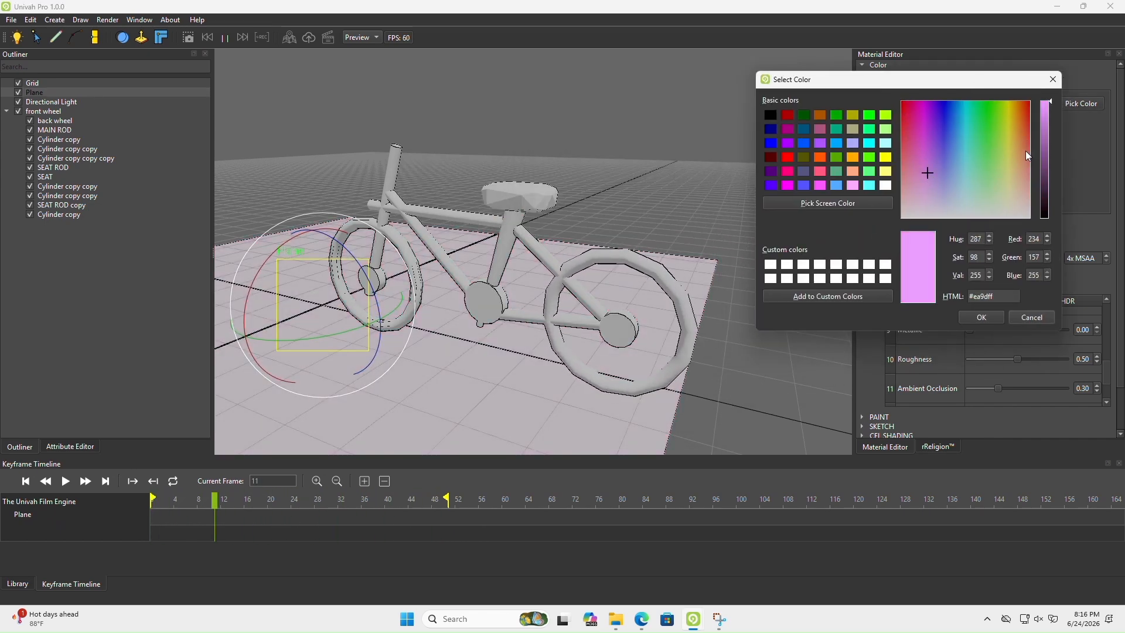
left_click_drag(1043, 167, 1048, 219)
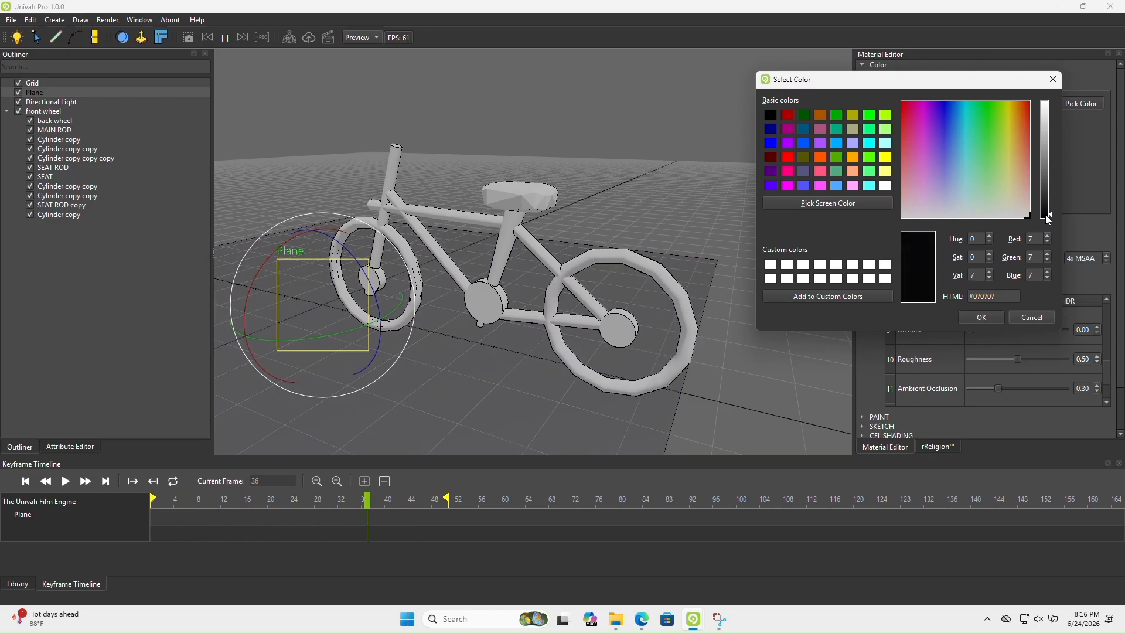
left_click(982, 317)
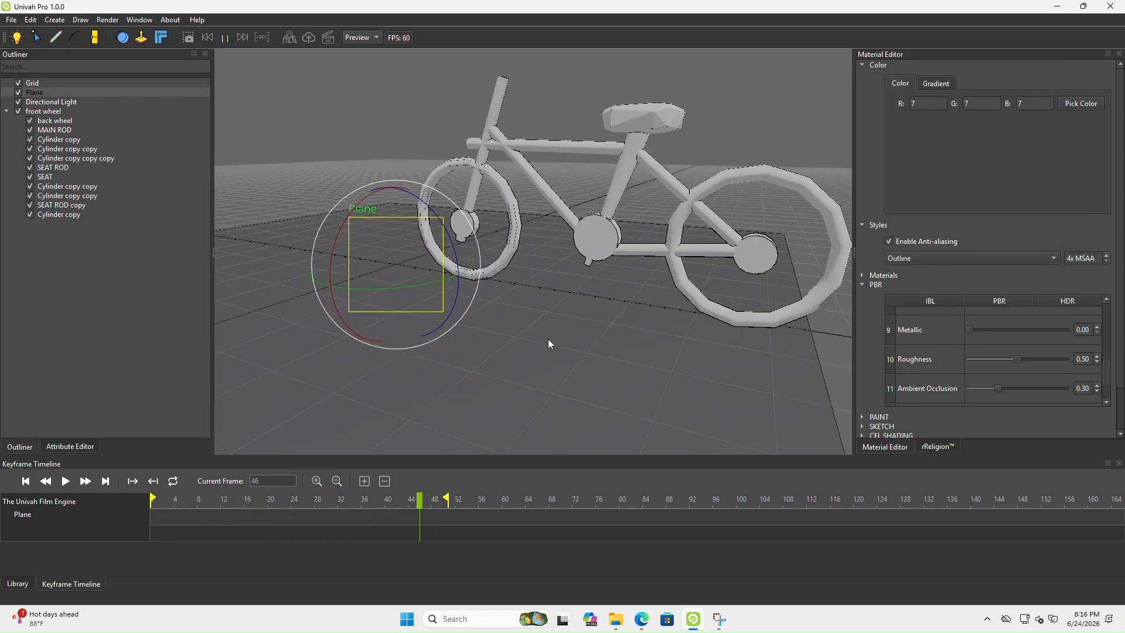
Scale the ground plane up uniformly on all axes by about 7 so it extends far beyond the bicycle
middle_click_drag(547, 338, 555, 367)
scroll(557, 366, "down", 3)
key("w")
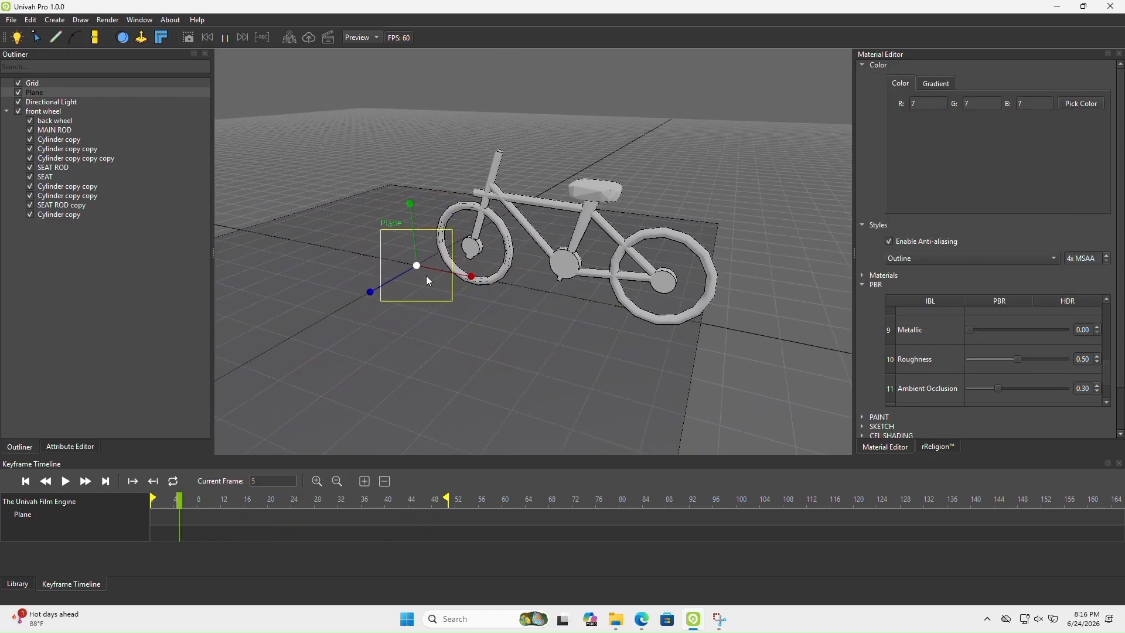
left_click_drag(428, 281, 778, 92)
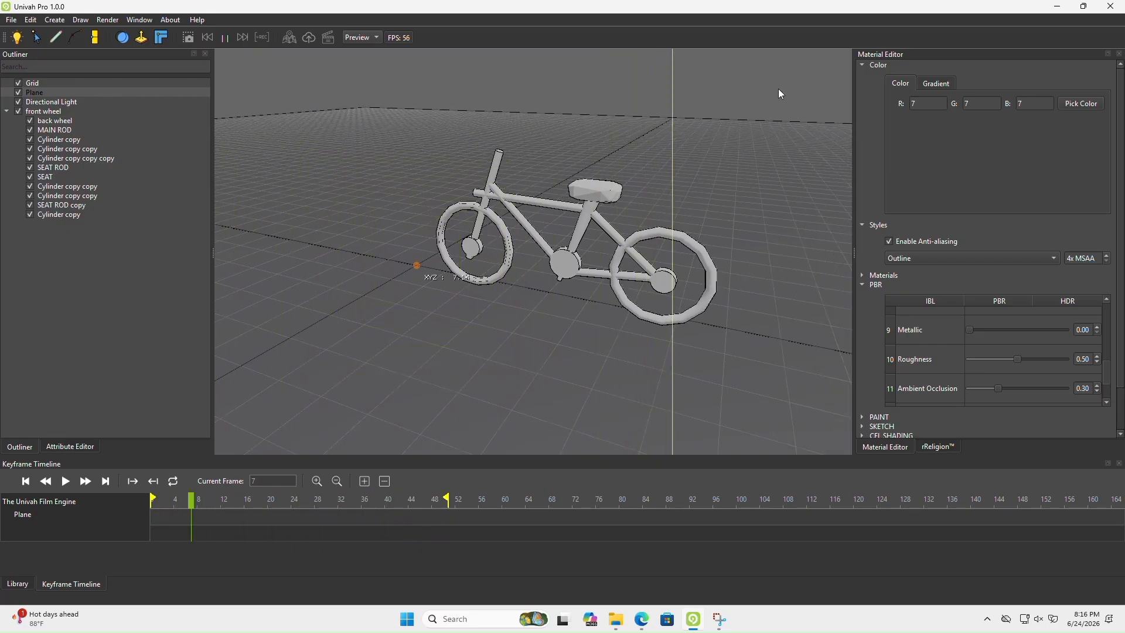
middle_click_drag(539, 356, 567, 320)
scroll(500, 306, "up", 3)
scroll(580, 311, "down", 3)
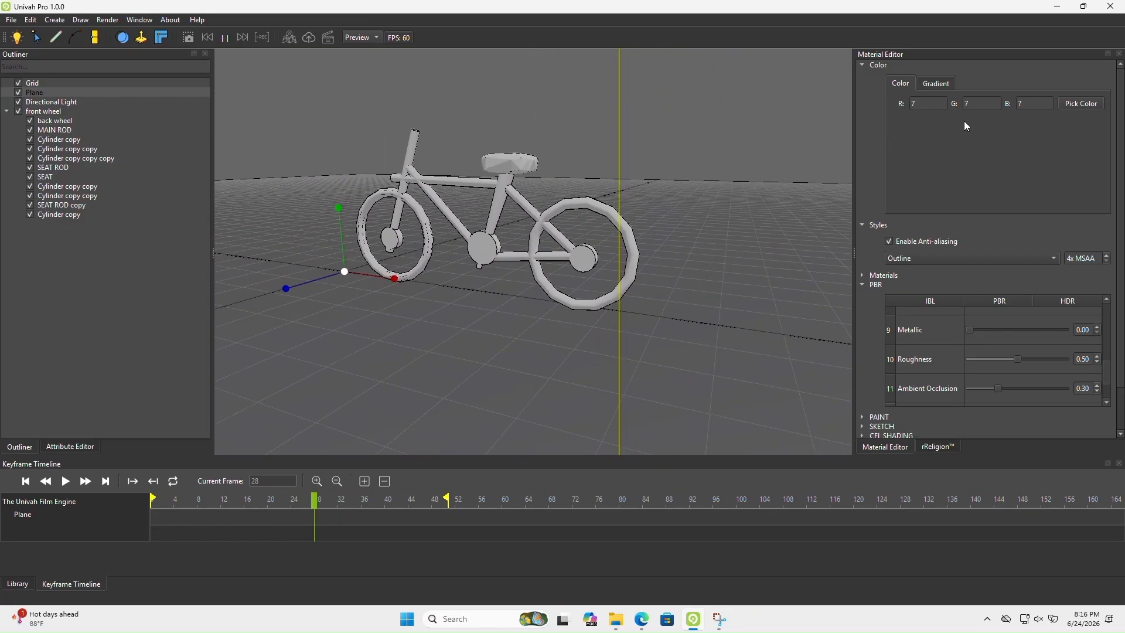
Try the Wireframe rendering style on the whole scene, inspect the bicycle, and switch the scene to Sketch
left_click(925, 258)
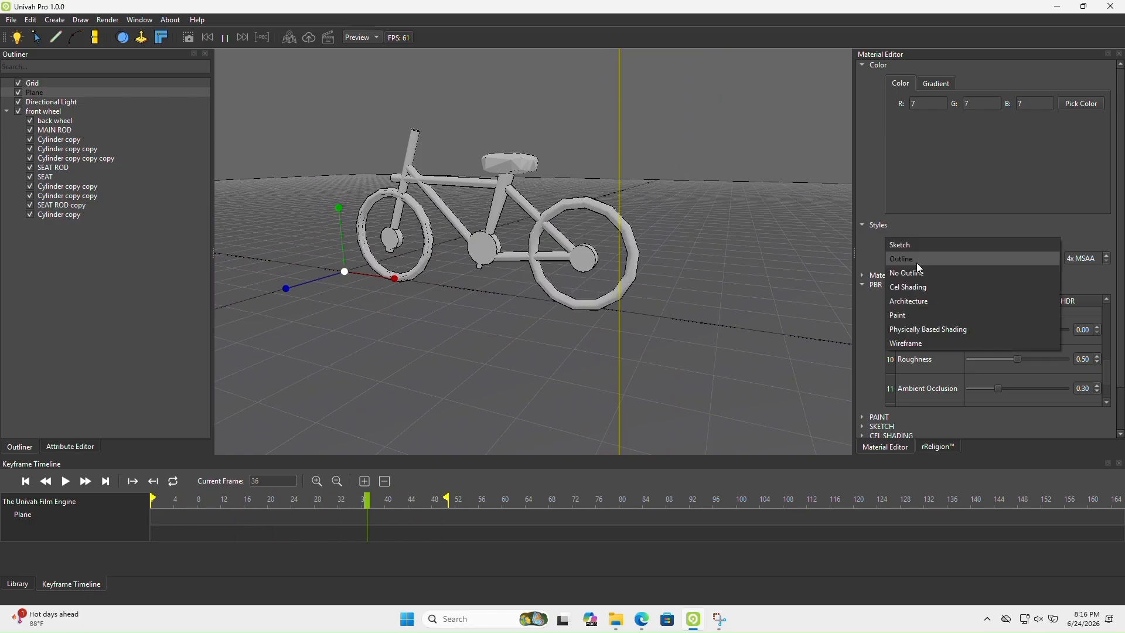
left_click(906, 343)
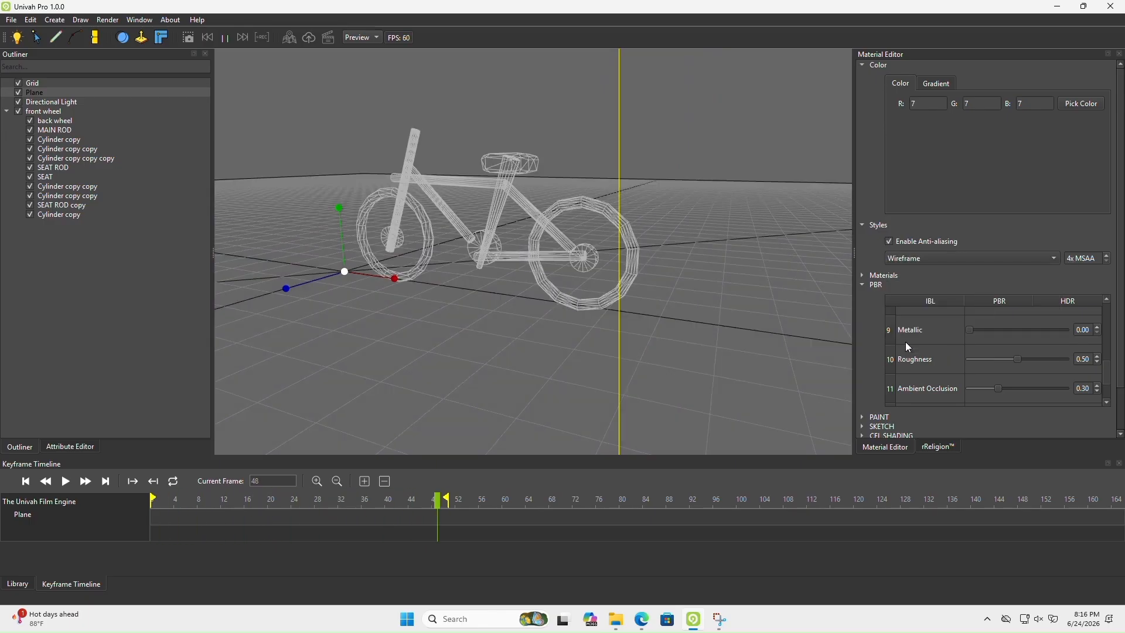
middle_click_drag(515, 303, 501, 282)
key("a")
key("s")
key("e")
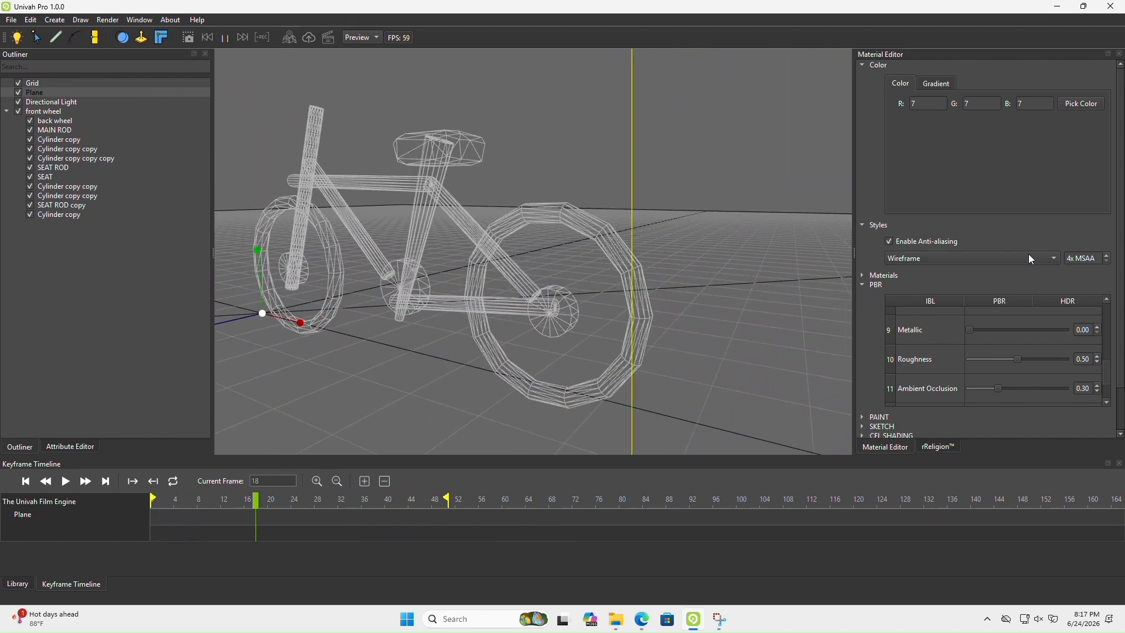
left_click(1028, 257)
left_click(916, 159)
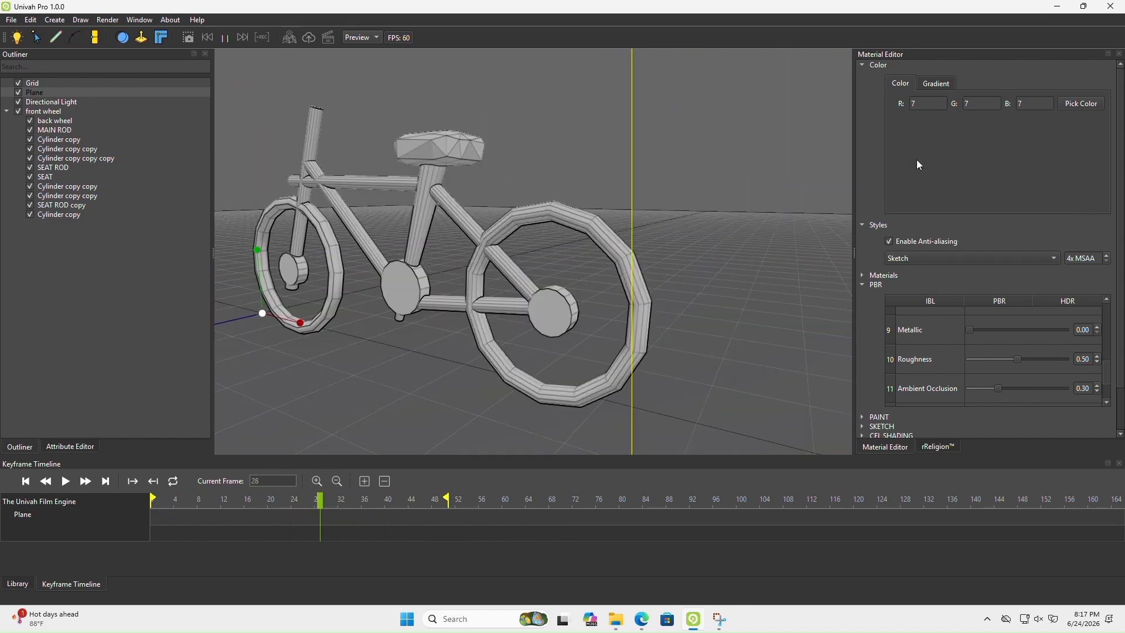
Override the global style for the back wheel alone with Wireframe and inspect the wheel up close
left_click(62, 158)
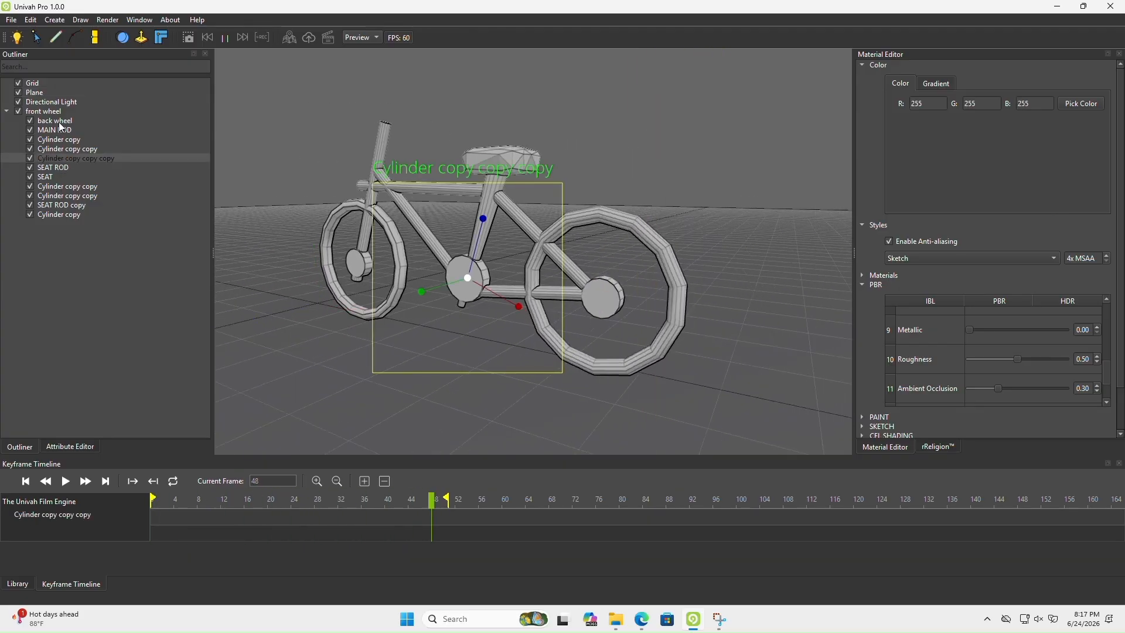
left_click(59, 121)
left_click(65, 448)
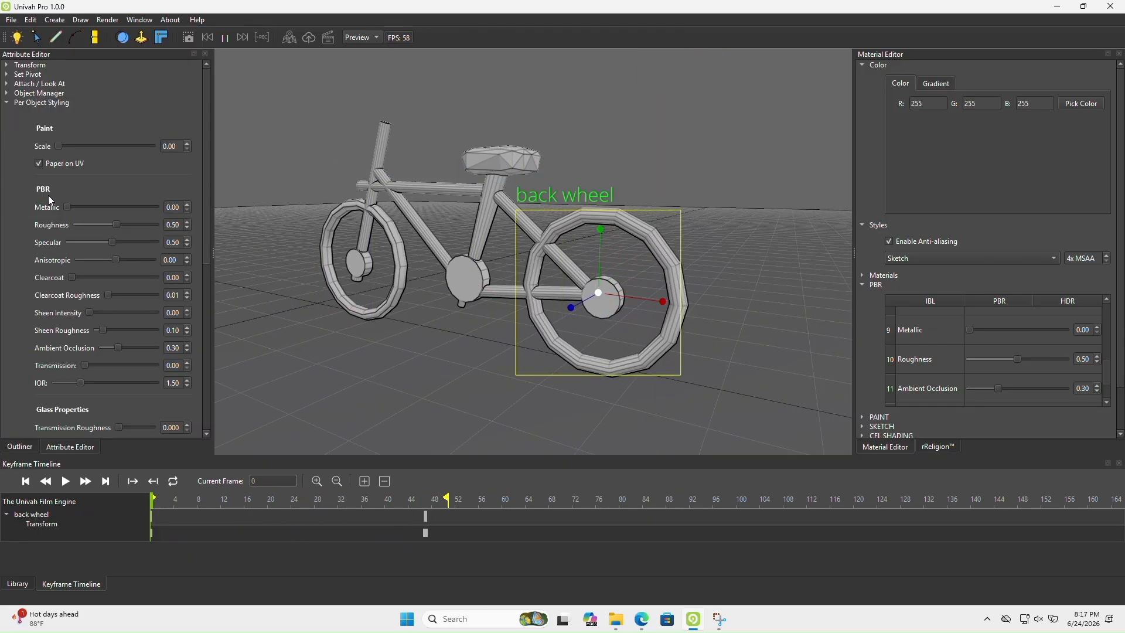
left_click(5, 102)
left_click(6, 94)
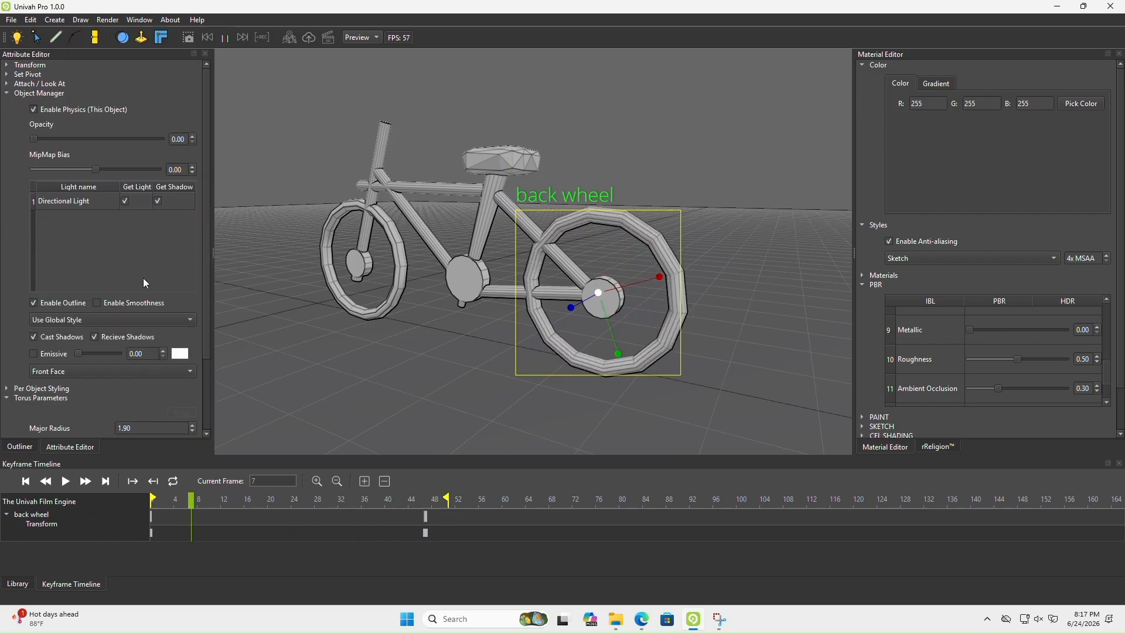
left_click(75, 318)
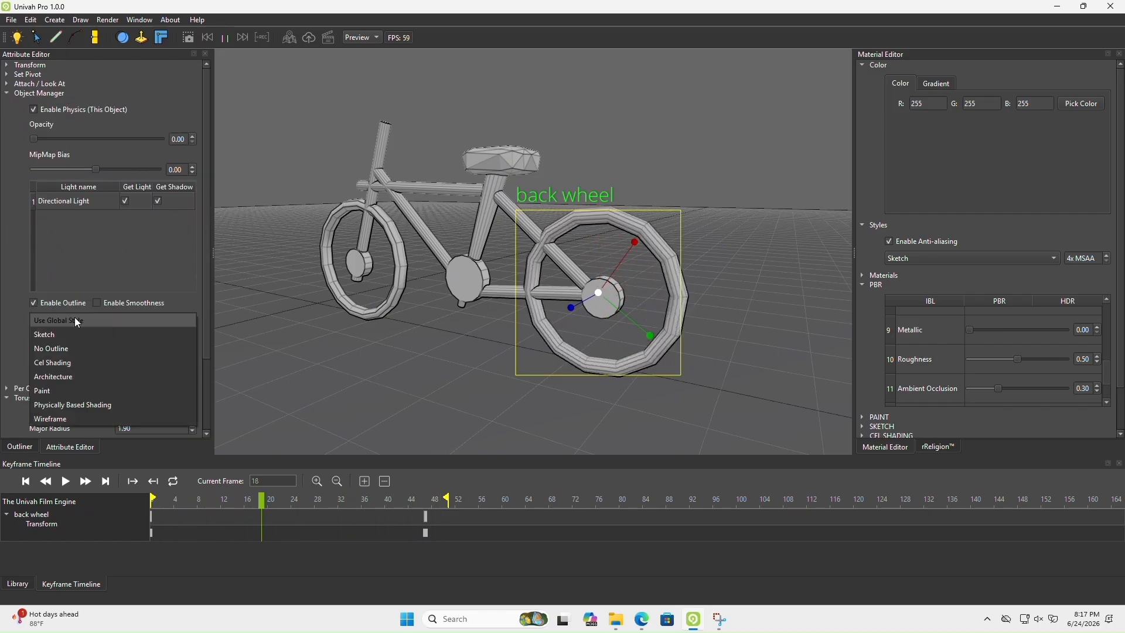
left_click(59, 415)
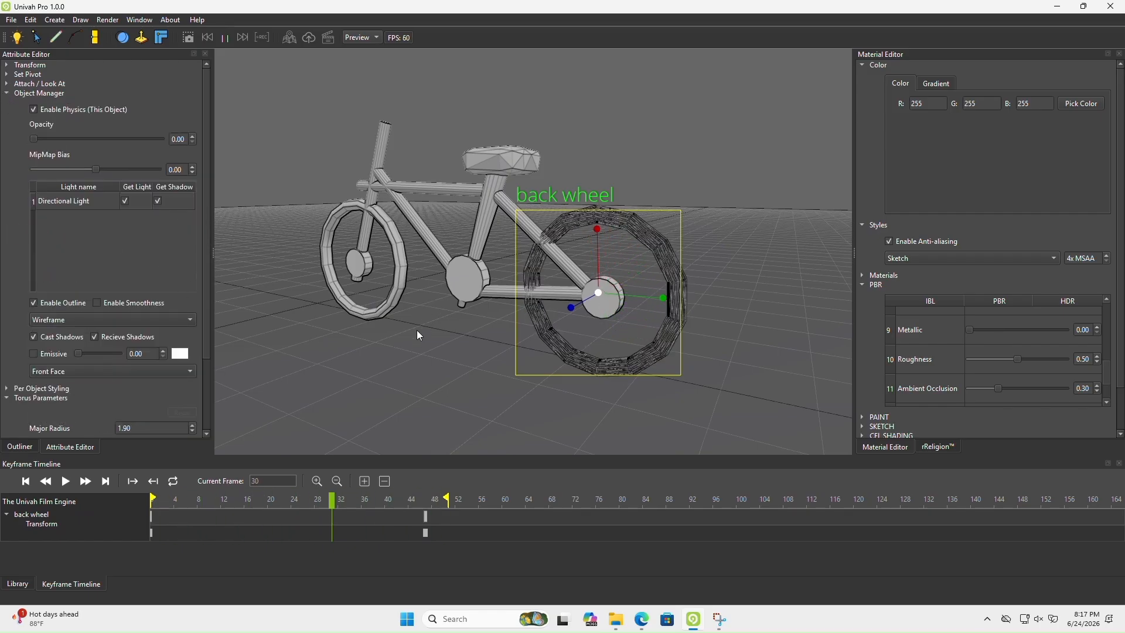
scroll(404, 328, "up", 5)
scroll(502, 328, "down", 8)
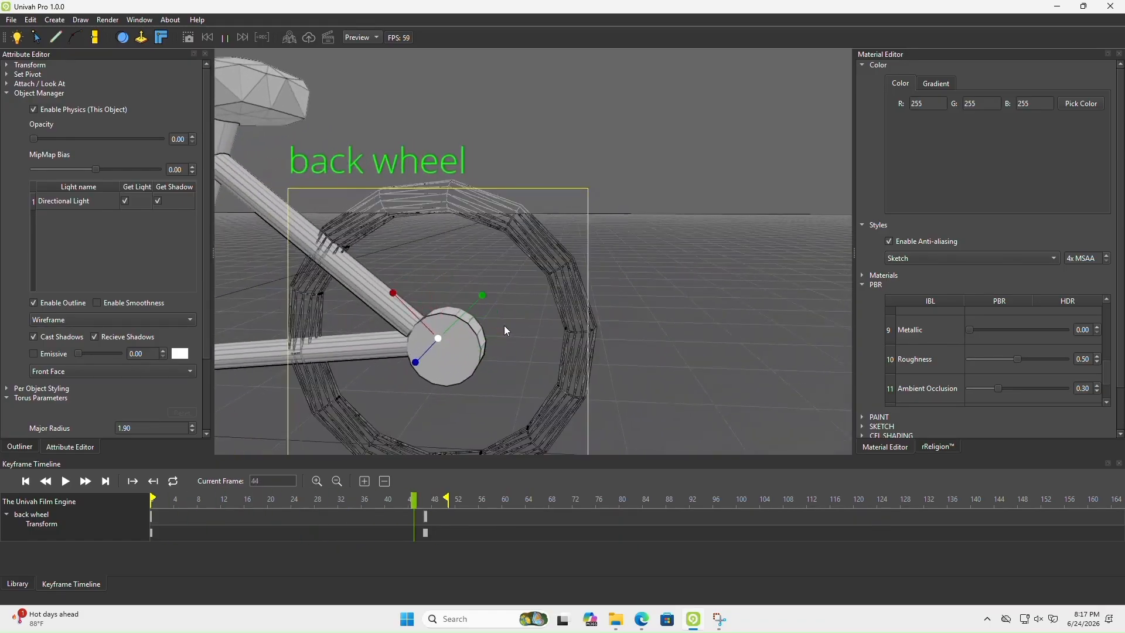
scroll(501, 328, "up", 5)
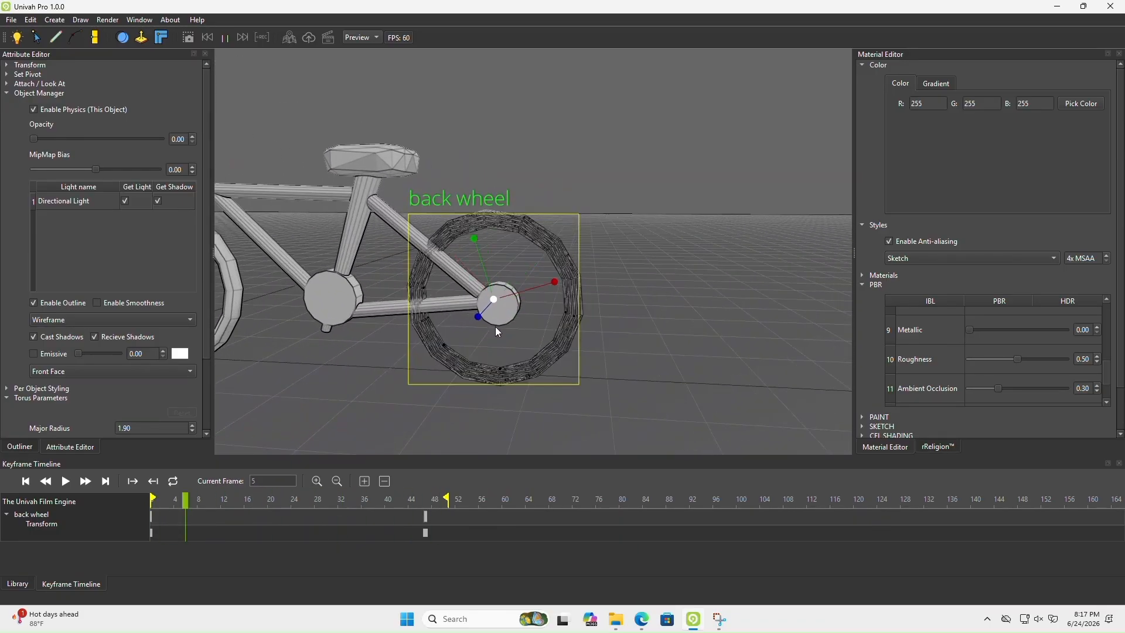
Override the seat's rendering style with Wireframe and view the bicycle from another angle
left_click(373, 167)
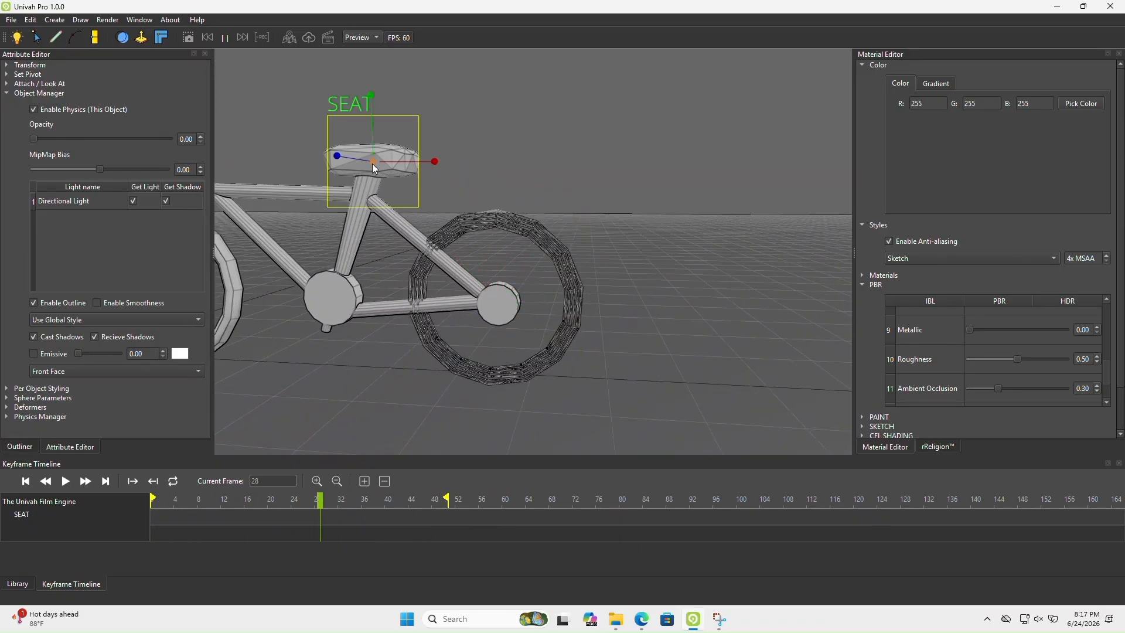
left_click(111, 319)
left_click(84, 380)
mouse_move(425, 319)
middle_mouse_down()
mouse_move(417, 378)
mouse_move(403, 347)
mouse_move(501, 323)
mouse_move(493, 265)
mouse_move(465, 246)
mouse_move(360, 261)
mouse_move(367, 300)
middle_mouse_up()
scroll(417, 377, "up", 4)
scroll(501, 324, "down", 4)
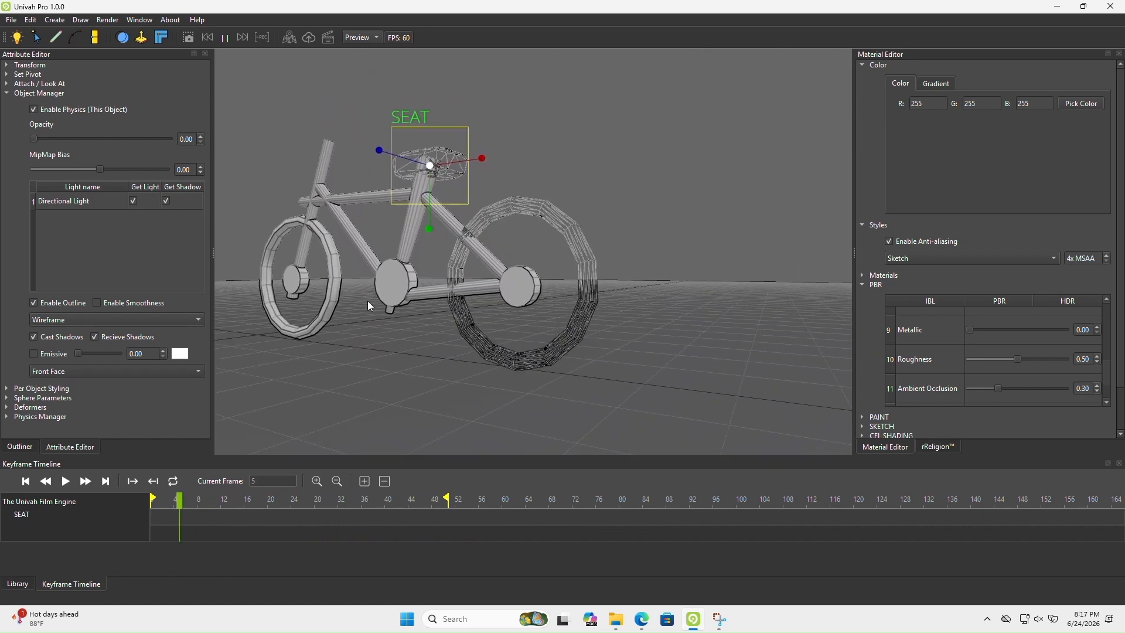
Set the seat's own rendering style to Physically Based Shading
left_click(90, 320)
left_click(65, 306)
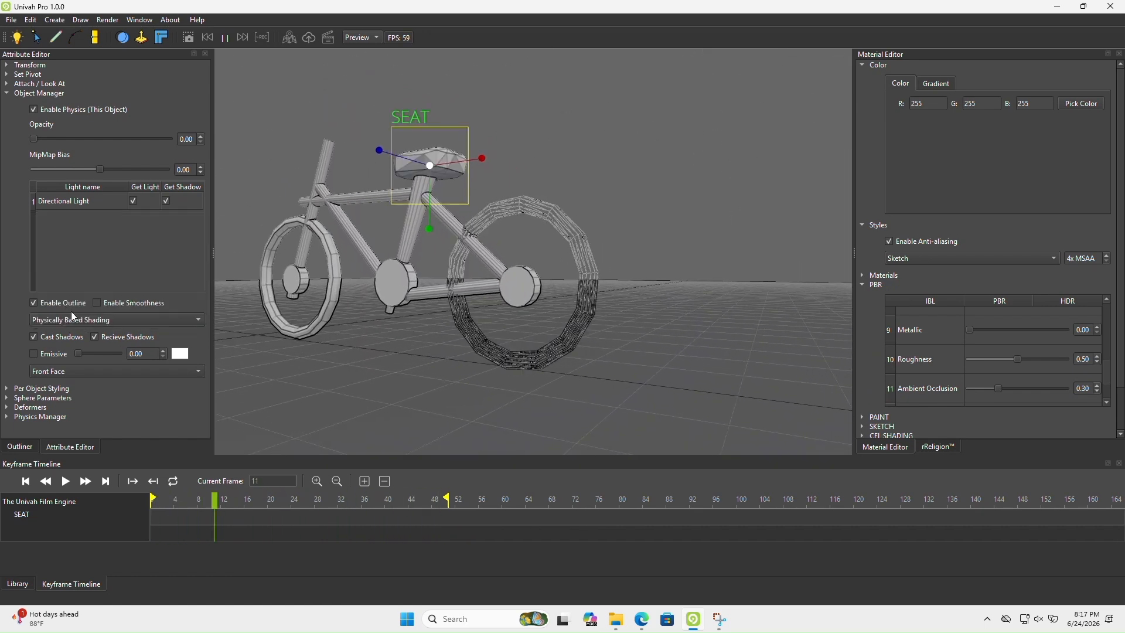
left_click(75, 372)
left_click(16, 327)
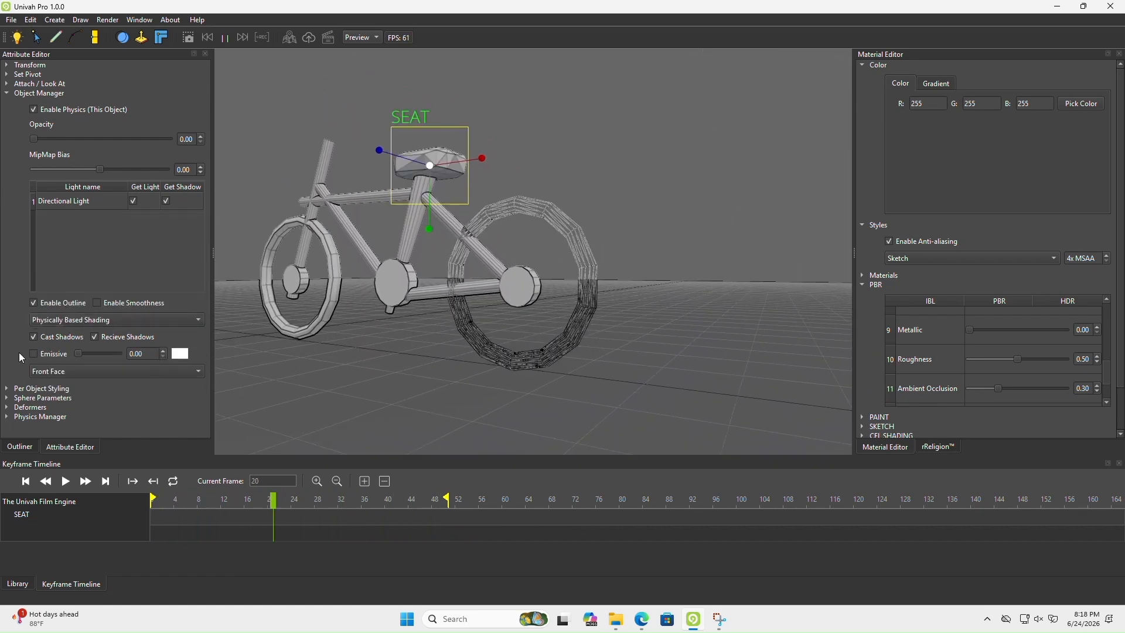
Reset the back wheel's rendering style to Use Global Style
left_click(20, 446)
left_click(57, 216)
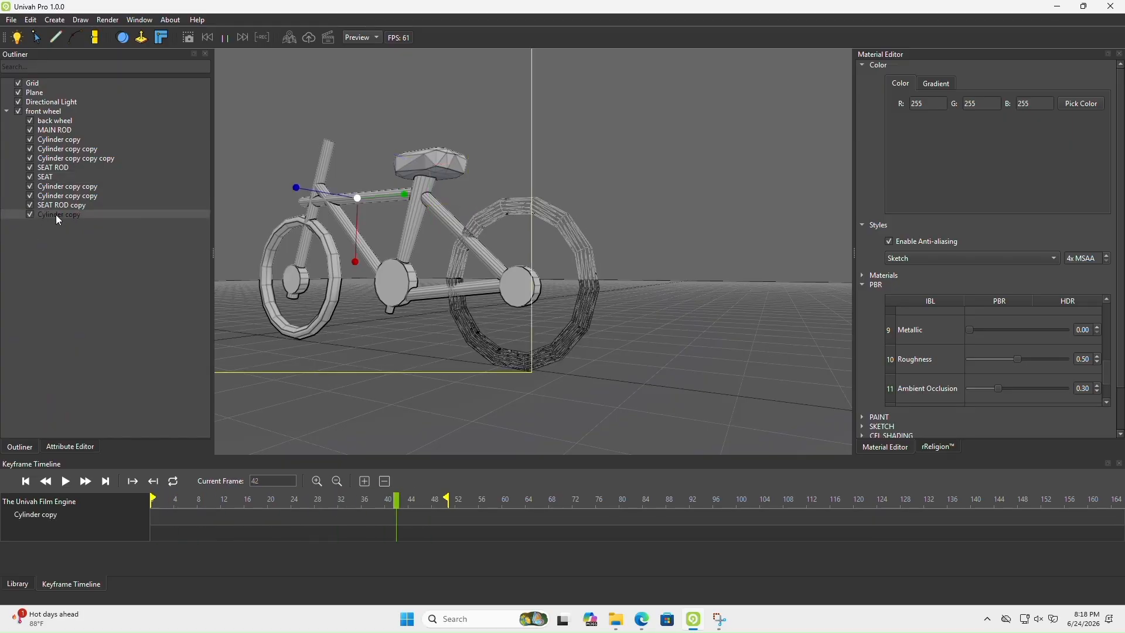
left_click(55, 121)
left_click(69, 446)
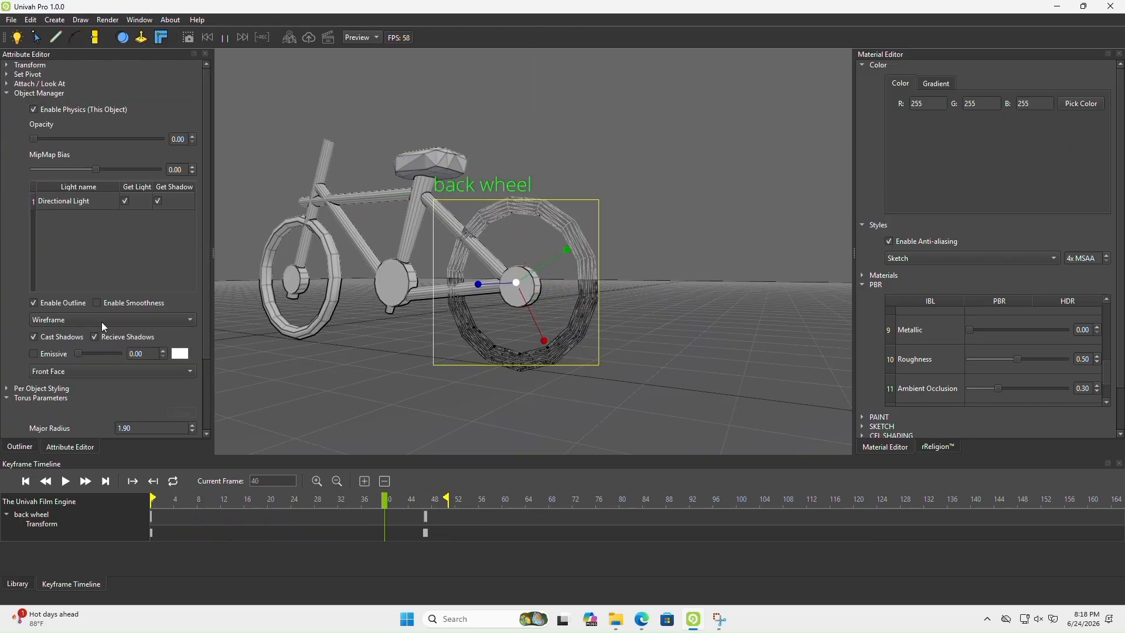
left_click(83, 321)
left_click(55, 222)
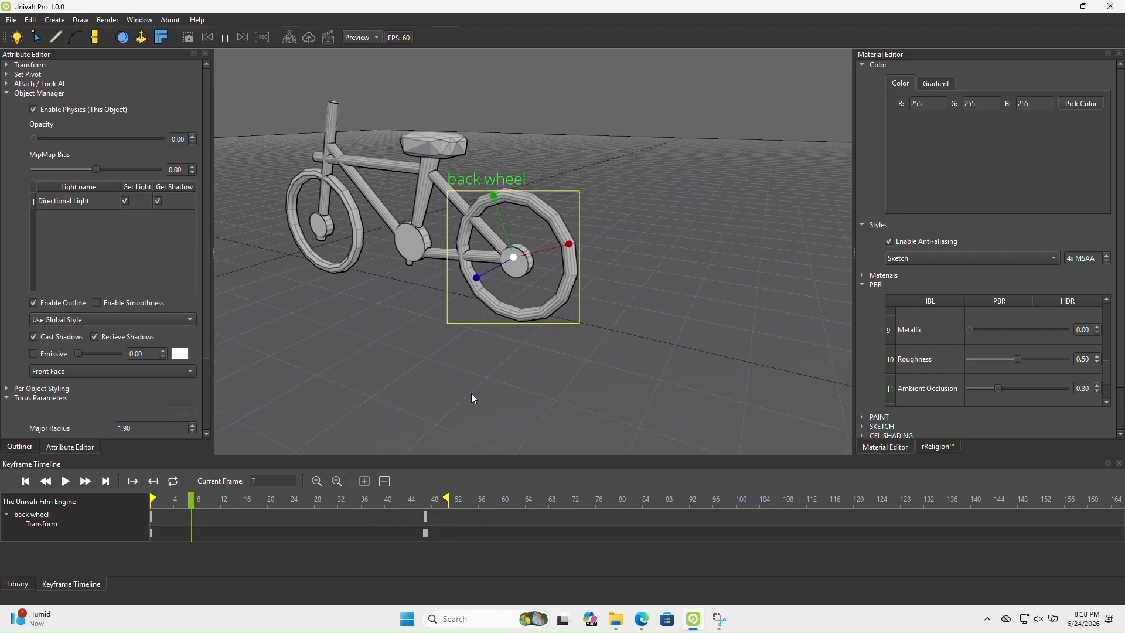
left_click(16, 451)
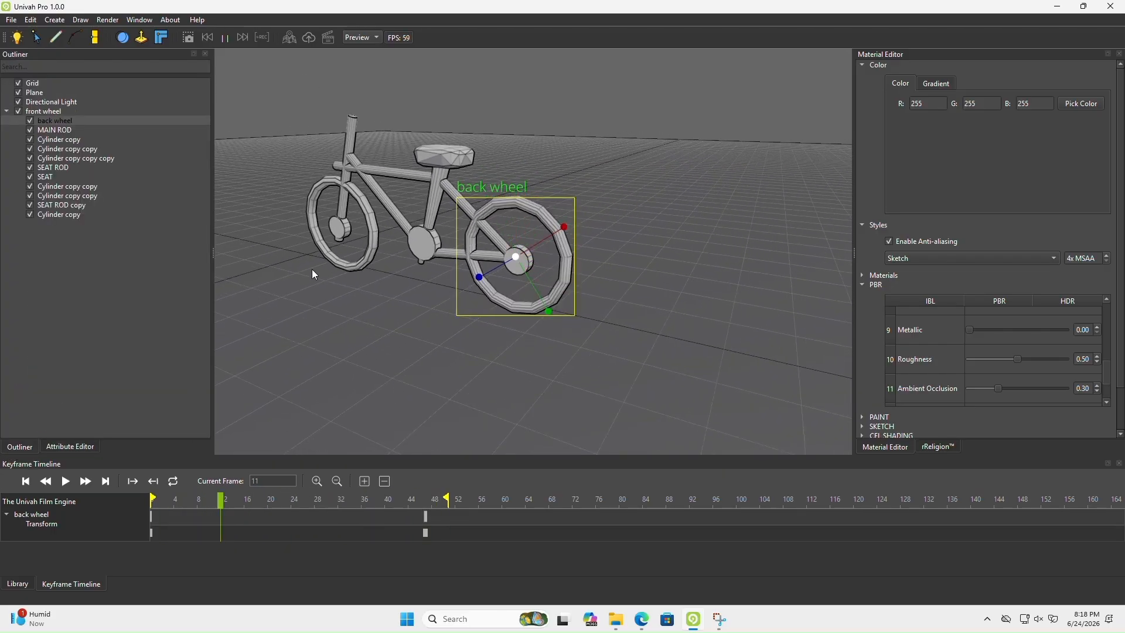
Try the Physically Based Shading style on the whole scene and view the bicycle against the sky
left_click(960, 262)
left_click(923, 343)
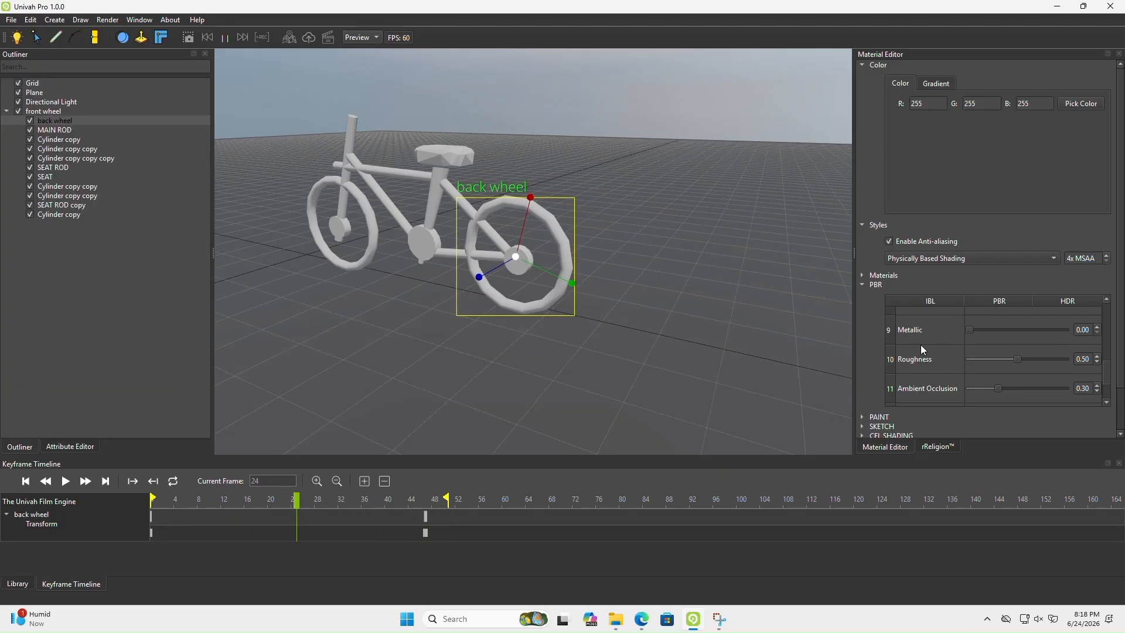
right_click_drag(531, 347, 584, 269)
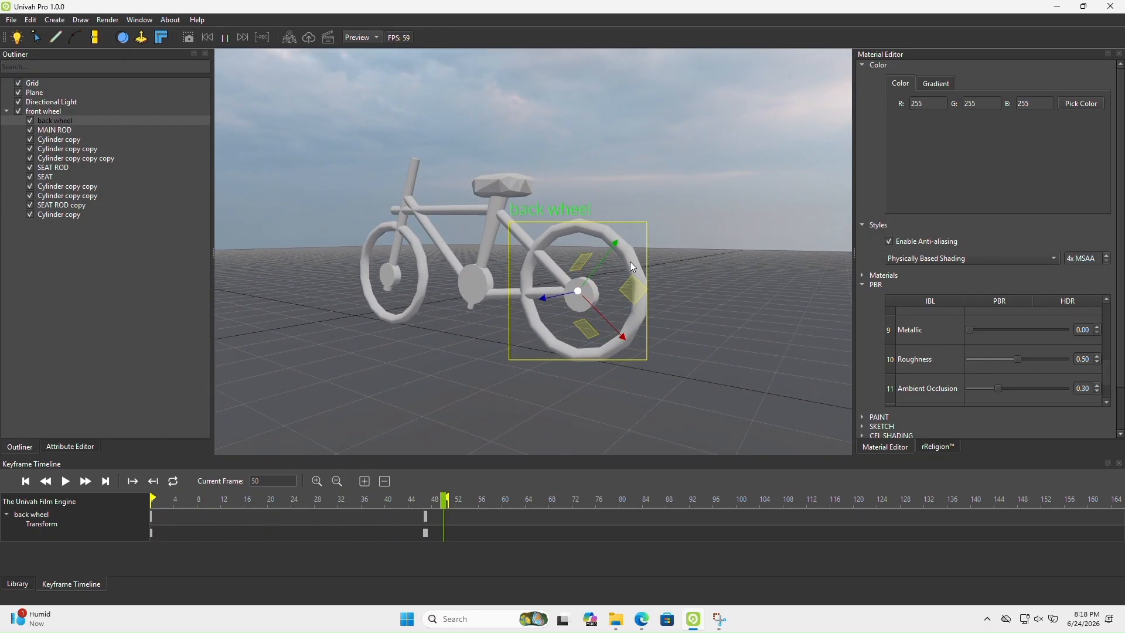
Try the Paint style and the Cel Shading style on the whole scene, inspecting the bicycle in Cel Shading
left_click(921, 259)
left_click(917, 242)
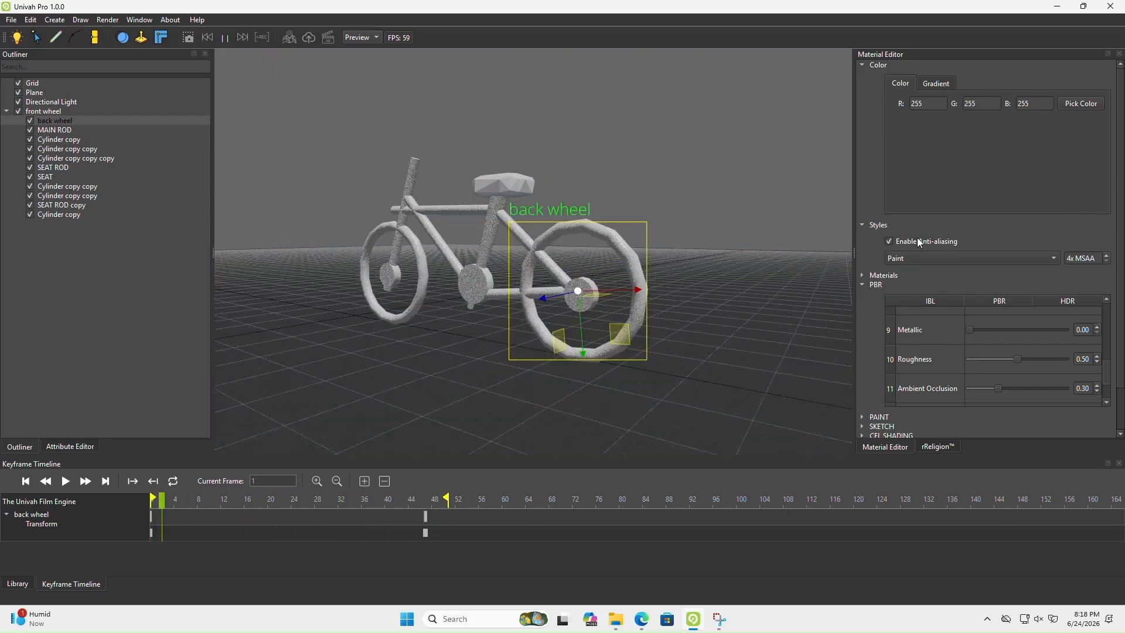
left_click(915, 255)
left_click(916, 254)
left_click(907, 229)
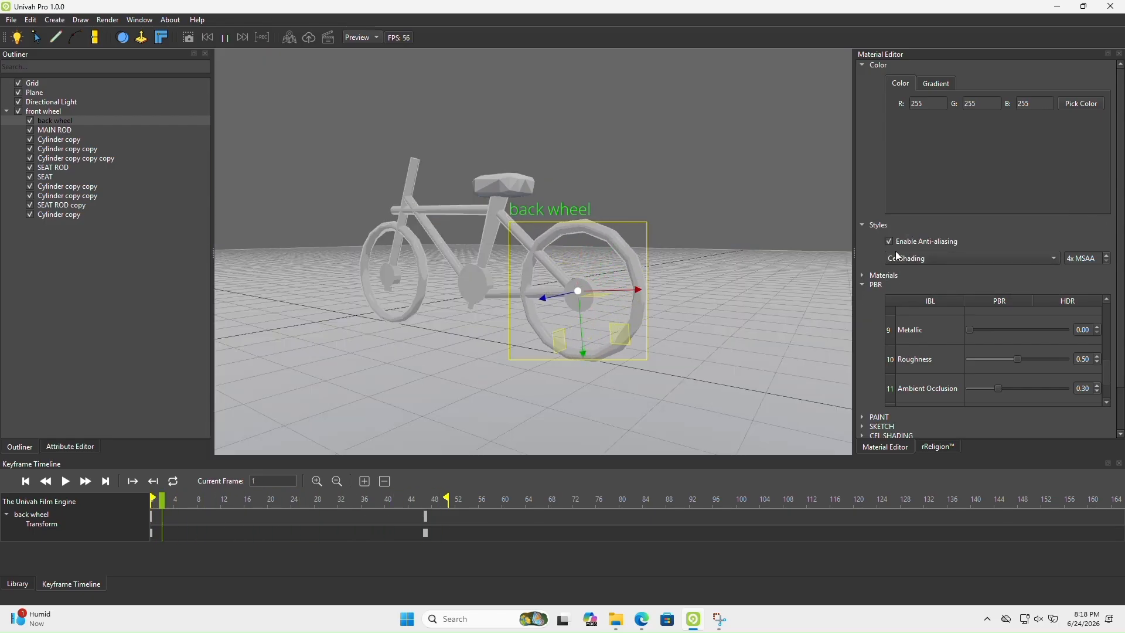
middle_click_drag(387, 343, 346, 346)
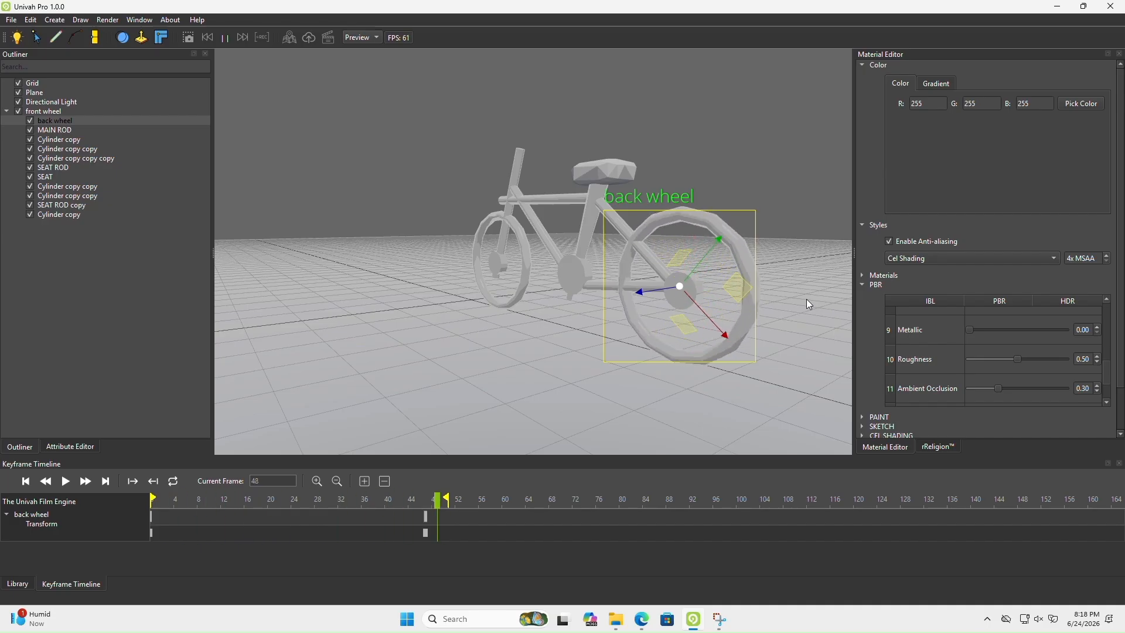
Compare the Sketch, Outline and No Outline styles on the whole scene, and settle on Sketch
left_click(932, 260)
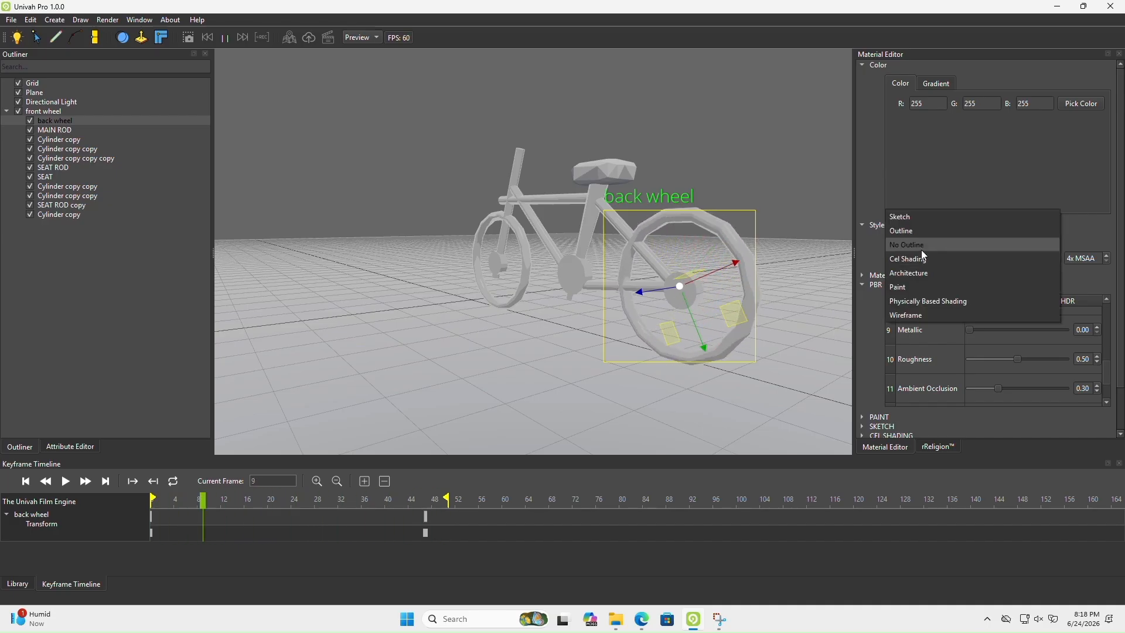
left_click(906, 218)
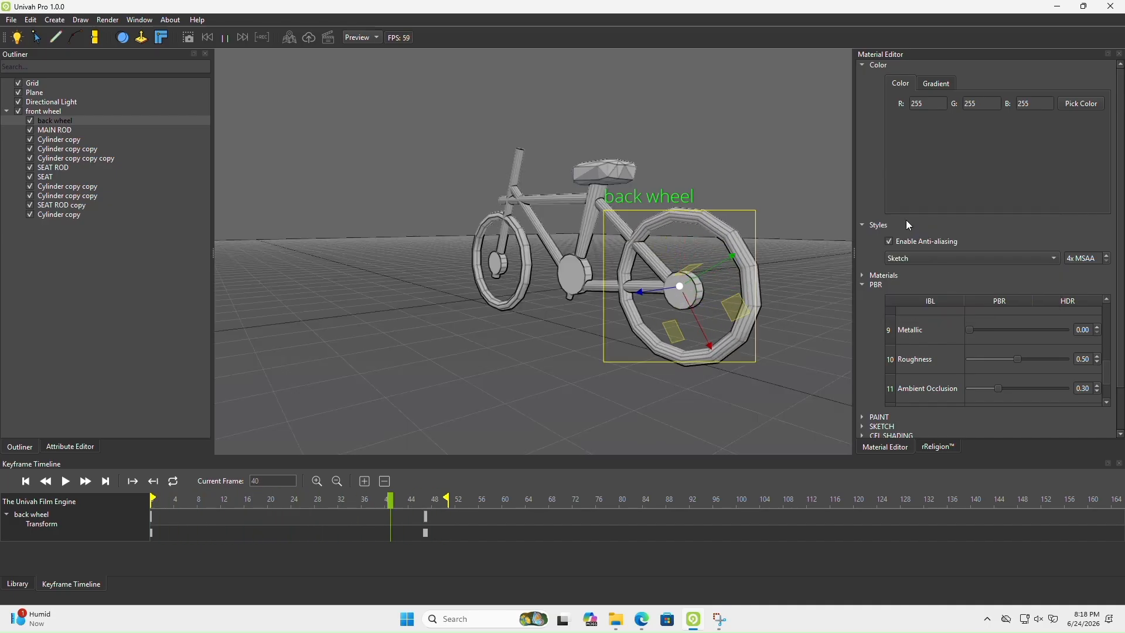
left_click(907, 259)
left_click(907, 272)
left_click(909, 264)
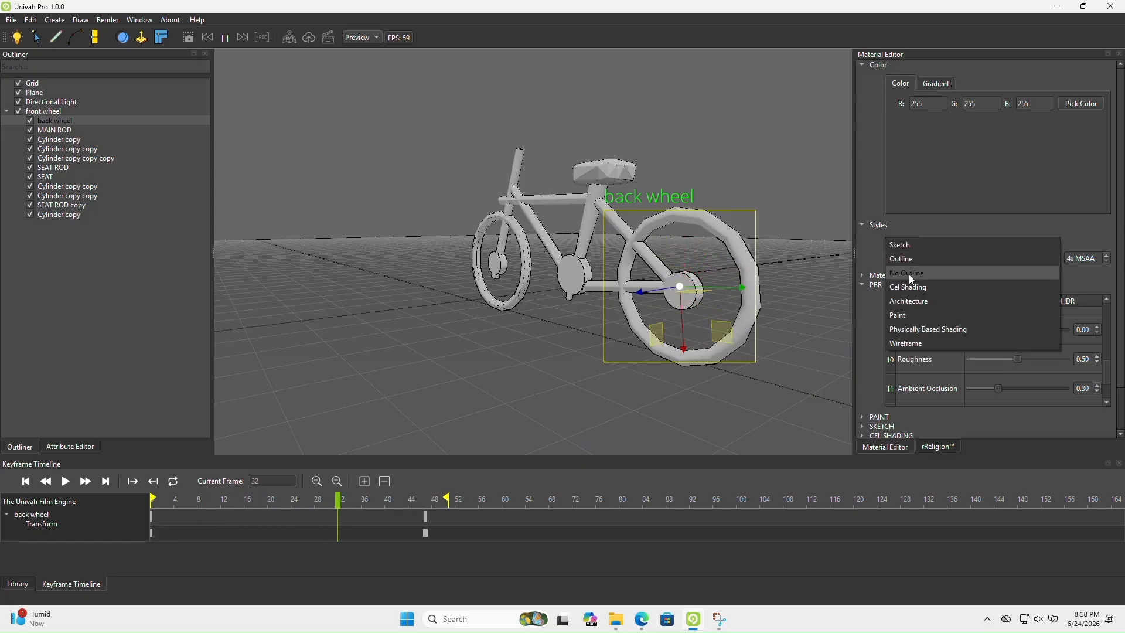
left_click(908, 274)
left_click(908, 262)
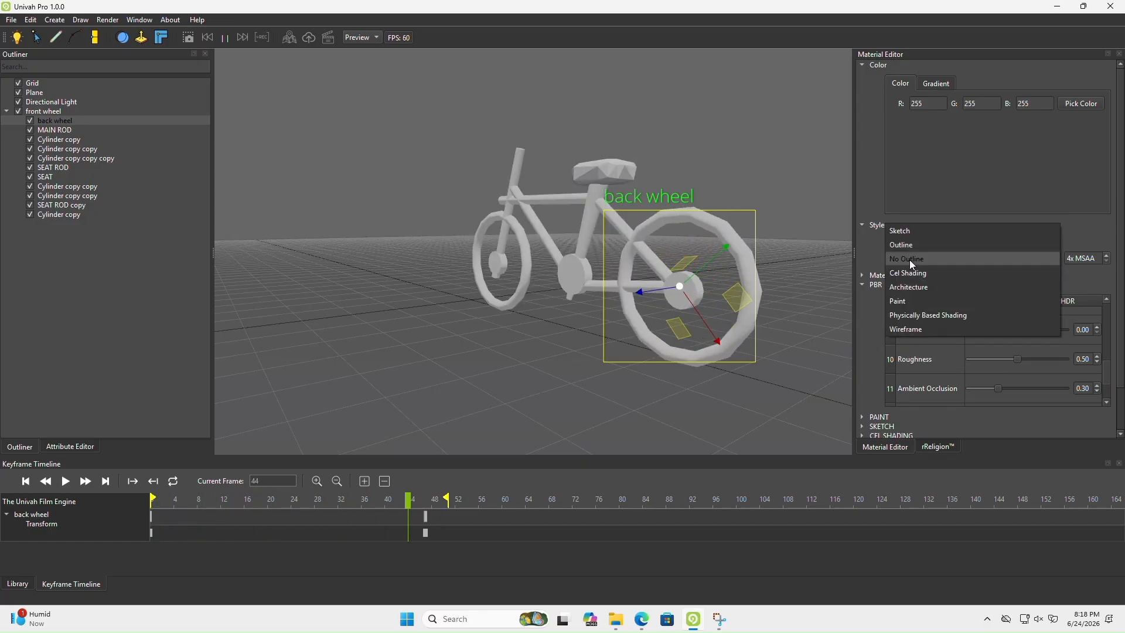
left_click(905, 232)
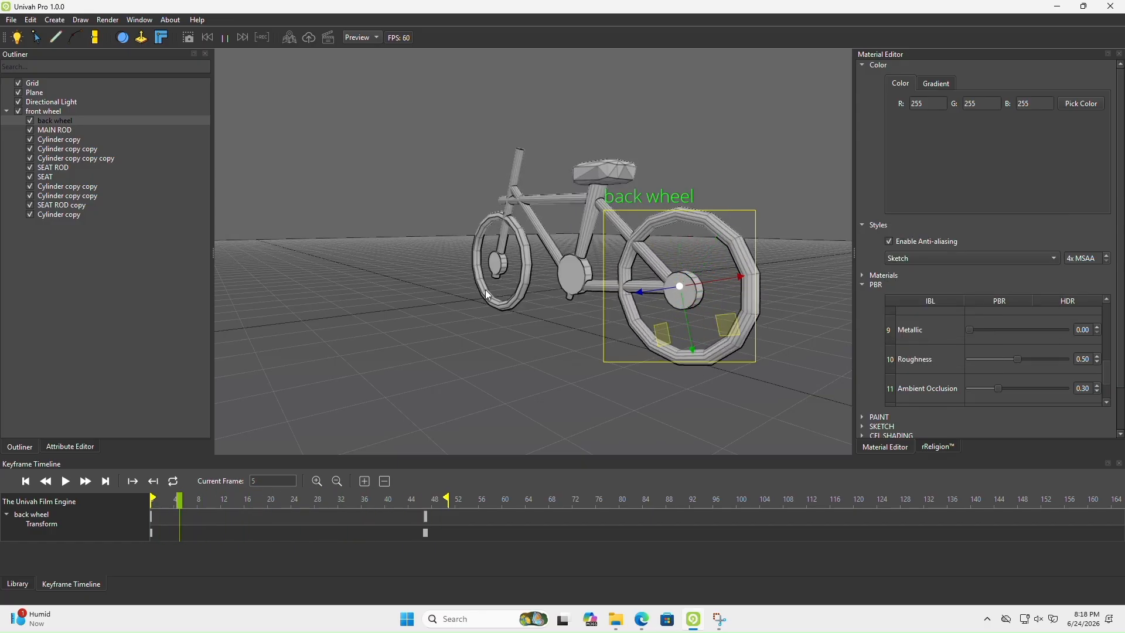